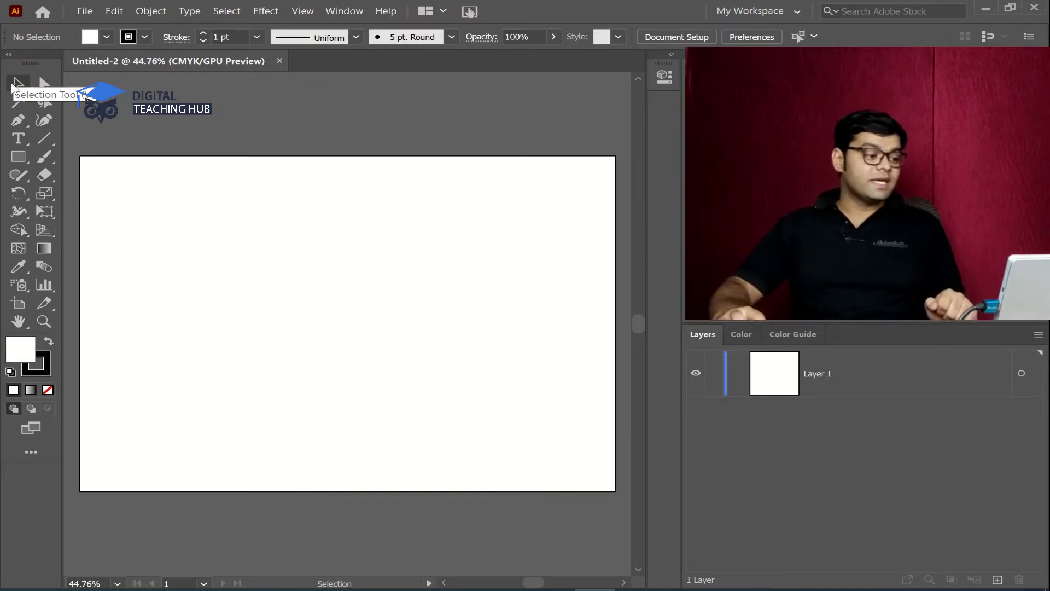
Draw a small rectangle in the upper-left area of the artboard, shift it sideways and scale it down from its lower-right corner.
left_click(21, 159)
left_click_drag(129, 202, 234, 294)
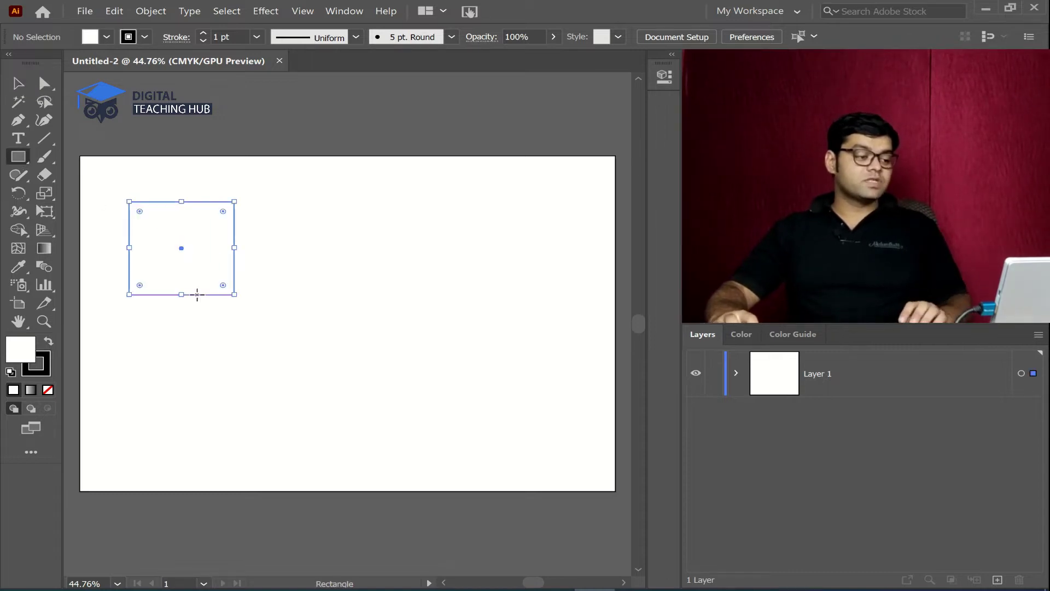
left_click(18, 84)
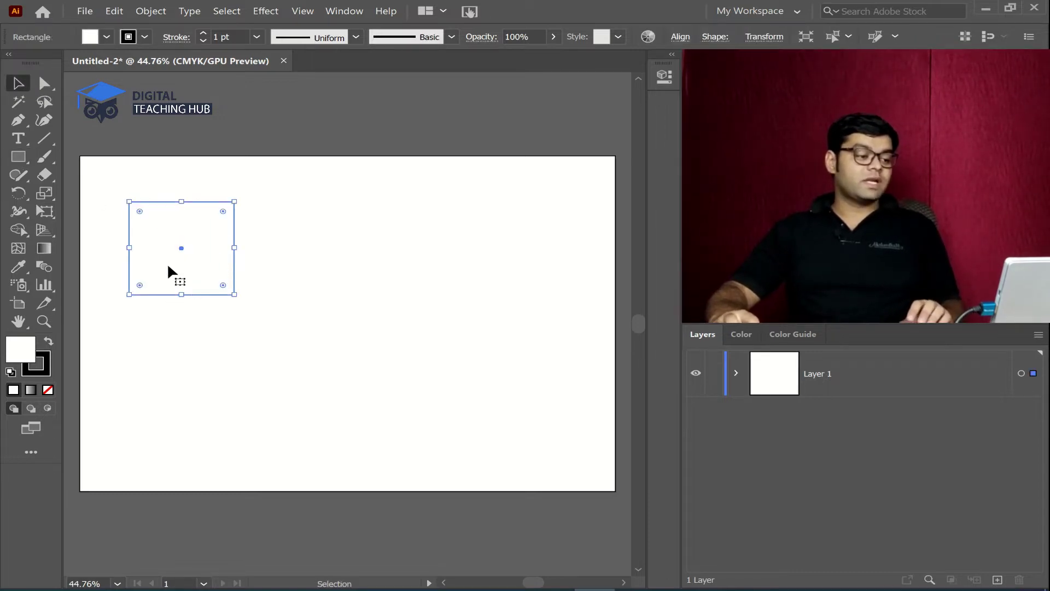
left_click_drag(174, 248, 238, 248)
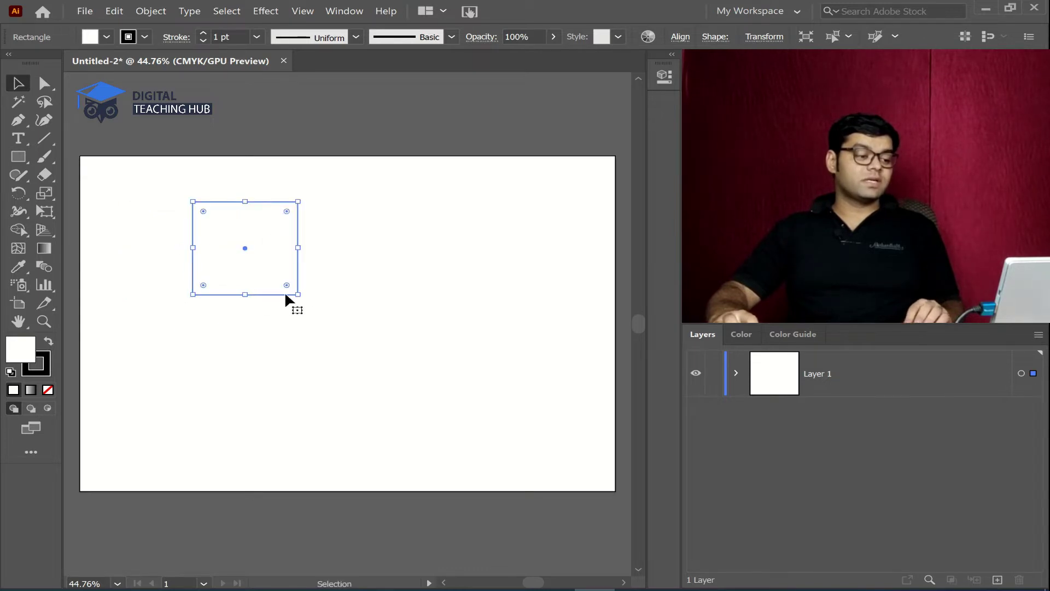
left_click_drag(298, 294, 255, 256)
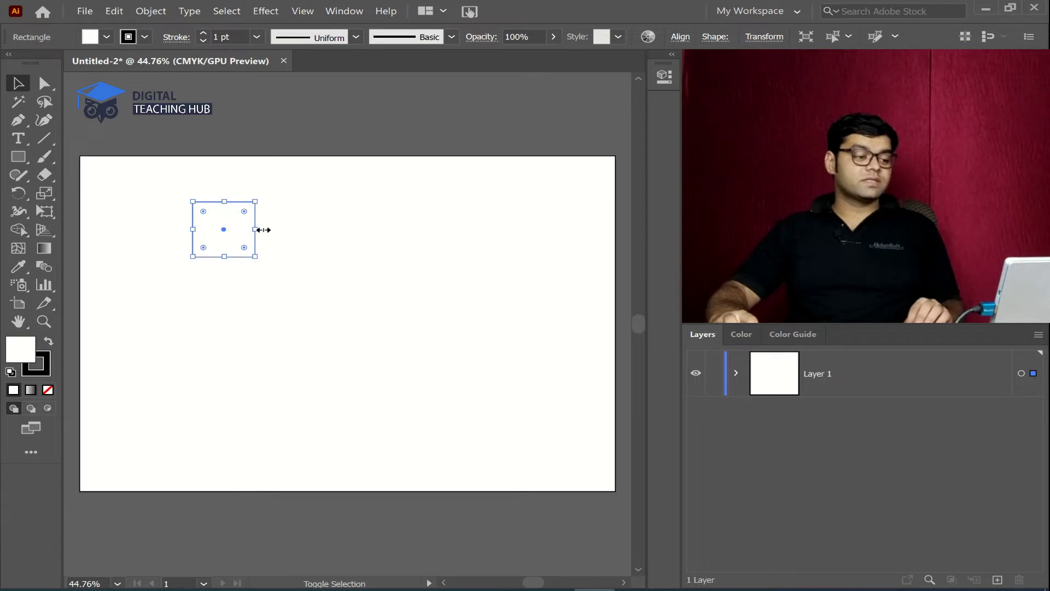
left_click_drag(270, 232, 212, 269)
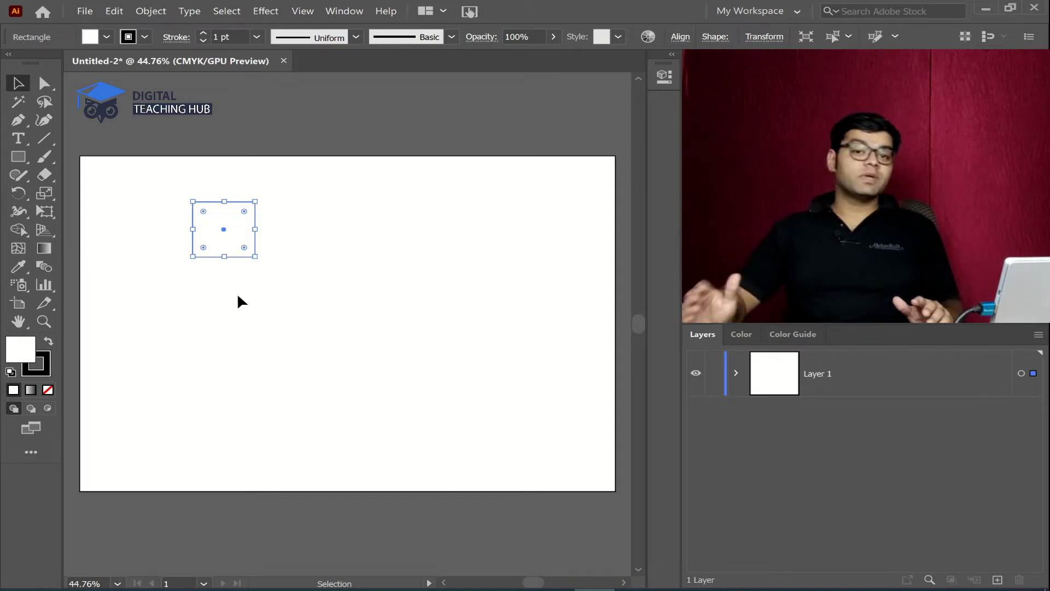
Undo the rectangle's scaling, move and creation so the artboard is empty.
key("a")
key("ctrl+z")
key("ctrl+z")
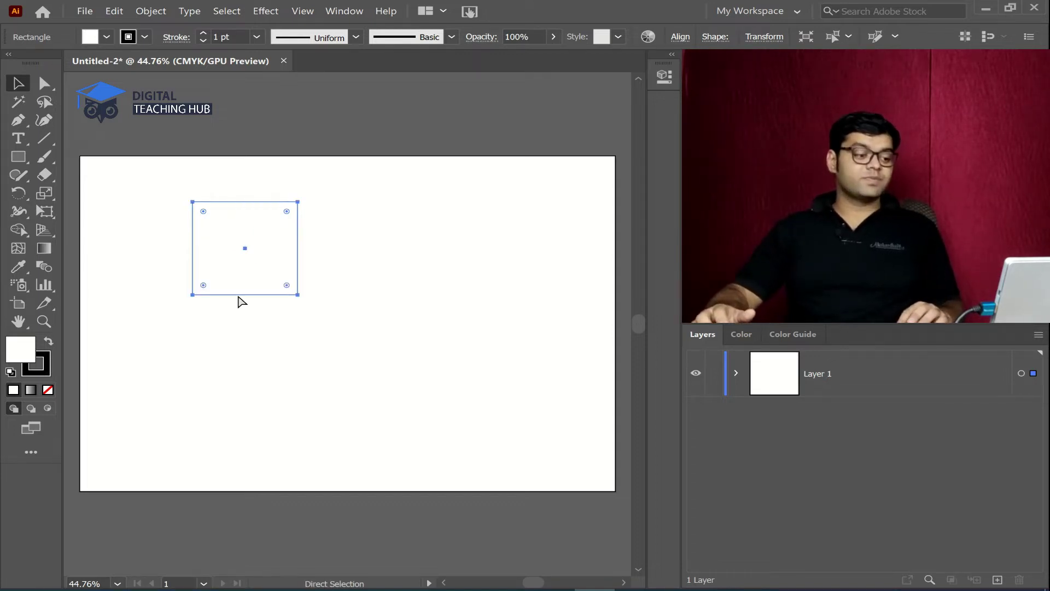
key("ctrl+z")
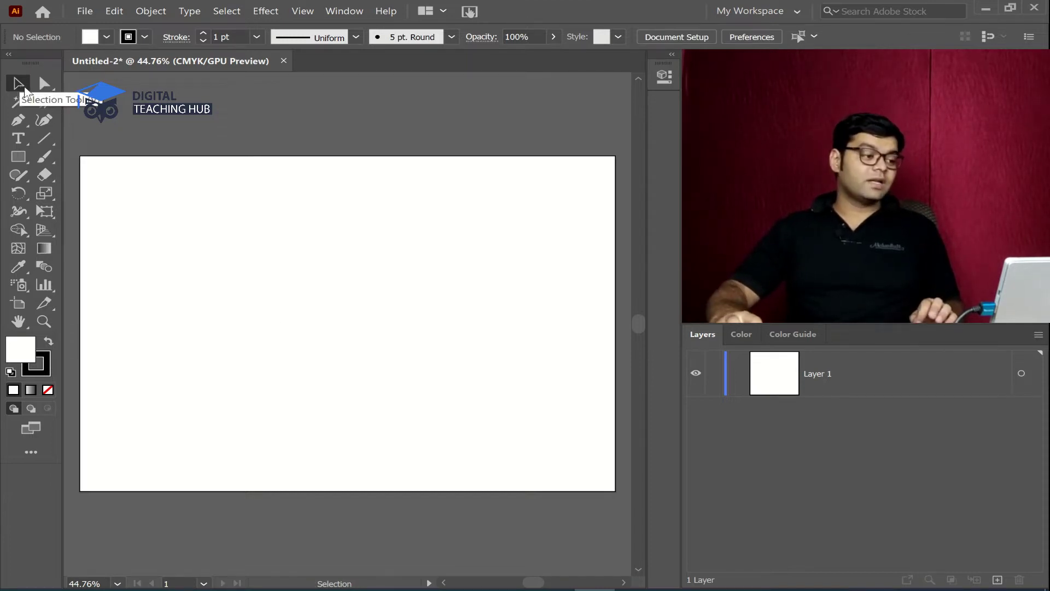
Set both the stroke and the fill to None for the Line Segment tool.
left_click(47, 91)
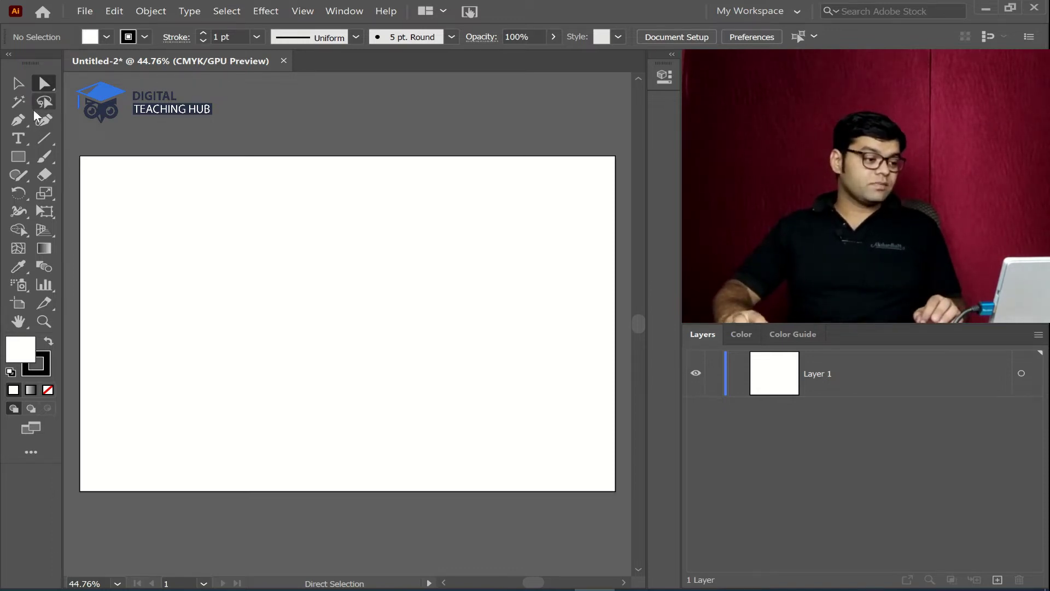
left_click(44, 138)
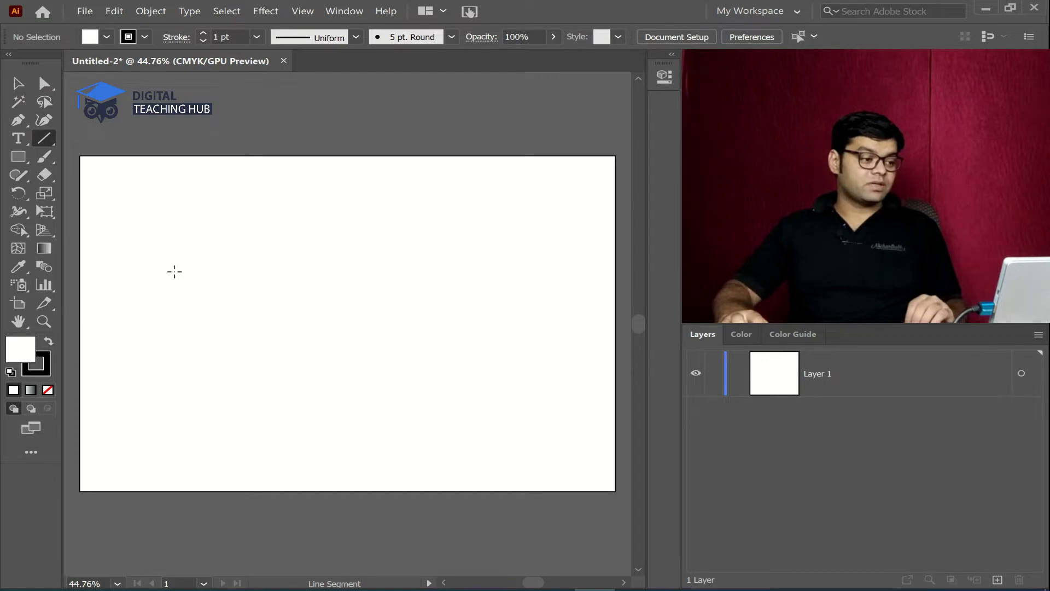
left_click(143, 37)
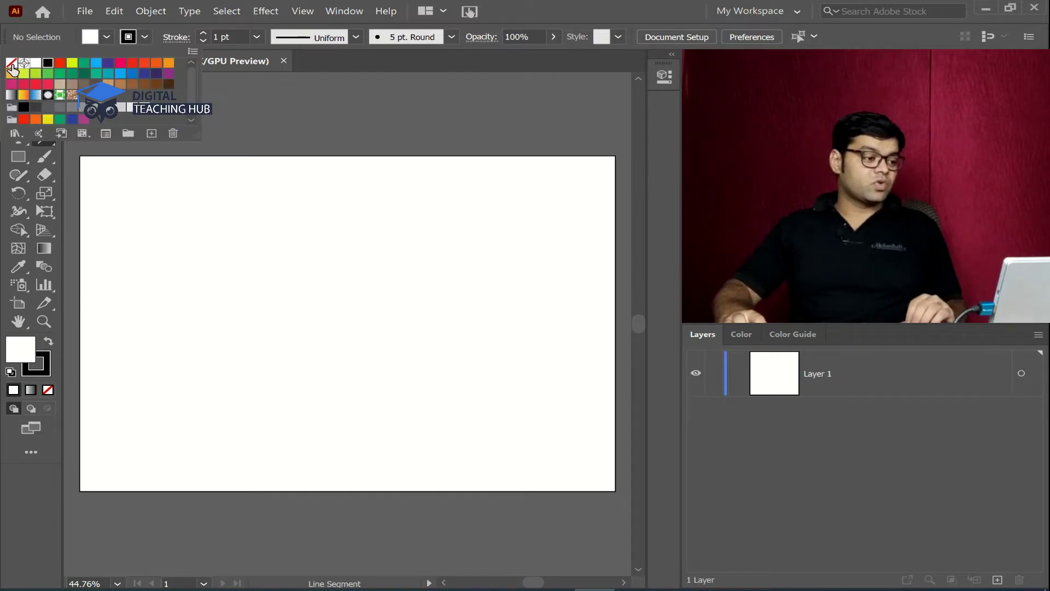
left_click(11, 64)
left_click(106, 41)
left_click(109, 37)
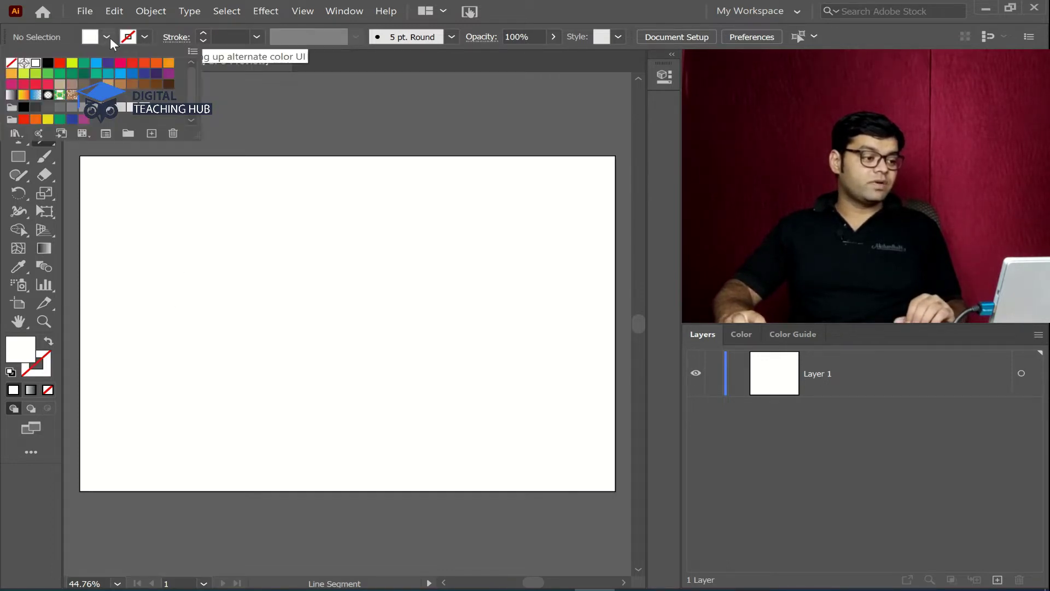
left_click(11, 64)
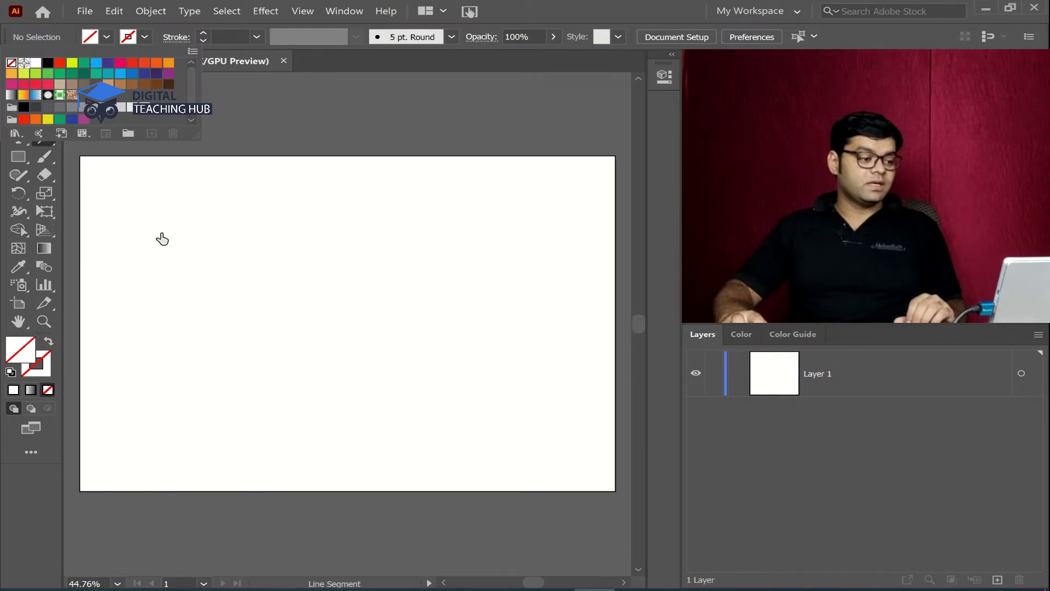
Draw a horizontal line across the upper part of the artboard and reselect it with the Selection tool.
left_click(163, 239)
left_click_drag(163, 236, 395, 237)
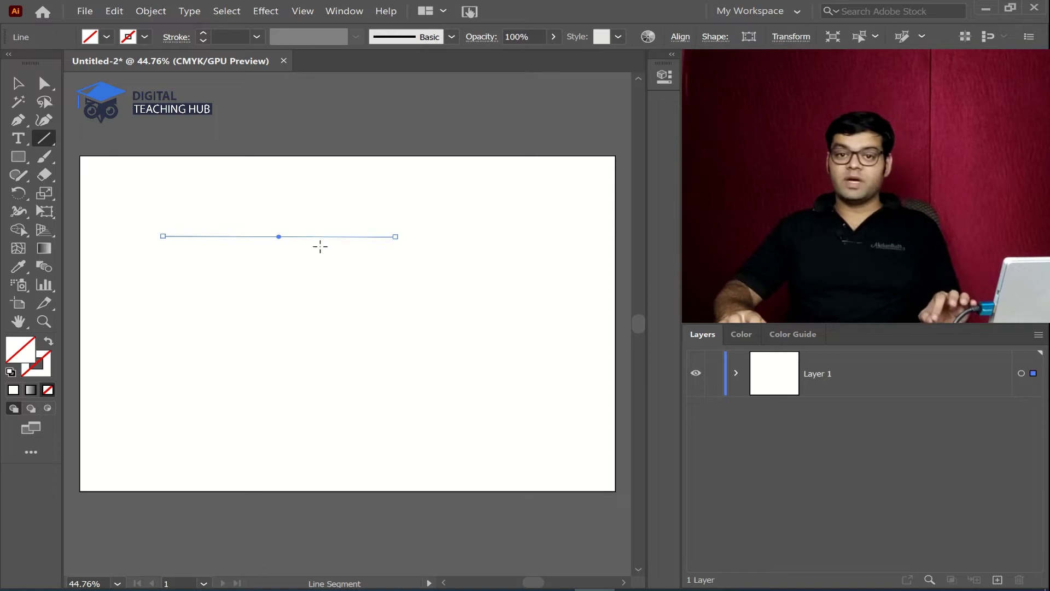
key("v")
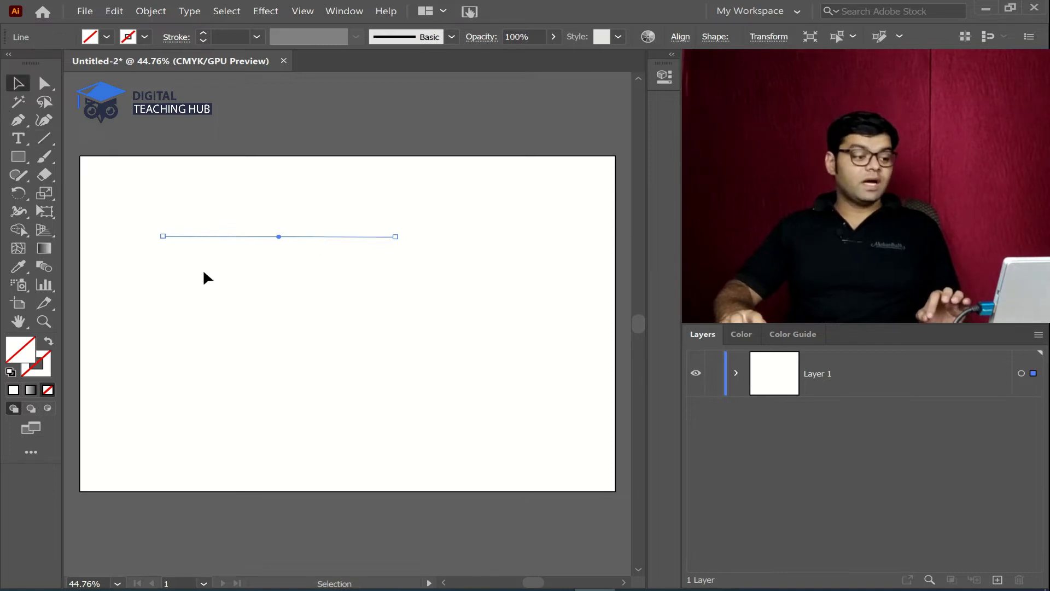
left_click(265, 282)
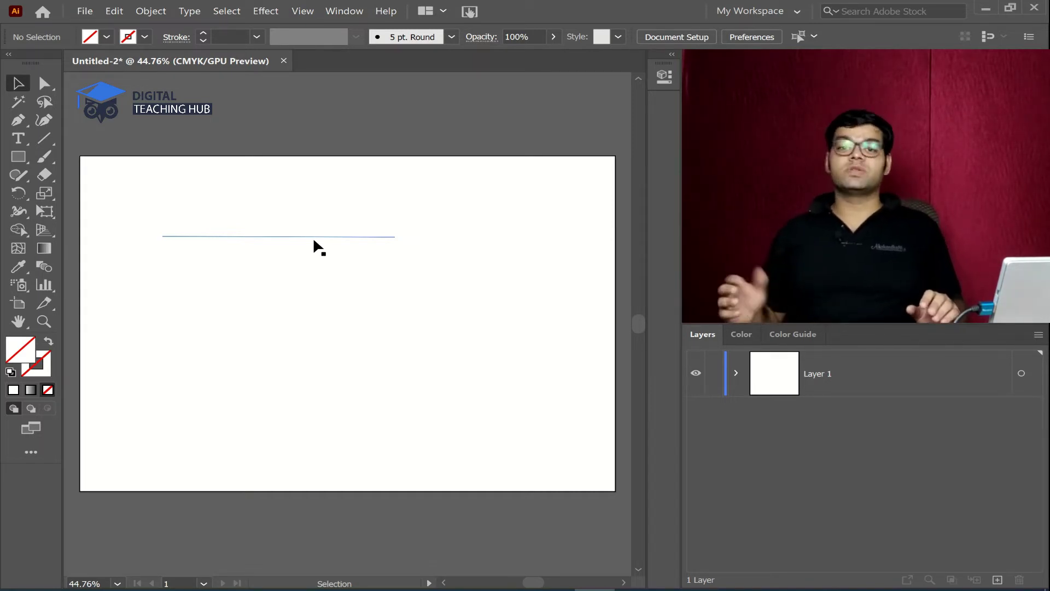
left_click(313, 239)
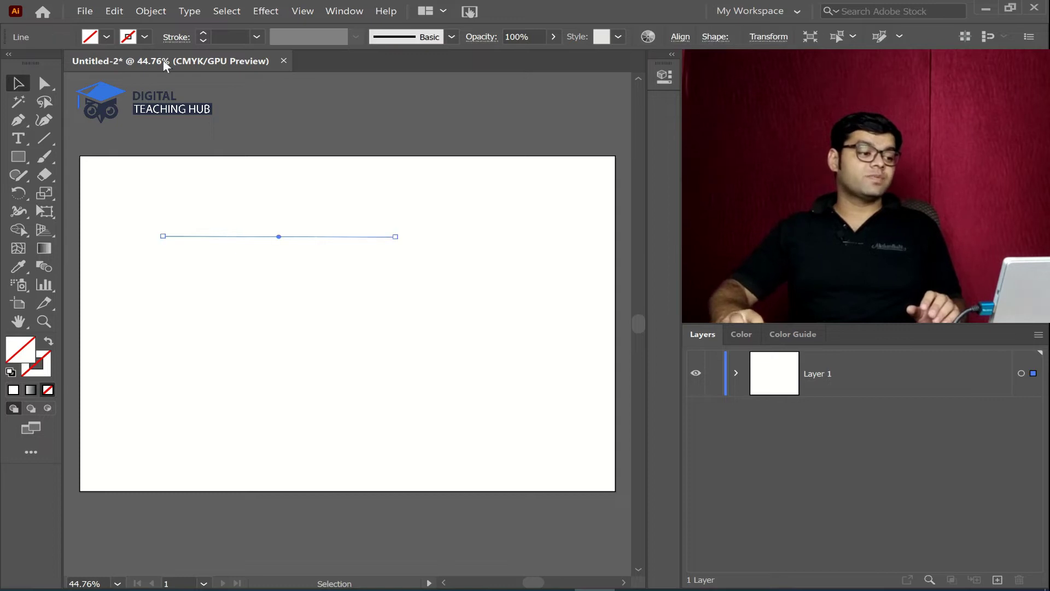
Give the selected line a black stroke with a weight of 3 pt and deselect it.
key("backslash")
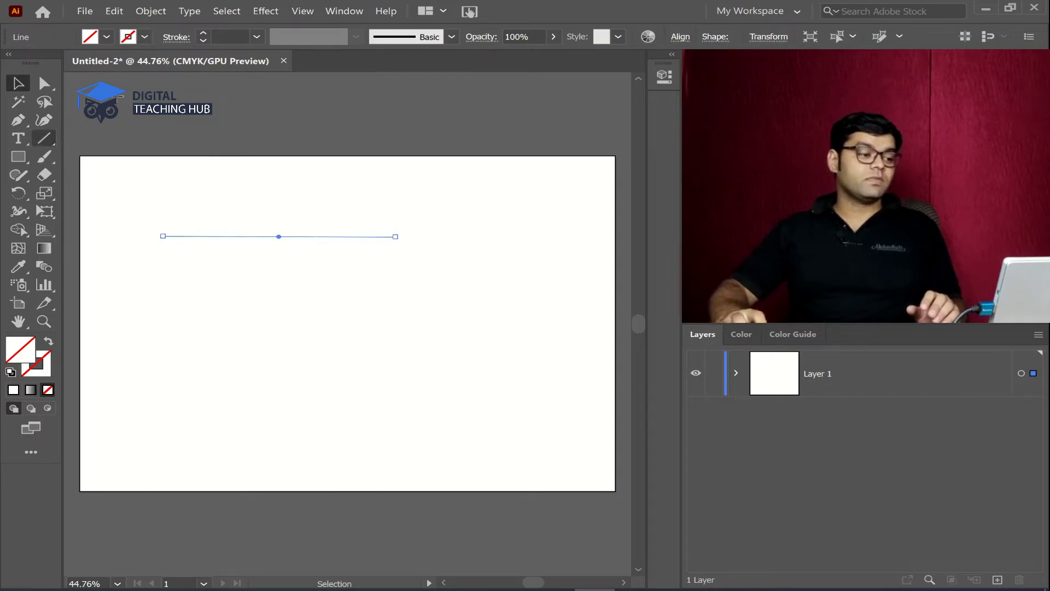
left_click(145, 37)
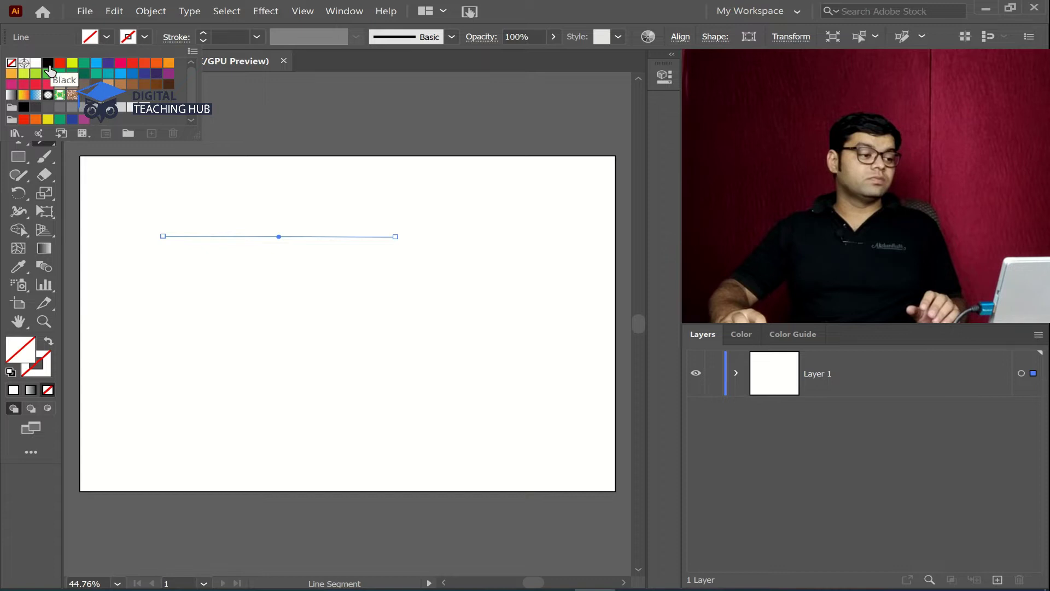
left_click(47, 64)
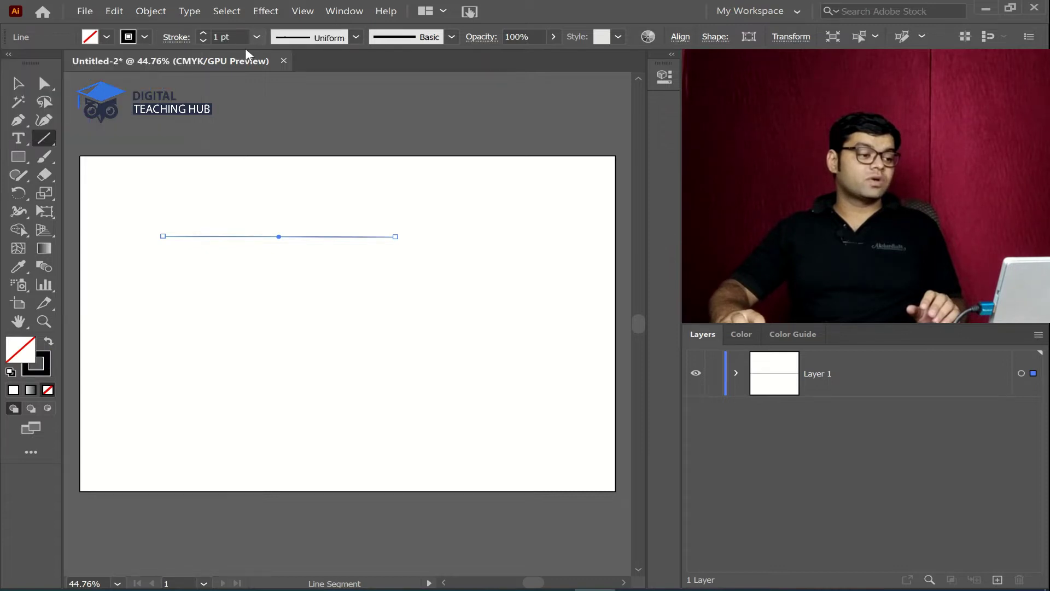
left_click(257, 37)
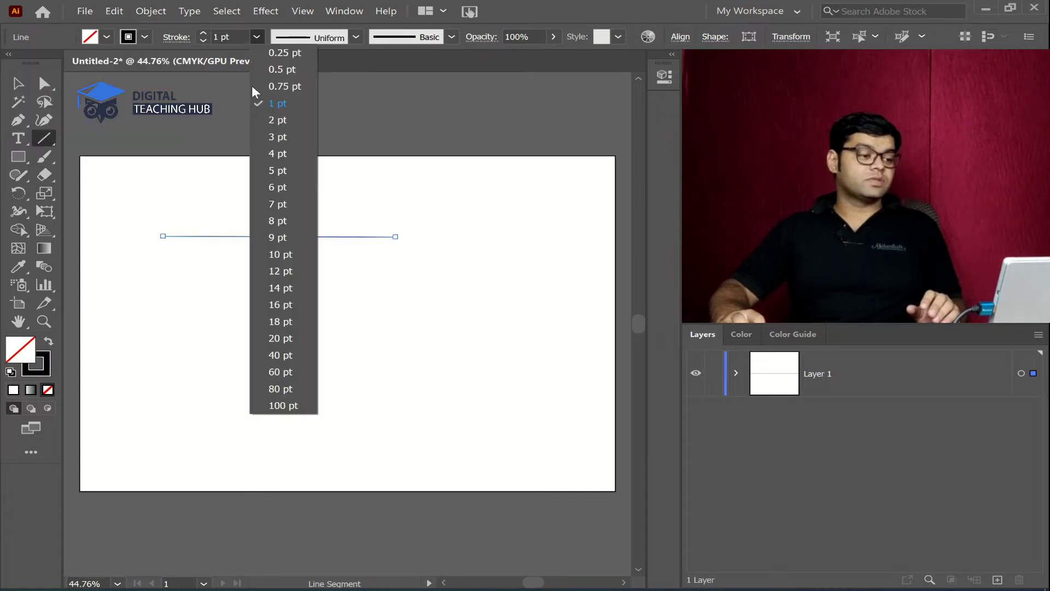
left_click(258, 139)
left_click(18, 84)
left_click(199, 348)
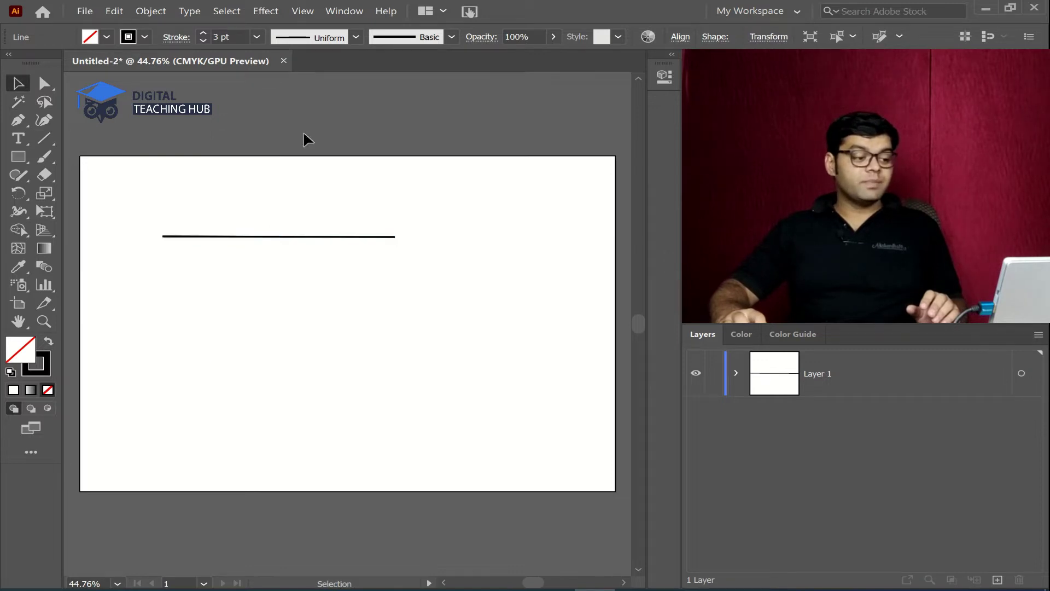
Select the black line and delete it from the artboard.
left_click(277, 237)
left_click(288, 298)
key("ctrl+z")
left_click(365, 297)
left_click_drag(367, 298, 266, 212)
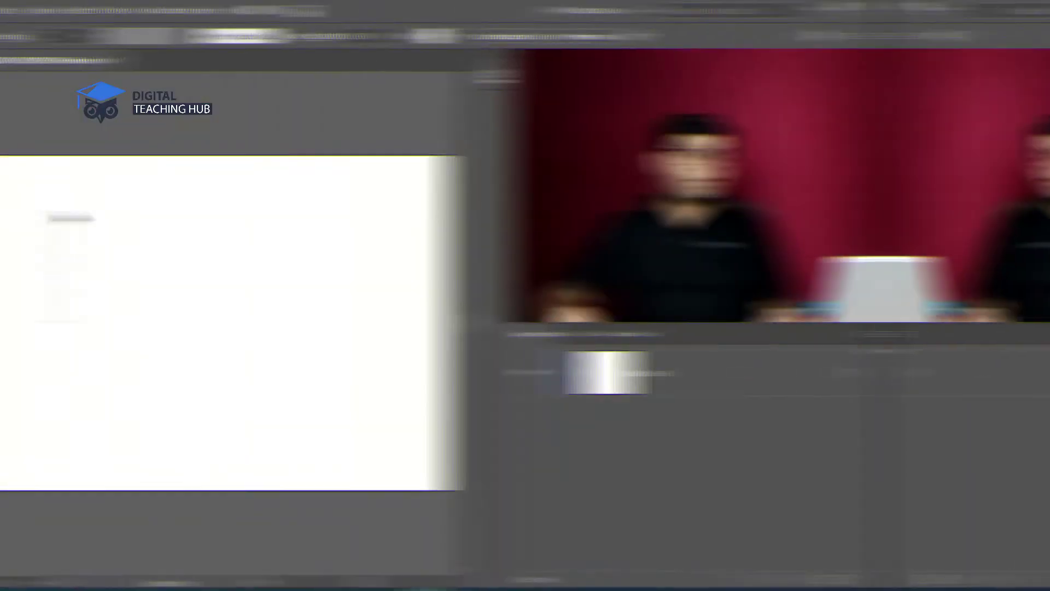
key("Delete")
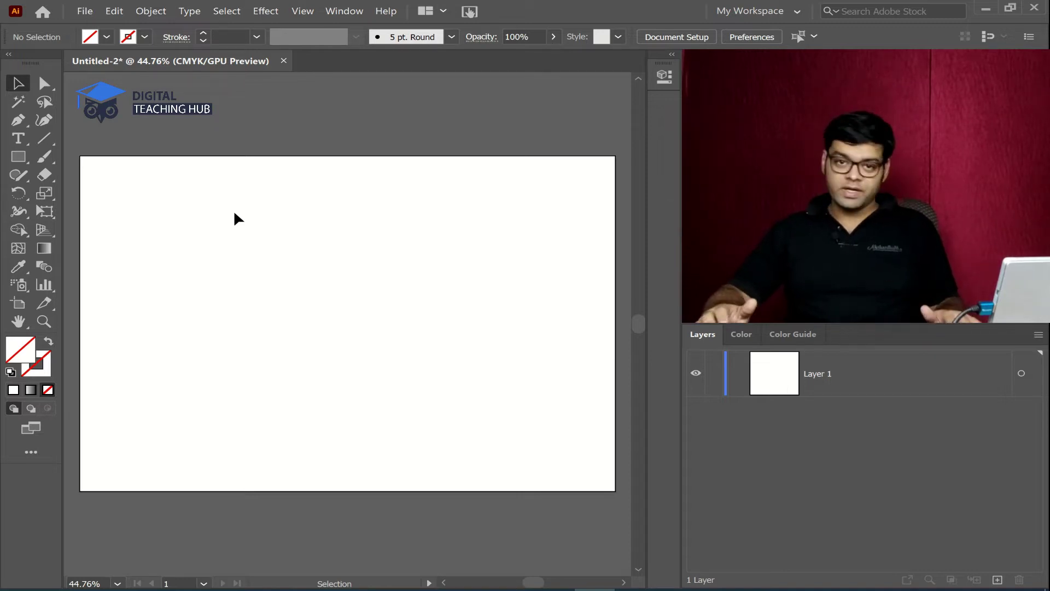
Draw a new horizontal line across the upper part of the artboard and show its anchor points with Direct Selection.
left_click(41, 137)
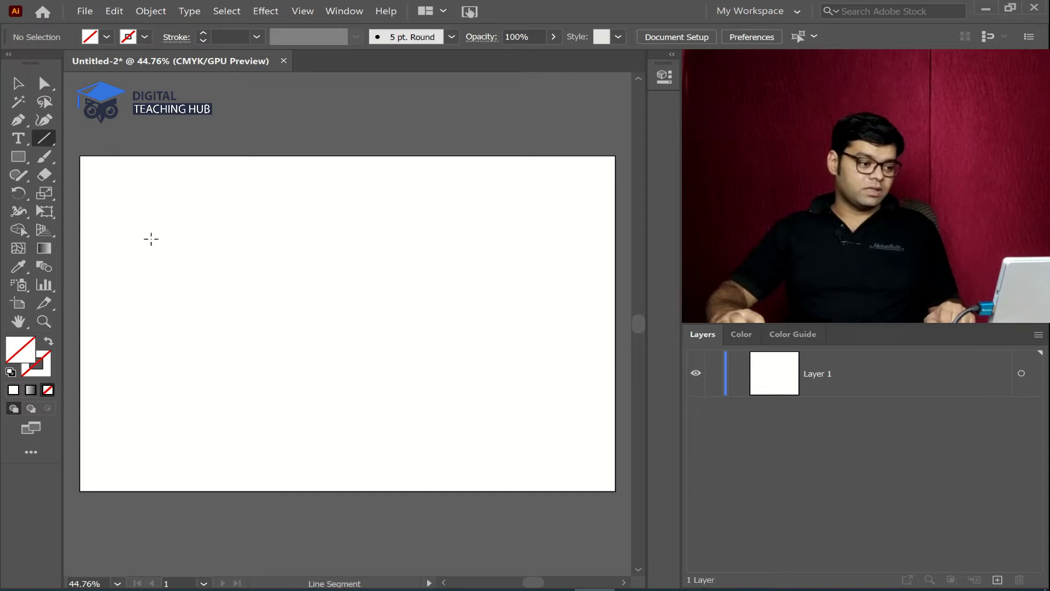
left_click_drag(151, 238, 440, 238)
left_click(45, 83)
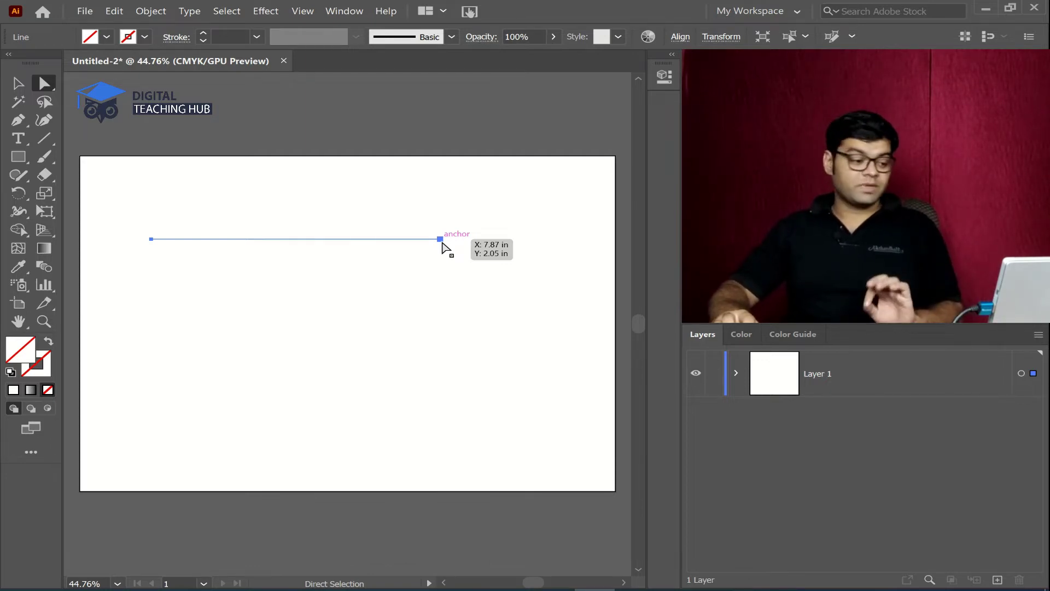
Draw a two-point diagonal path rising across the artboard with the Pen tool, and undo its last segment.
key("backslash")
key("p")
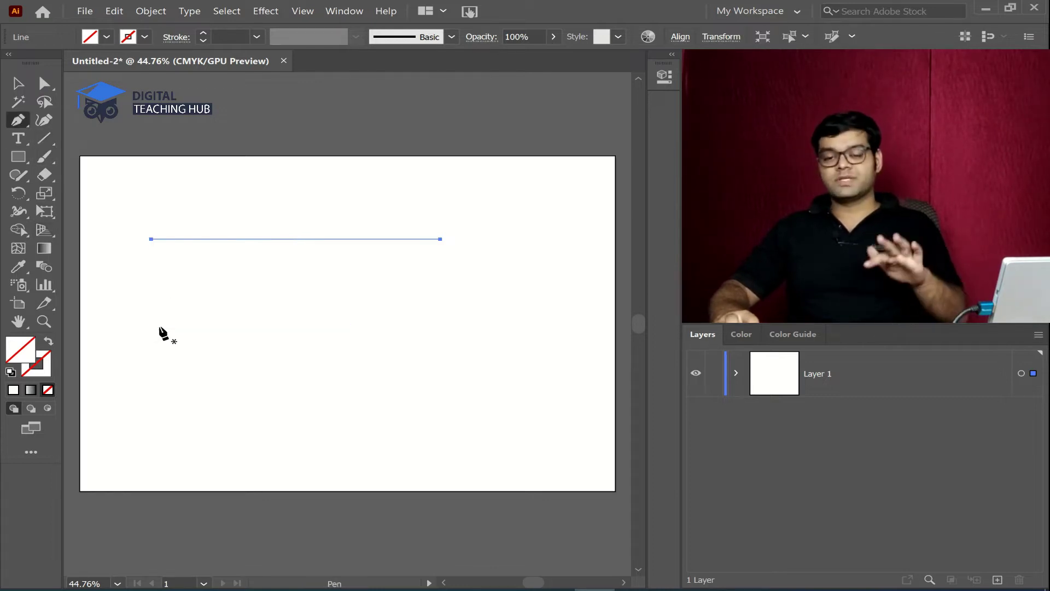
left_click(158, 301)
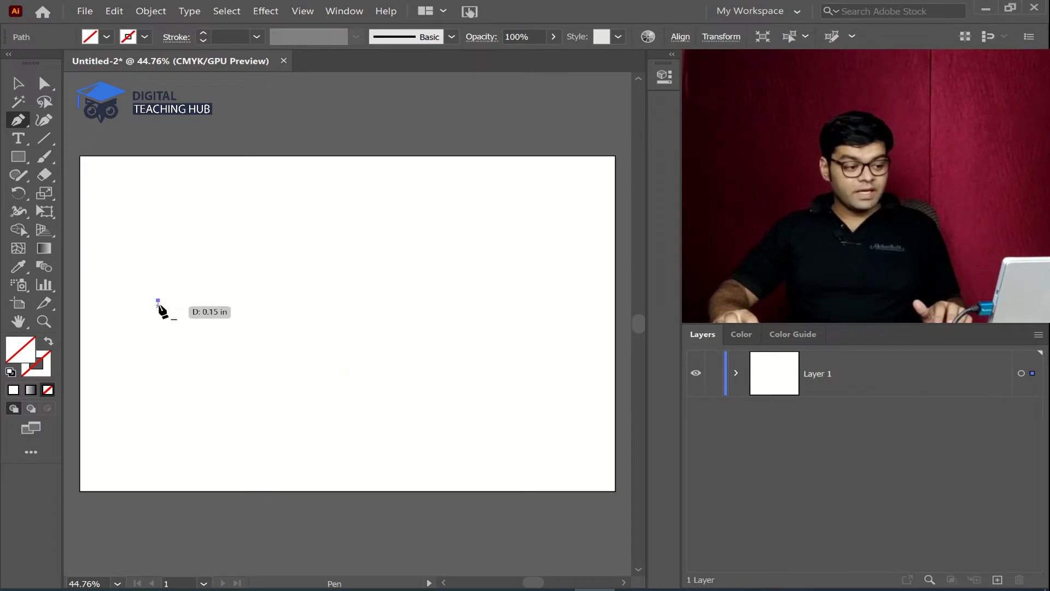
left_click(528, 191)
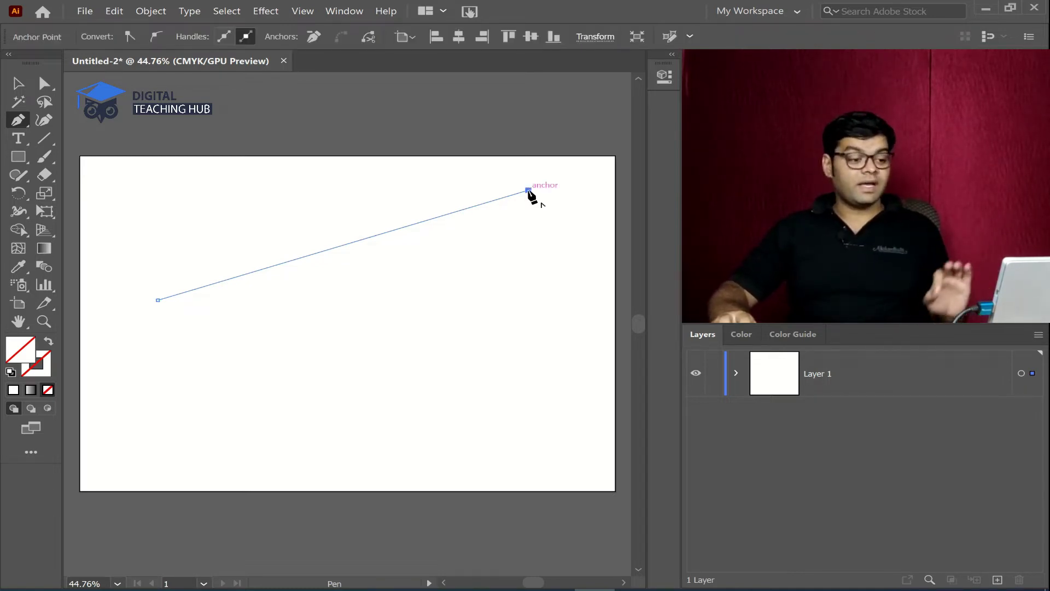
left_click(28, 85)
key("ctrl+z")
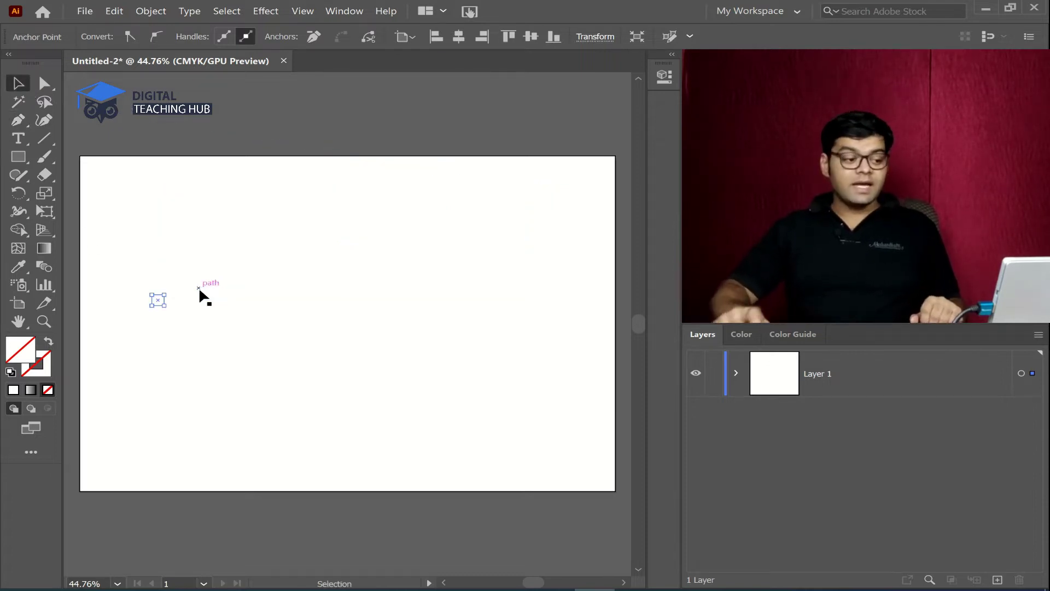
Draw a large rectangle in the middle of the artboard and select its upper-left anchor point with Direct Selection.
left_click(27, 159)
left_click_drag(247, 222, 462, 403)
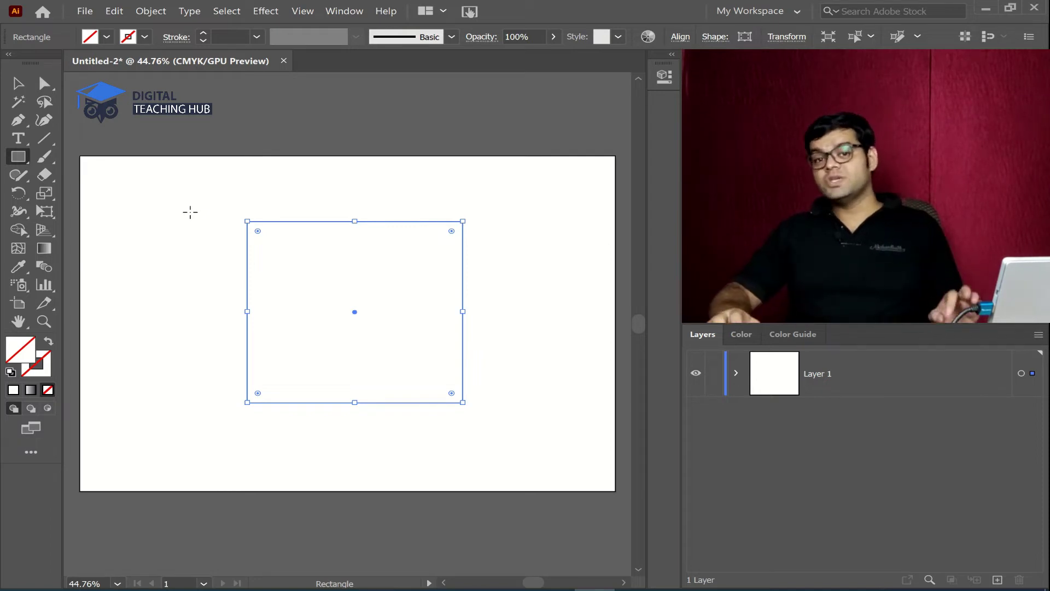
left_click(25, 86)
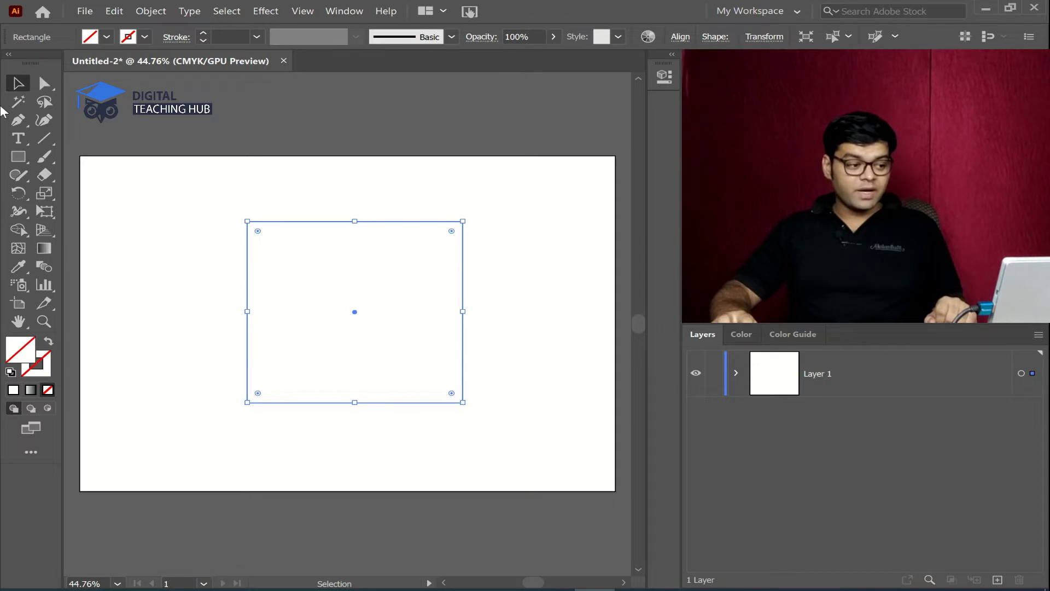
left_click(44, 83)
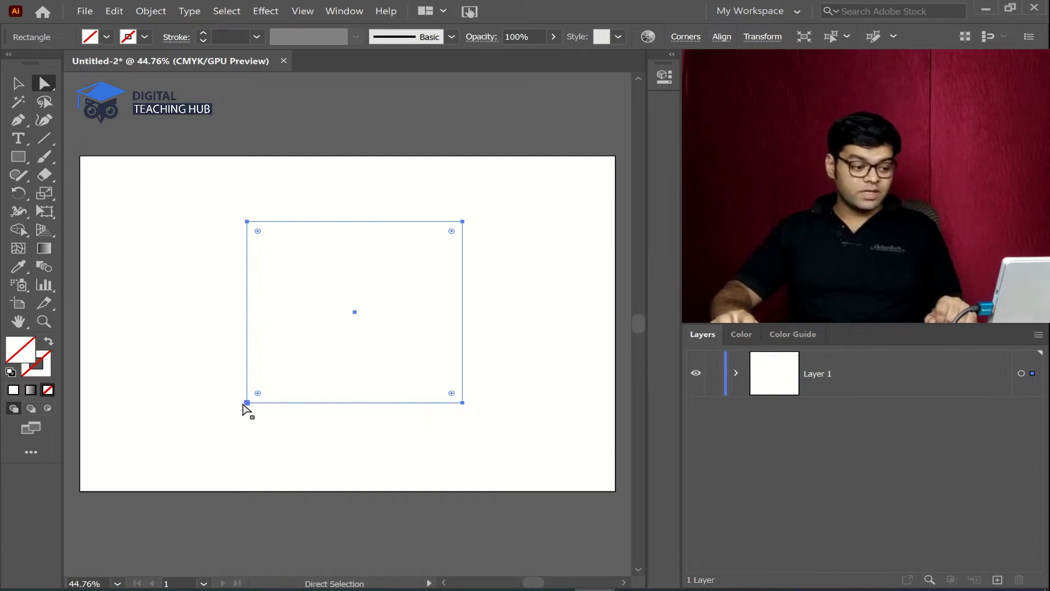
left_click(246, 223)
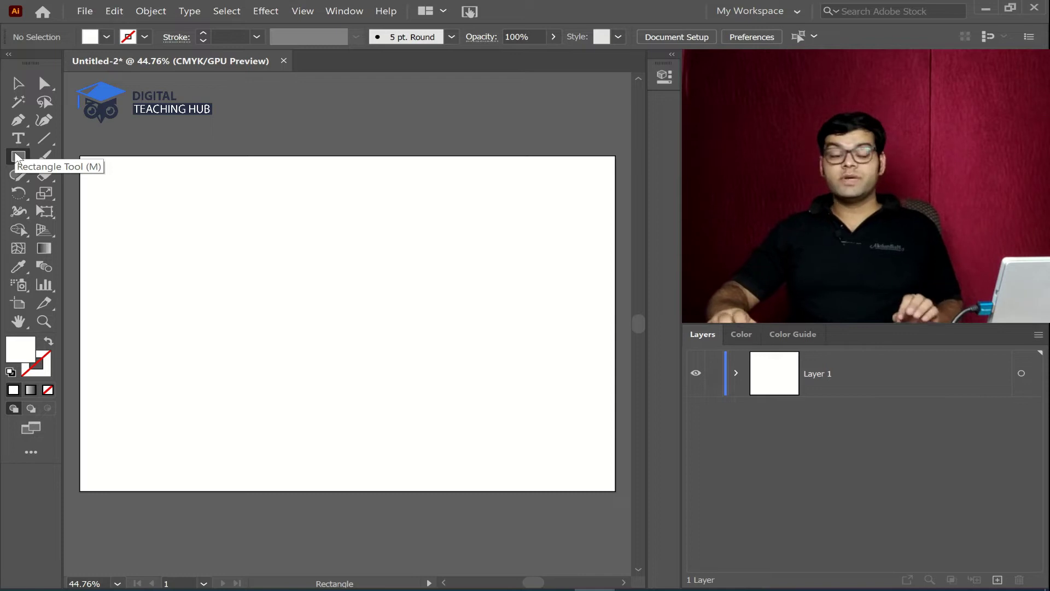
Draw a small rectangle in the upper-left area of the artboard and give it a black 2 pt stroke.
left_click_drag(116, 200, 200, 264)
left_click(145, 37)
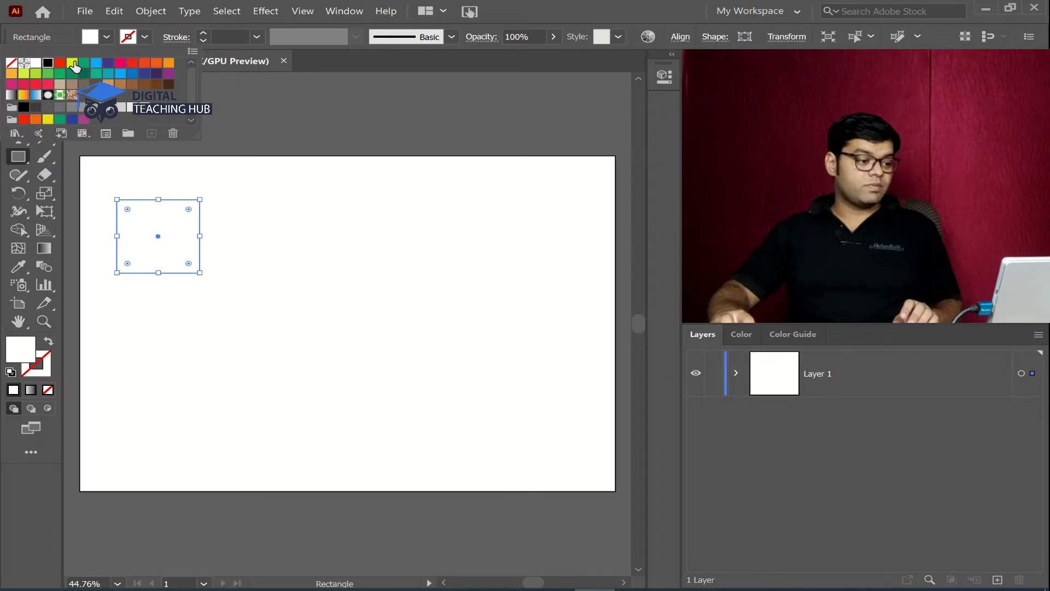
left_click(48, 62)
left_click(256, 37)
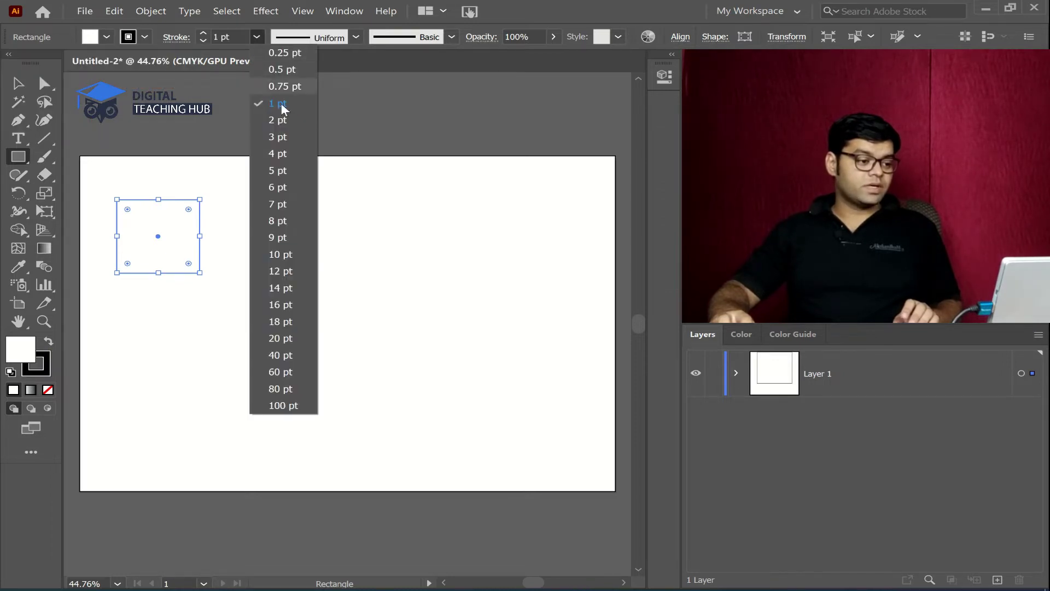
left_click(284, 113)
Move the whole rectangle toward the middle of the artboard with the Selection tool.
key("v")
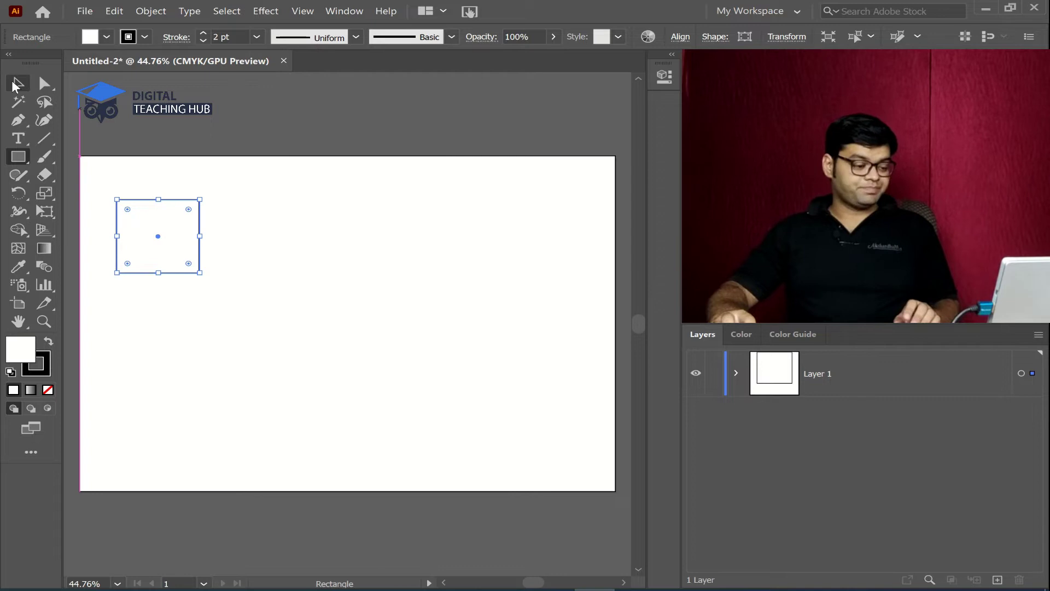
left_click_drag(176, 239, 221, 327)
left_click_drag(216, 302, 173, 224)
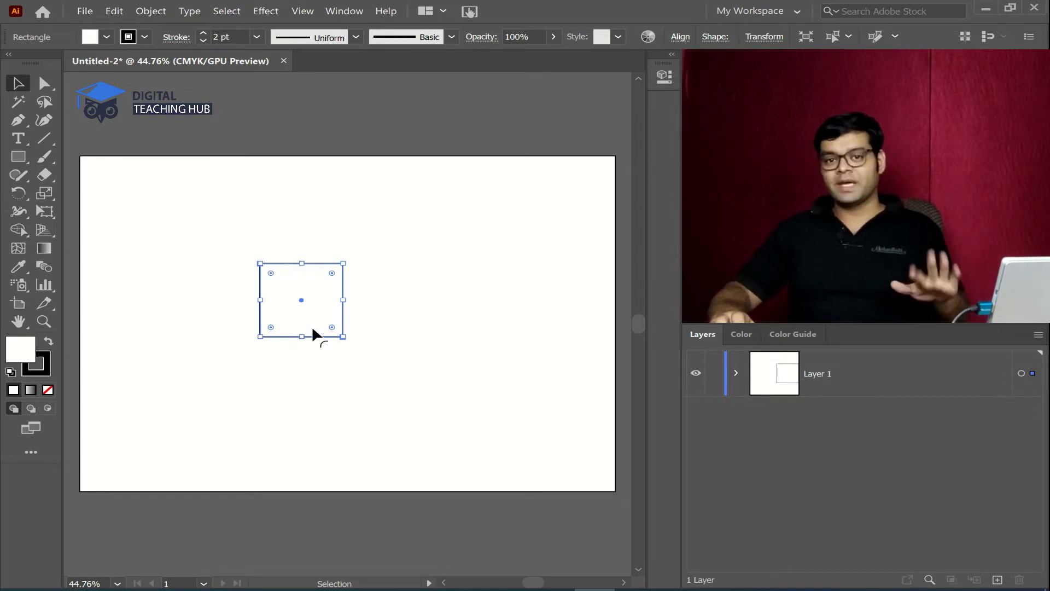
Select only the rectangle's upper-right anchor point with Direct Selection.
left_click(44, 83)
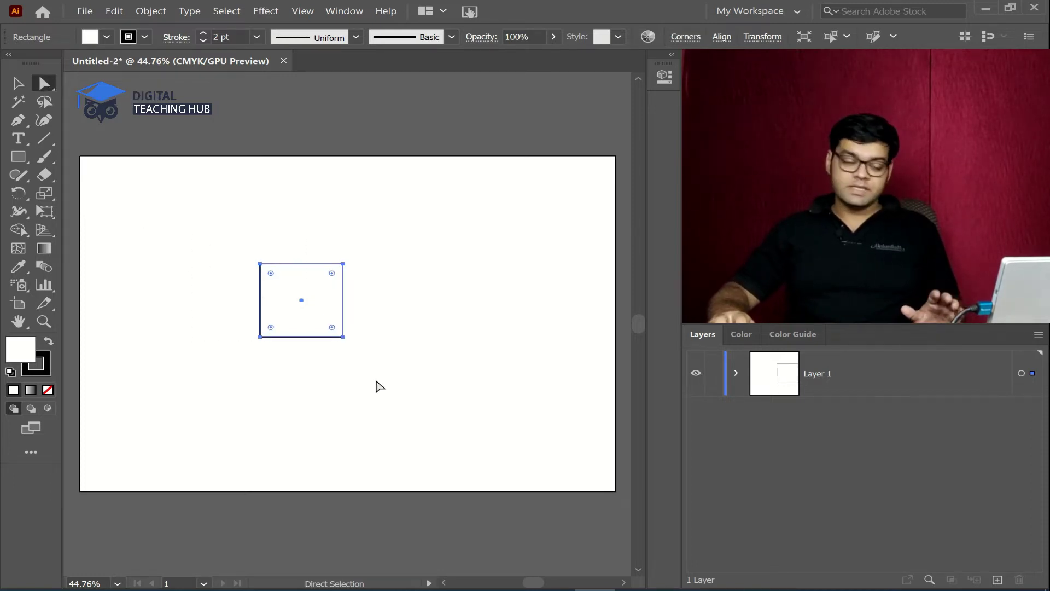
left_click_drag(370, 231, 428, 279)
key("ctrl+space")
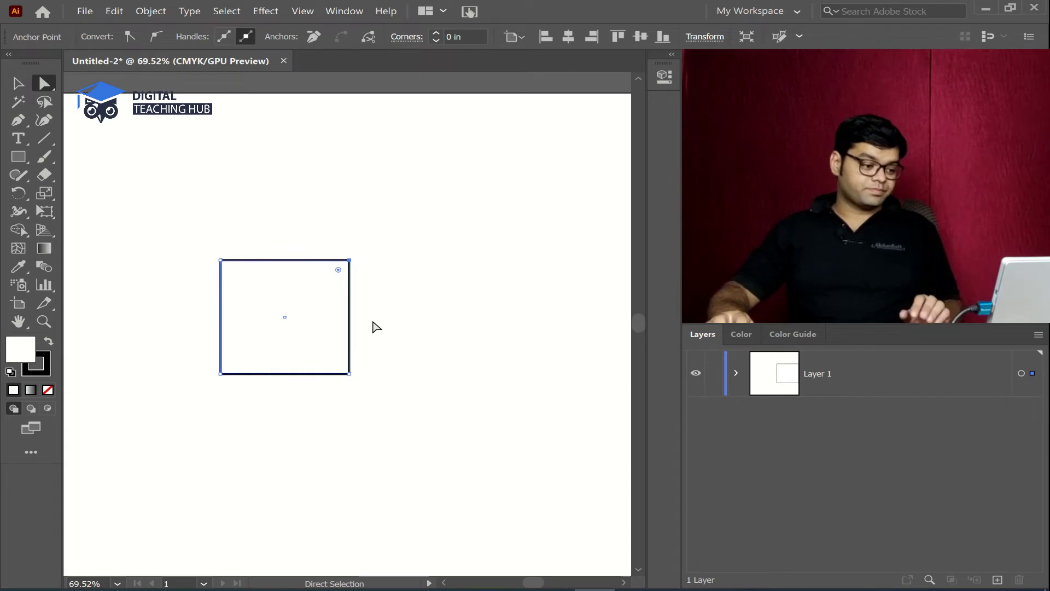
Enlarge the rectangle from its bounding box corner with the Selection tool until it fills much of the artboard's height.
left_click(18, 83)
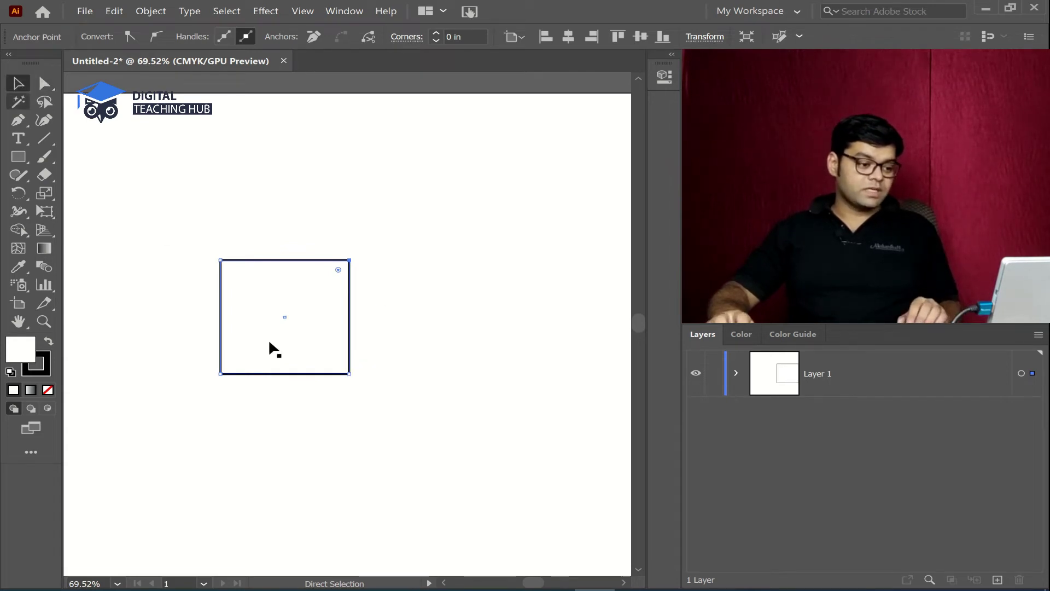
left_click(268, 339)
left_click_drag(347, 377, 89, 128)
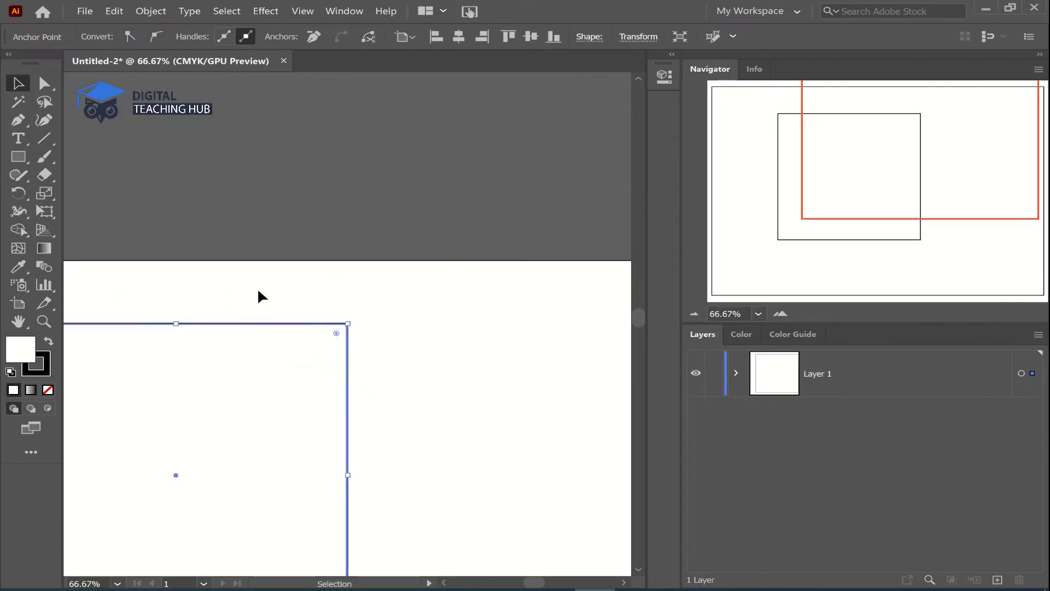
key("ctrl+0")
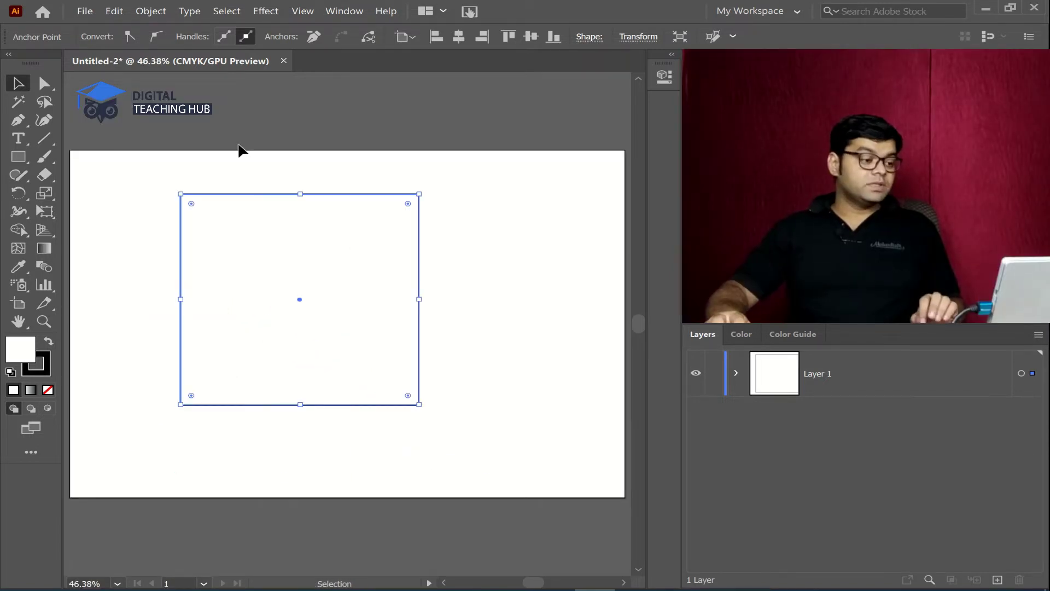
Reshape the rectangle with Direct Selection by moving its lower-right anchor point down and to the left, below the lower-left corner.
left_click(44, 83)
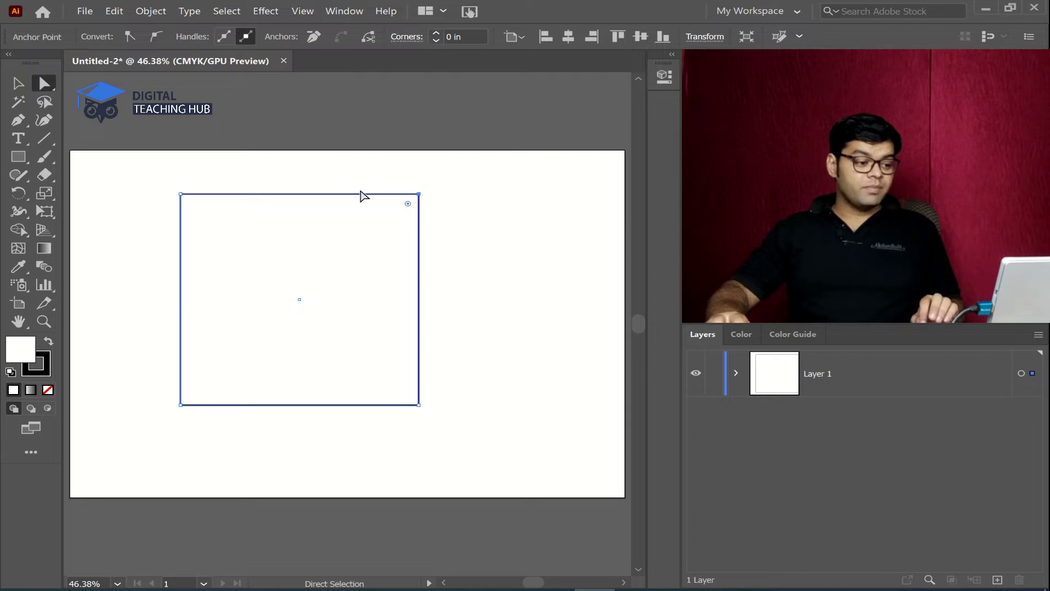
left_click_drag(394, 433, 393, 435)
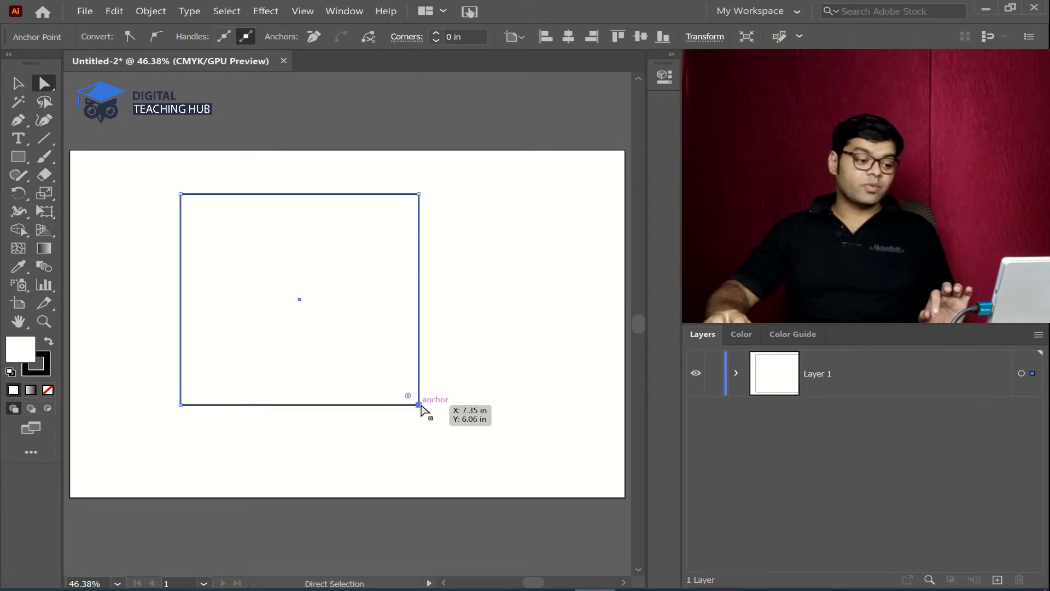
left_click_drag(419, 405, 501, 485)
left_click_drag(180, 195, 206, 214)
left_click_drag(207, 214, 207, 458)
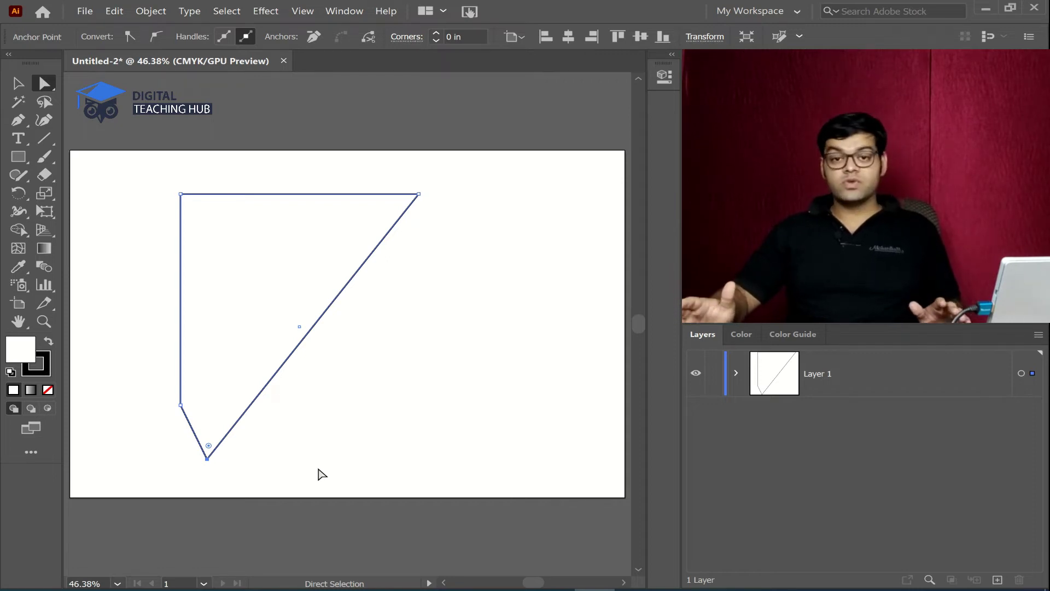
Undo the anchor point moves to restore the rectangle.
key("ctrl+z")
key("ctrl+z")
key("ctrl+z")
key("ctrl+z")
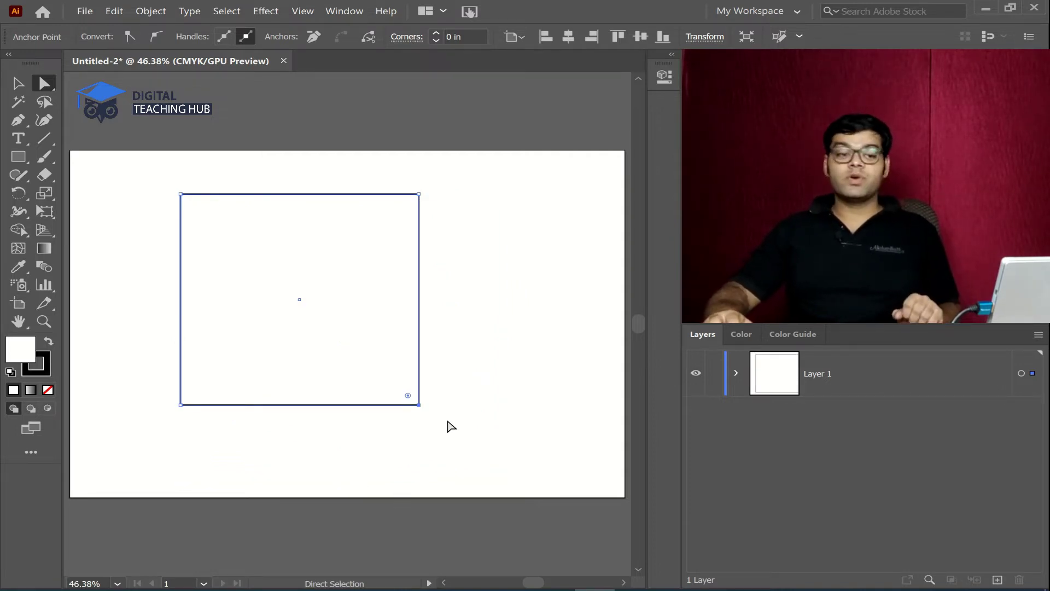
Select the rectangle's two right anchor points together and move them right to widen the shape.
left_click_drag(475, 179, 407, 429)
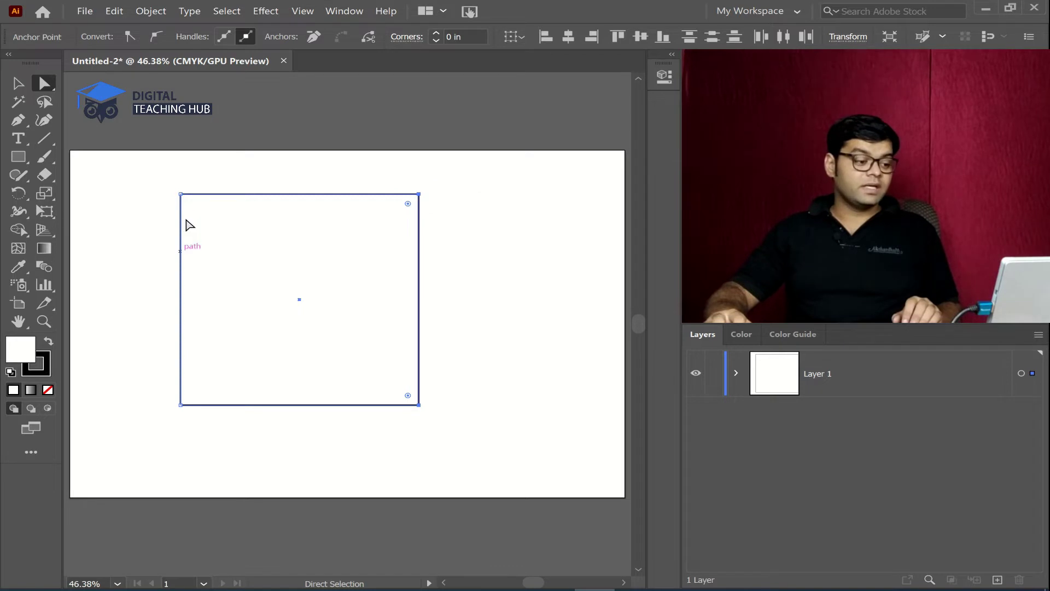
left_click_drag(420, 195, 546, 191)
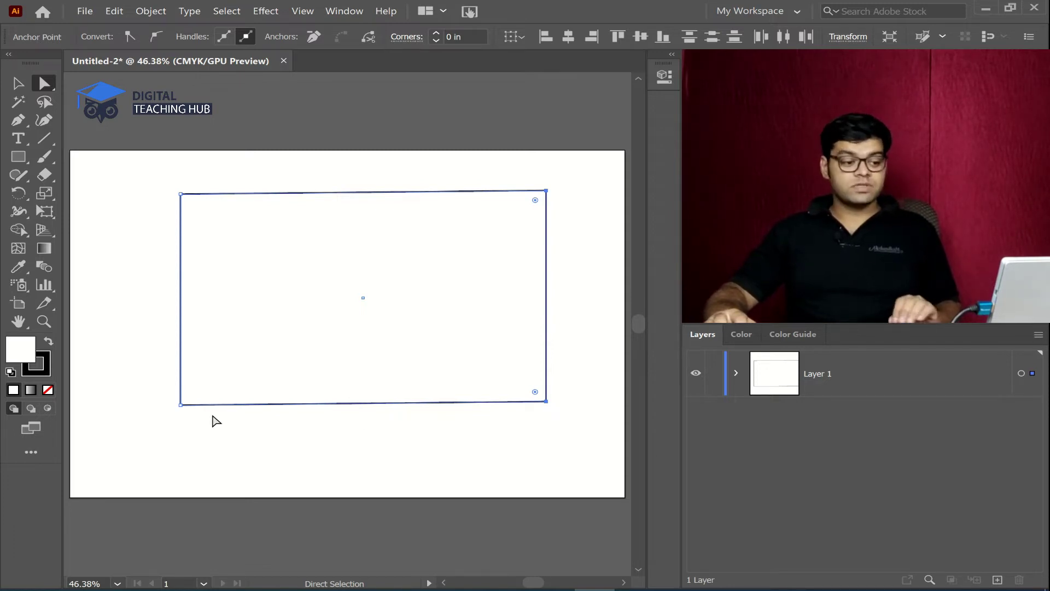
Practise selecting several anchor points at once, ending with the two right ones plus the lower-left one.
left_click_drag(569, 176, 503, 435)
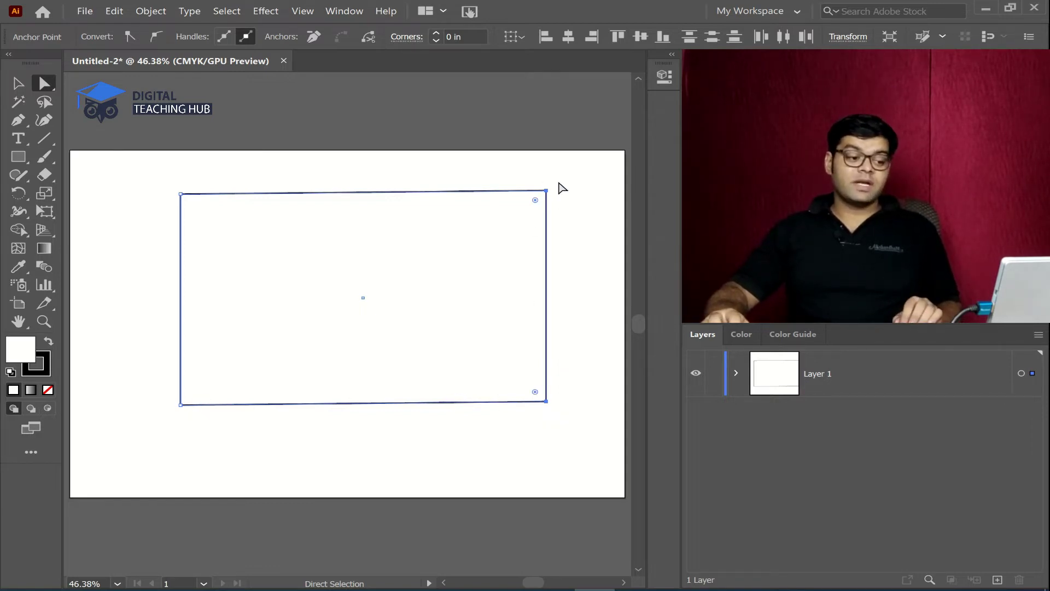
left_click_drag(570, 182, 176, 417)
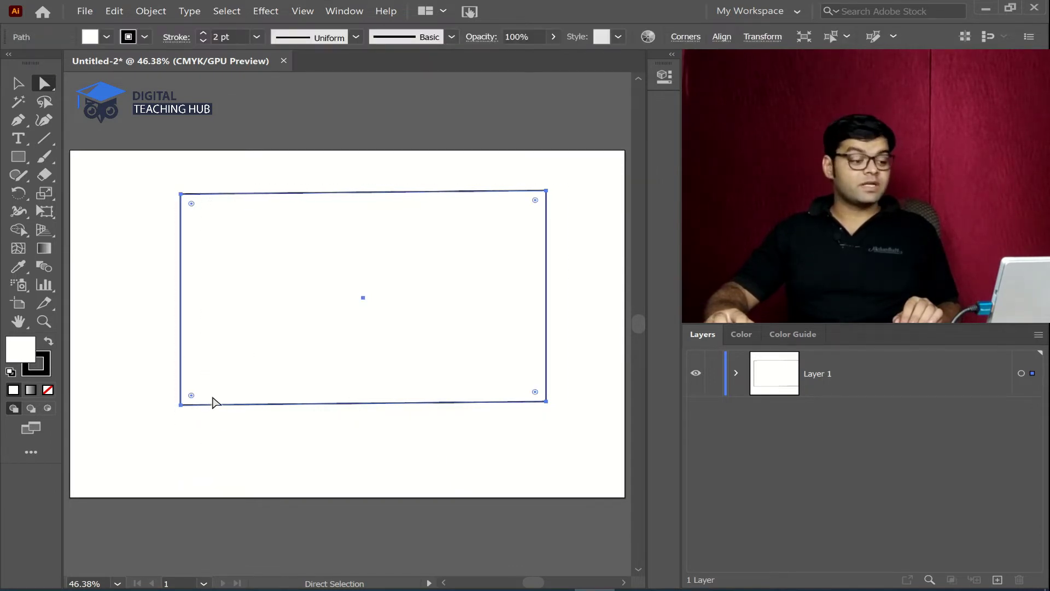
left_click(571, 199)
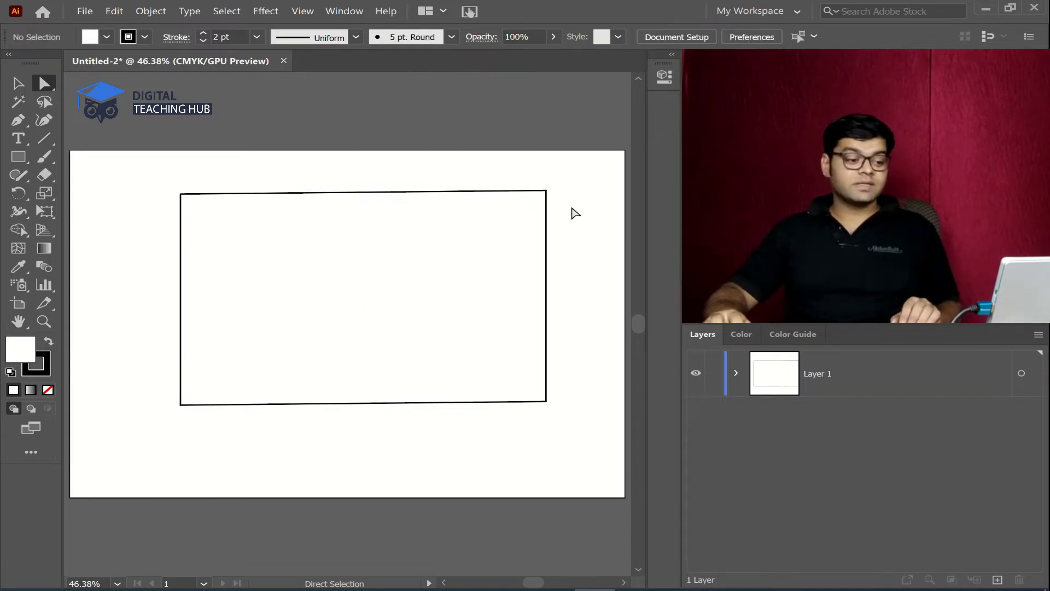
left_click_drag(571, 181, 522, 411)
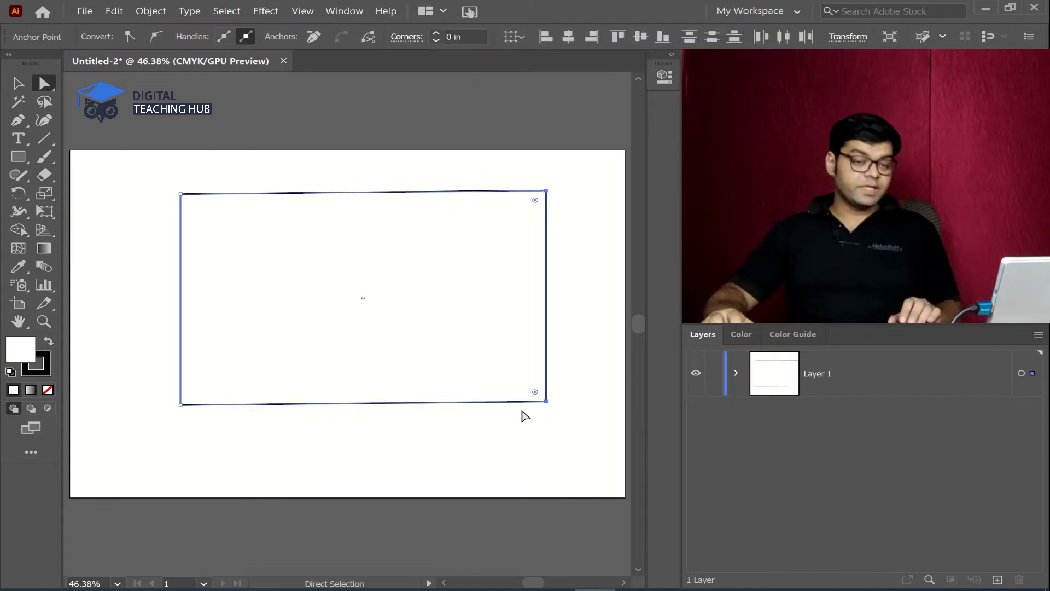
left_click(181, 405, "shift")
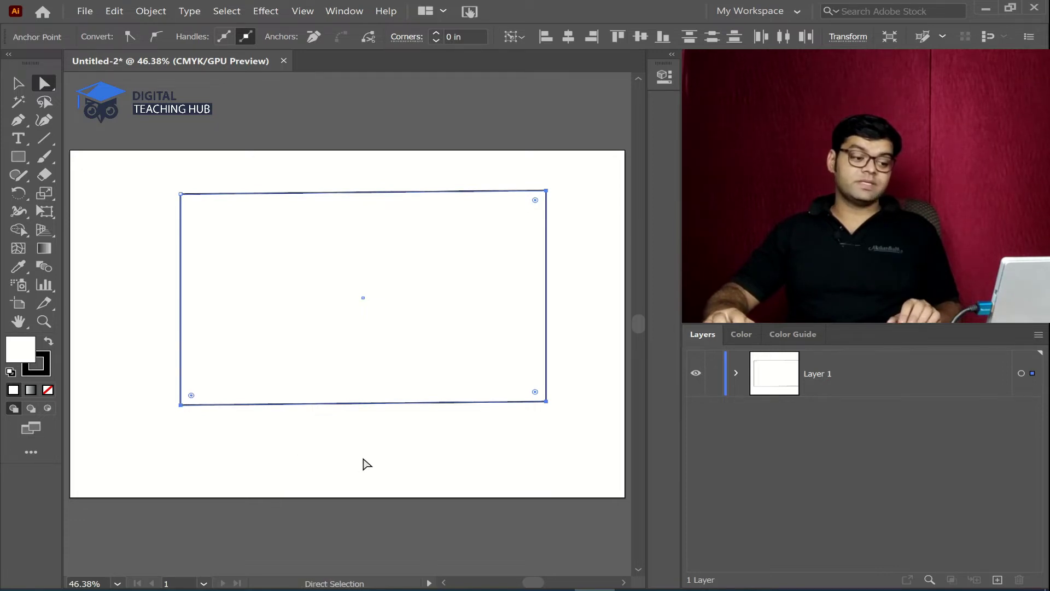
Move the three selected anchor points left to slant the left side, and shift the whole shape back to the right.
left_click_drag(547, 402, 327, 413)
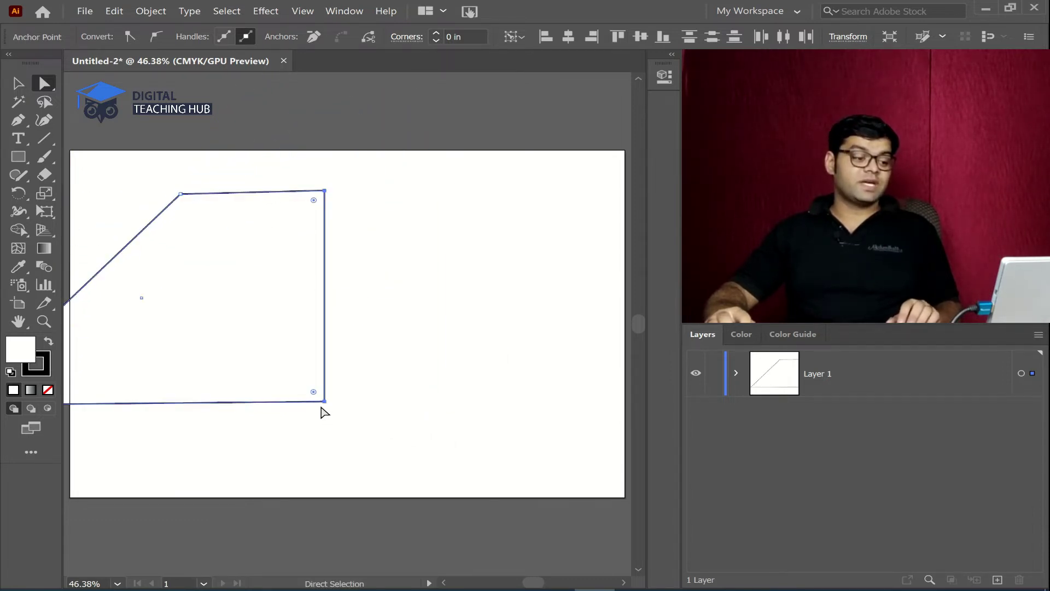
left_click_drag(271, 279, 403, 290)
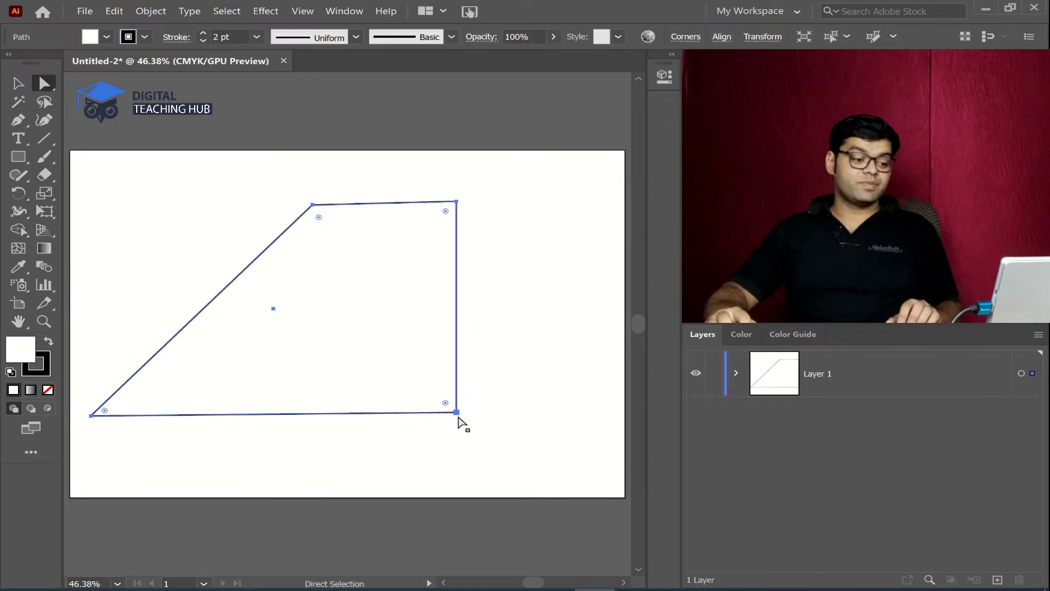
left_click_drag(457, 416, 494, 405)
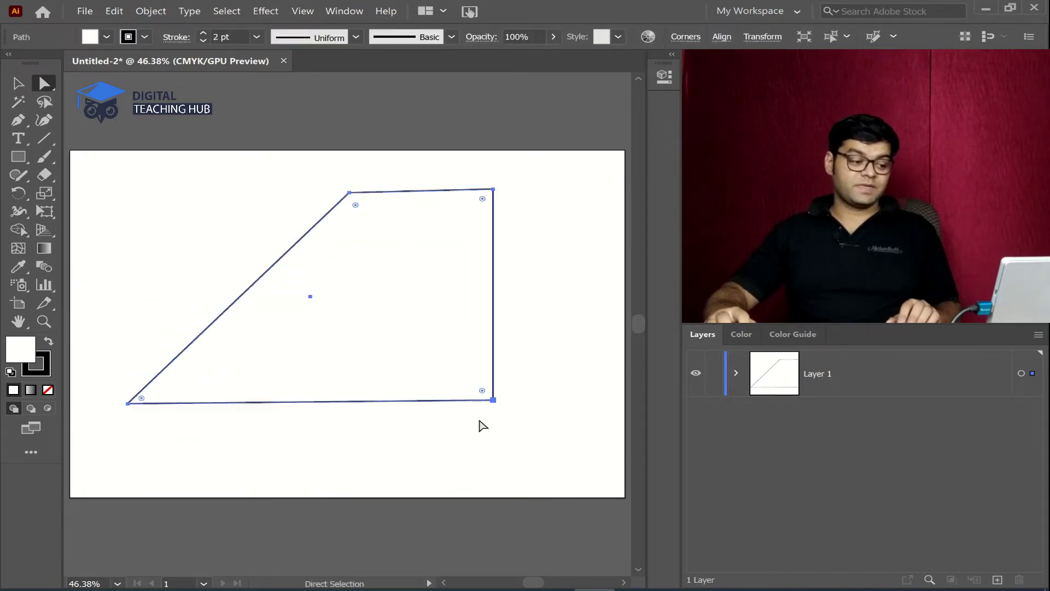
Undo the shape's moves and the slanted reshaping, and return to Direct Selection.
key("ctrl+z")
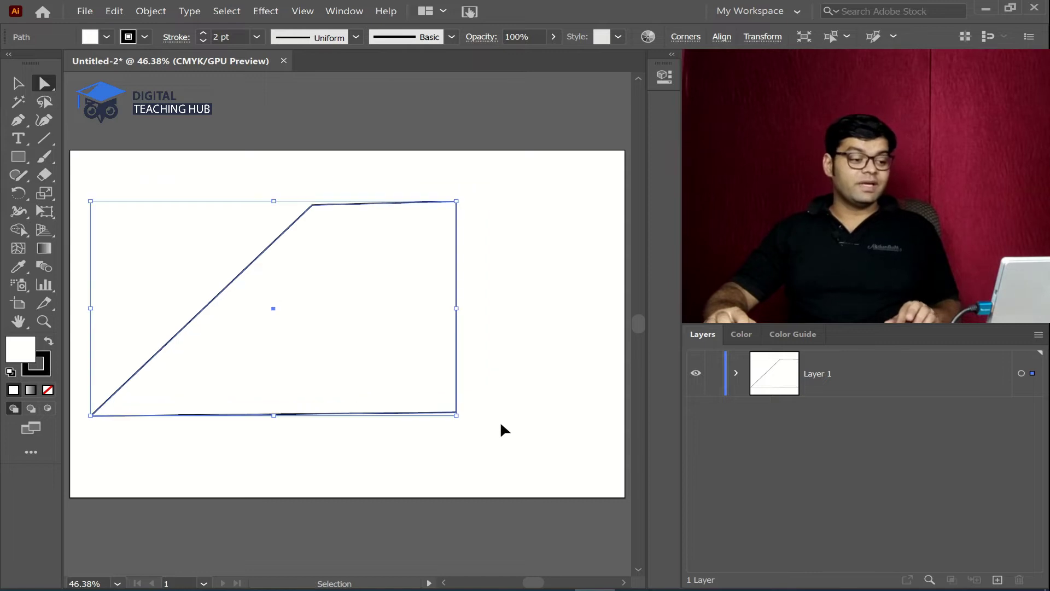
key("ctrl+z")
key("ctrl+z")
key("a")
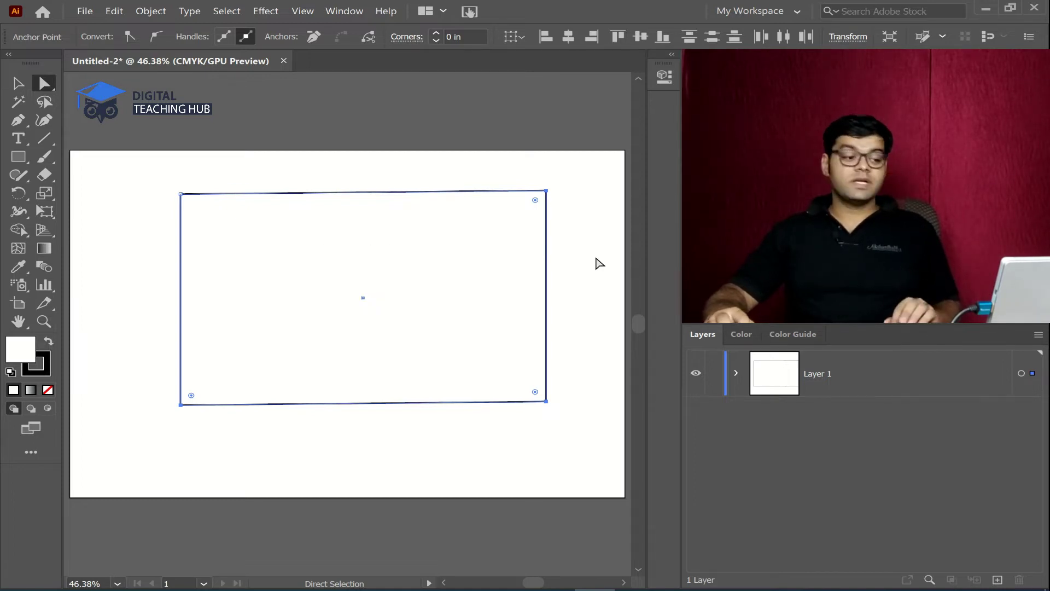
Move the whole rectangle around the artboard with Direct Selection, including a duplicate to the right that is undone.
left_click_drag(485, 244, 406, 225)
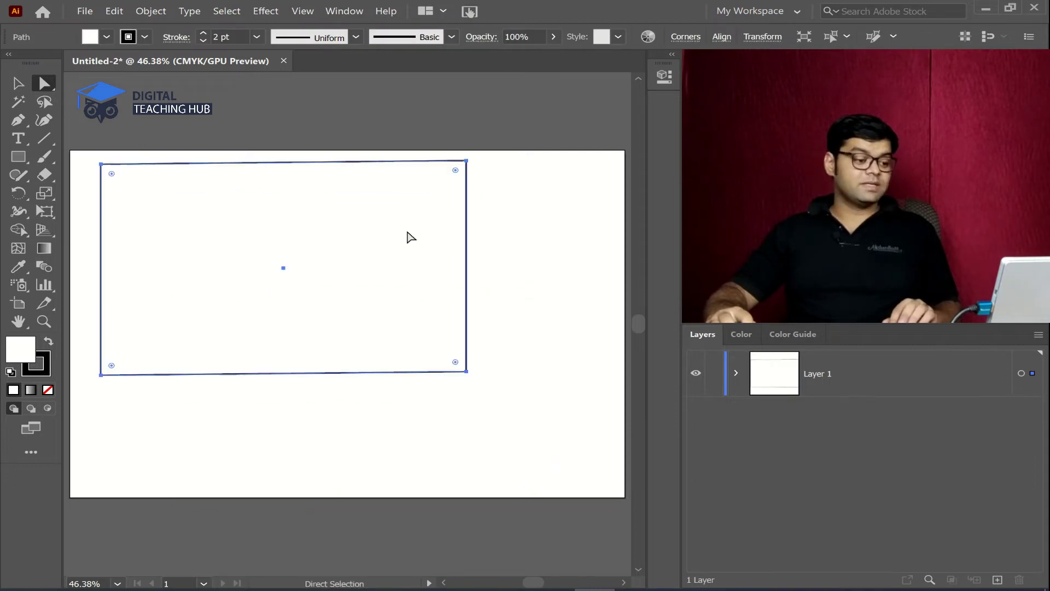
left_click_drag(465, 237, 580, 242)
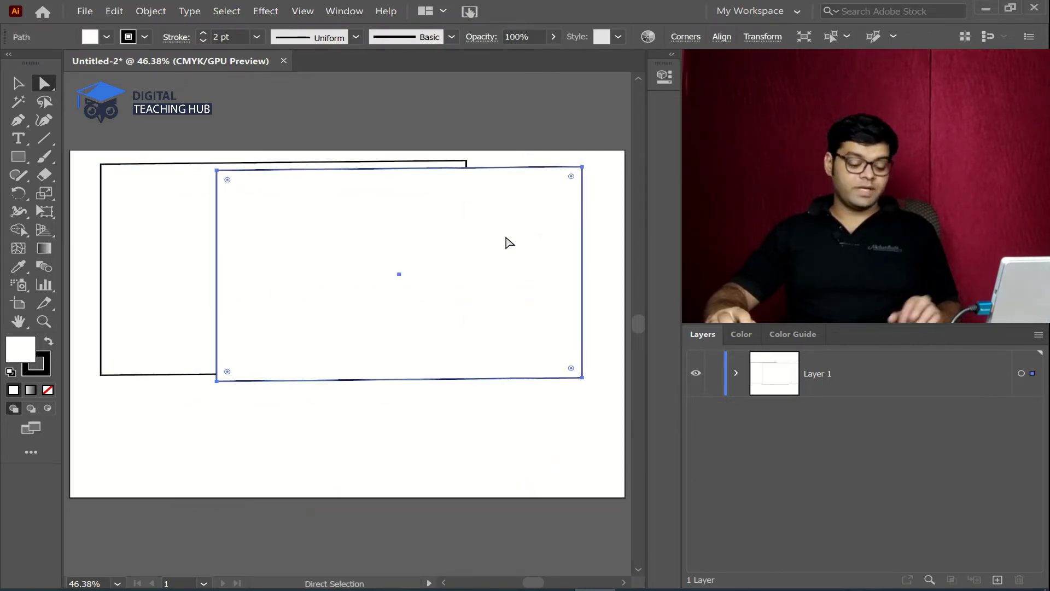
key("ctrl+z")
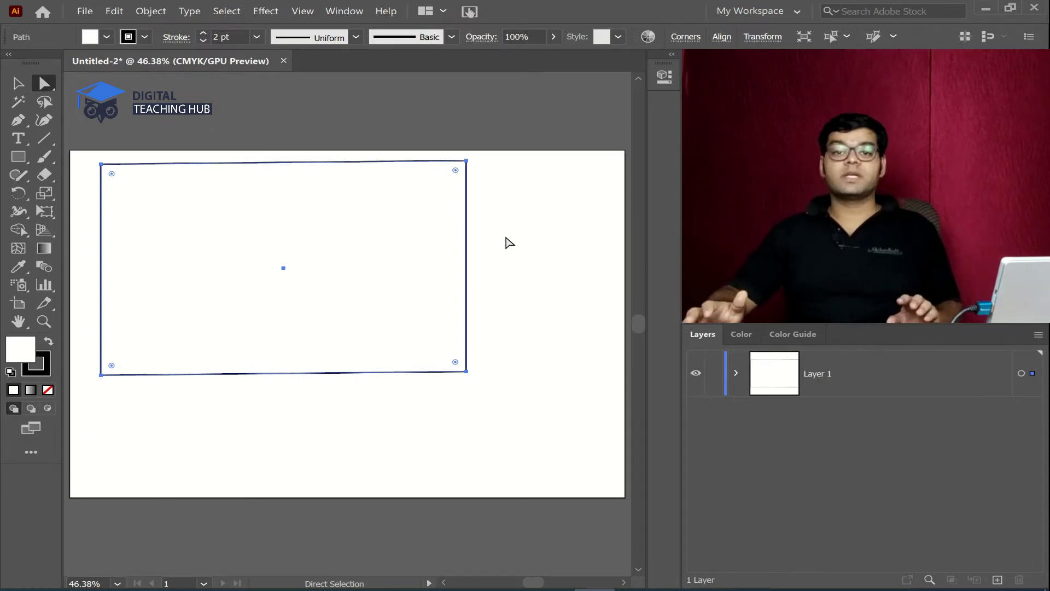
left_click_drag(364, 233, 418, 270)
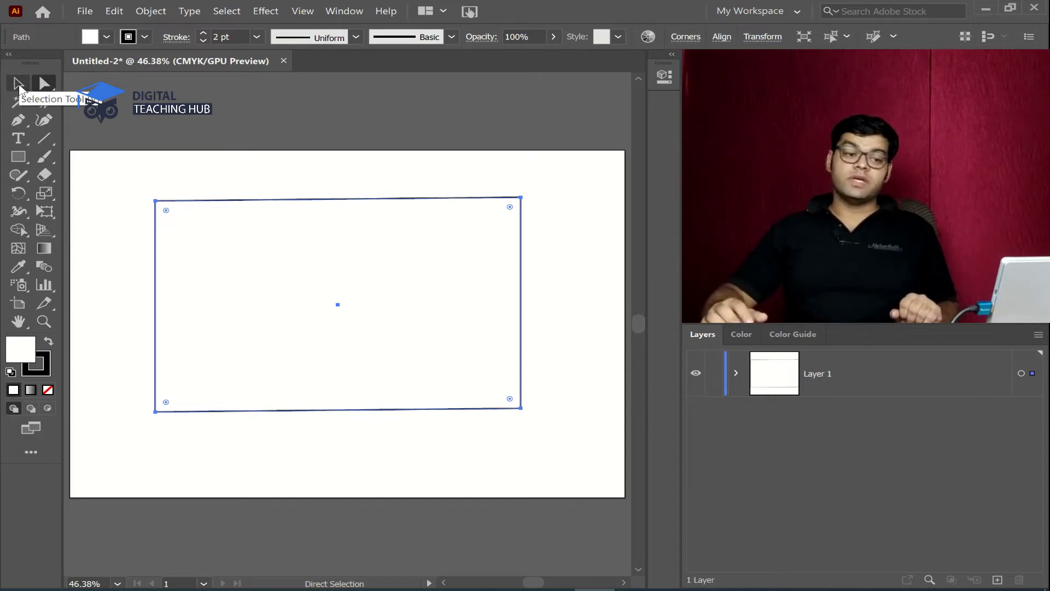
Move the rectangle's top edge with Direct Selection to skew it into a parallelogram, and deselect it.
left_click(309, 188)
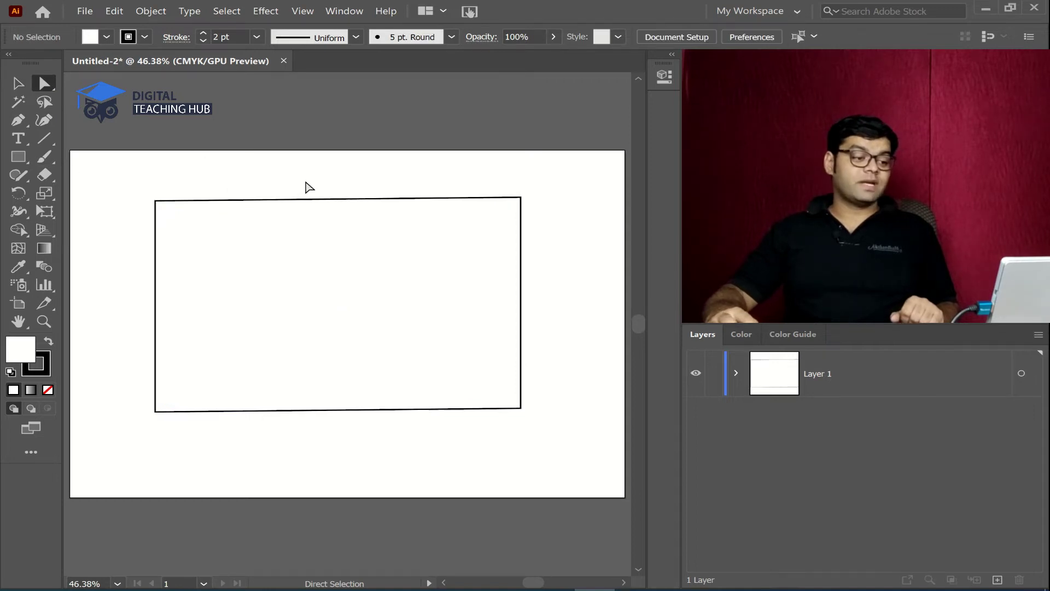
left_click_drag(338, 222, 395, 252)
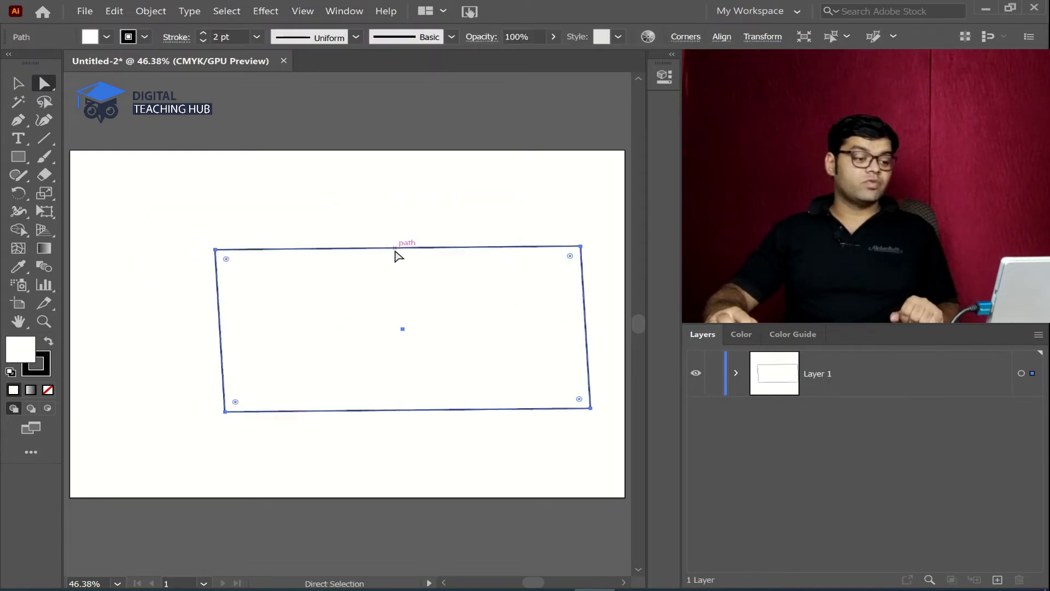
left_click_drag(381, 288, 356, 228)
left_click_drag(323, 168, 449, 176)
left_click(471, 170)
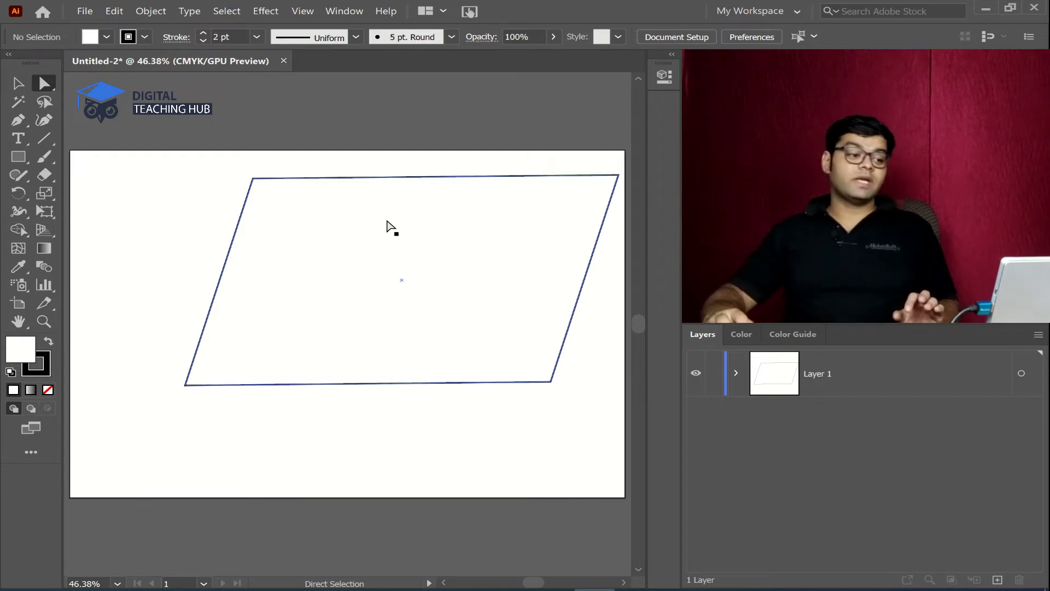
Undo the skewing and the whole-rectangle moves.
key("ctrl+z")
key("ctrl+z")
key("ctrl+z")
key("ctrl+z")
key("ctrl+z")
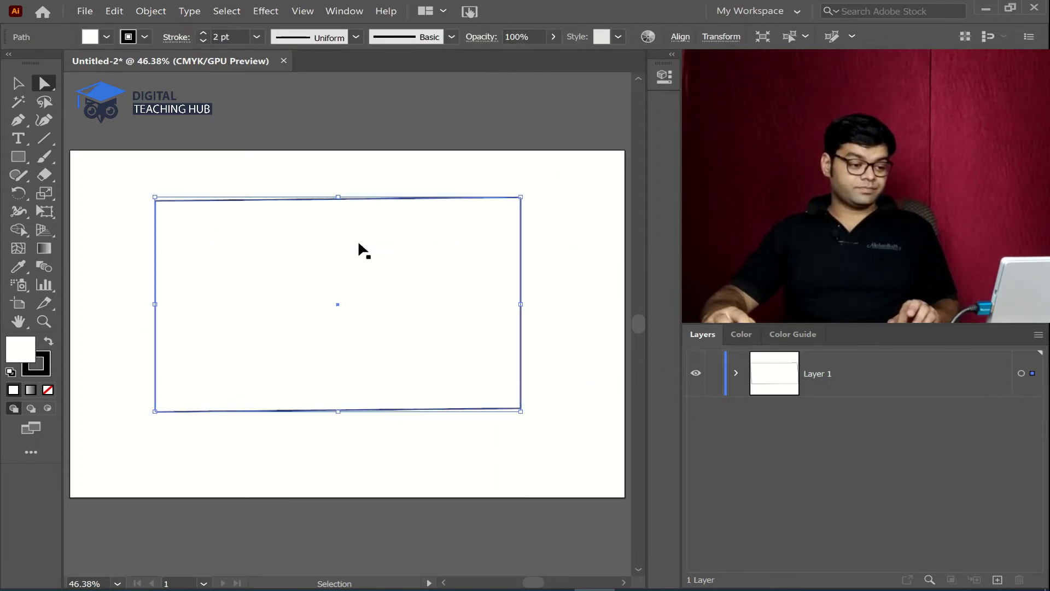
key("ctrl+z")
key("ctrl+z")
key("ctrl+z")
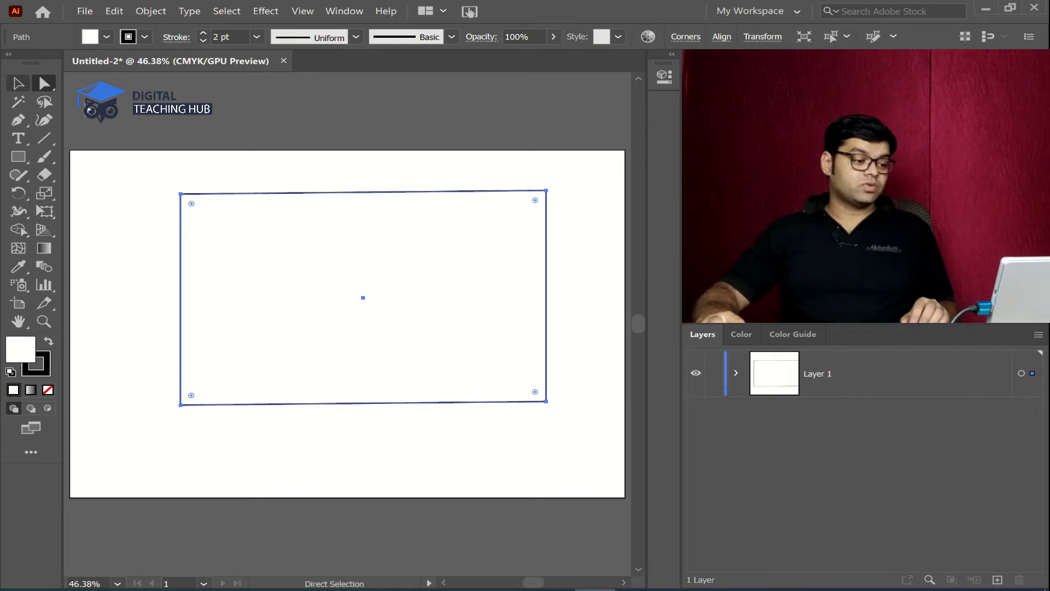
Lower the rectangle's top edge with Direct Selection to make it about half as tall.
left_click_drag(564, 174, 357, 332)
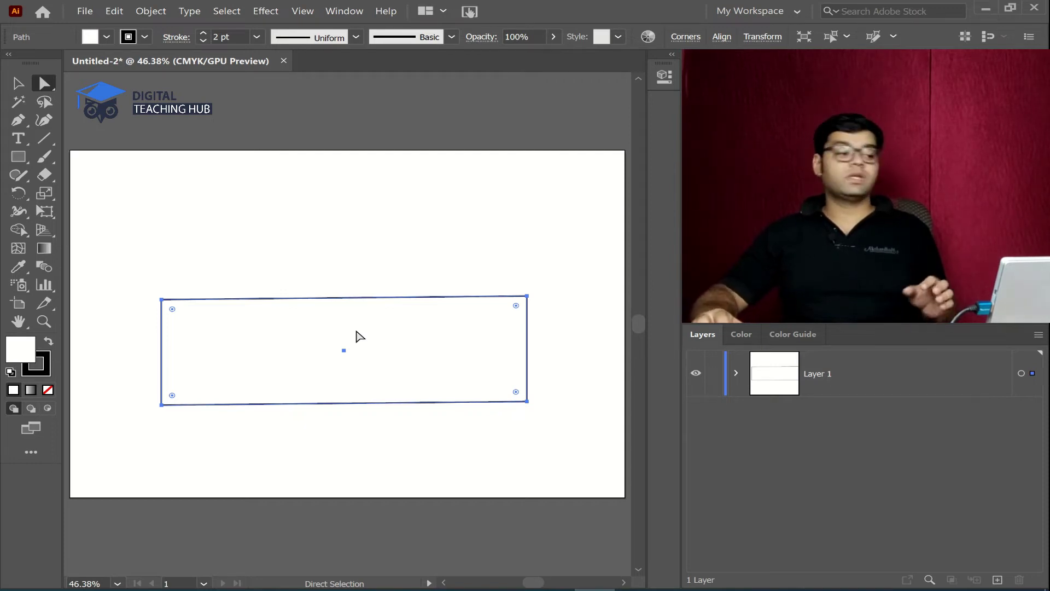
Create a triangle above the rectangle with the Polygon tool, using a radius of 0.6944 in and 3 sides.
left_click(21, 155)
left_click(99, 215)
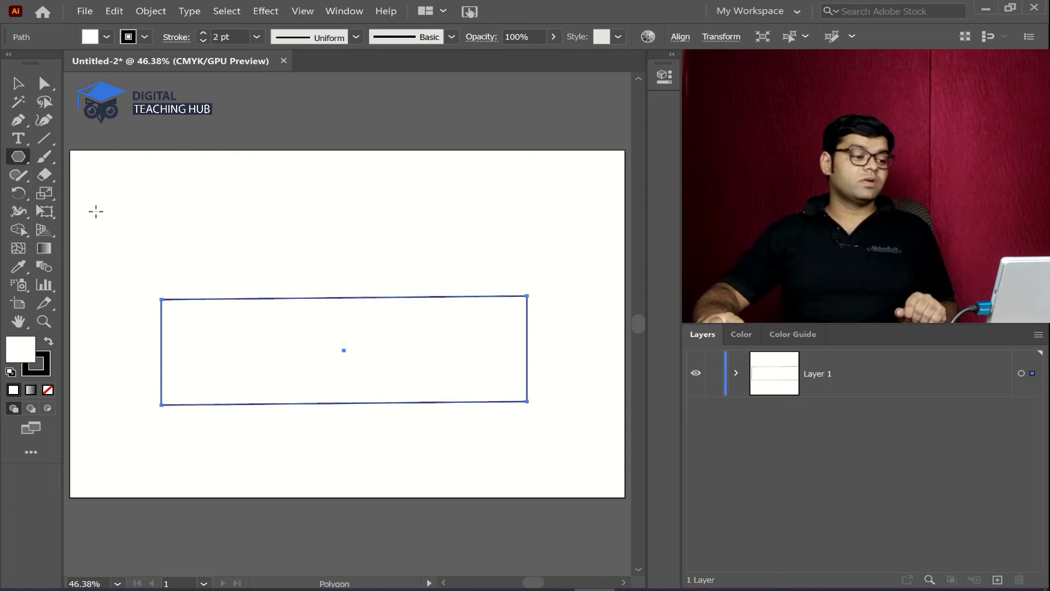
left_click(306, 211)
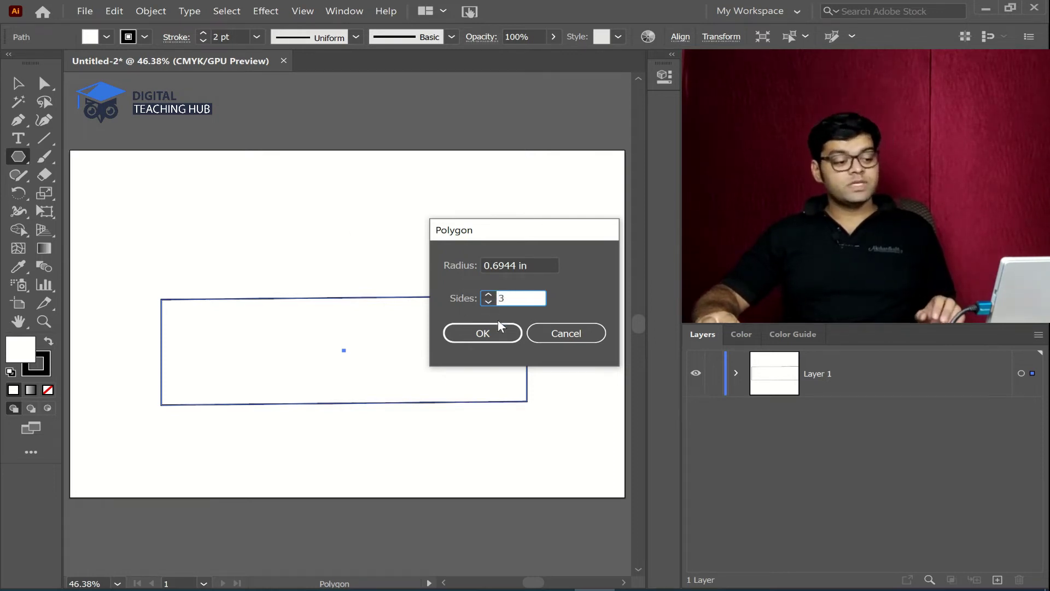
left_click(484, 333)
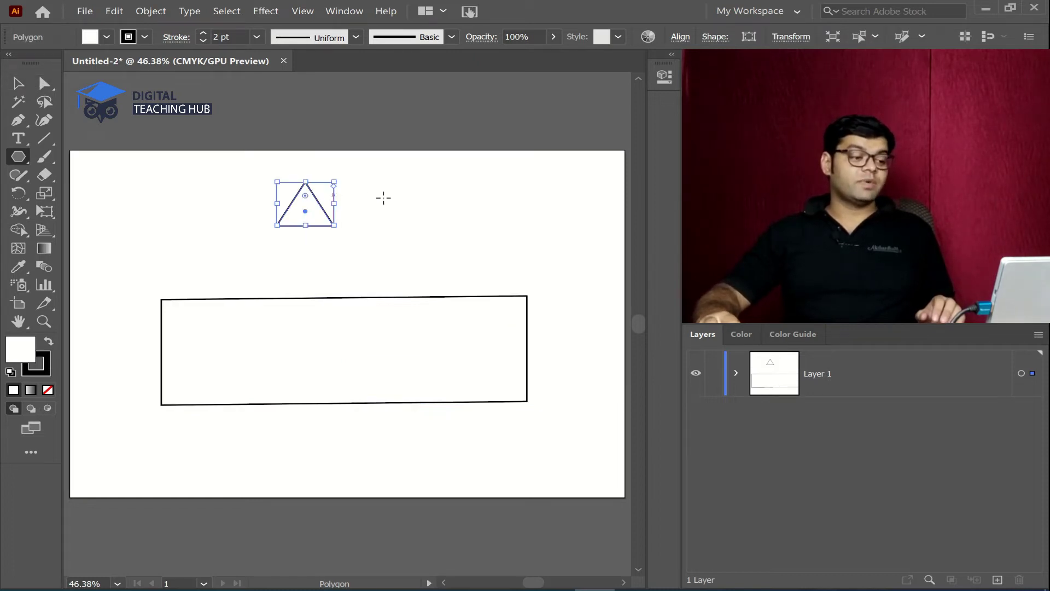
Try to turn the triangle upside down with the Selection tool, and undo the change.
left_click(18, 84)
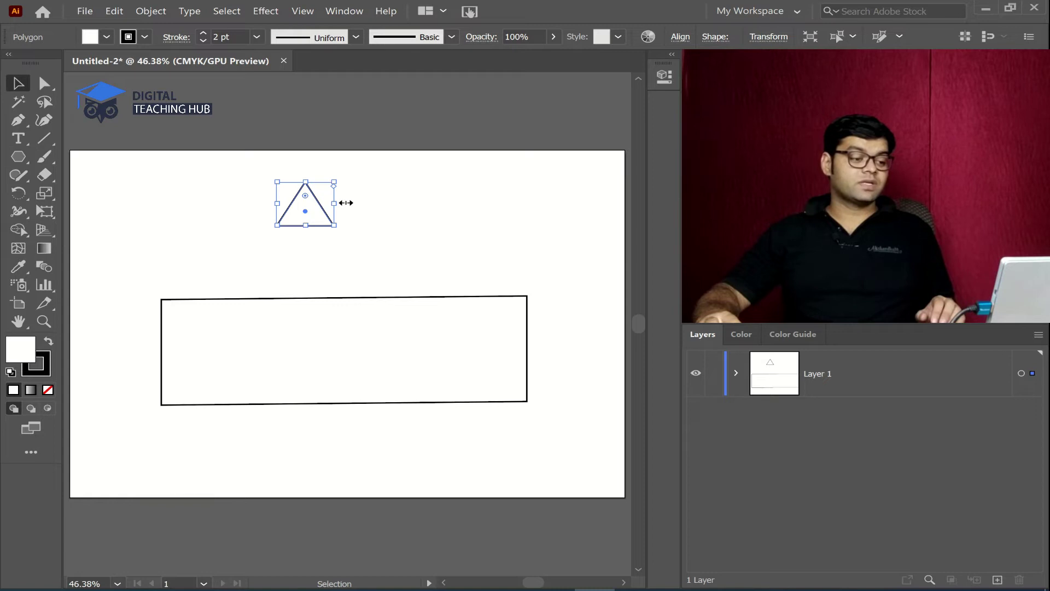
left_click_drag(343, 222, 255, 221)
key("ctrl+z")
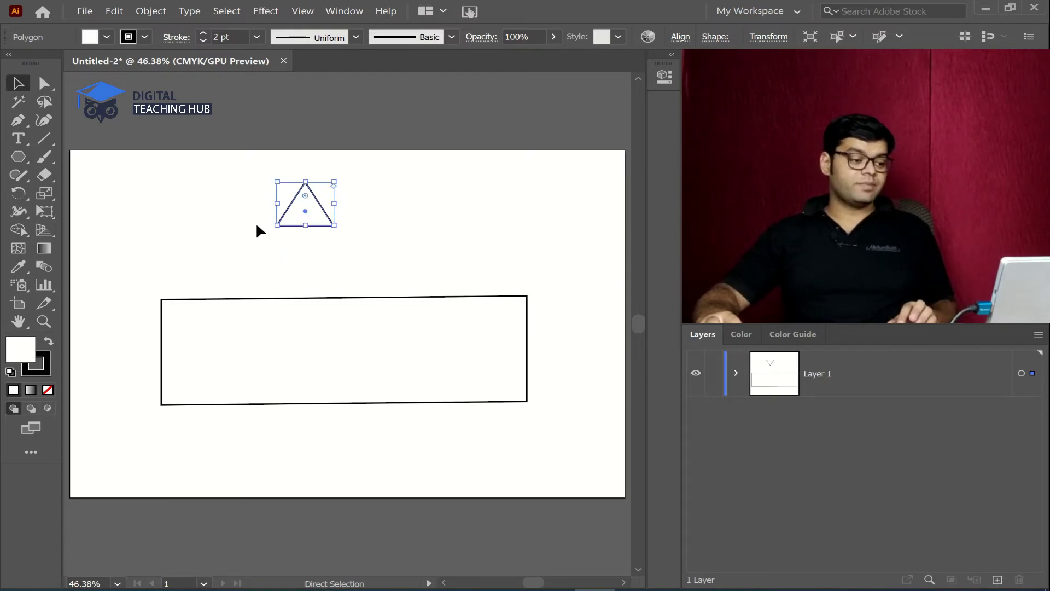
Move the triangle's apex below its base with Direct Selection so that it points downward.
left_click(44, 84)
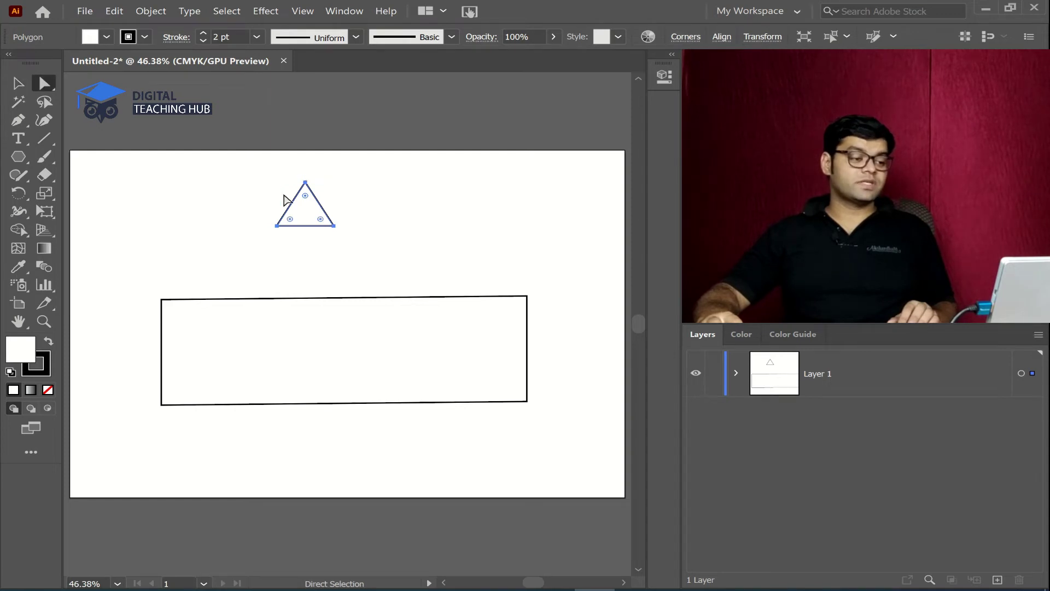
left_click(305, 182)
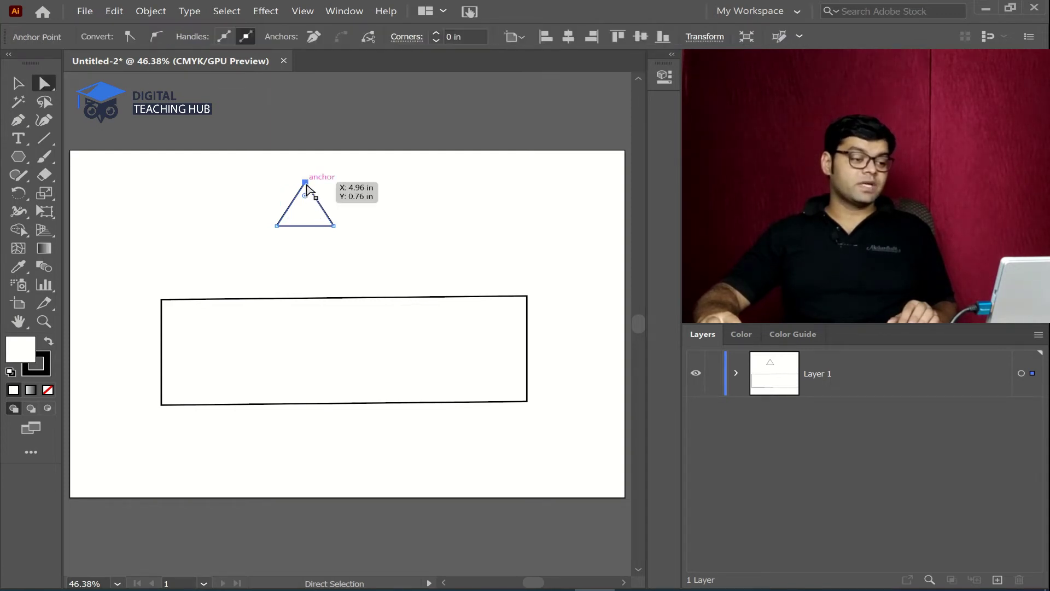
left_click(300, 275)
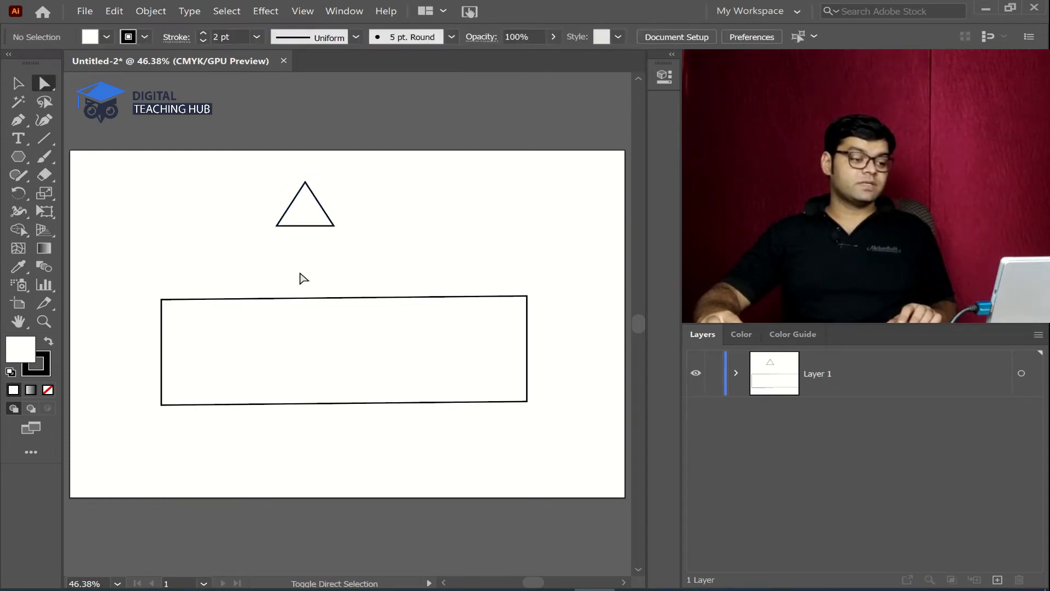
left_click(305, 184)
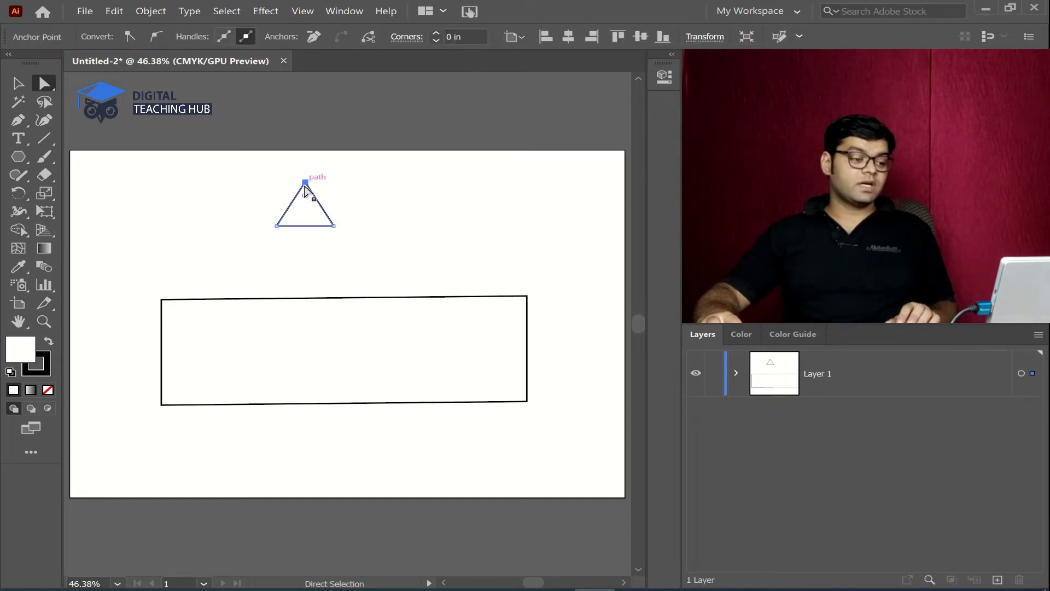
left_click_drag(305, 184, 305, 263)
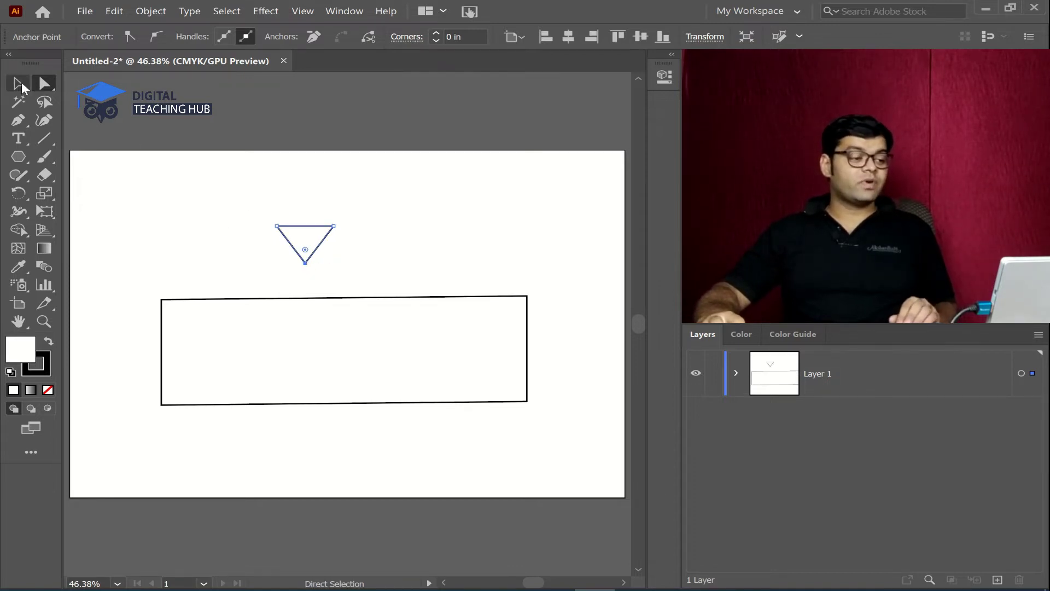
Move the inverted triangle onto the rectangle's top edge and stretch its right side to the rectangle's right edge.
left_click(18, 84)
left_click_drag(301, 229, 343, 305)
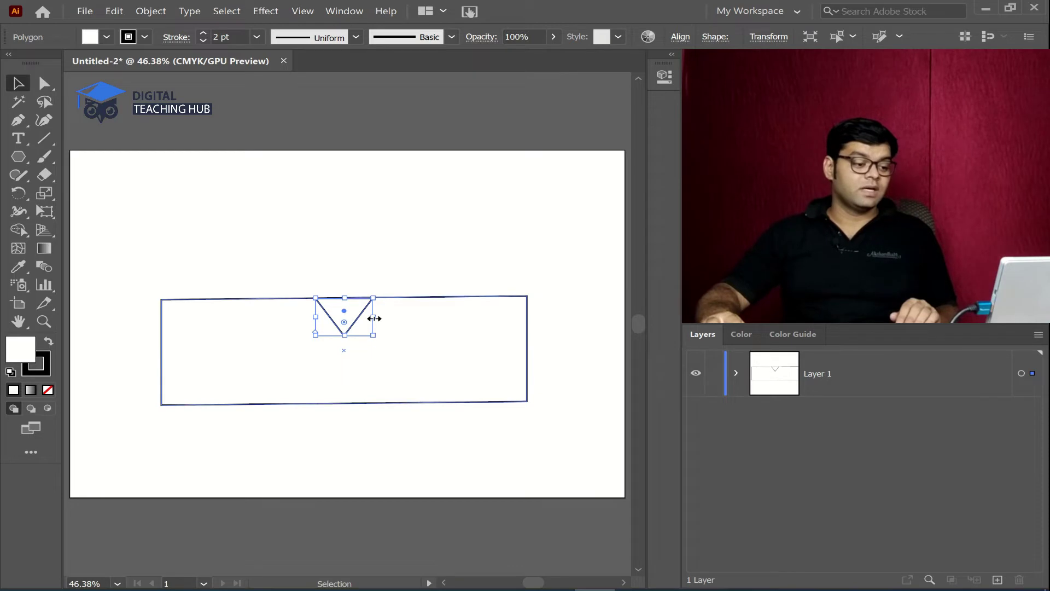
left_click_drag(391, 318, 528, 316)
left_click_drag(310, 299, 230, 314)
key("ctrl+z")
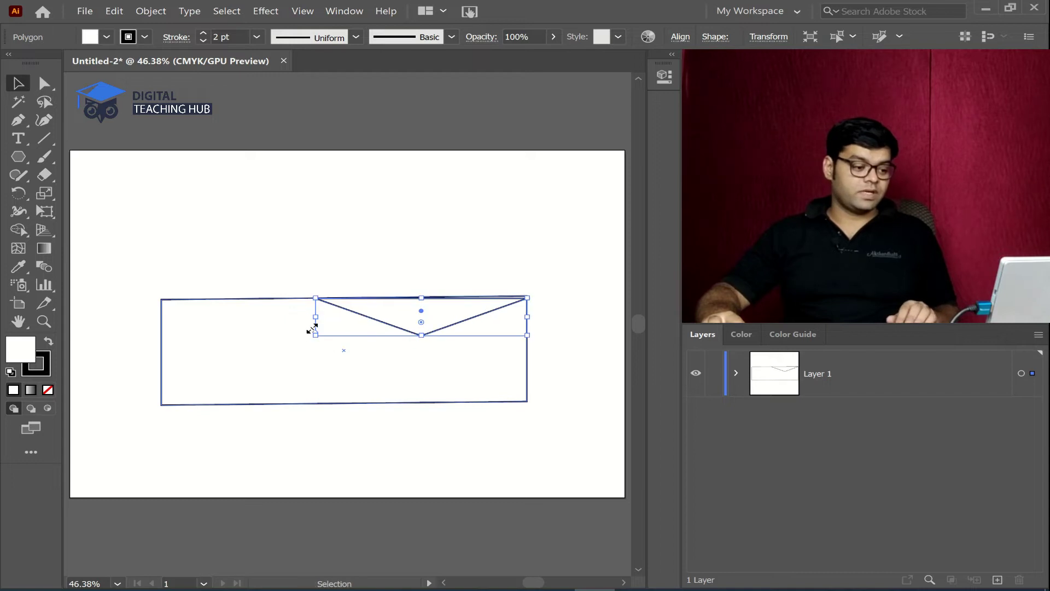
Stretch the triangle's left side to the rectangle's left edge, rotate it slightly to follow the slanted top edge, and deselect it.
left_click_drag(315, 320, 161, 317)
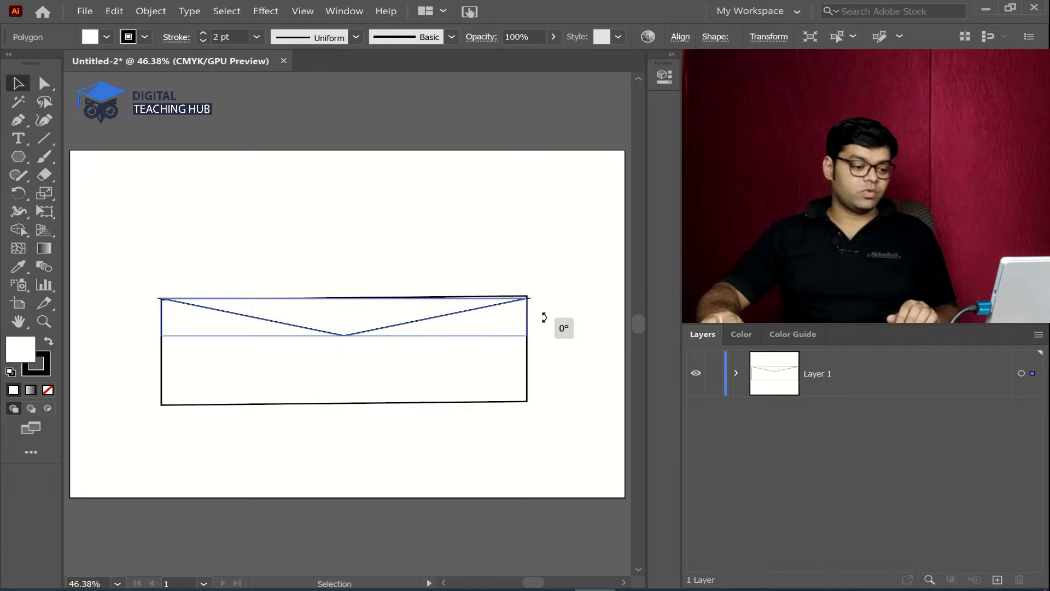
left_click_drag(545, 315, 545, 314)
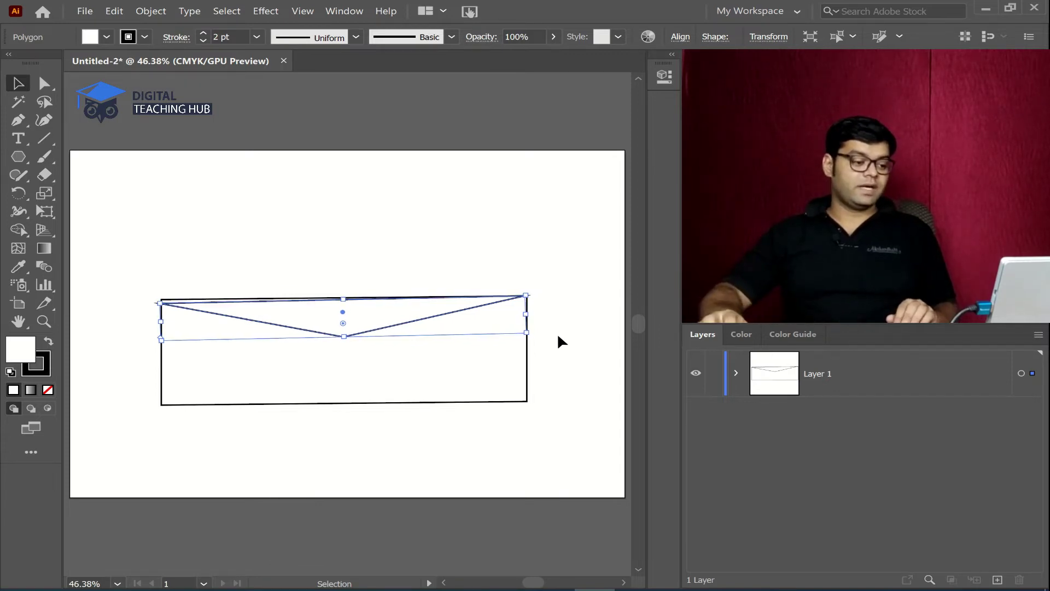
left_click(142, 199)
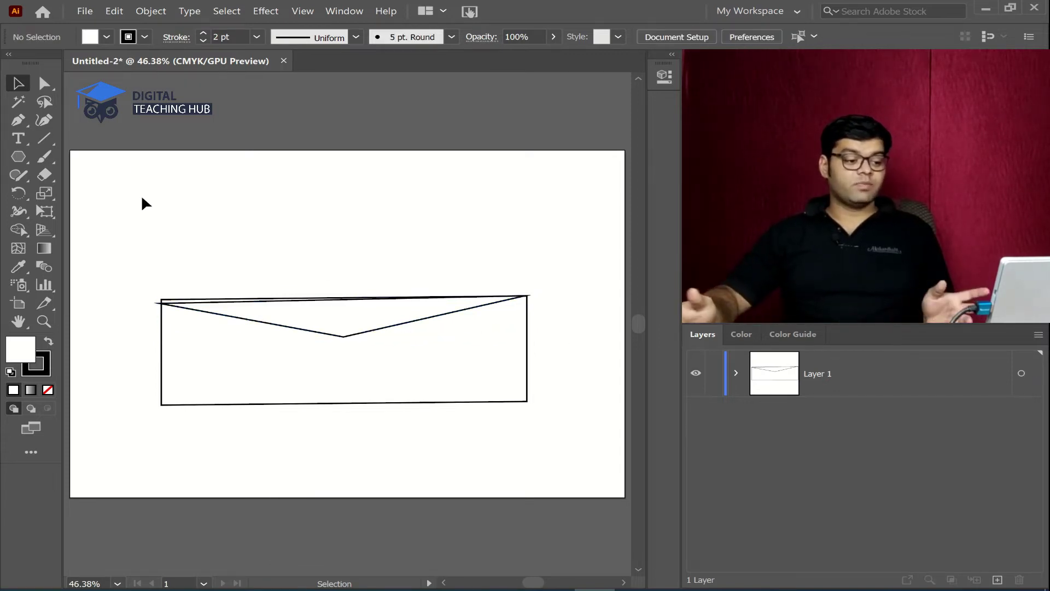
Undo the triangle's rotation, stretching, move and inversion, going back to before the triangle was created.
key("ctrl+a")
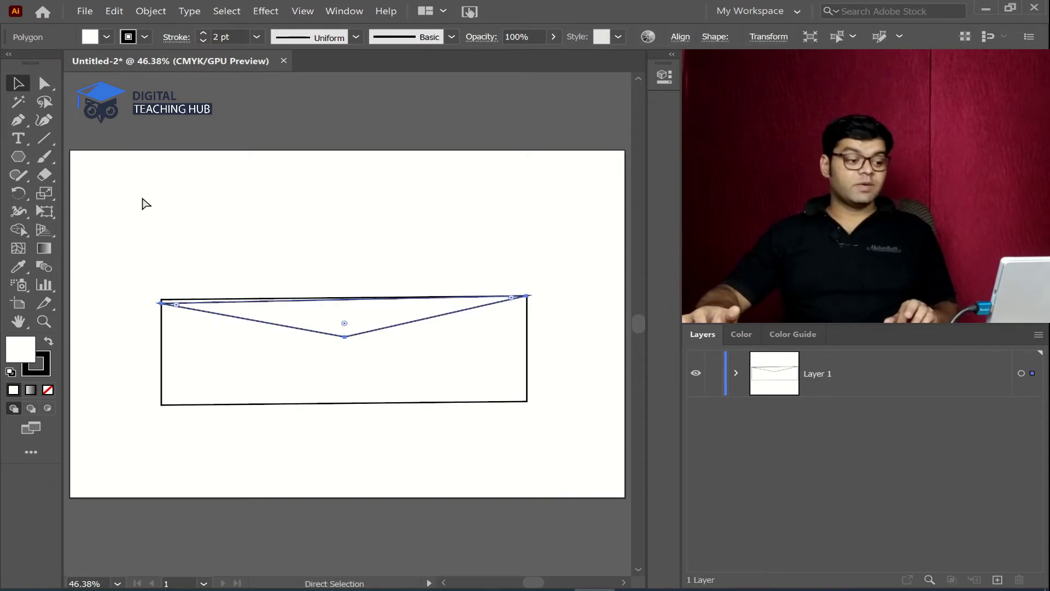
key("ctrl+z")
key("ctrl+z")
key("ctrl+z")
key("ctrl+z")
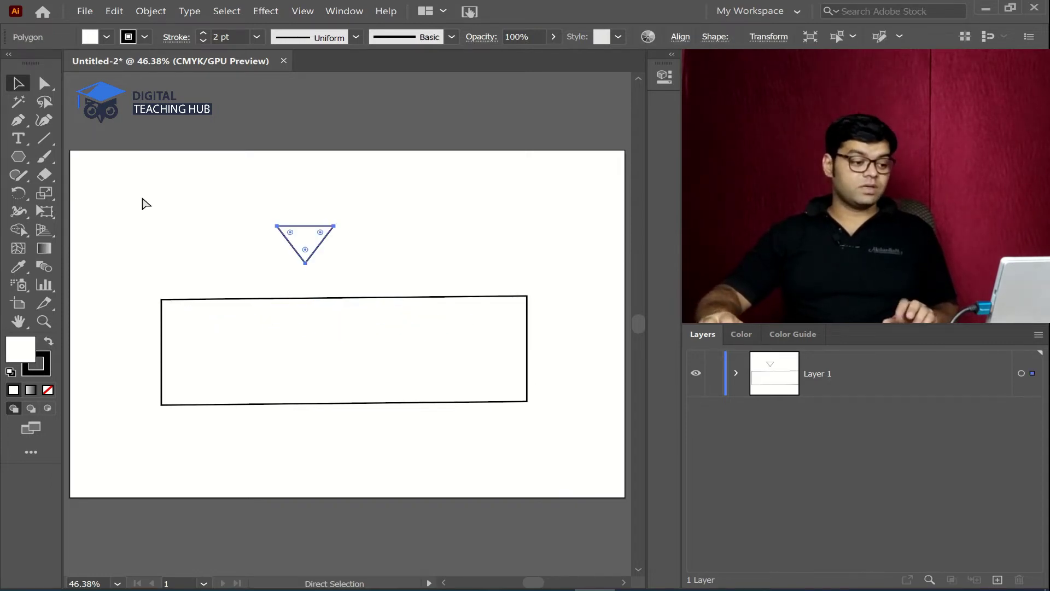
key("ctrl+z")
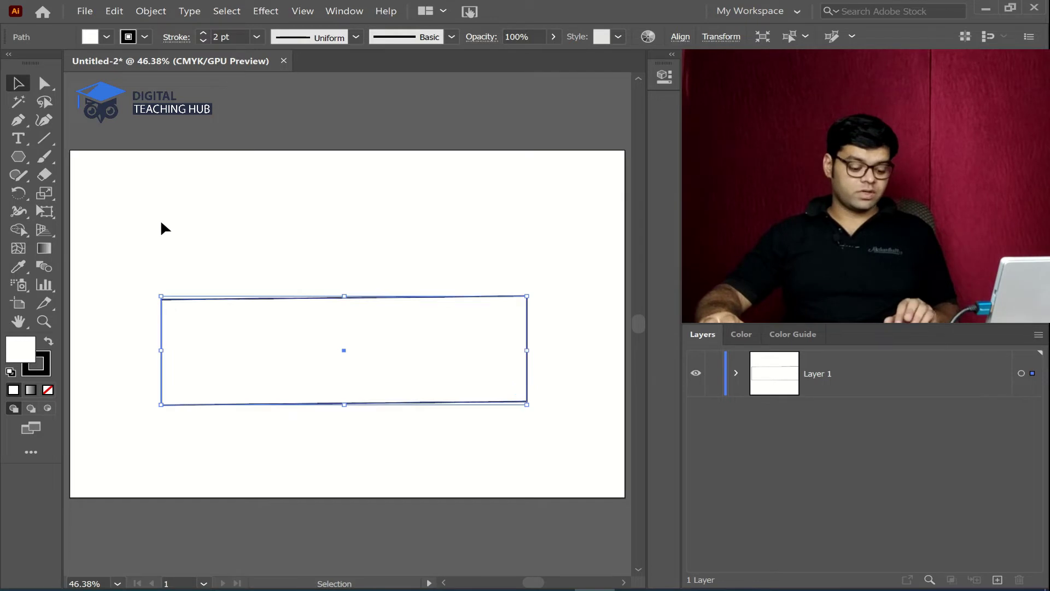
Restore the upright triangle, turn it upside down and place it against the right half of the rectangle's top edge.
key("ctrl+shift+z")
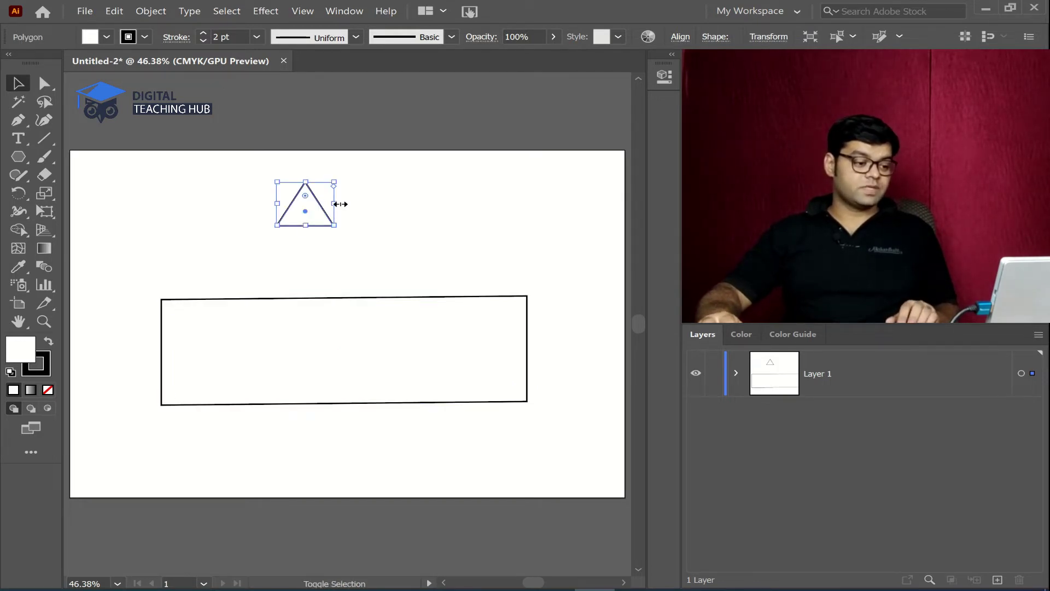
left_click_drag(349, 204, 438, 314)
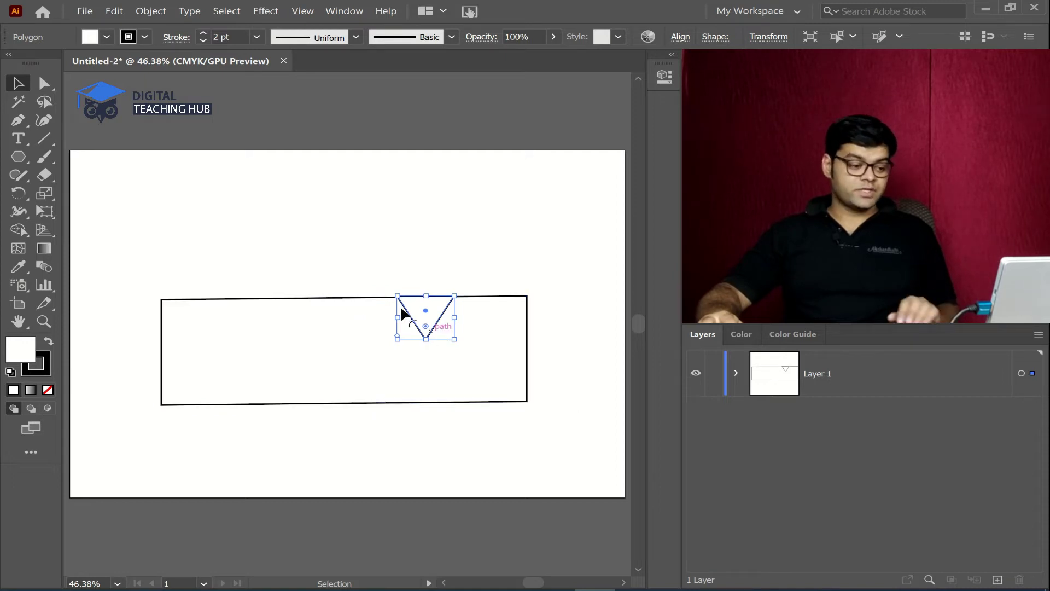
Stretch the inverted triangle to the rectangle's full width with the Selection tool, and undo the stretching.
left_click_drag(400, 318, 162, 310)
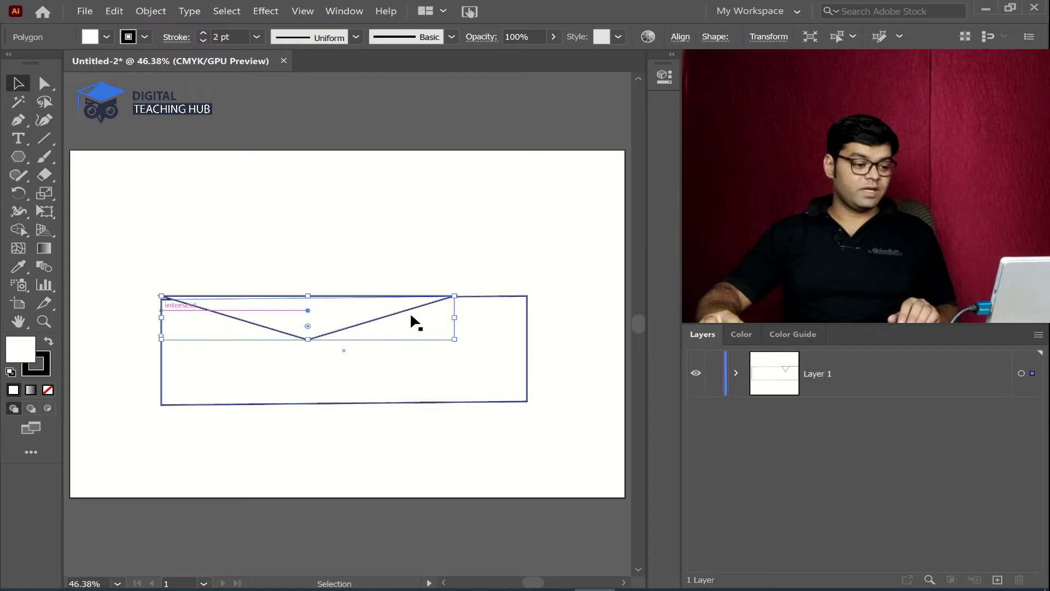
left_click_drag(454, 318, 526, 314)
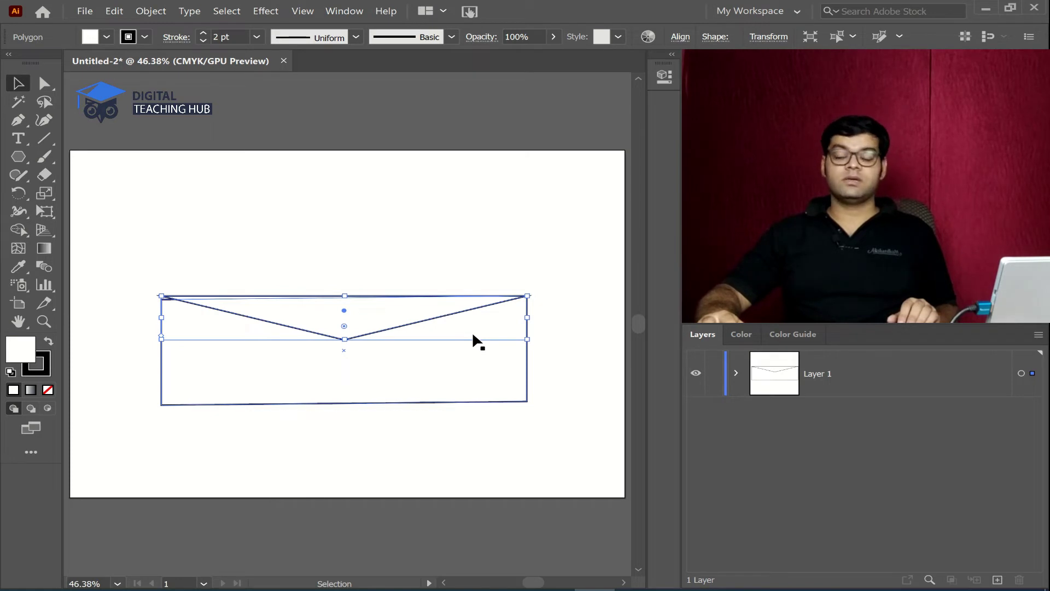
key("a")
key("ctrl+z")
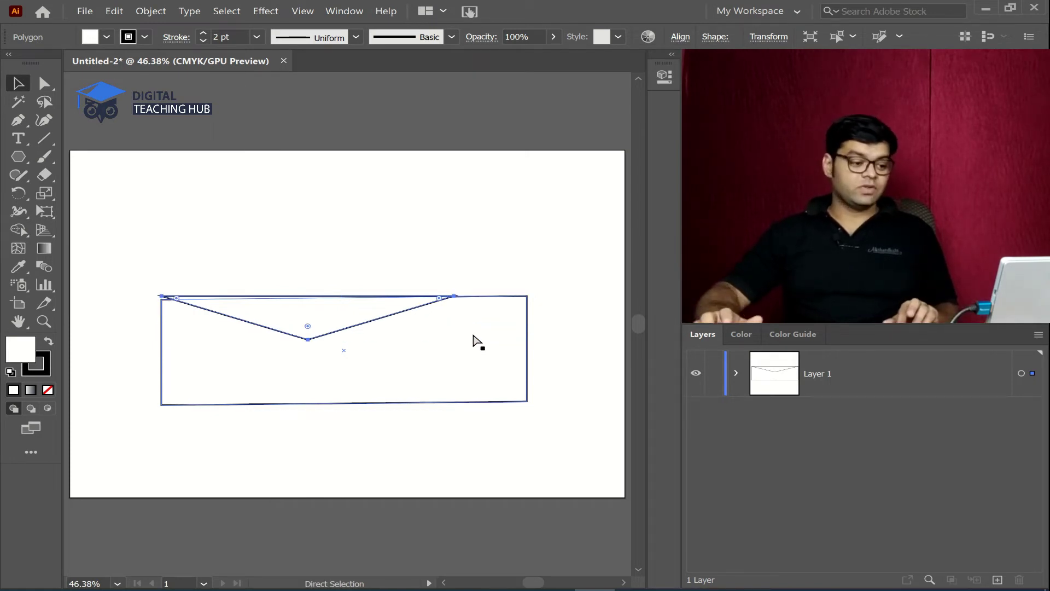
key("ctrl+z")
Move the triangle's two upper anchor points to the rectangle's top corners with Direct Selection, and deselect the triangle.
left_click(20, 82)
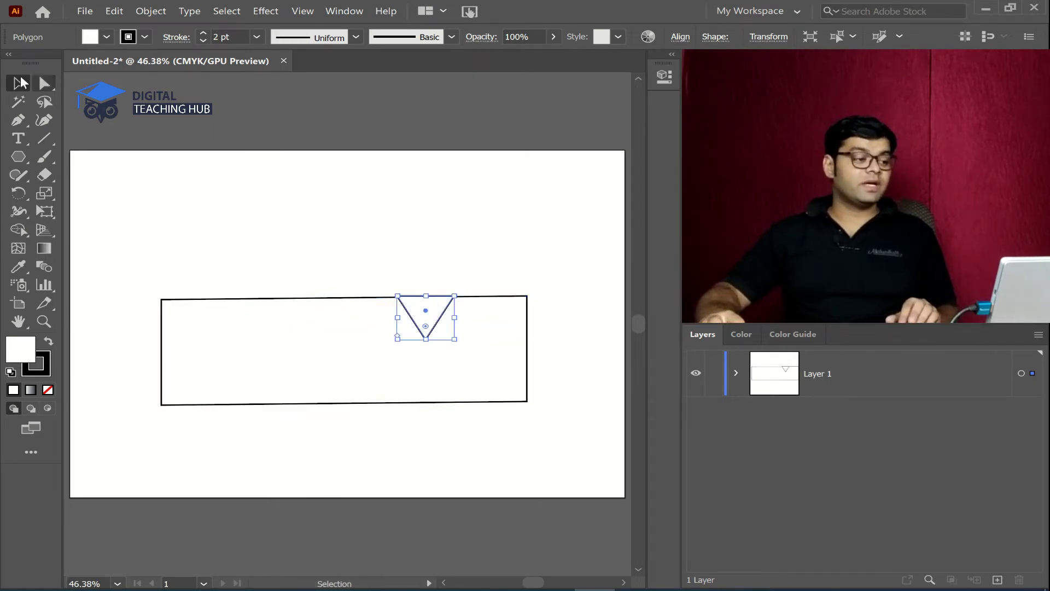
left_click(44, 83)
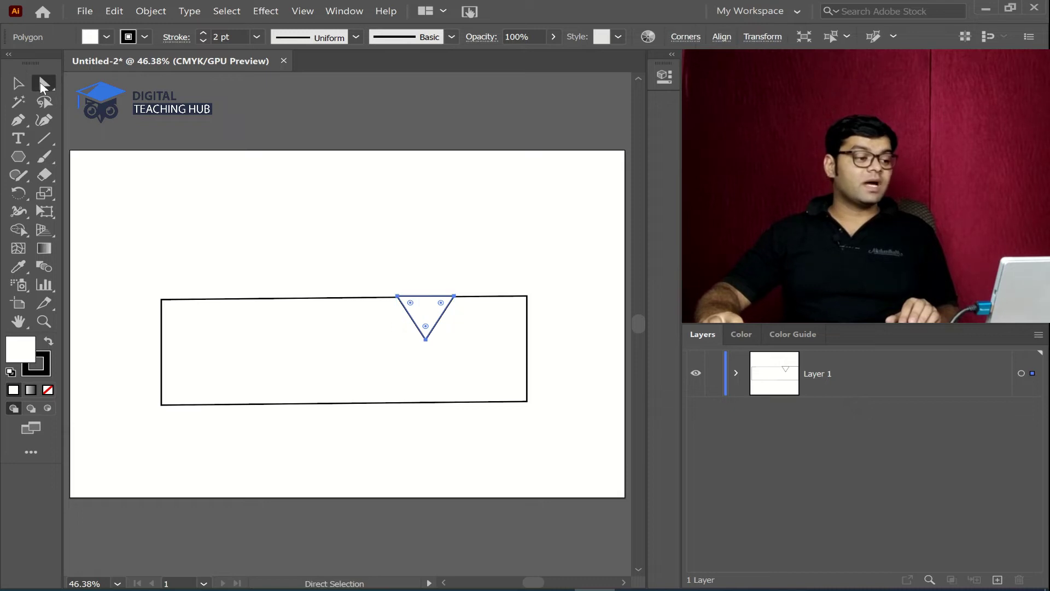
left_click(396, 299)
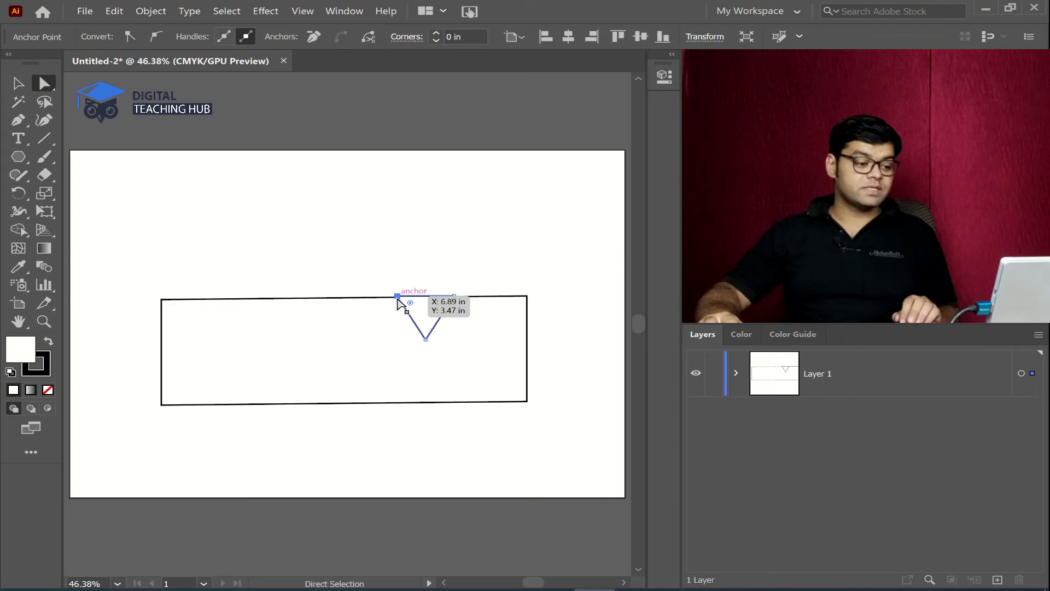
left_click_drag(371, 301, 162, 300)
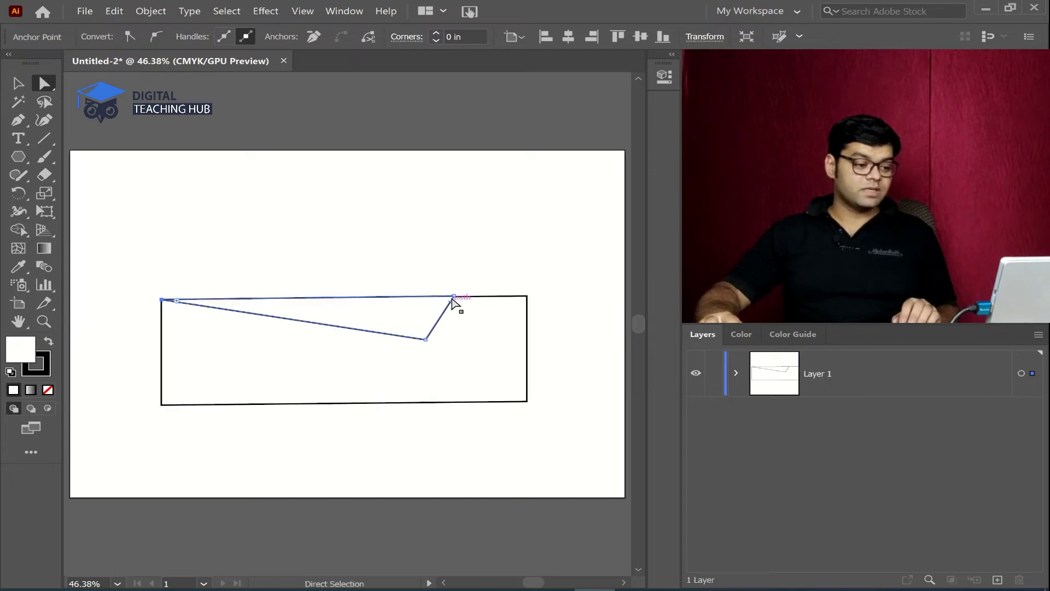
left_click_drag(454, 296, 527, 296)
left_click(18, 83)
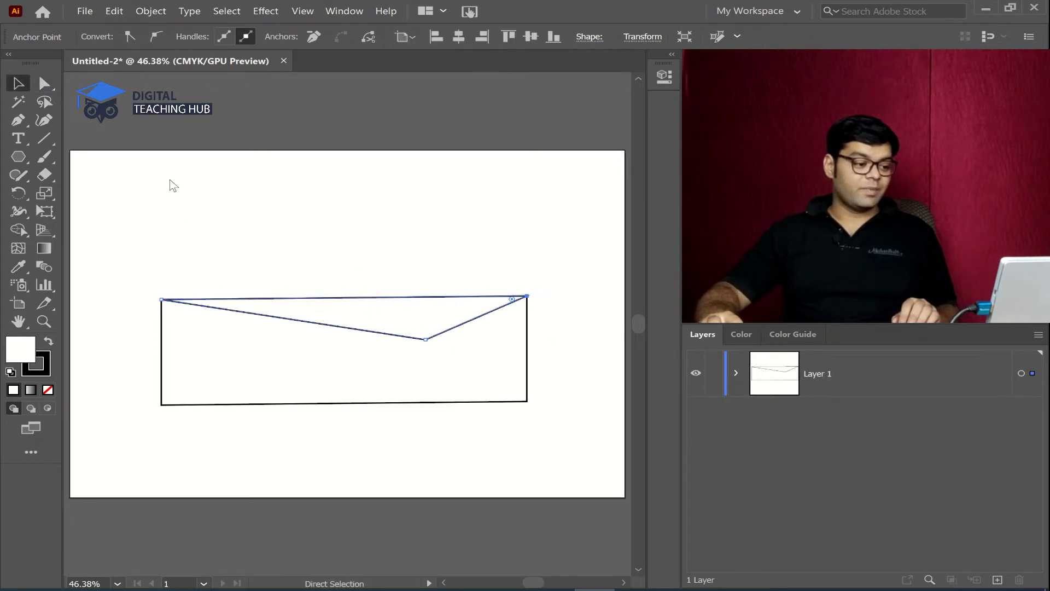
left_click(361, 270)
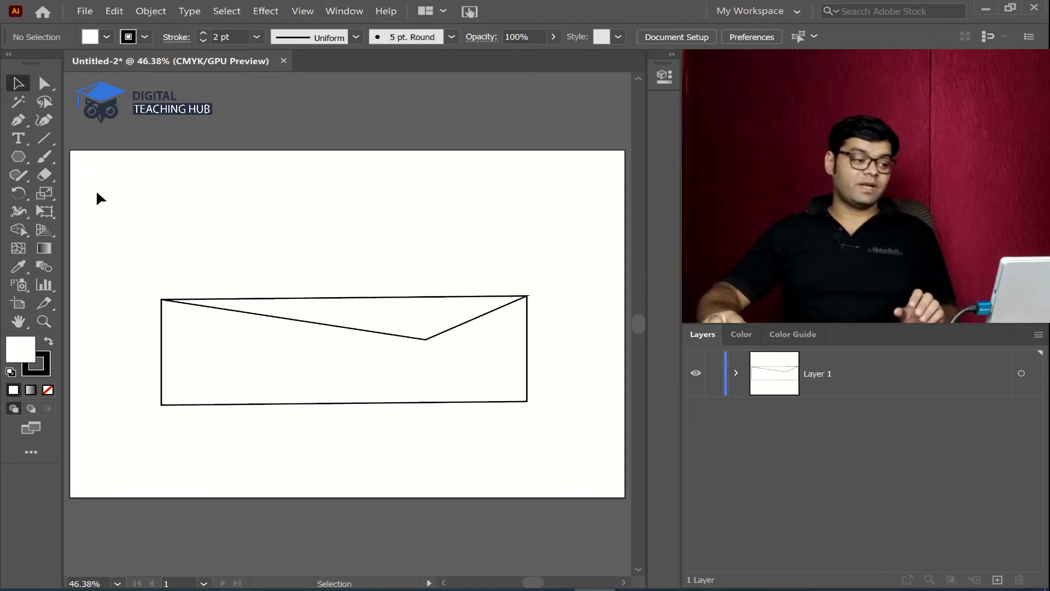
Select the rectangle and triangle together and move them below the artboard with the Selection tool.
left_click(41, 85)
left_click_drag(136, 275, 569, 445)
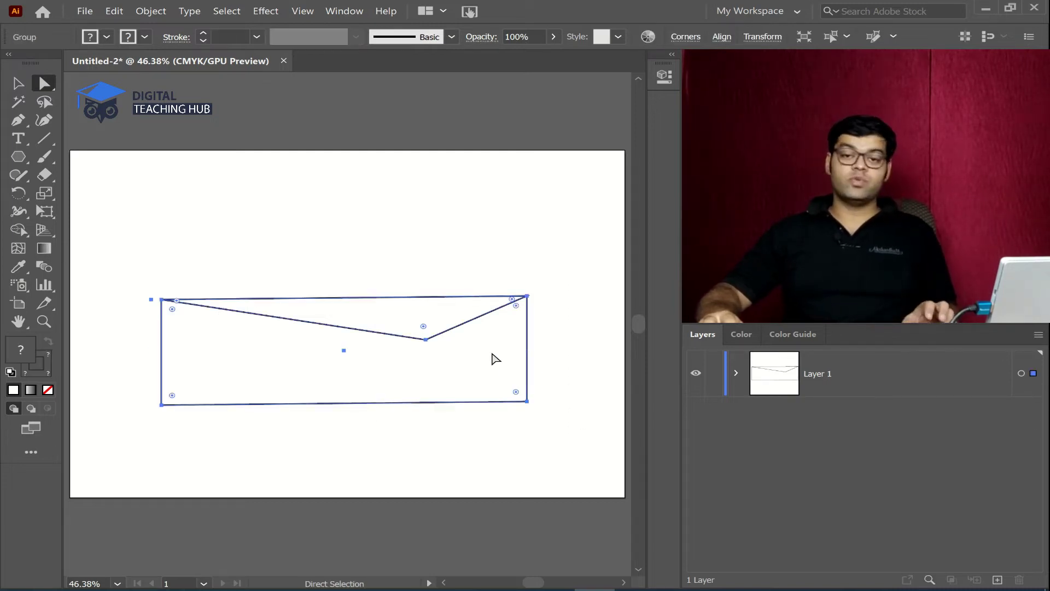
left_click(16, 85)
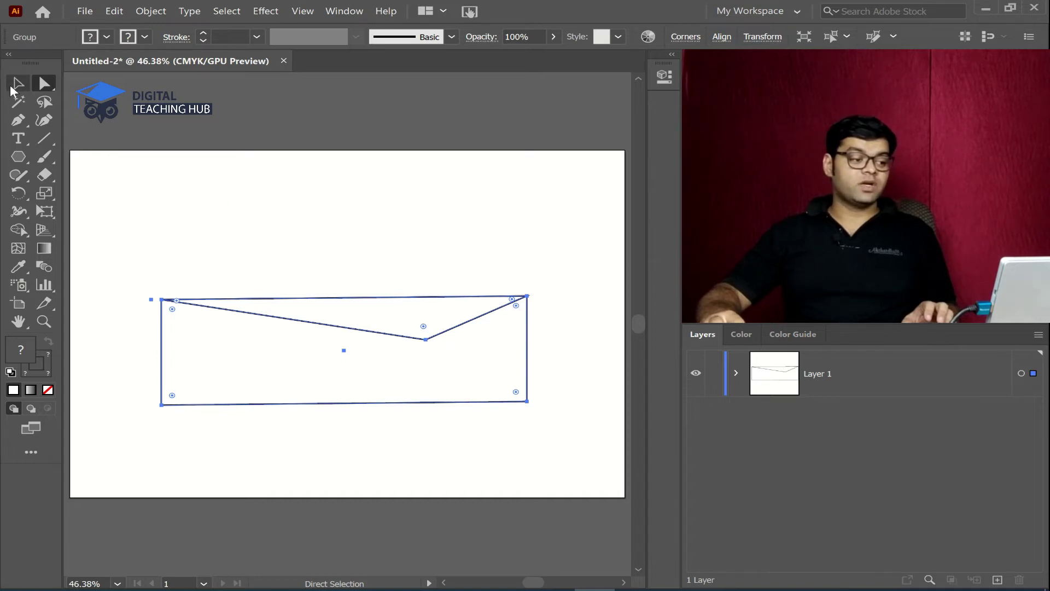
left_click_drag(298, 359, 324, 275)
left_click_drag(416, 319, 432, 381)
left_click(444, 435)
mouse_move(432, 338)
left_mouse_down()
mouse_move(361, 355)
mouse_move(439, 539)
mouse_move(470, 572)
left_mouse_up()
left_click_drag(322, 336, 410, 574)
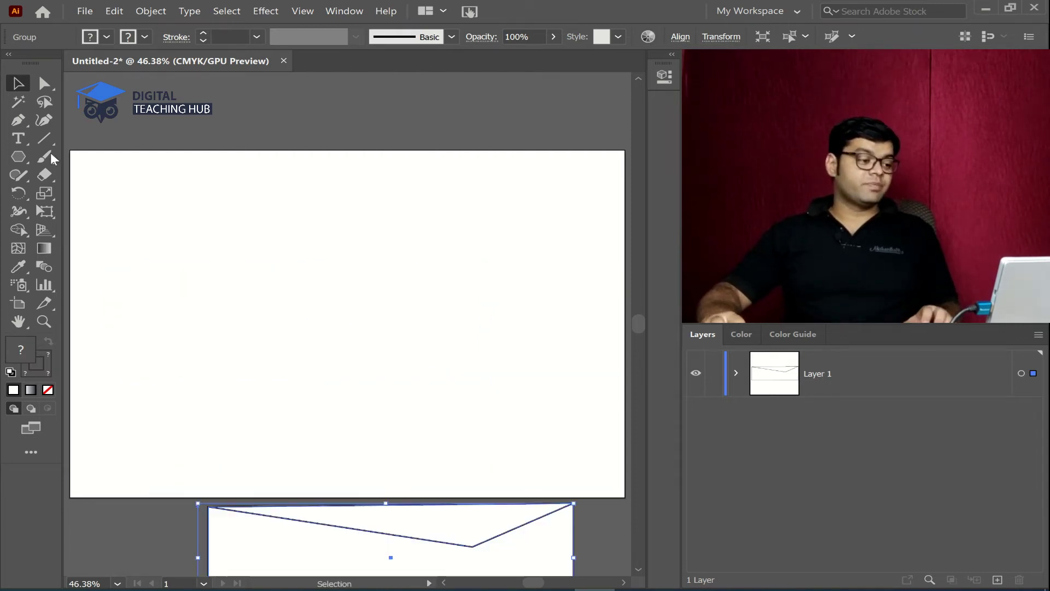
Draw a nearly square rectangle in the middle of the artboard and shift it slightly down and right with Direct Selection.
left_click_drag(26, 153, 81, 158)
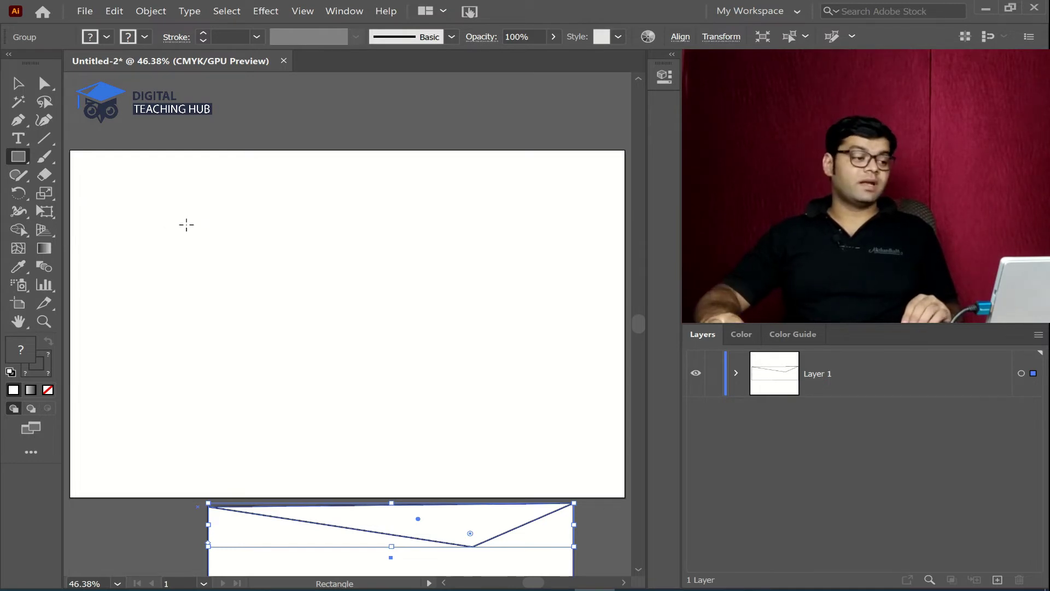
left_click_drag(224, 206, 398, 387)
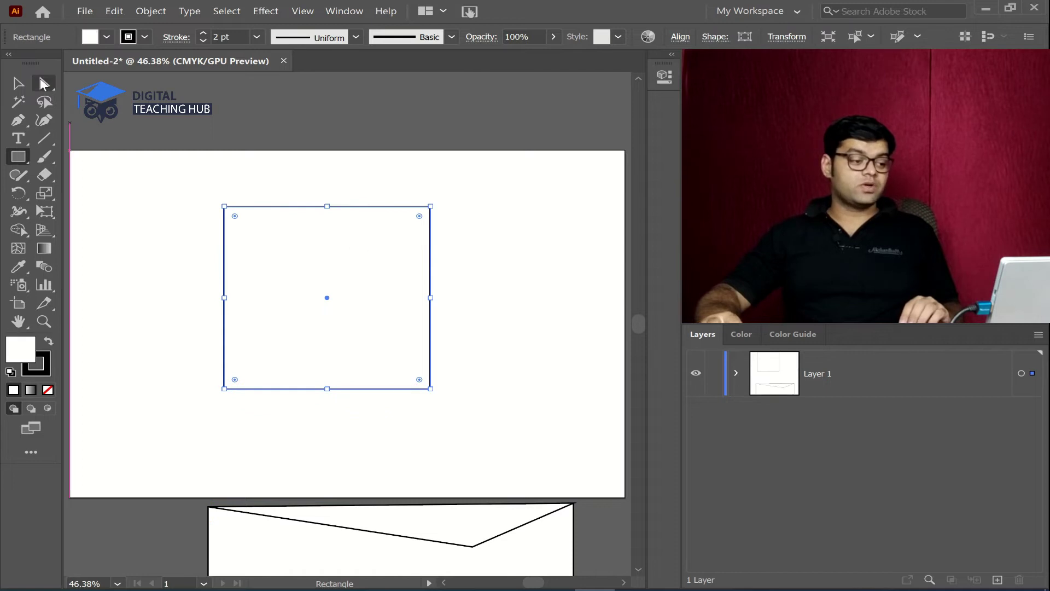
left_click_drag(375, 296, 370, 328)
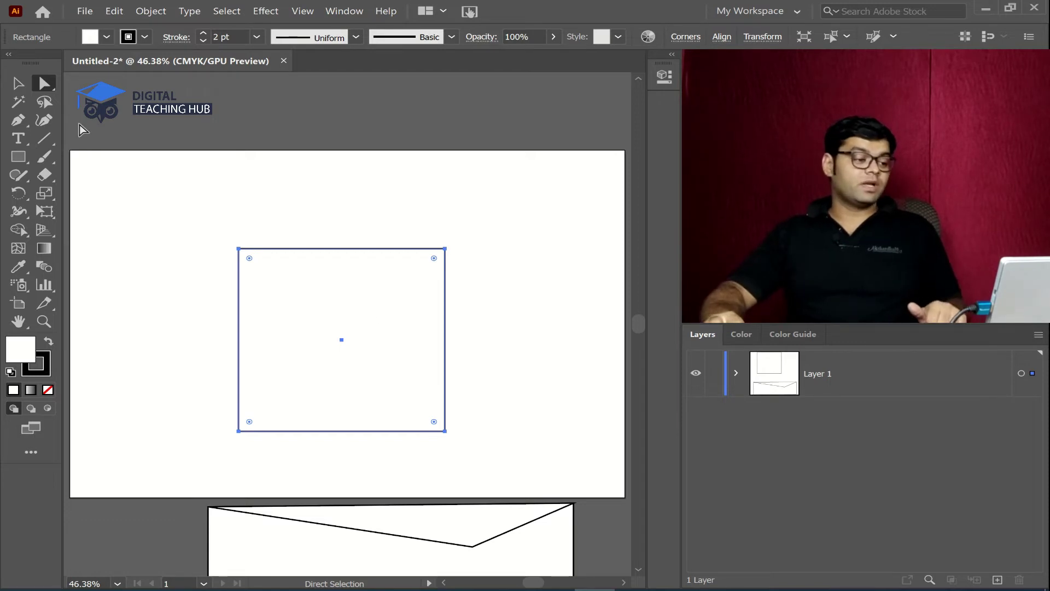
Reshape the rectangle into a bucket with Direct Selection, moving its top corners outward and bottom corners inward, and deselect it.
left_click_drag(330, 271, 503, 206)
left_click_drag(241, 210, 167, 206)
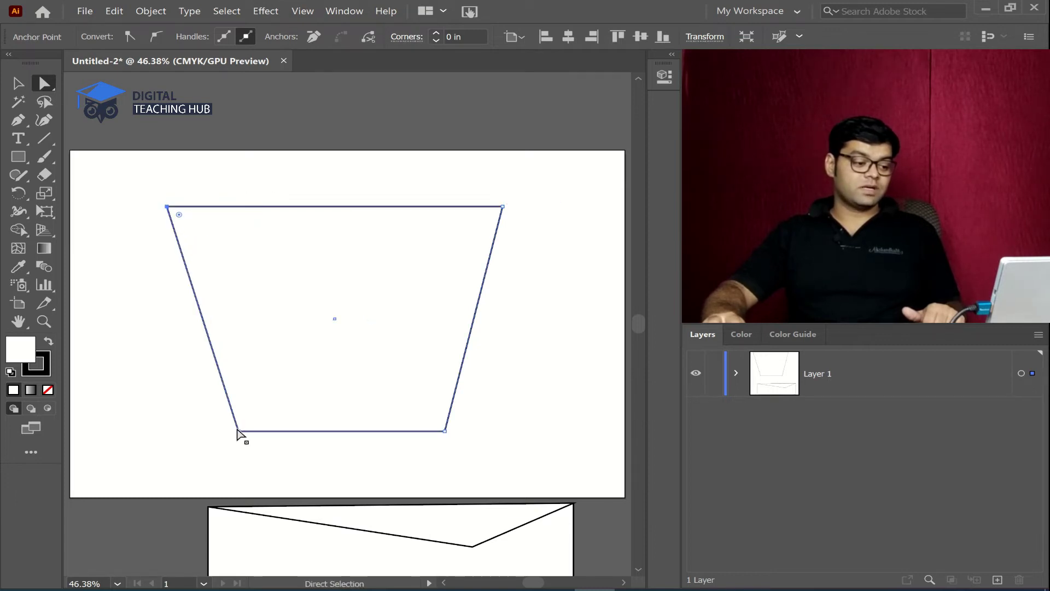
left_click_drag(248, 439, 248, 439)
left_click_drag(239, 431, 260, 430)
left_click_drag(445, 431, 427, 431)
left_click(464, 449)
left_click_drag(104, 176, 185, 207)
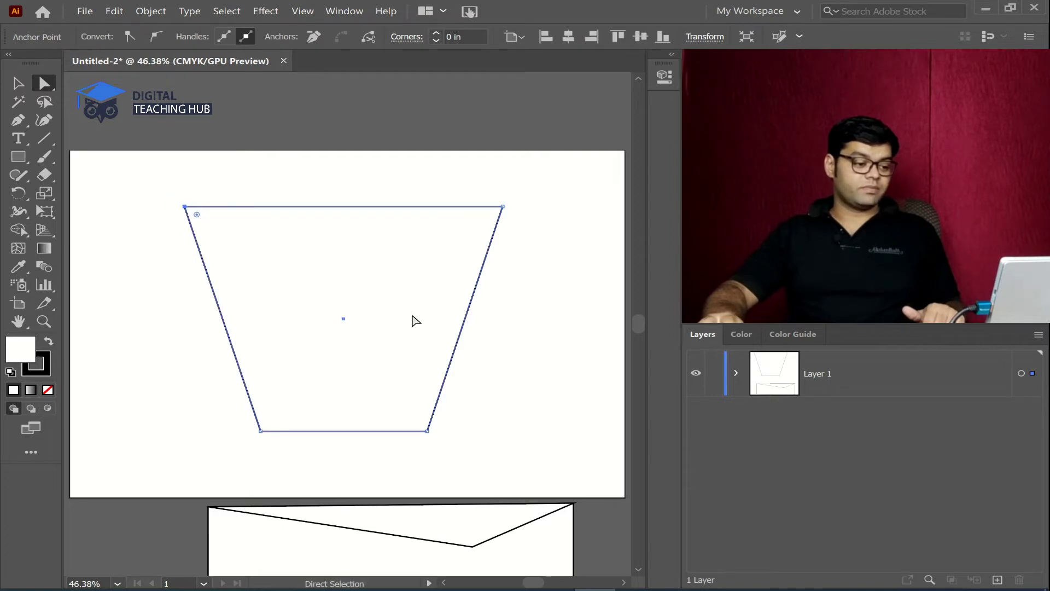
left_click(518, 331)
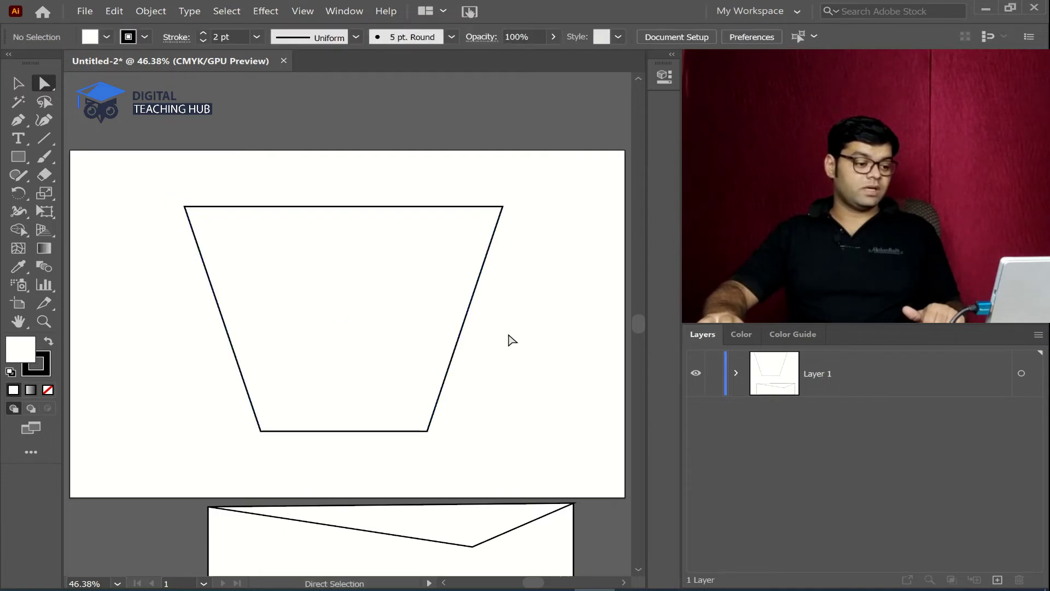
Draw a horizontal line between the bucket's slanted sides just below its top edge, and deselect everything.
left_click(48, 139)
left_click_drag(378, 242, 493, 237)
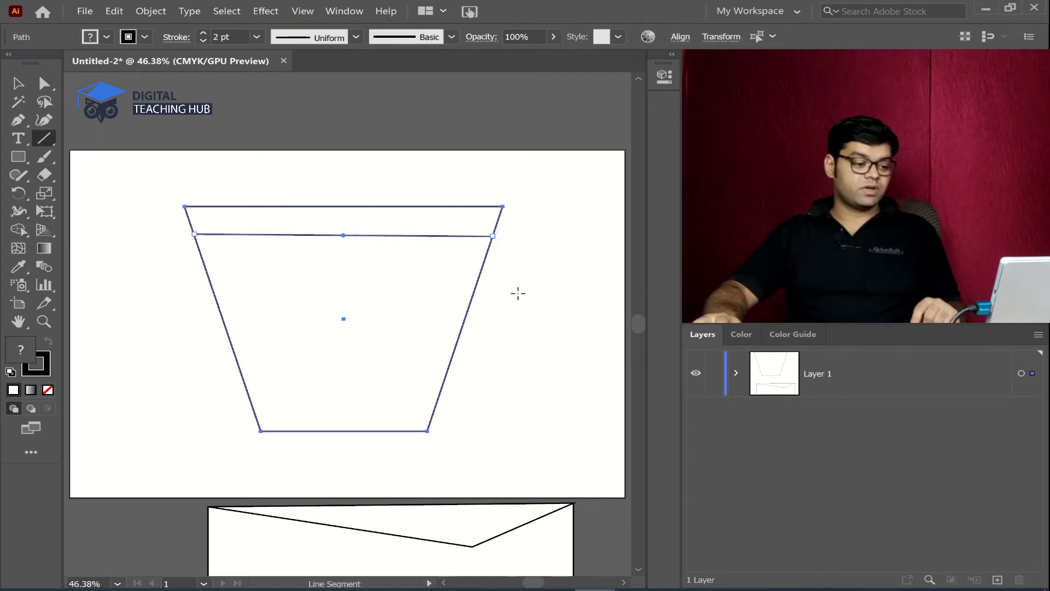
left_click(18, 83)
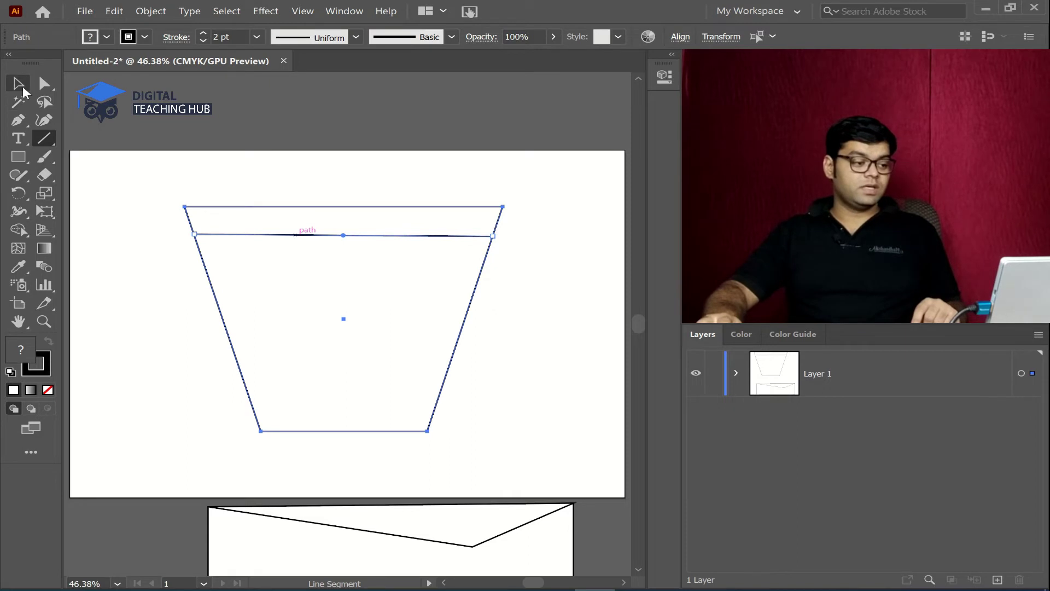
left_click(97, 219)
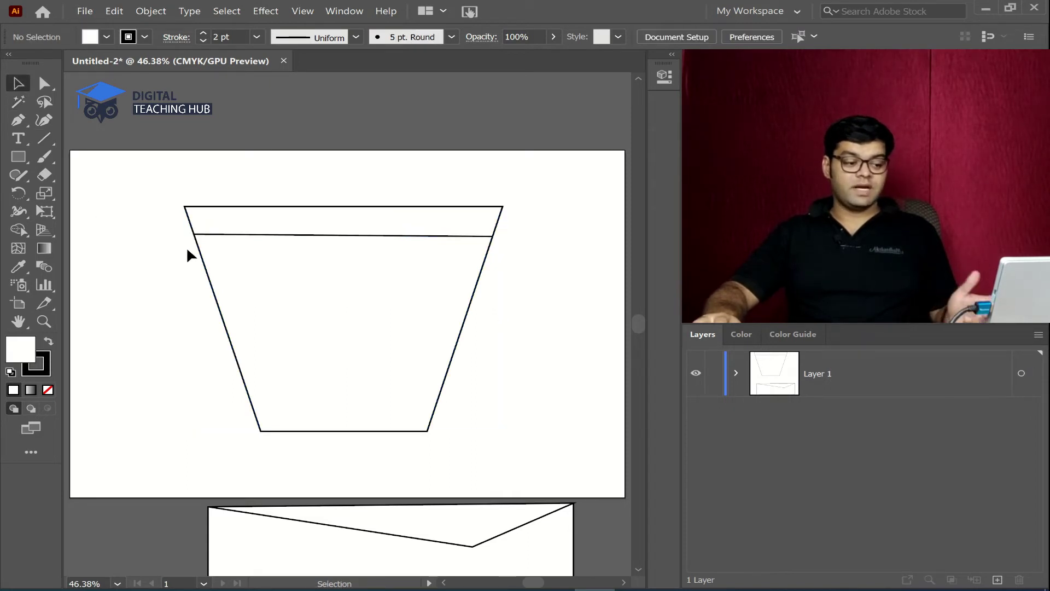
Select the bucket outline together with its rim line and group them.
left_click_drag(147, 193, 541, 441)
key("ctrl")
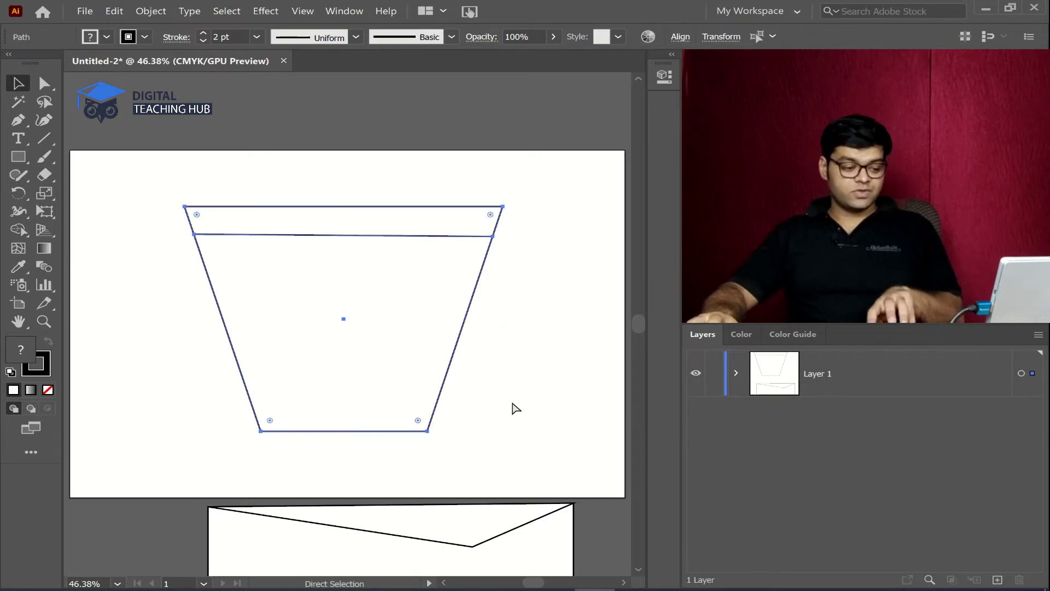
key("ctrl+g")
Move the bucket group off the artboard to its lower left, beside the envelope.
left_click_drag(382, 295, 103, 586)
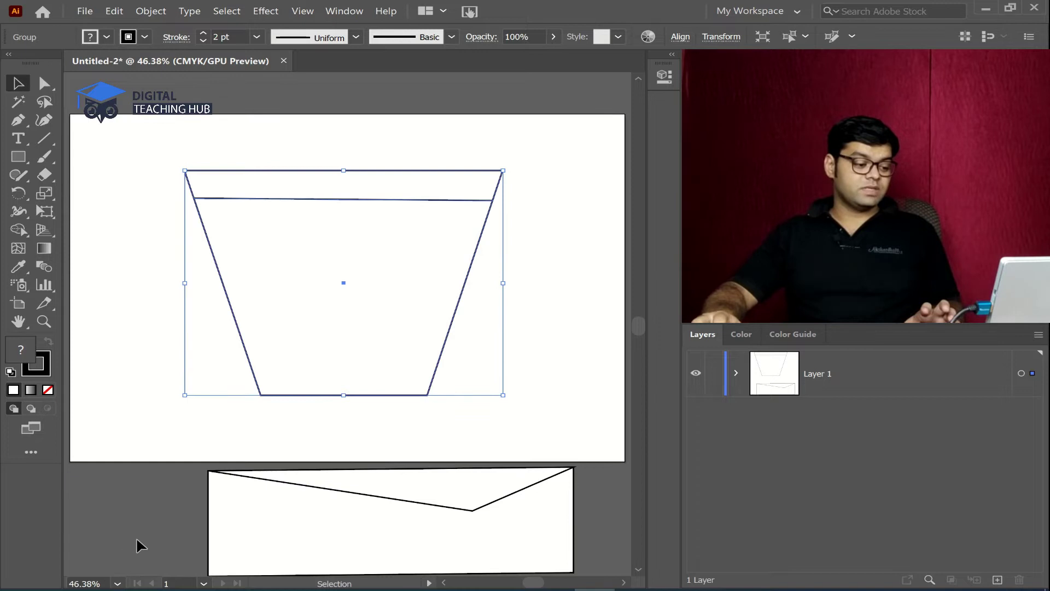
left_click_drag(321, 248, 64, 537)
key("ctrl+z")
left_click_drag(283, 273, 102, 545)
left_click_drag(161, 501, 54, 557)
left_click_drag(155, 511, 86, 552)
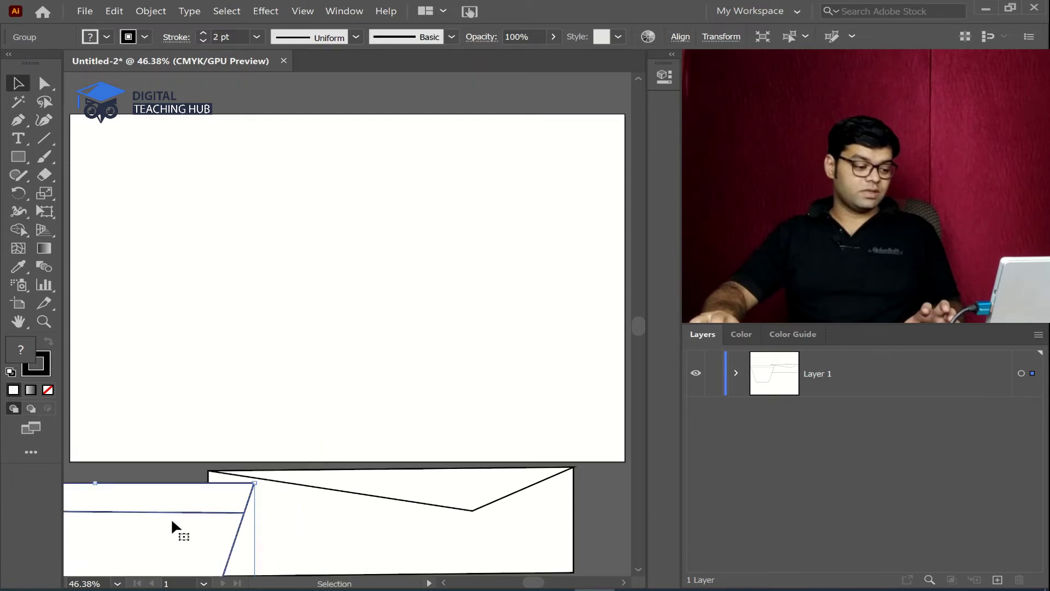
left_click_drag(163, 531, 60, 545)
left_click_drag(162, 530, 100, 534)
left_click(349, 531)
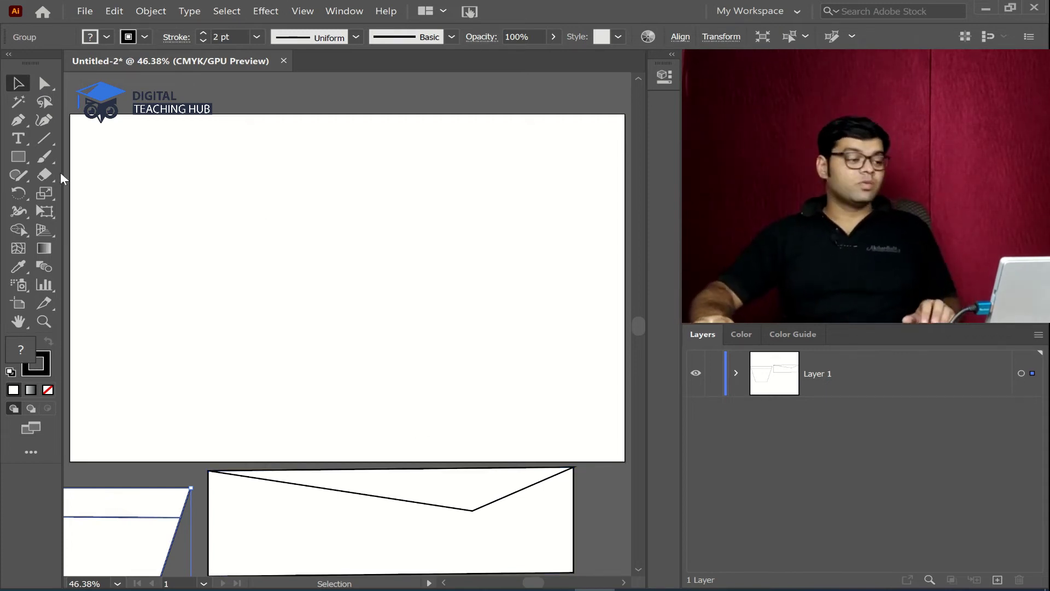
Draw a nearly square rectangle on the artboard and move its top-right anchor close to the bottom-left corner with Direct Selection.
left_click(24, 155)
left_click_drag(254, 194, 418, 348)
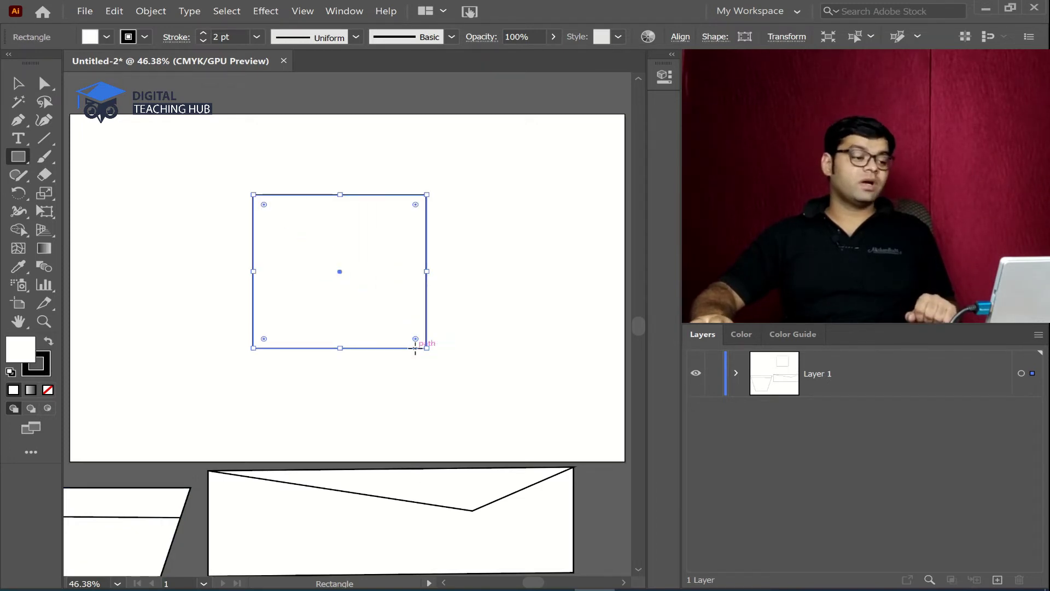
left_click(44, 83)
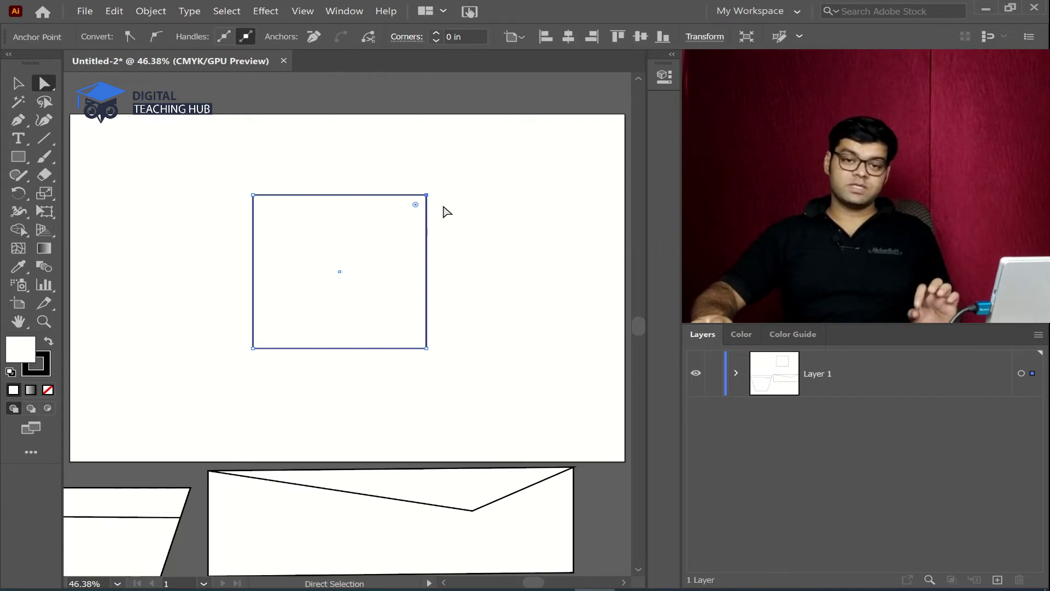
left_click_drag(426, 195, 280, 324)
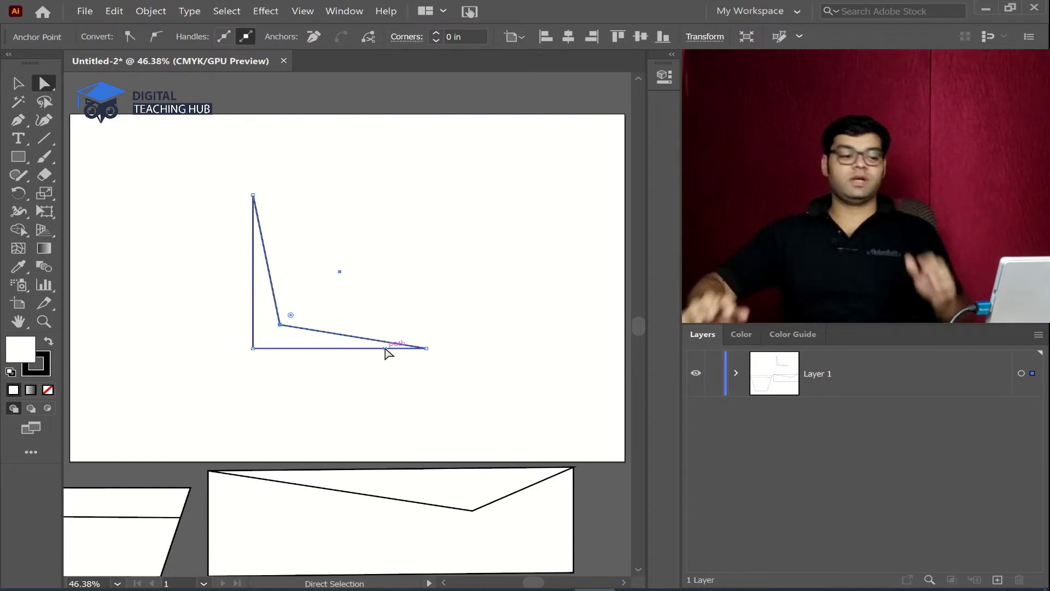
left_click(279, 325)
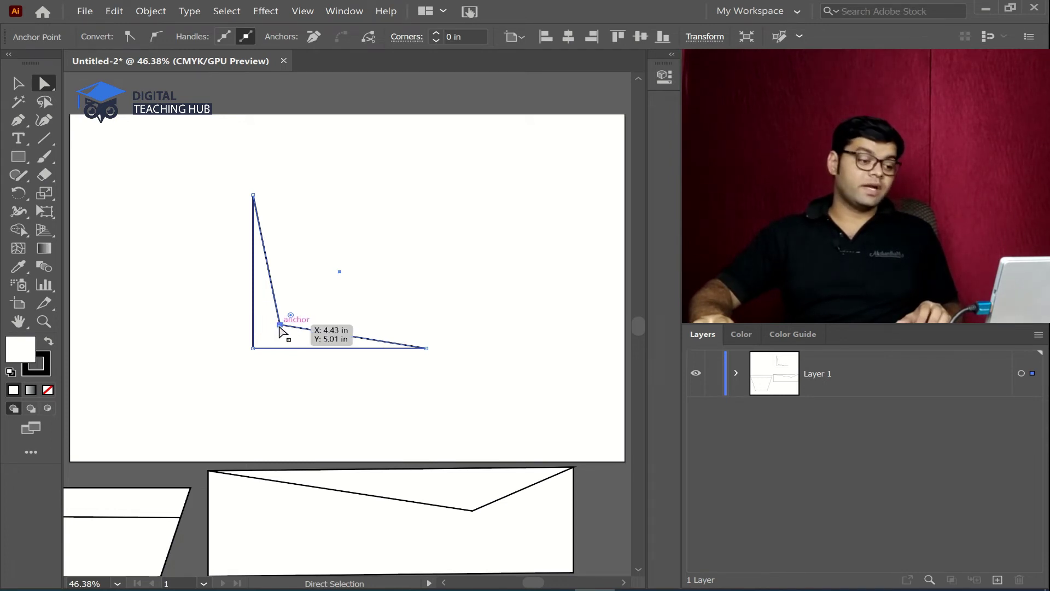
left_click_drag(280, 326, 273, 332)
left_click(272, 331)
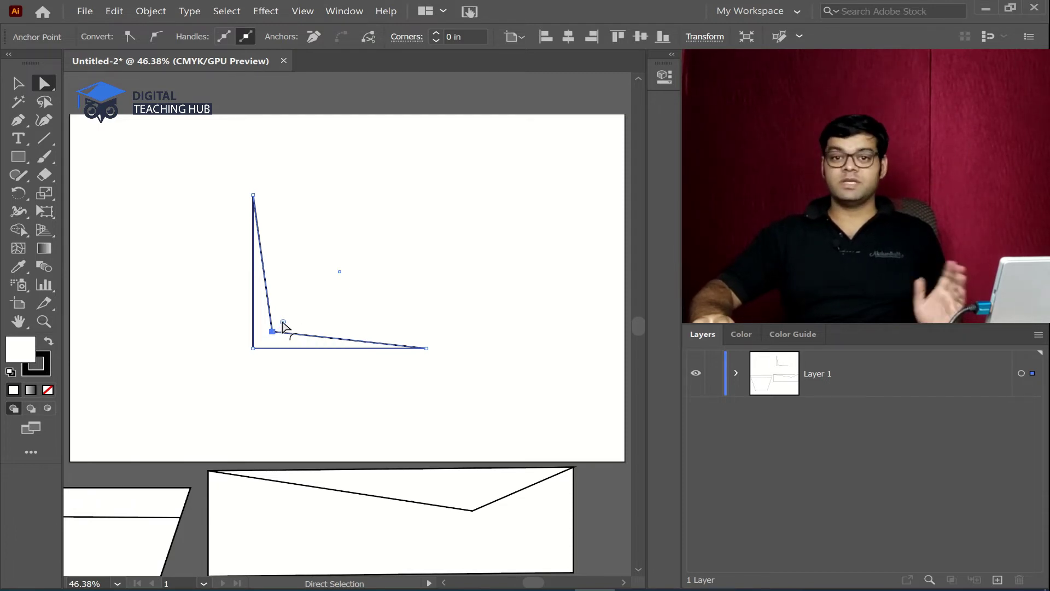
Round the L shape's inner corner to about 0.81 in, round its outer corner and both tips, and deselect it.
left_click_drag(283, 324, 319, 314)
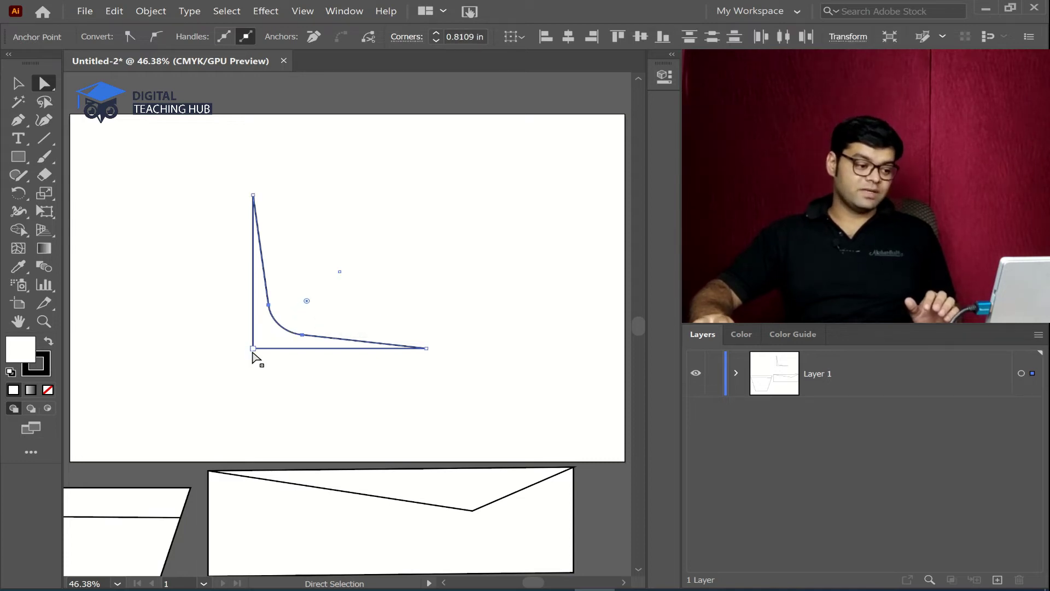
left_click_drag(265, 340, 280, 347)
left_click(256, 193)
left_click_drag(254, 212, 261, 230)
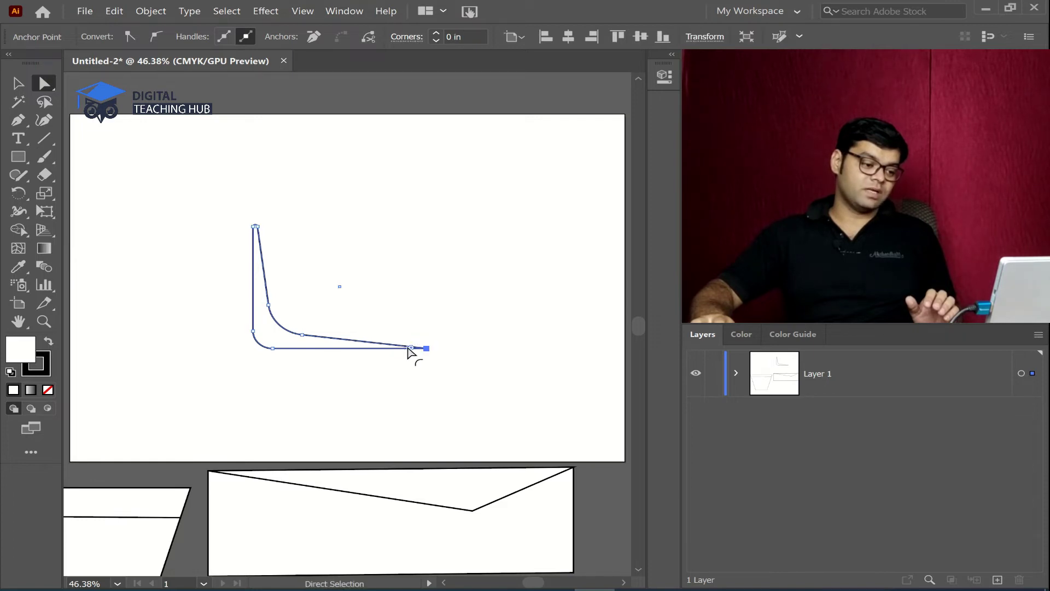
left_click_drag(411, 351, 394, 353)
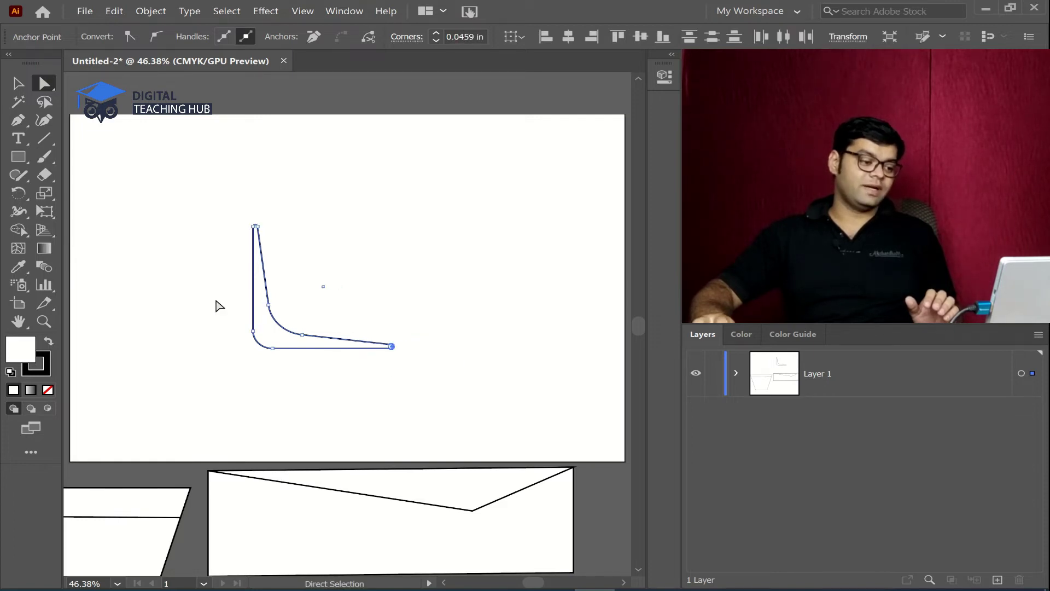
left_click(234, 371)
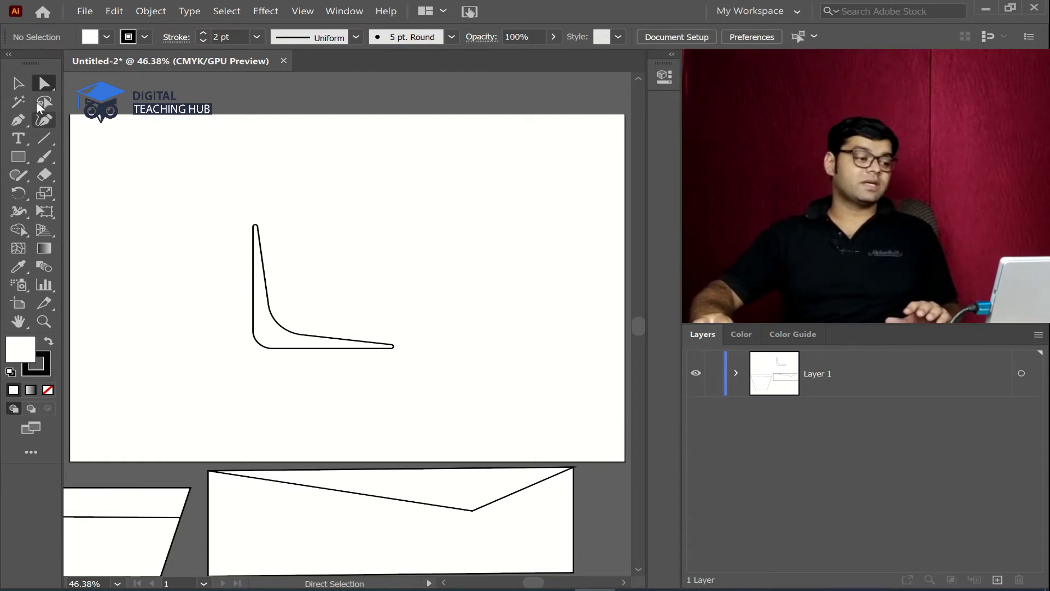
Rotate the rounded L shape clockwise with the Selection tool until its bend points to the upper left, and scale it down.
left_click_drag(431, 387, 431, 387)
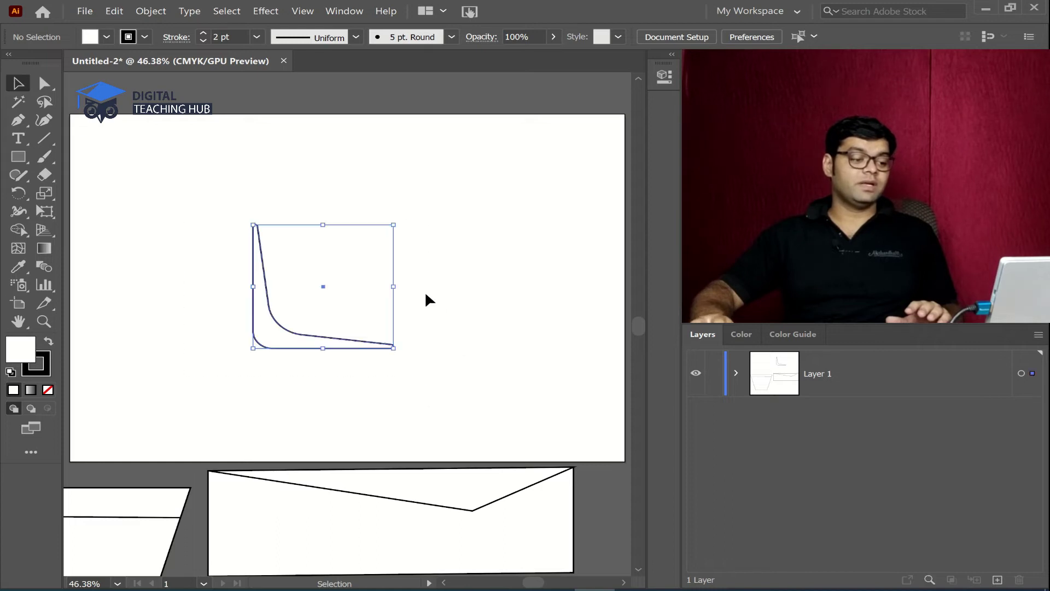
left_click_drag(402, 290, 238, 358)
left_click(85, 150)
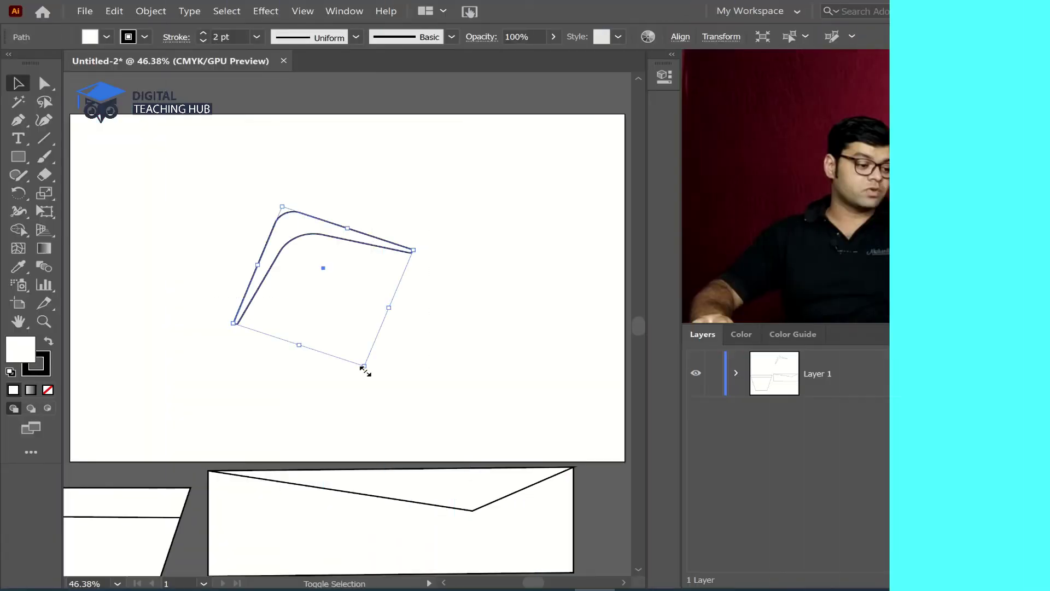
left_click_drag(364, 368, 509, 115)
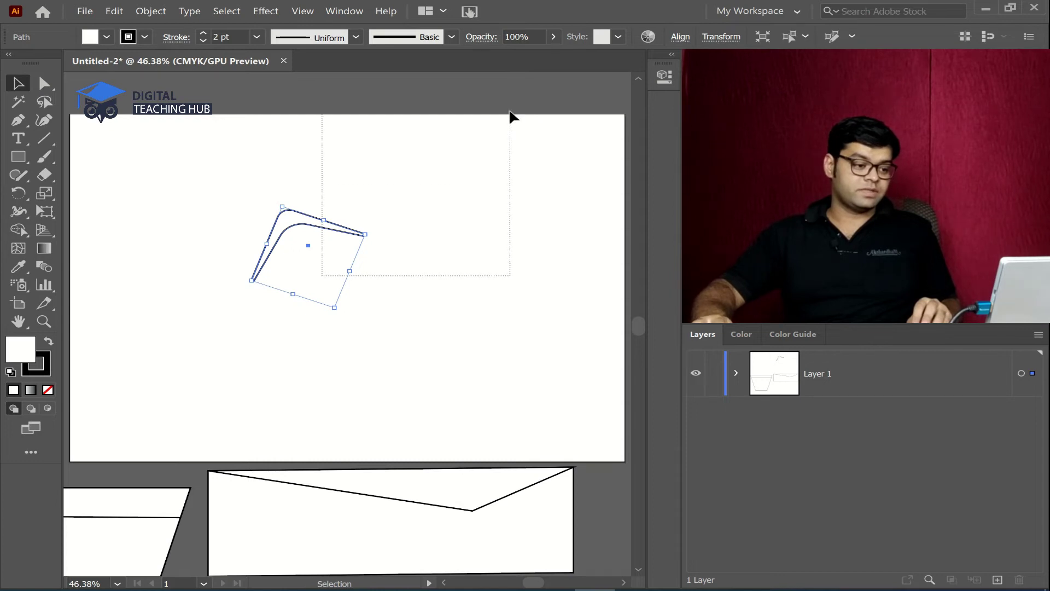
left_click_drag(319, 248, 322, 233)
left_click_drag(212, 201, 391, 290)
left_click_drag(331, 258, 236, 278)
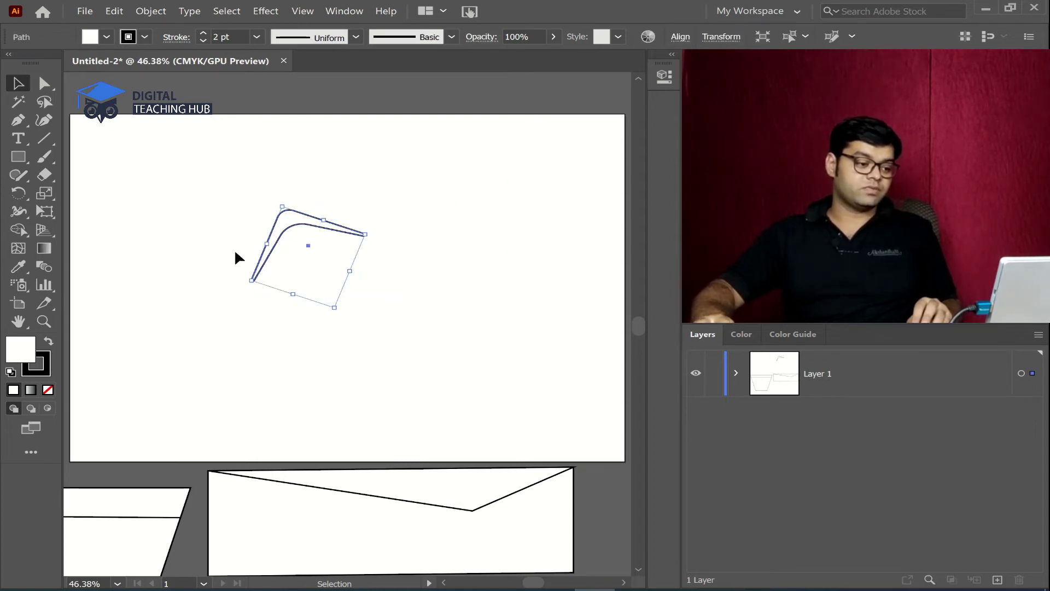
Clear the artboard by moving the envelope above it and the small L shape and bucket to its upper right.
left_click_drag(288, 217, 548, 53)
key("ctrl+minus")
key("ctrl+minus")
left_click_drag(340, 310, 421, 199)
left_click_drag(357, 354, 356, 354)
left_click_drag(234, 553, 252, 164)
left_click_drag(126, 566, 542, 239)
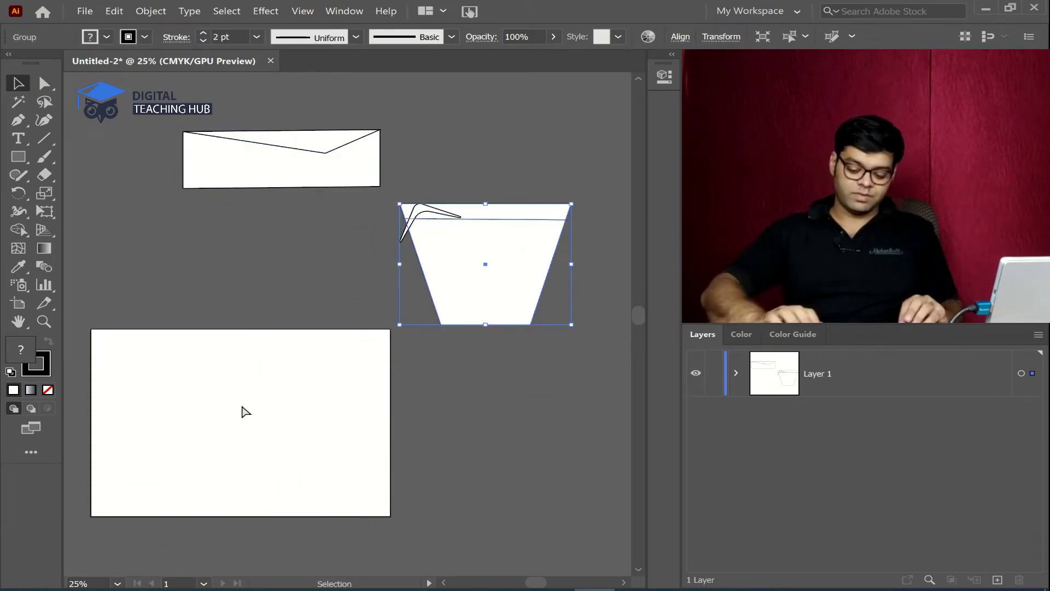
Draw a wide rectangle on the artboard and move its upper-left corner straight up and its lower-left corner straight down.
key("ctrl+0")
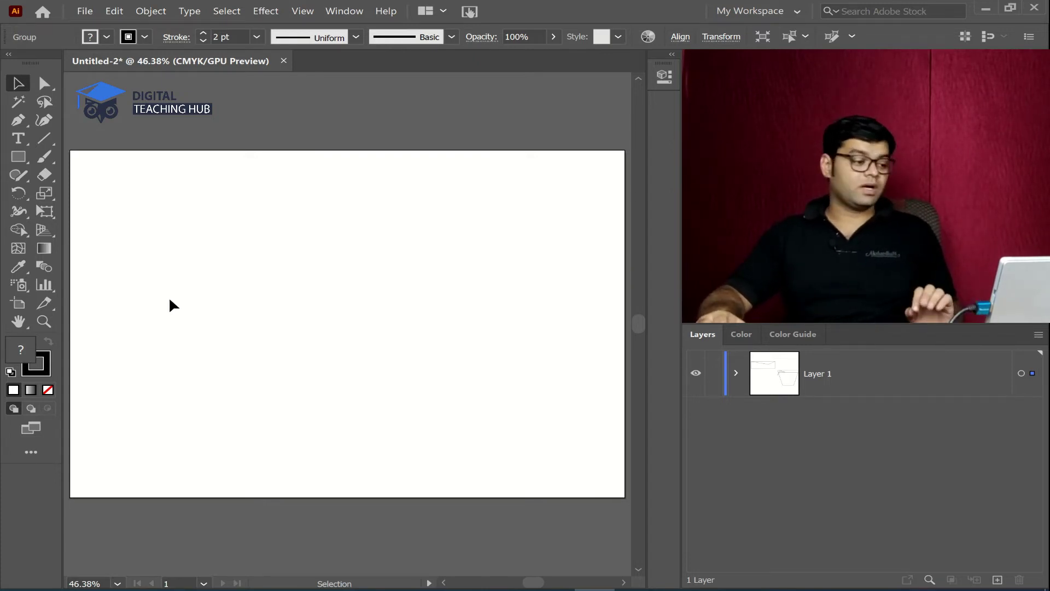
left_click(18, 157)
left_click_drag(150, 227, 530, 398)
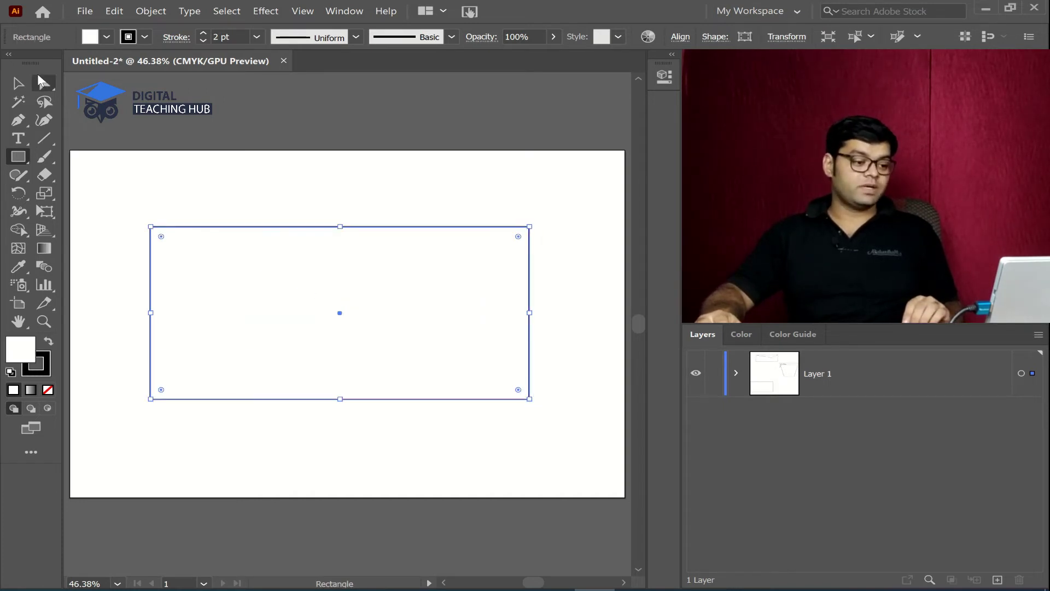
left_click(43, 83)
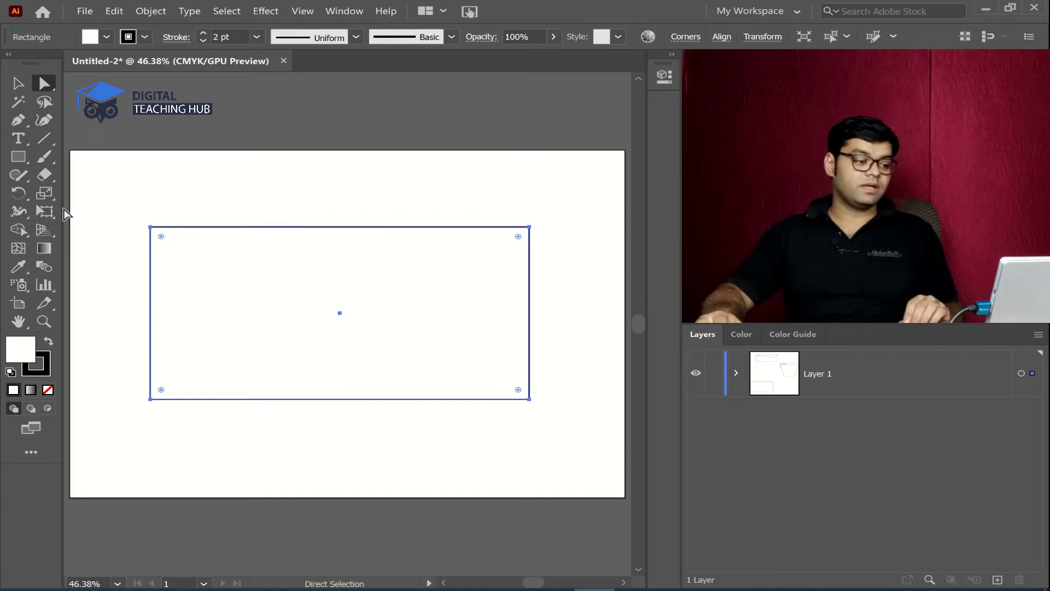
left_click_drag(151, 228, 143, 163)
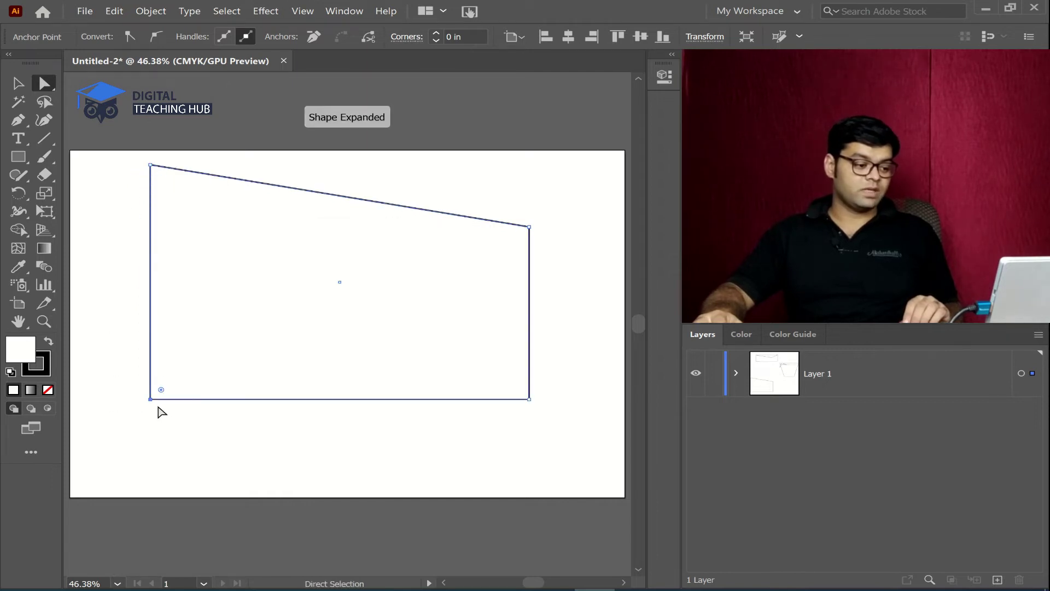
left_click_drag(150, 399, 150, 439)
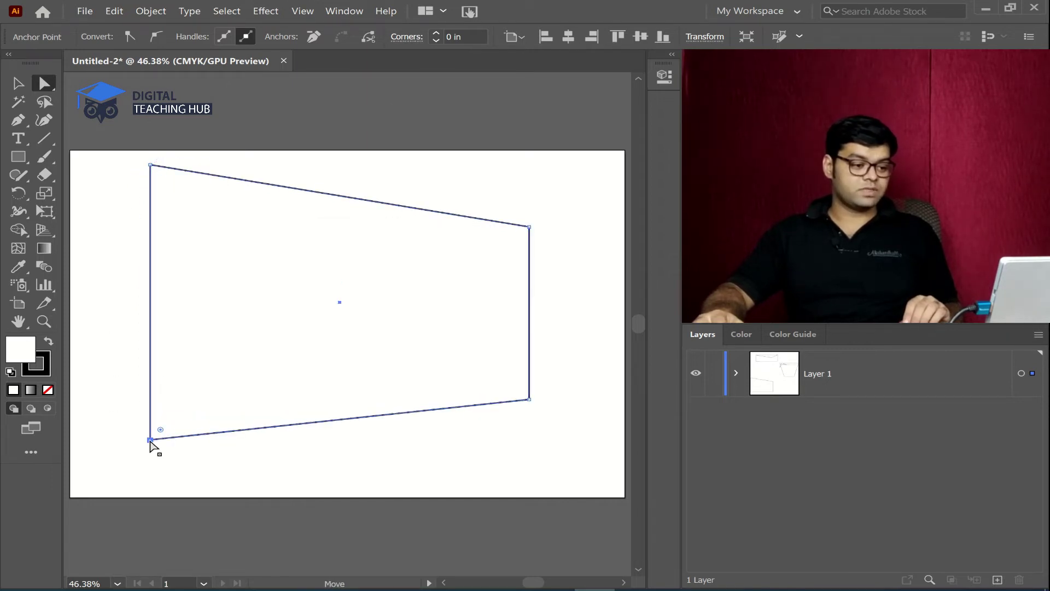
Move the shape's two right corner anchors vertically toward each other with Direct Selection, and deselect it.
left_click_drag(550, 218, 530, 248)
left_click(559, 261)
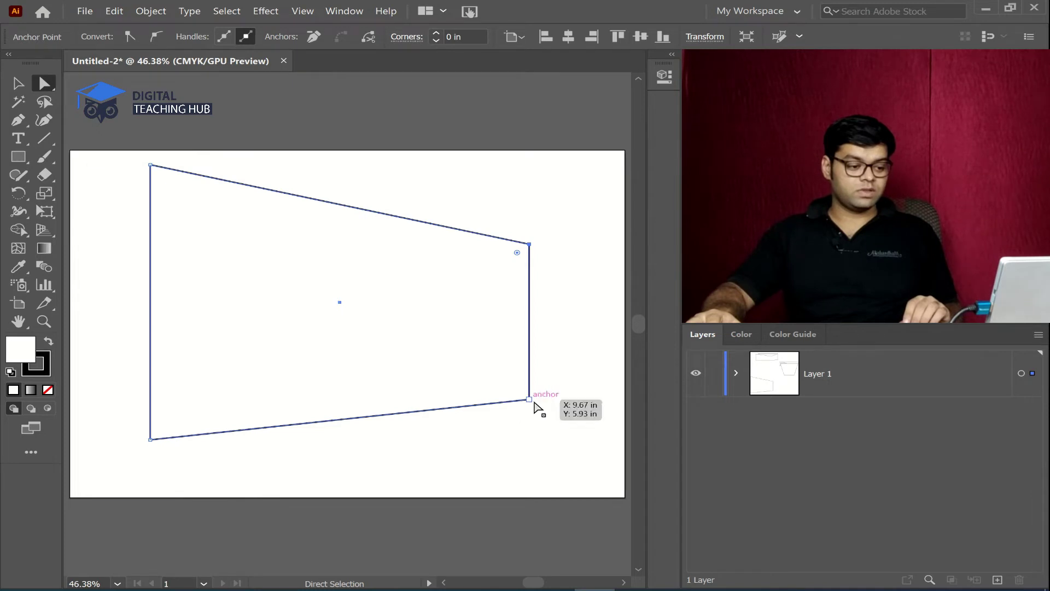
left_click(529, 401)
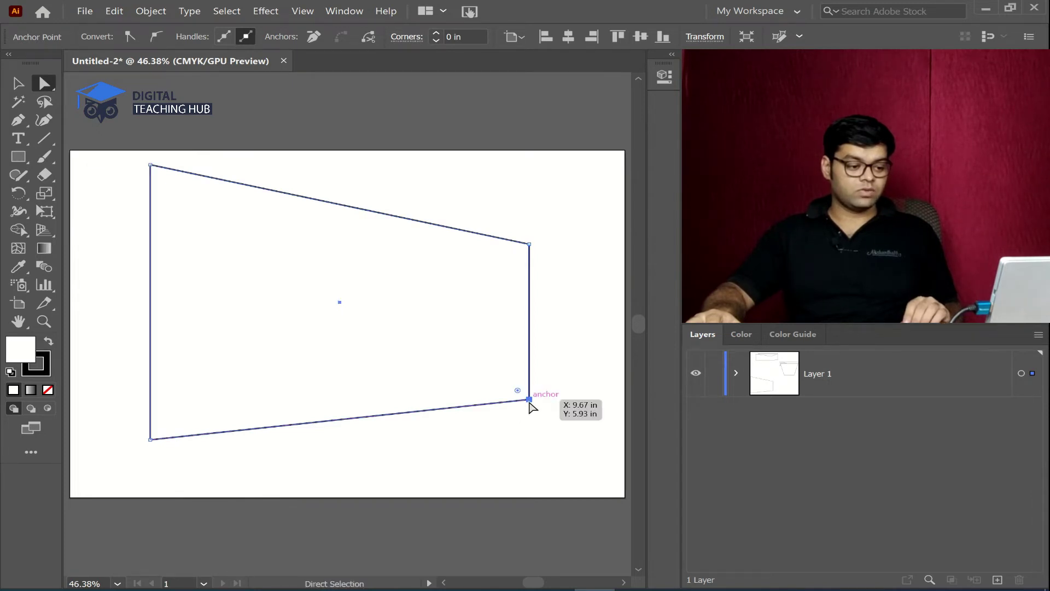
key("ctrl+shift+a")
left_click_drag(529, 399, 529, 385)
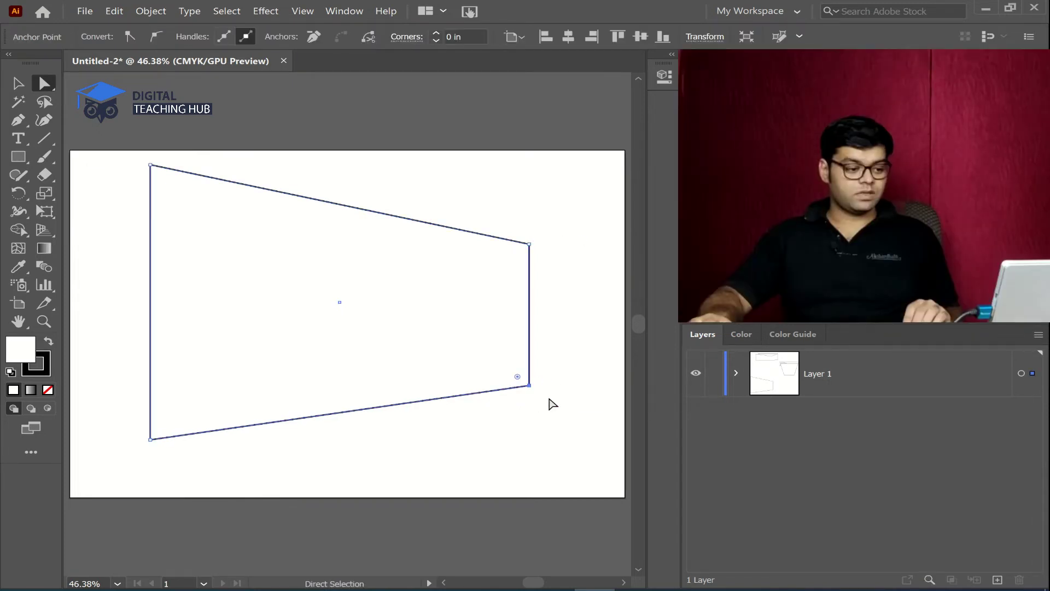
left_click(552, 403)
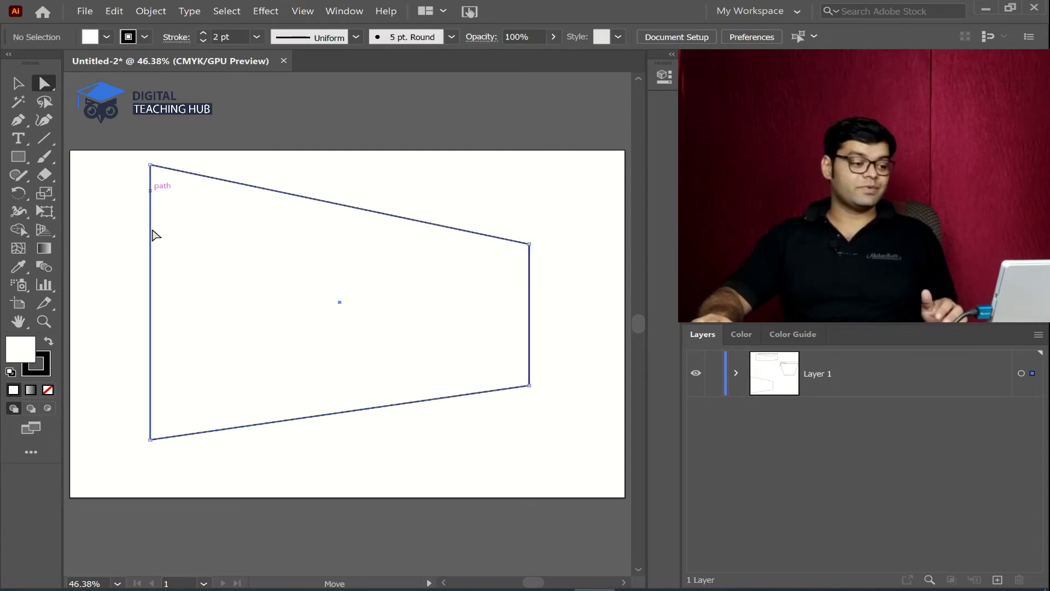
Set the tapered panel's stroke weight to 12 pt and deselect it.
left_click(153, 234)
left_click(18, 157)
left_click(18, 83)
left_click_drag(114, 165, 544, 435)
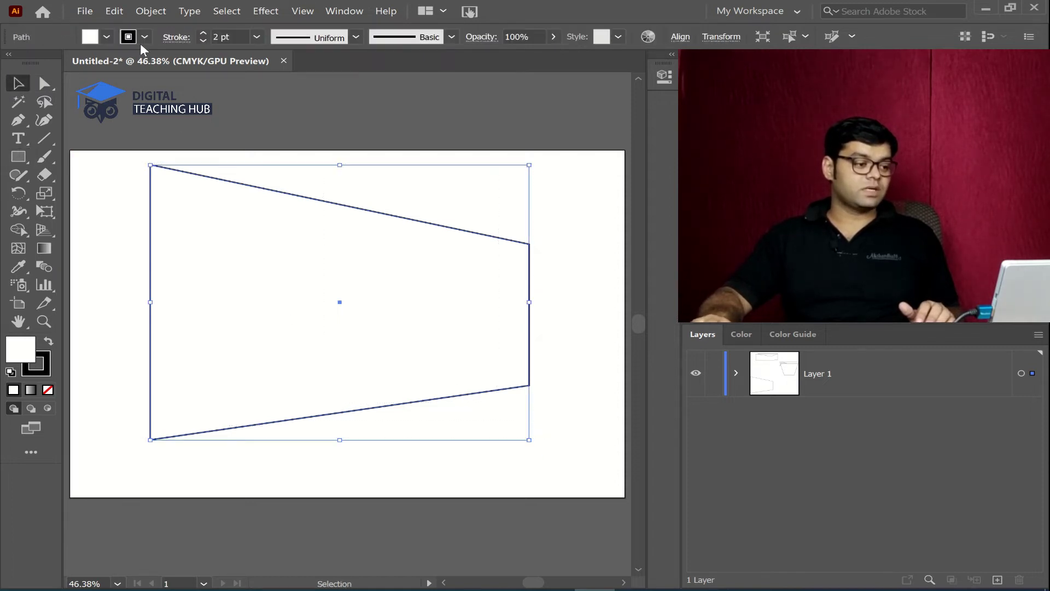
left_click(257, 37)
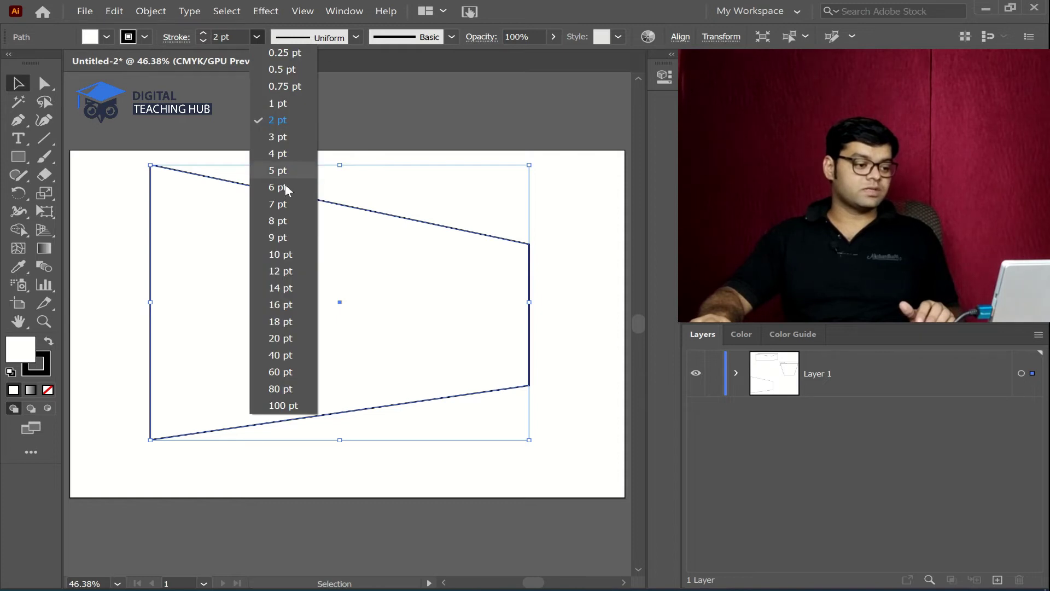
left_click(280, 270)
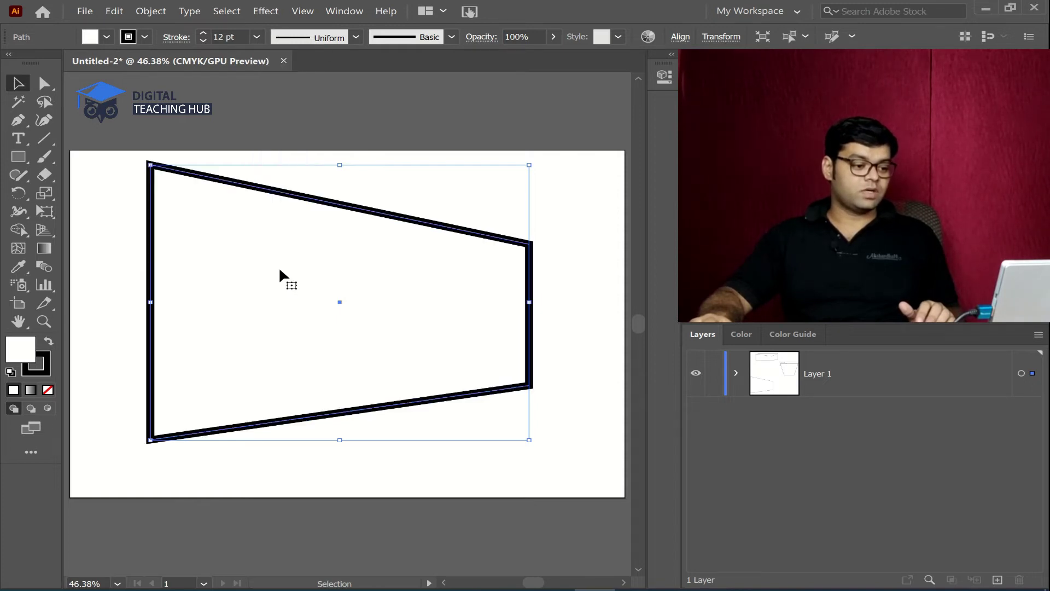
left_click(113, 176)
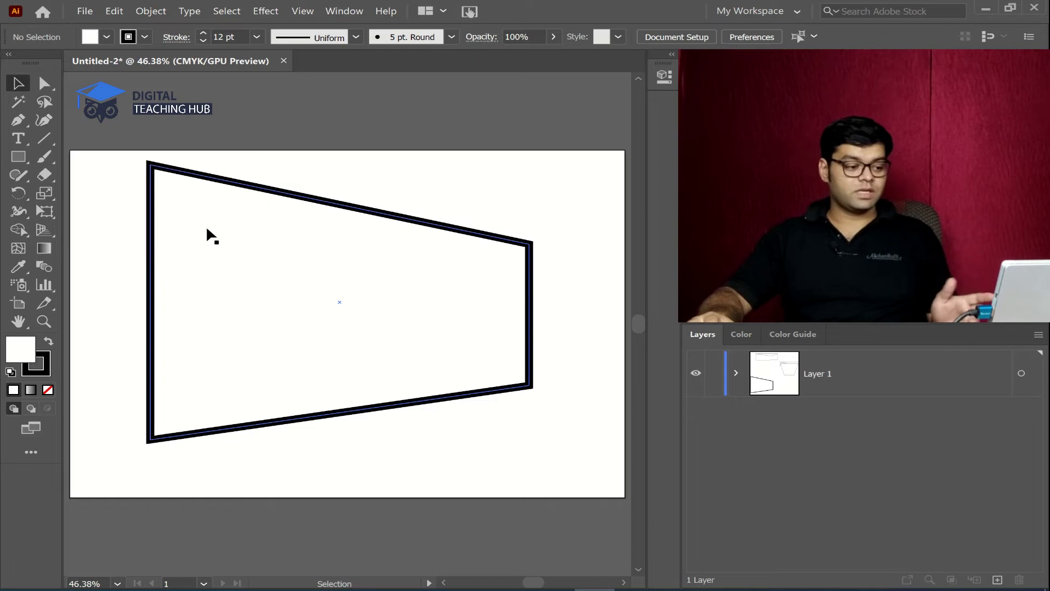
Thicken the tapered panel's stroke to 16 pt and clear the selection.
left_click_drag(132, 152, 540, 449)
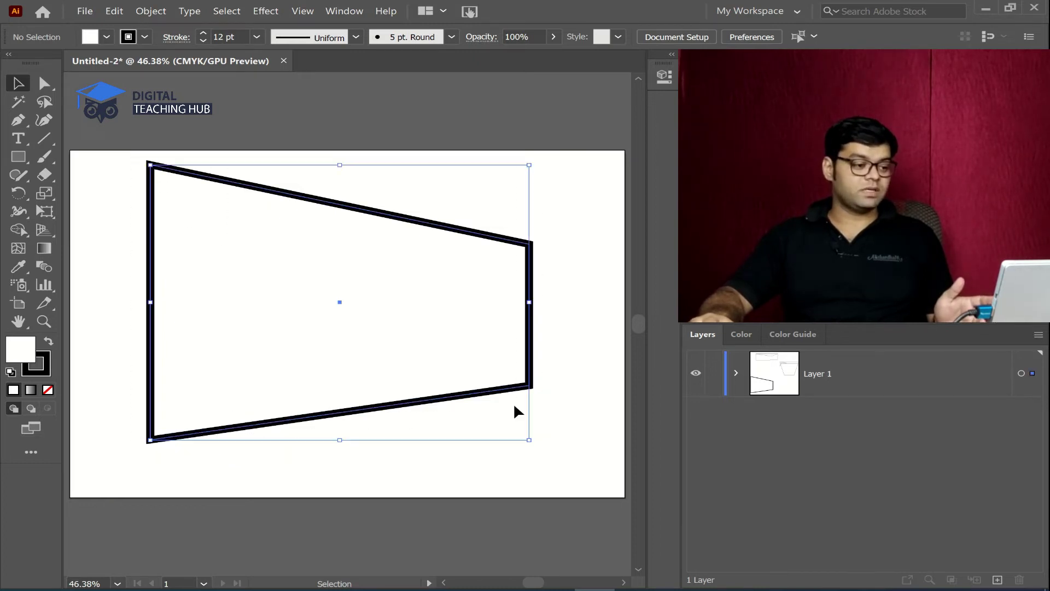
left_click(257, 36)
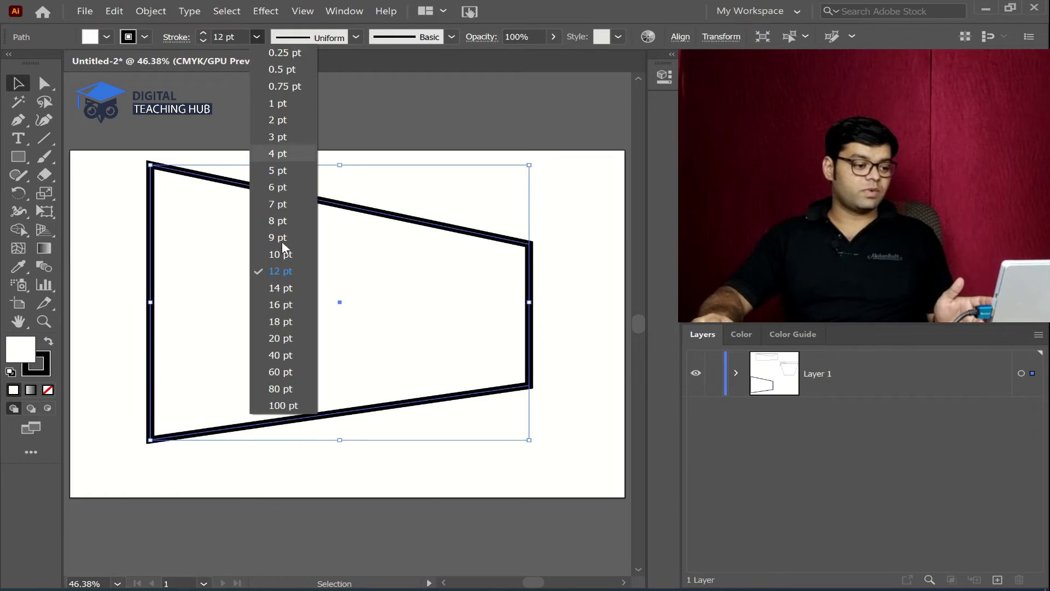
left_click(280, 305)
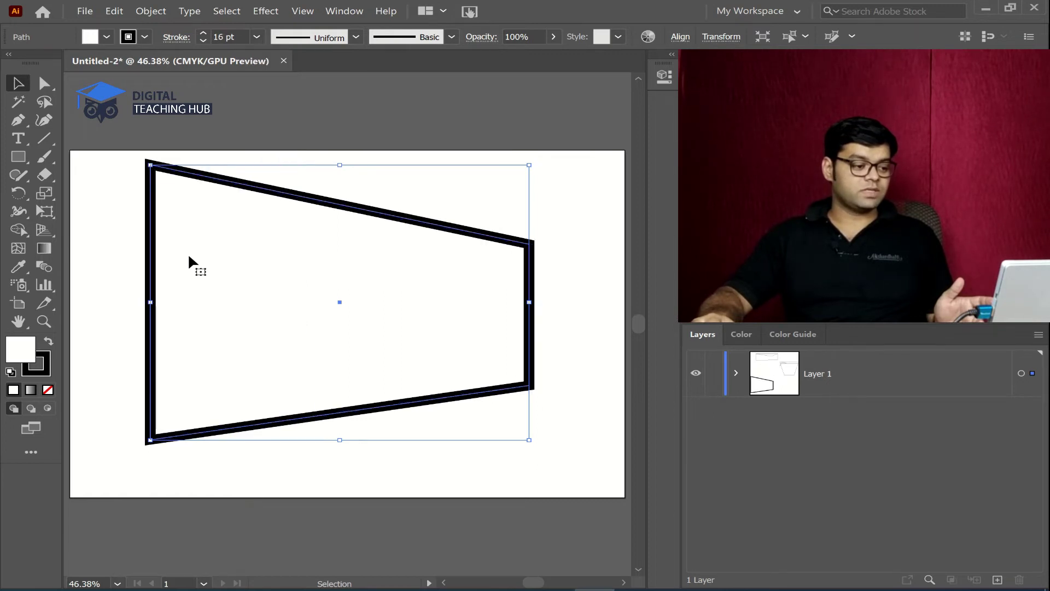
left_click(127, 214)
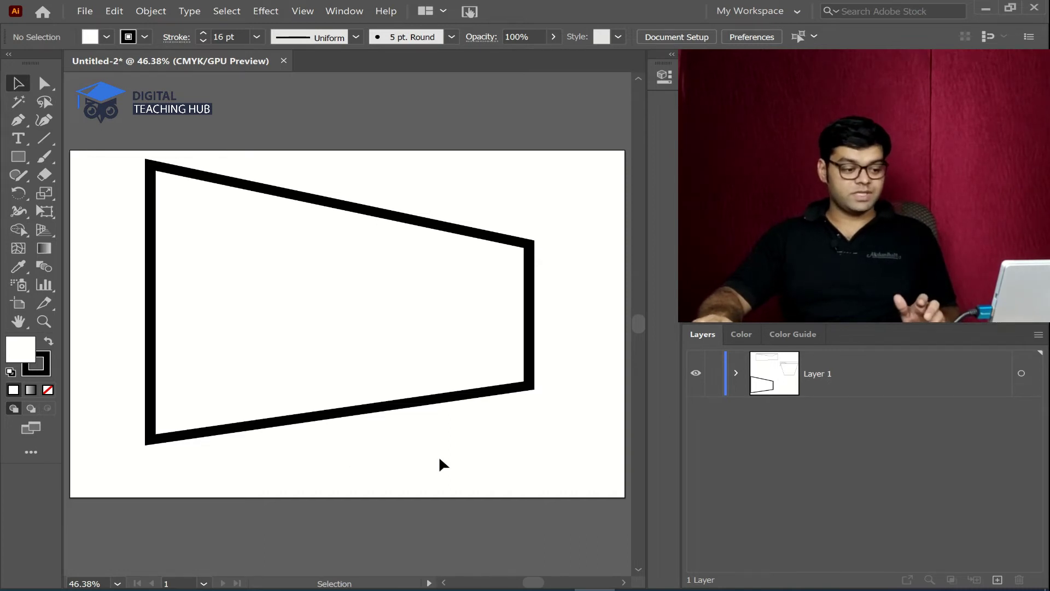
Draw a small rectangle just below the middle of the panel's bottom edge and give it a 4 pt stroke.
left_click(19, 158)
left_click_drag(343, 432, 388, 471)
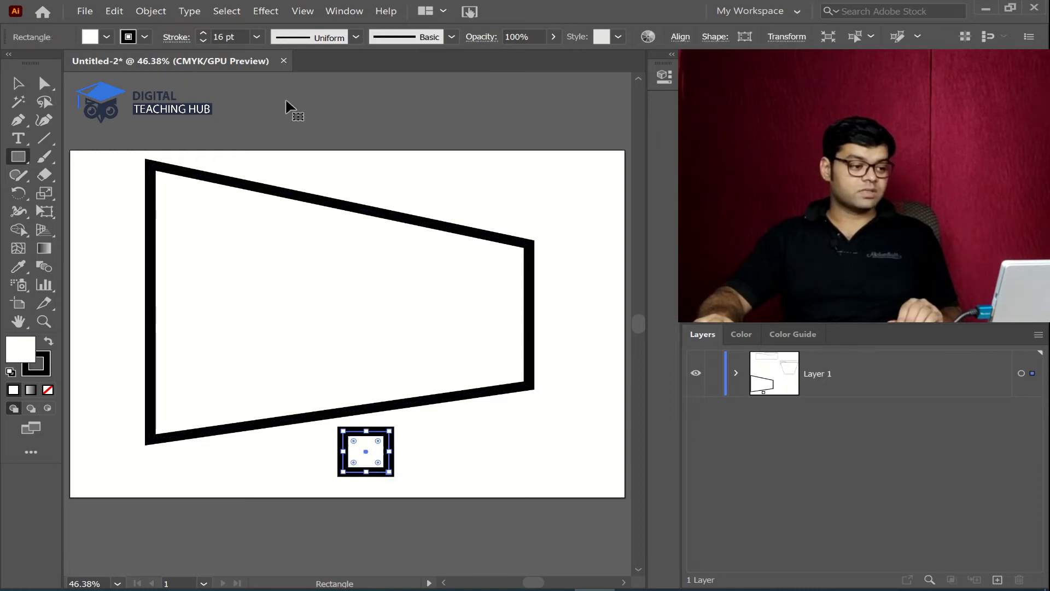
left_click(256, 37)
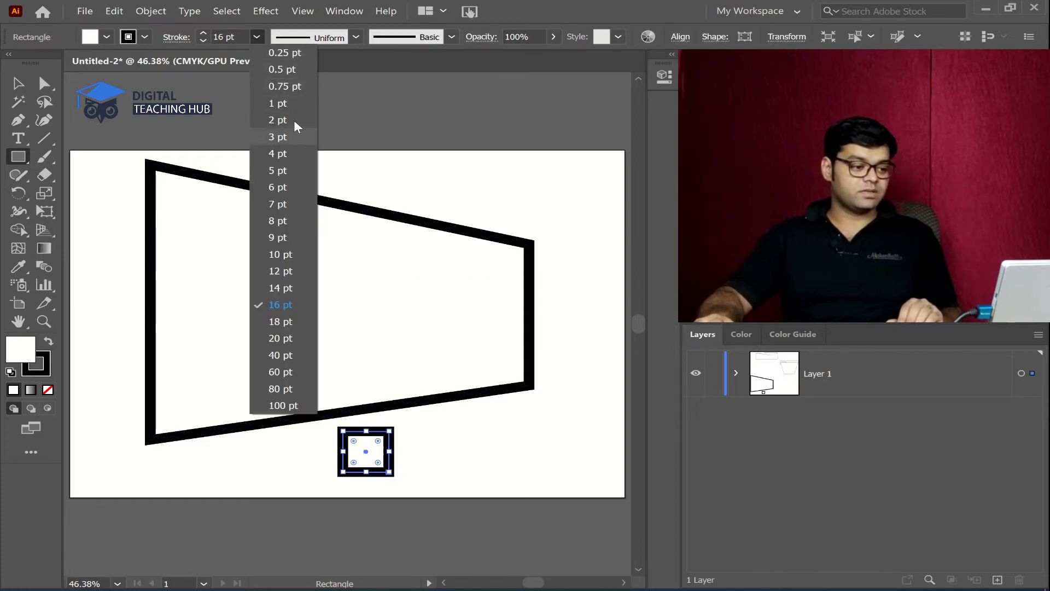
left_click(290, 154)
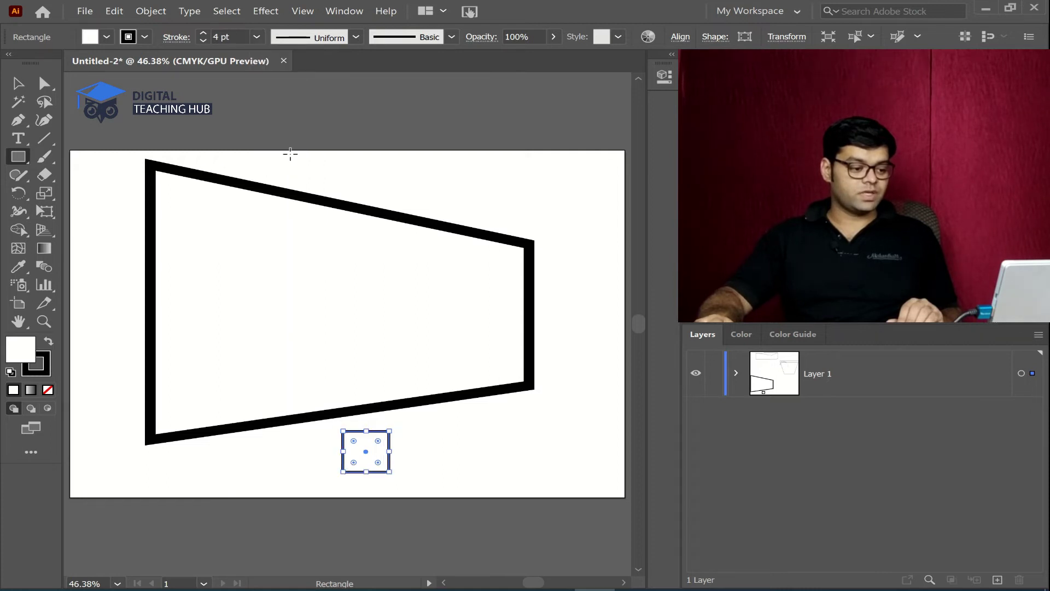
Move the small rectangle up to the panel's bottom edge and spread its two left corners vertically apart with Direct Selection.
left_click(18, 83)
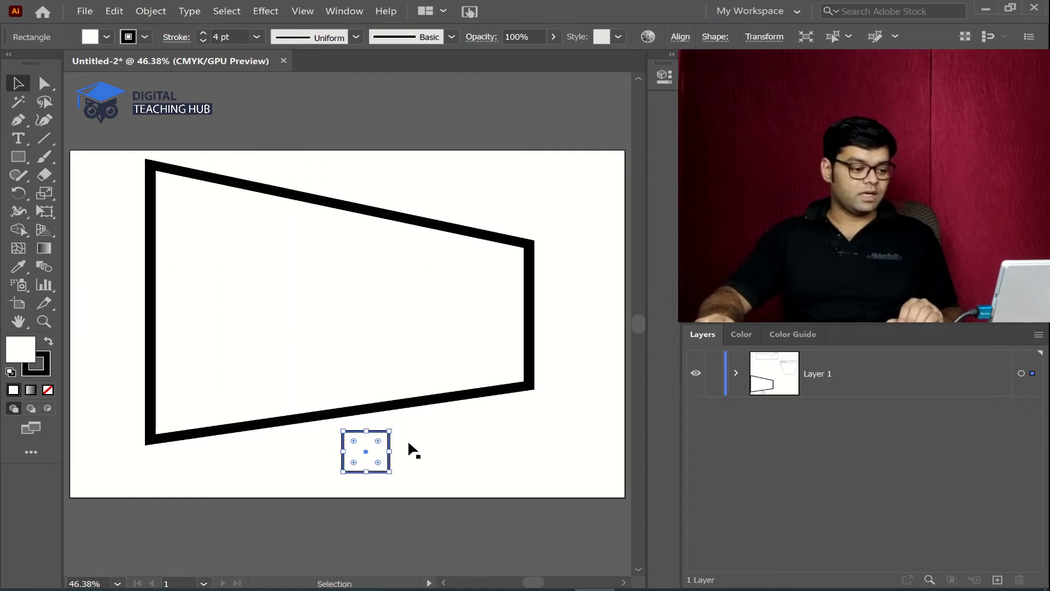
left_click(44, 84)
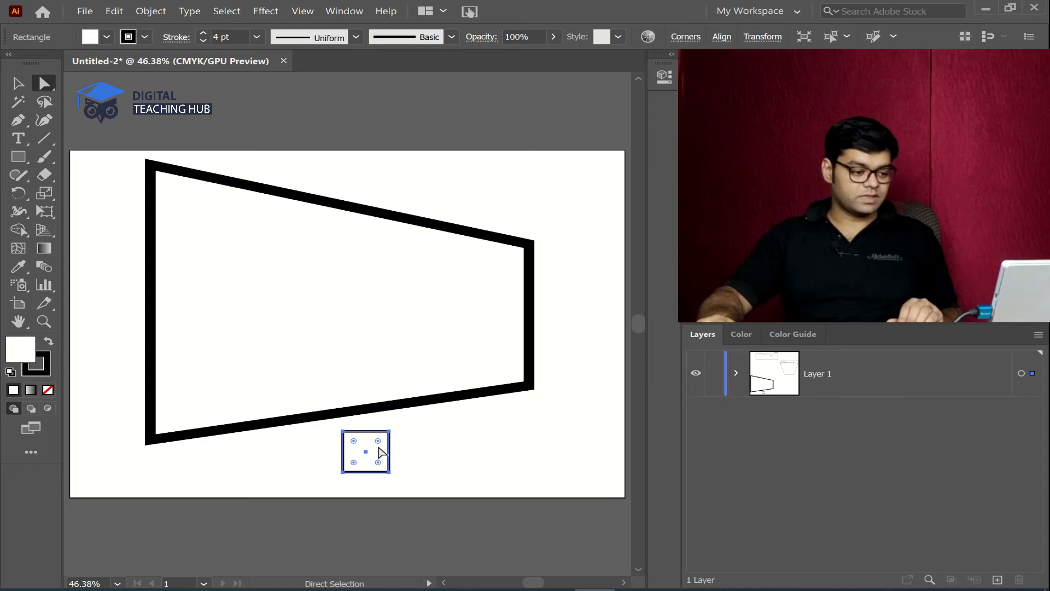
mouse_move(382, 453)
left_mouse_down()
mouse_move(369, 436)
mouse_move(377, 441)
left_mouse_up()
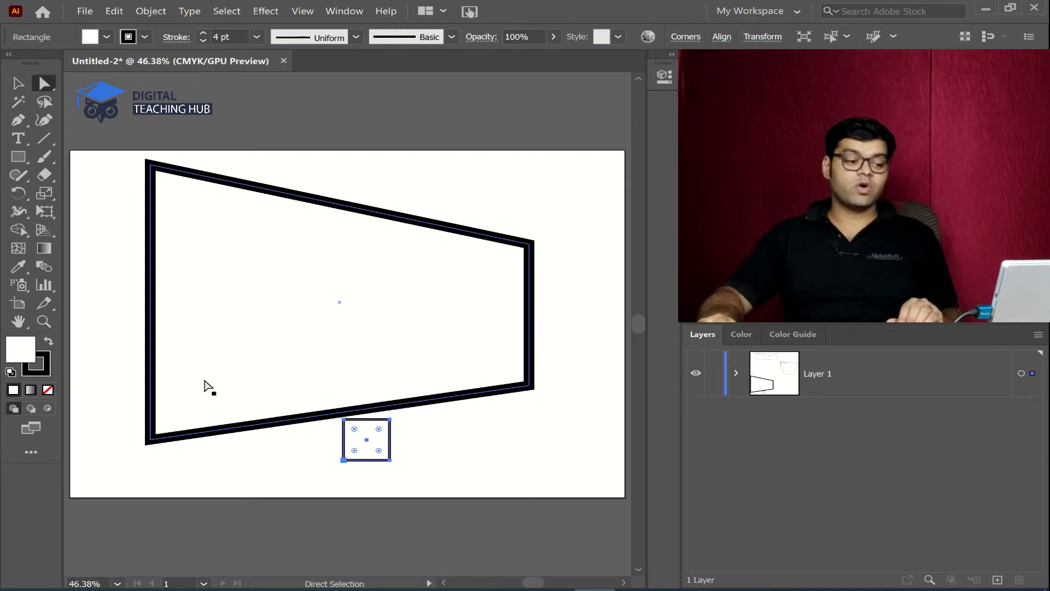
left_click_drag(343, 461, 344, 470)
left_click_drag(343, 419, 343, 412)
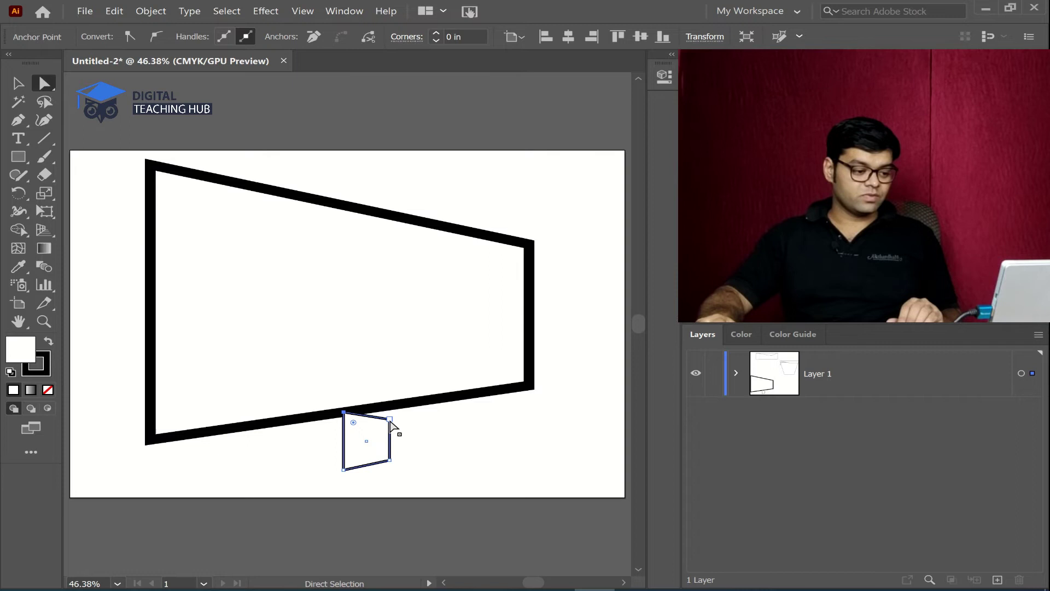
Raise the small shape's upper-right corner to the panel's edge and move its bottom corners up, forming a slanted monitor neck.
left_click_drag(396, 463, 395, 455)
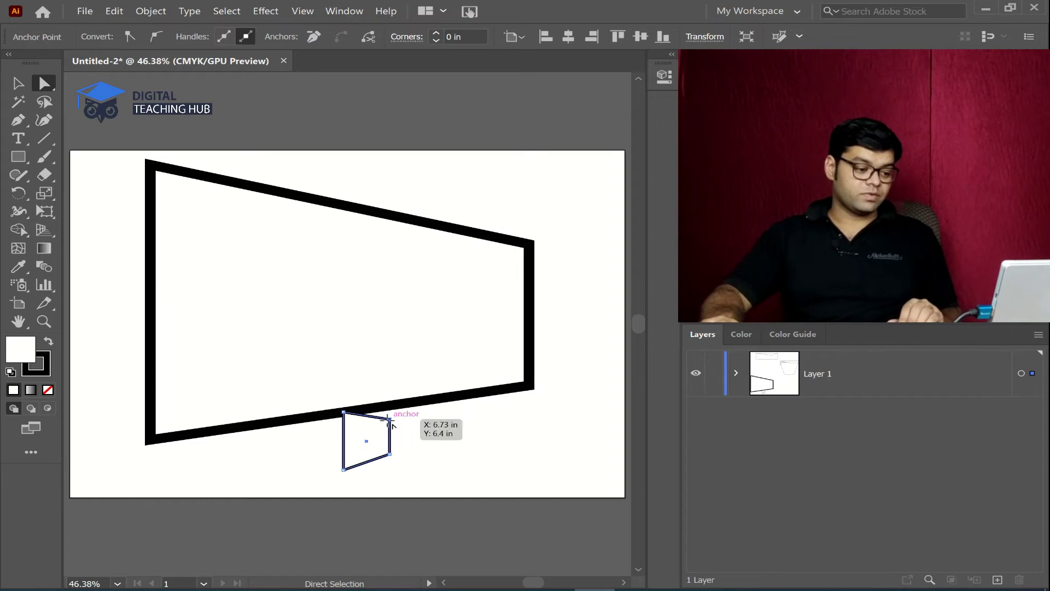
left_click_drag(390, 420, 390, 408)
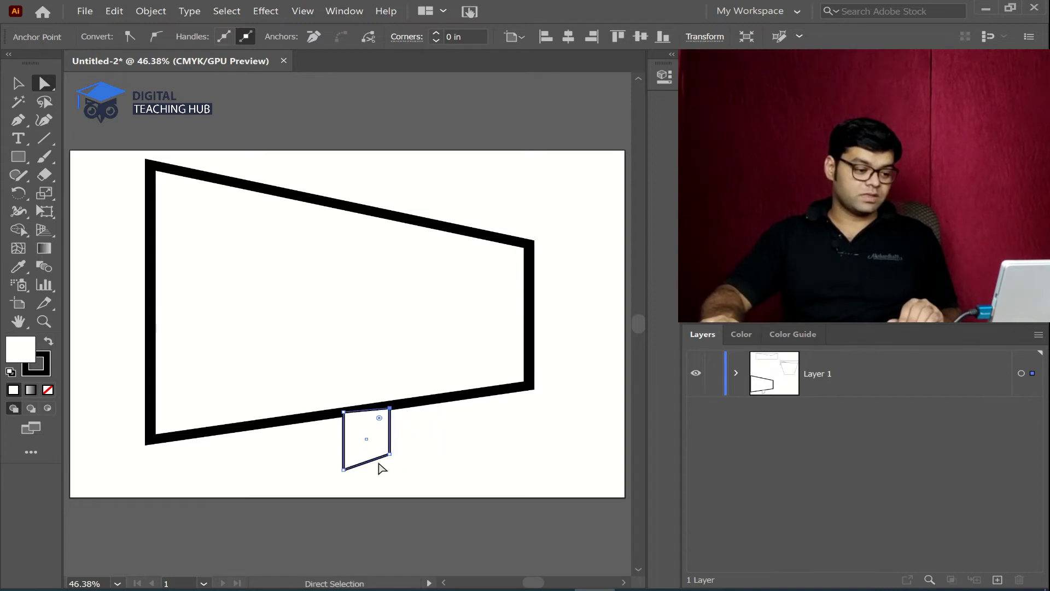
left_click_drag(387, 455, 343, 457)
left_click(380, 481)
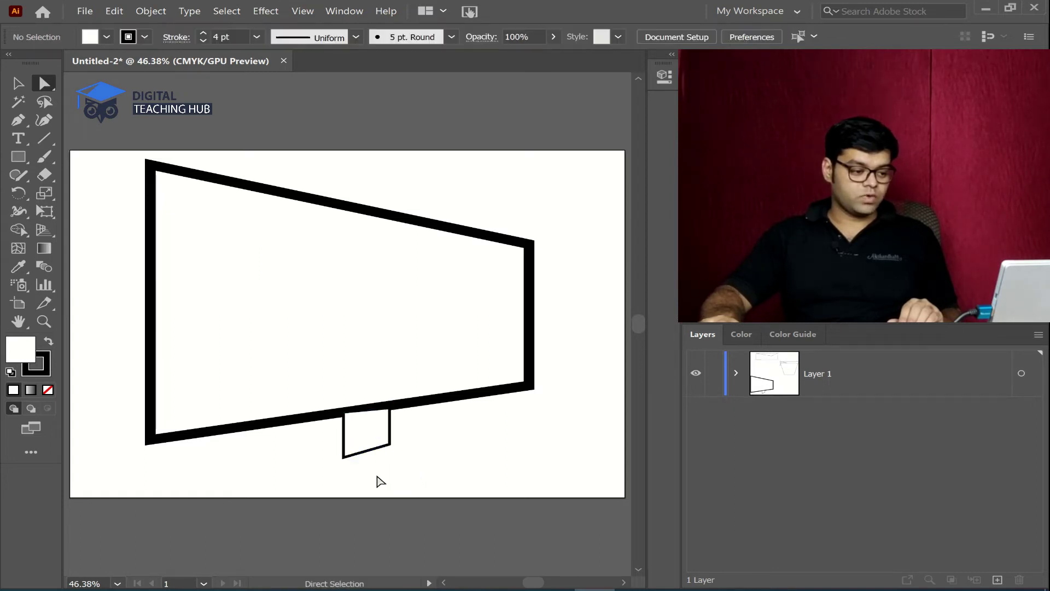
Send the monitor neck to the back, behind the panel, and deselect it.
right_click(381, 432)
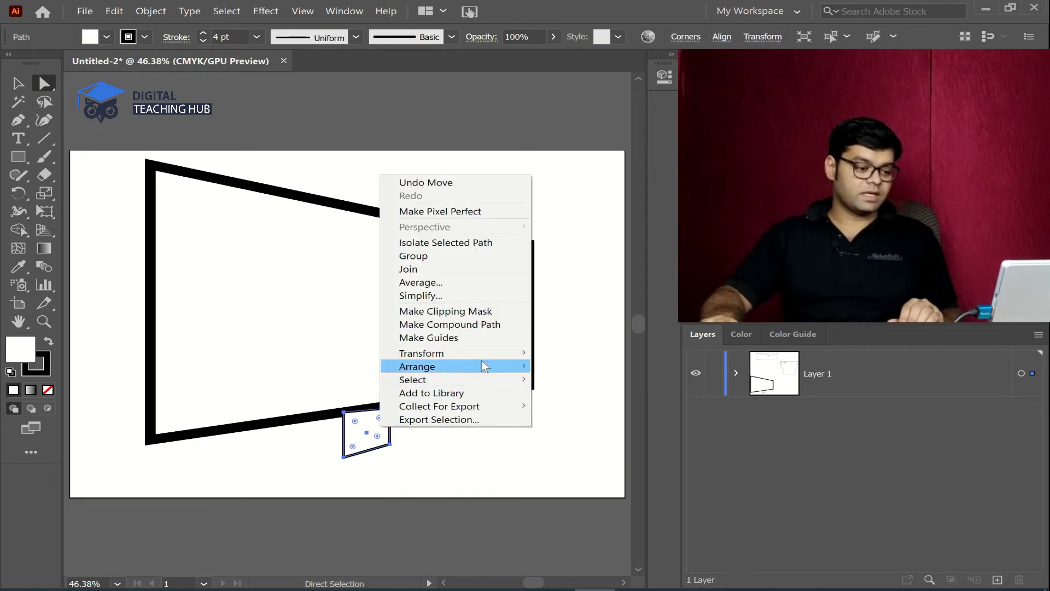
mouse_move(488, 367)
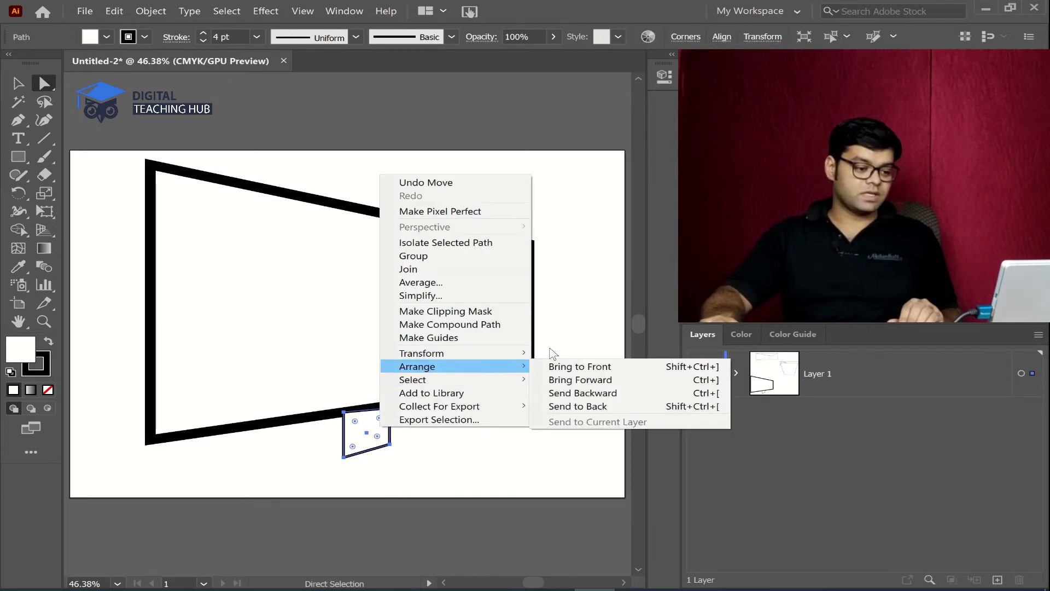
left_click(606, 405)
left_click(449, 446)
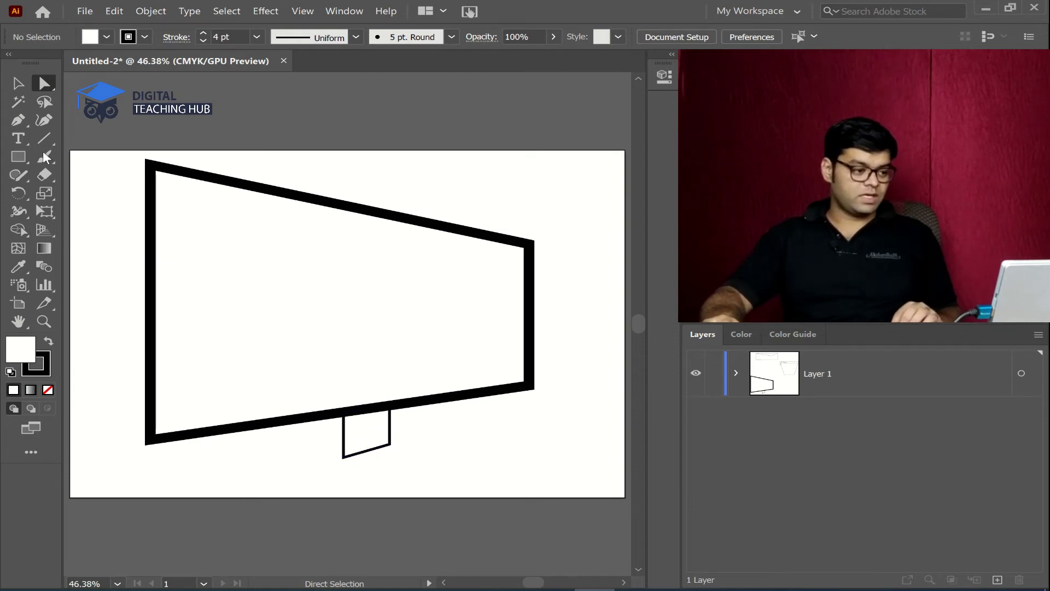
Draw a wide flat rectangle under the neck and shift its corner anchors with Direct Selection to form a base slanting up rightward.
left_click(24, 155)
left_click_drag(368, 475, 437, 487)
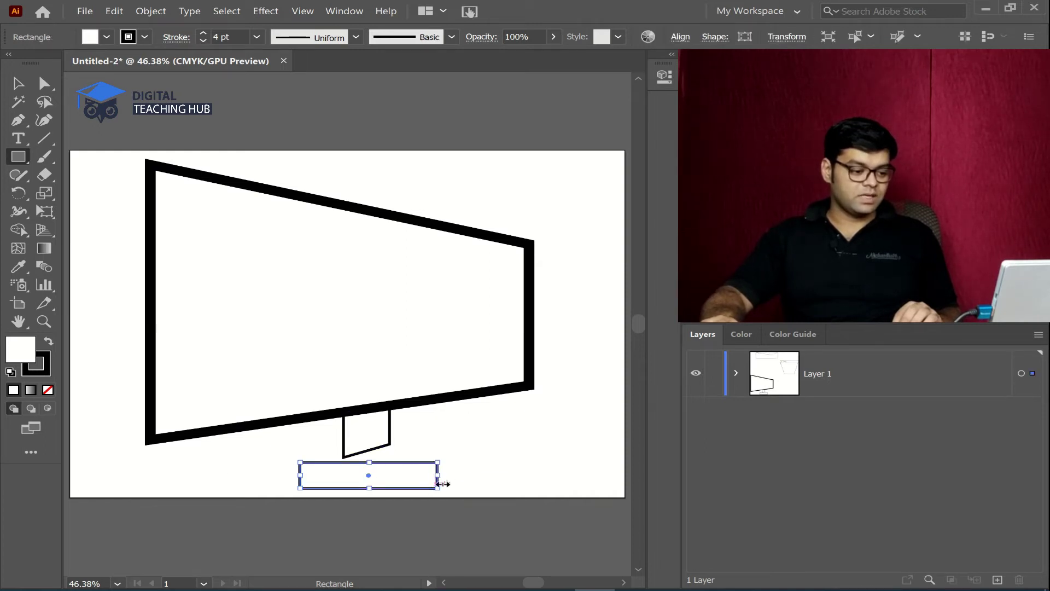
left_click(45, 83)
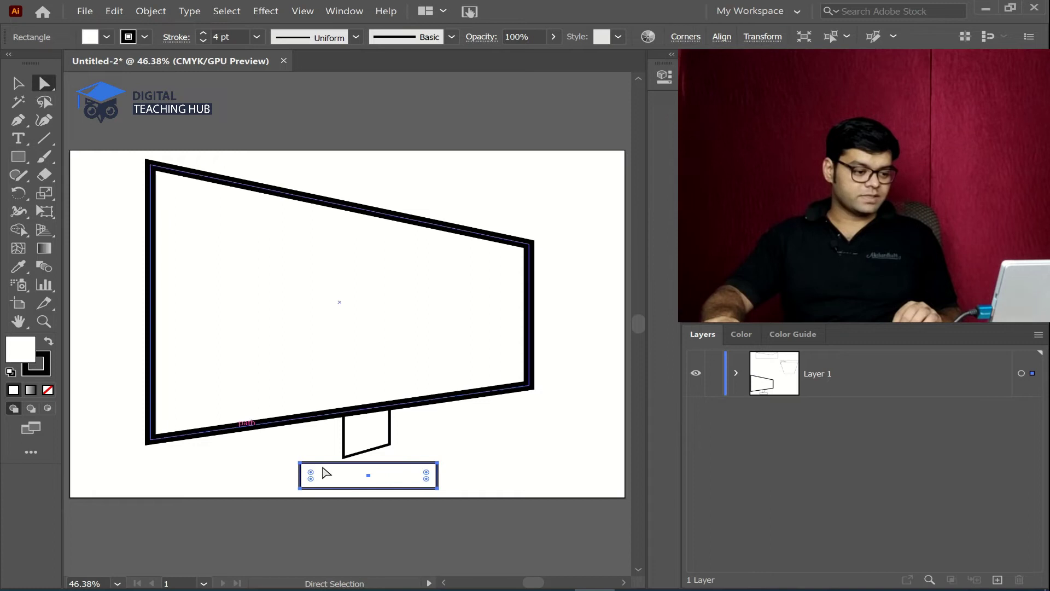
left_click_drag(407, 488, 447, 444)
left_click_drag(447, 444, 447, 431)
left_click_drag(447, 471, 447, 457)
left_click_drag(310, 470, 309, 479)
mouse_move(310, 444)
left_mouse_down()
mouse_move(301, 435)
mouse_move(302, 446)
left_mouse_up()
Send the slanted base to the back, behind the monitor neck.
right_click(409, 450)
mouse_move(511, 388)
left_click(593, 426)
Refine the base's slant by moving its two right corners and upper-left corner further up with Direct Selection.
left_click_drag(446, 430, 442, 418)
left_click_drag(447, 457, 449, 444)
left_click_drag(302, 446, 301, 440)
left_click(309, 478)
Fill the slanted monitor base with black.
left_click(398, 479)
left_click(107, 38)
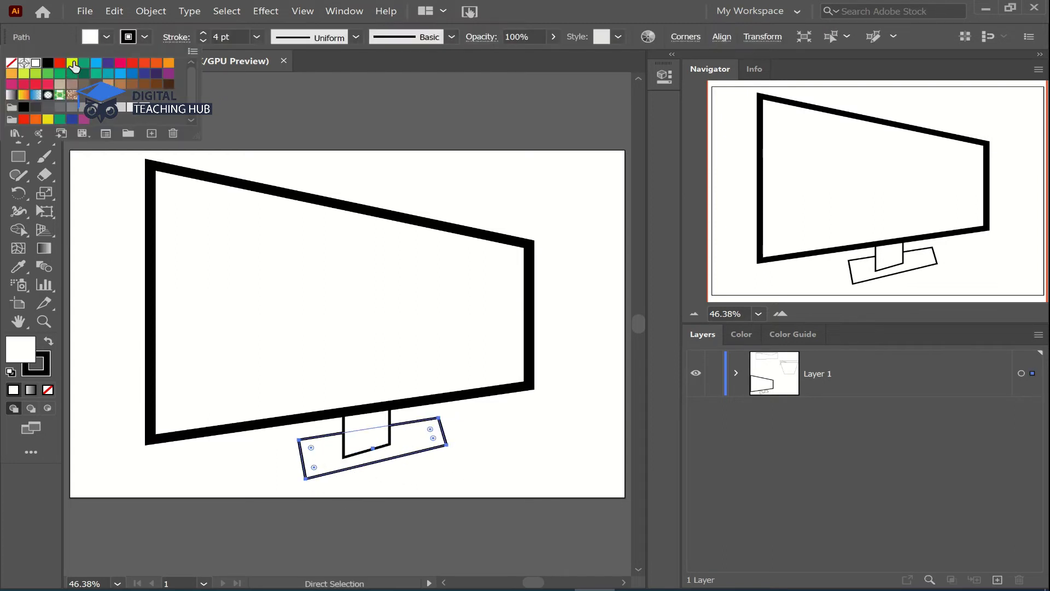
left_click(40, 59)
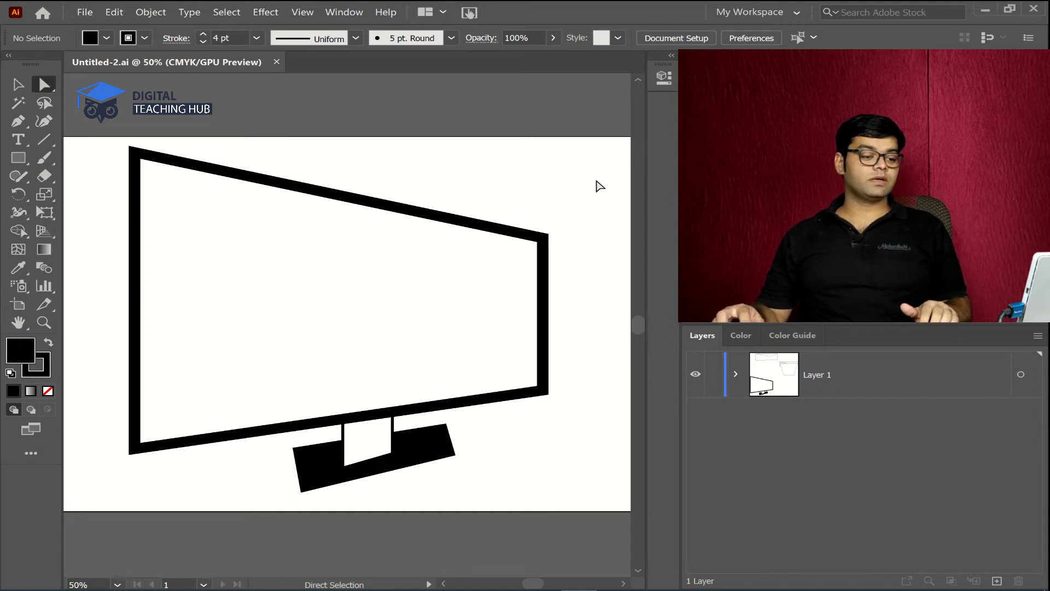
Group the panel, neck and base into one monitor object and deselect it.
left_click_drag(588, 152, 104, 504)
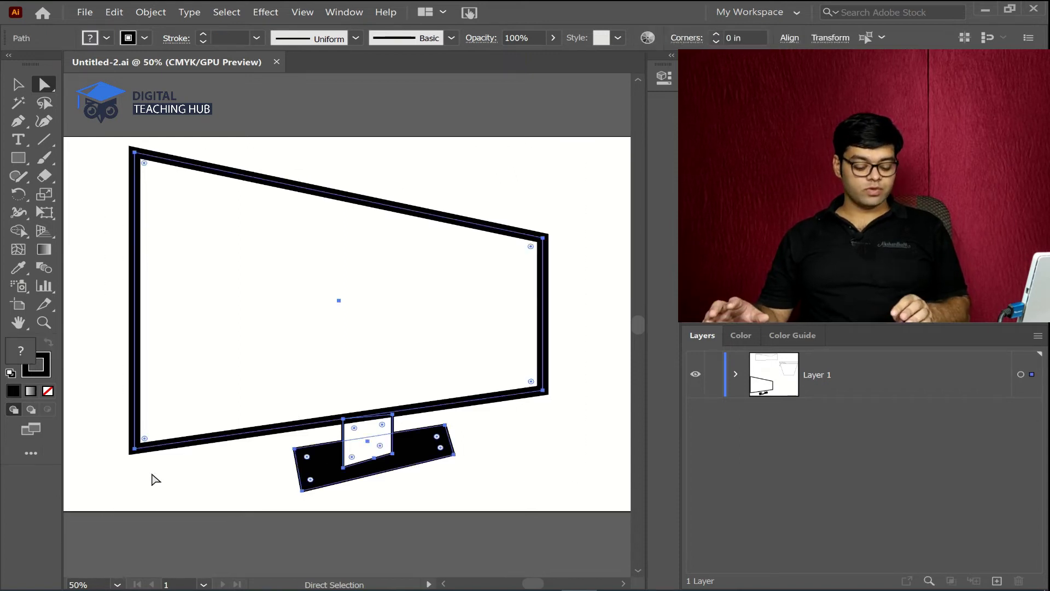
key("ctrl+g")
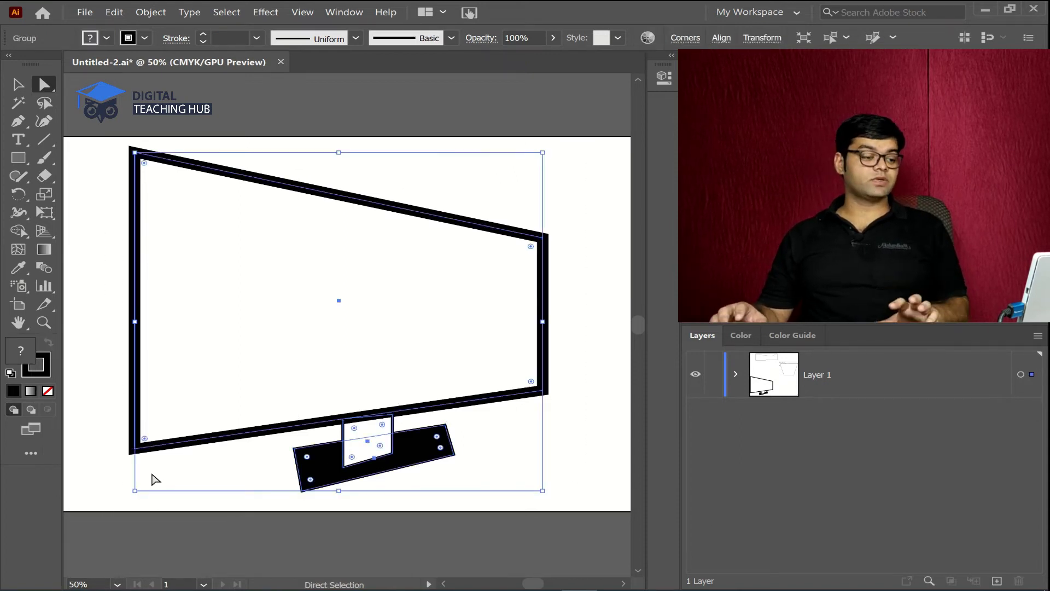
left_click(482, 160)
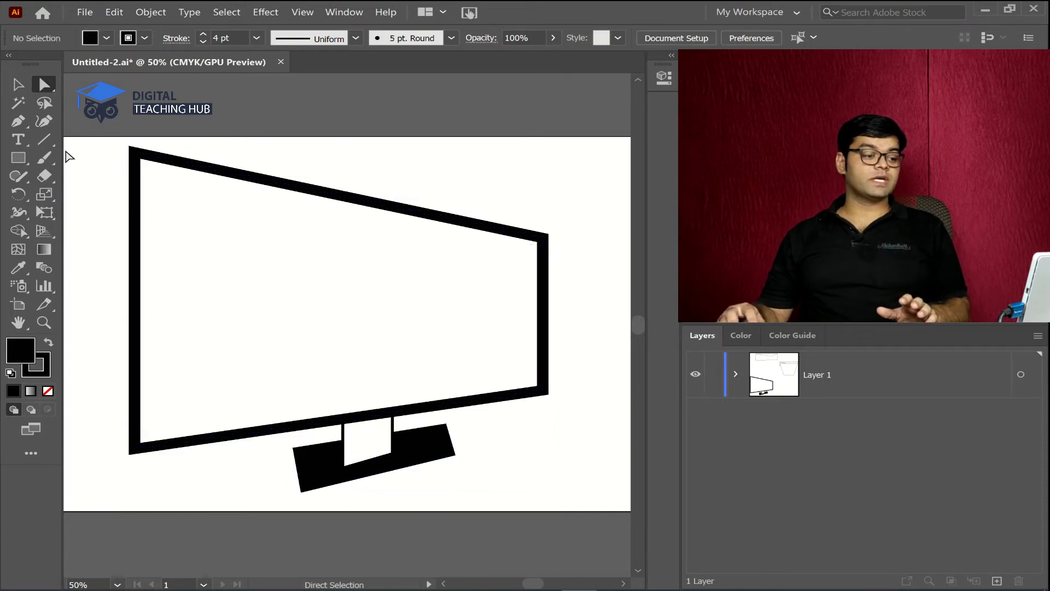
Move the grouped monitor off the artboard to its lower left with the Selection tool.
key("v")
left_click(311, 297)
mouse_move(363, 337)
left_mouse_down()
mouse_move(425, 491)
mouse_move(357, 341)
left_mouse_up()
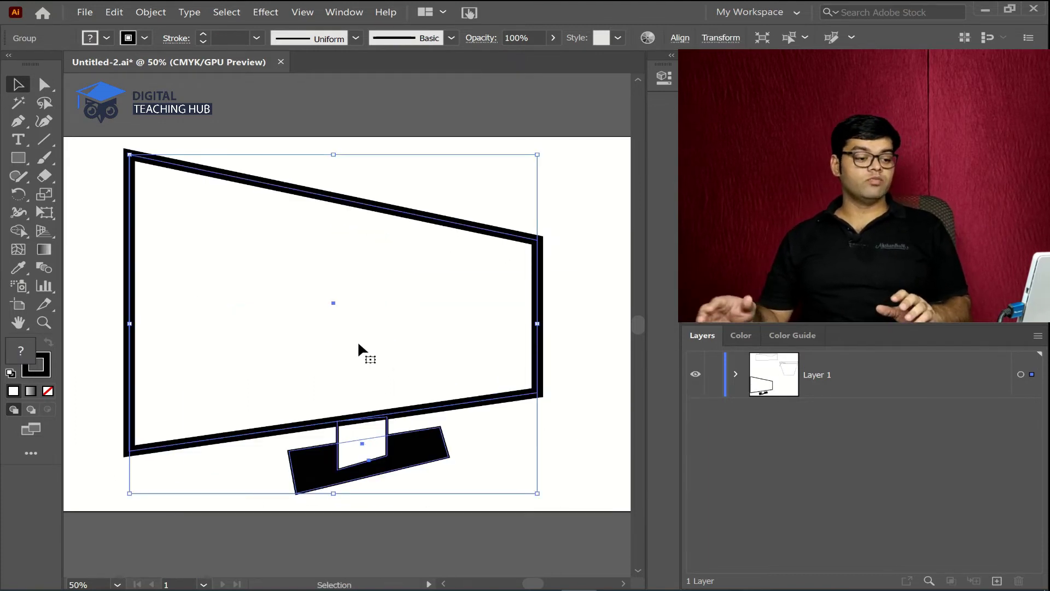
scroll(361, 319, "down", 3)
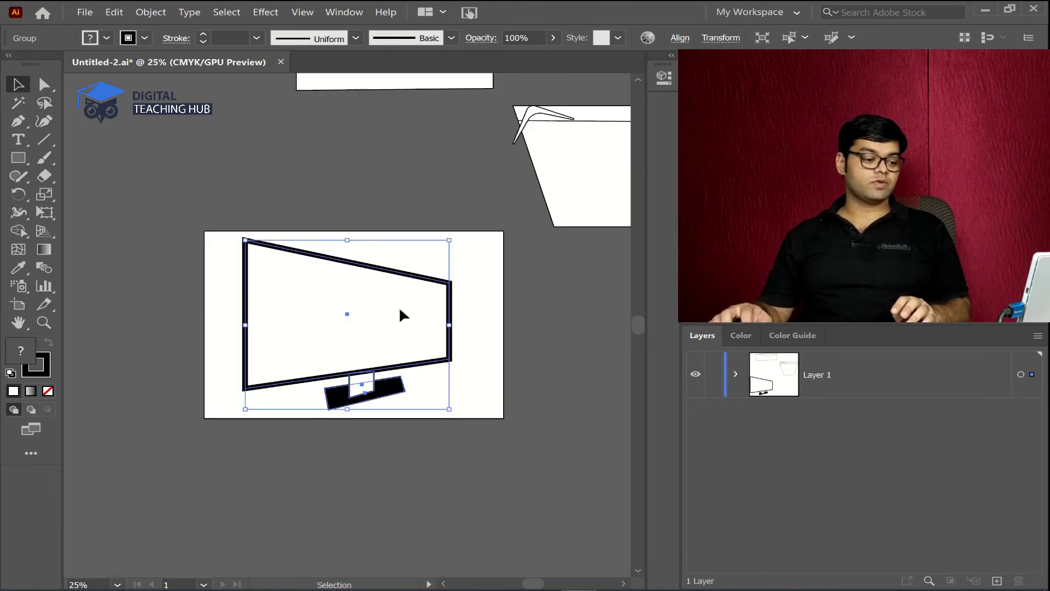
left_click_drag(406, 319, 198, 503)
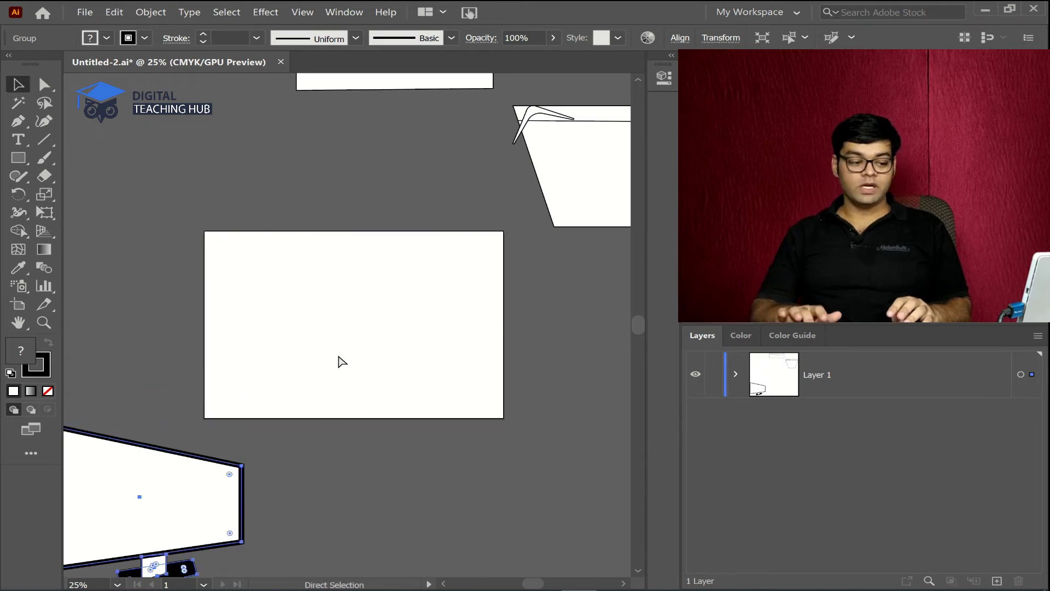
Draw a small, nearly square rectangle in the upper-left part of the empty artboard.
key("ctrl+0")
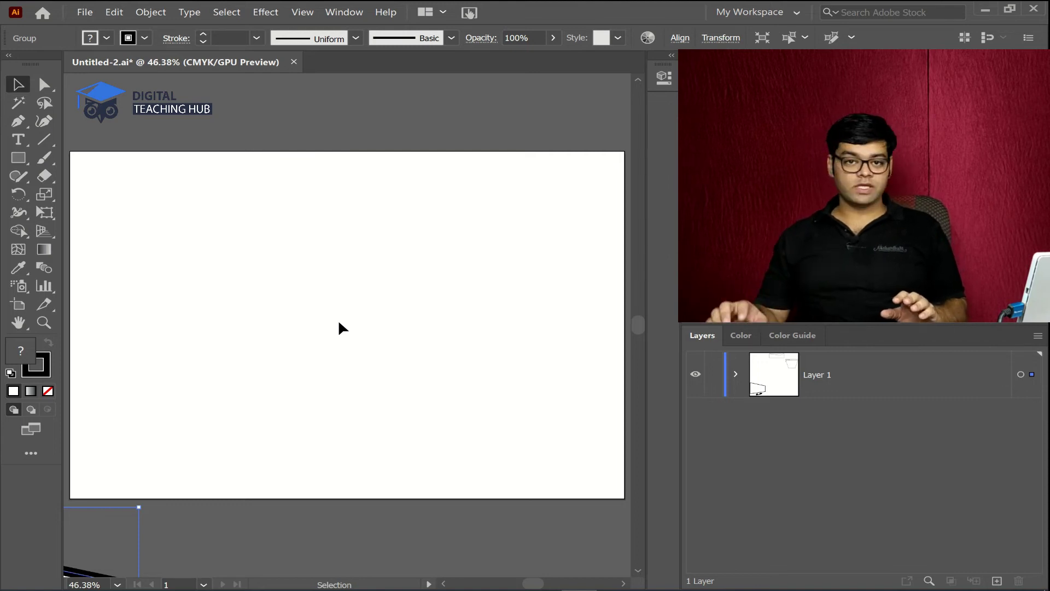
left_click(18, 158)
left_click_drag(203, 211, 266, 267)
Create a triangle to the right of the square using the Polygon tool with 3 sides and a 0.6944 in radius.
left_click_drag(18, 158, 81, 216)
left_click(444, 247)
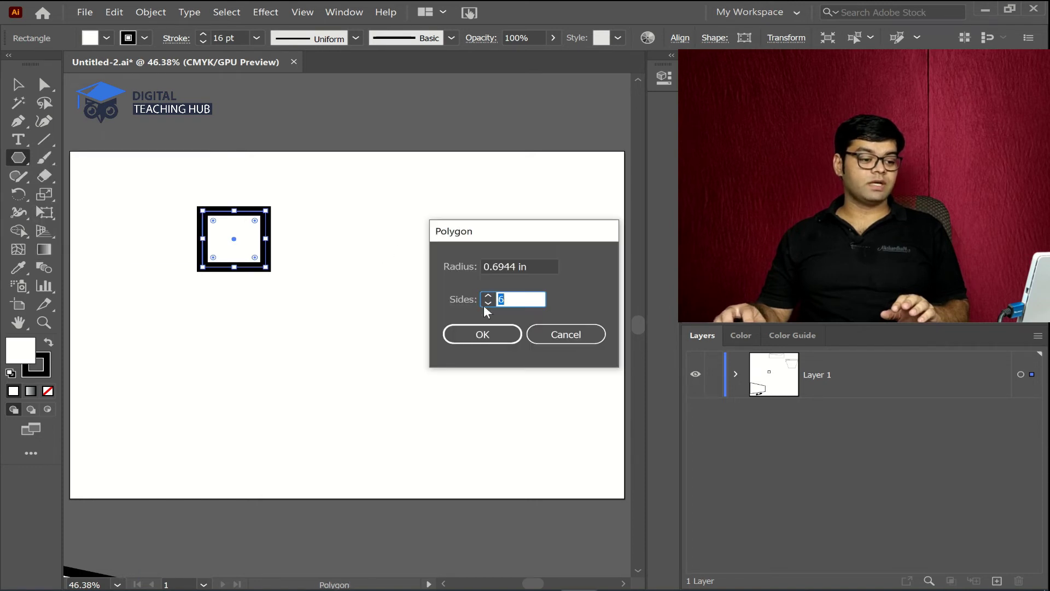
left_click(488, 303)
left_click(488, 303)
left_click(488, 303)
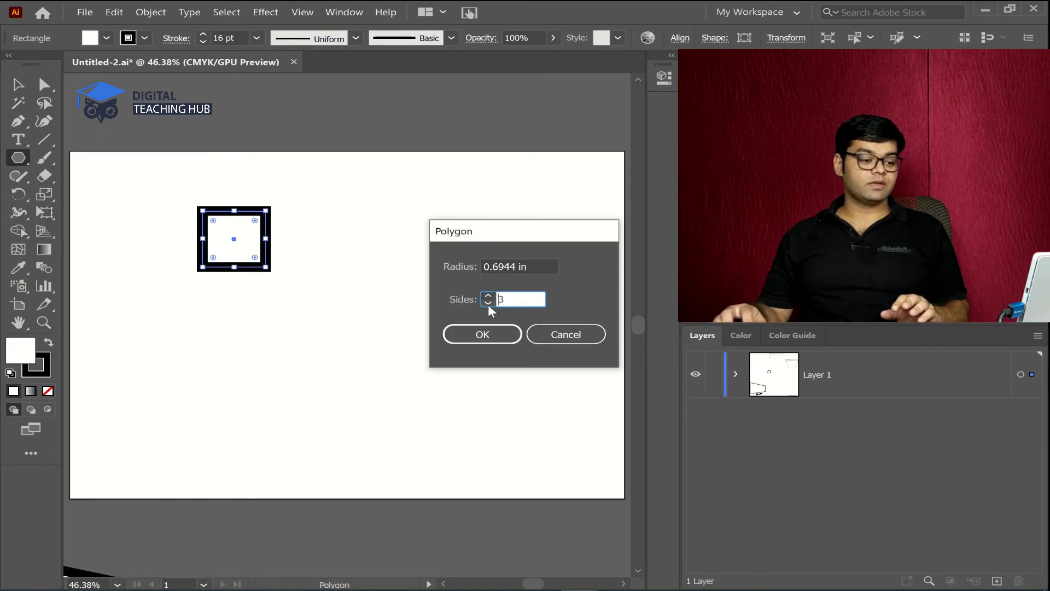
left_click(480, 336)
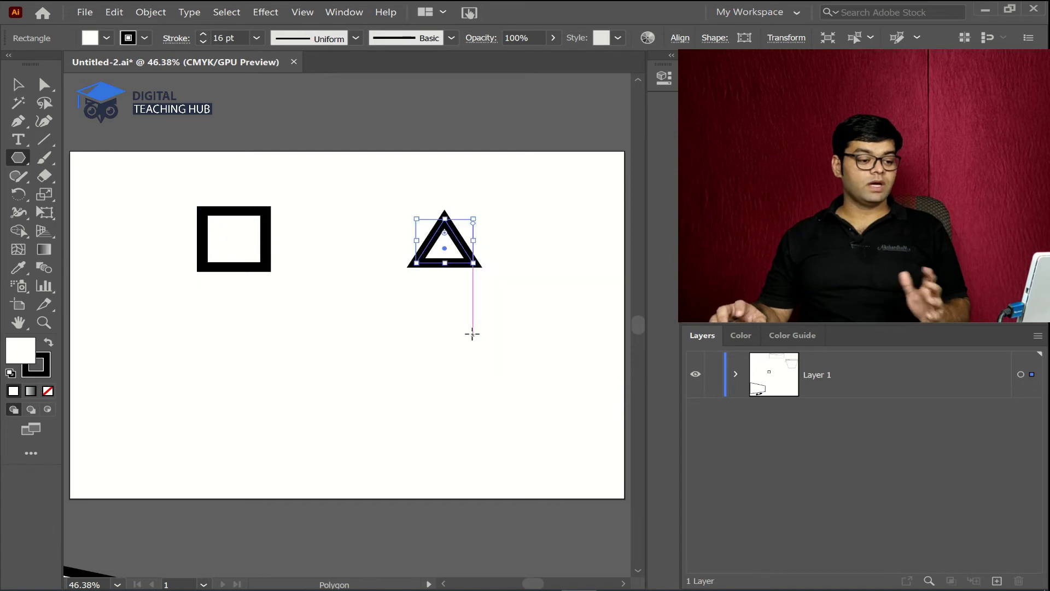
Undo the triangle and the square so the artboard is empty again.
key("ctrl+z")
key("ctrl+z")
key("ctrl+z")
key("ctrl+z")
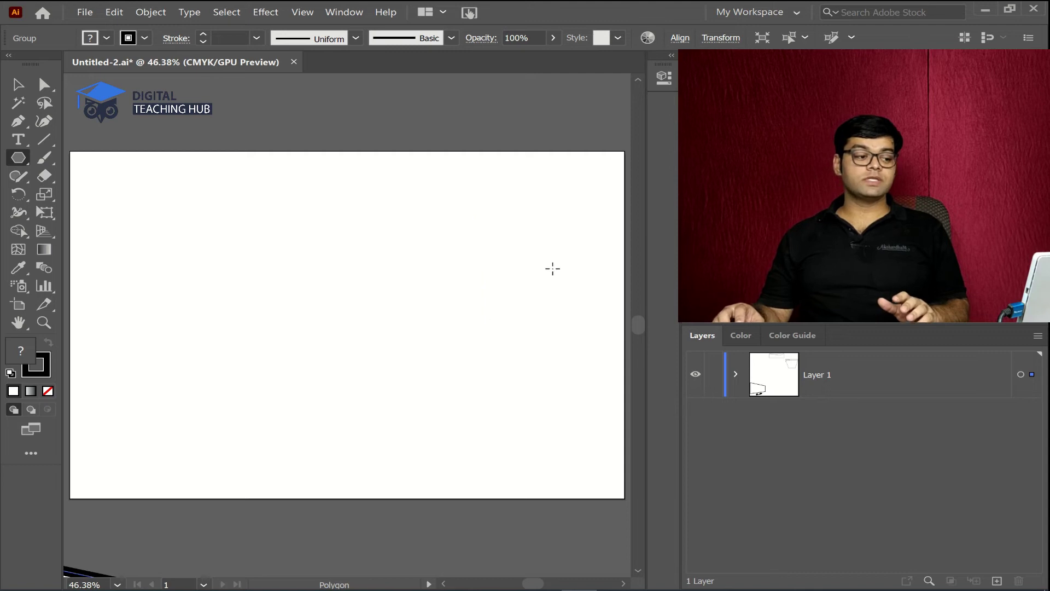
left_click(22, 86)
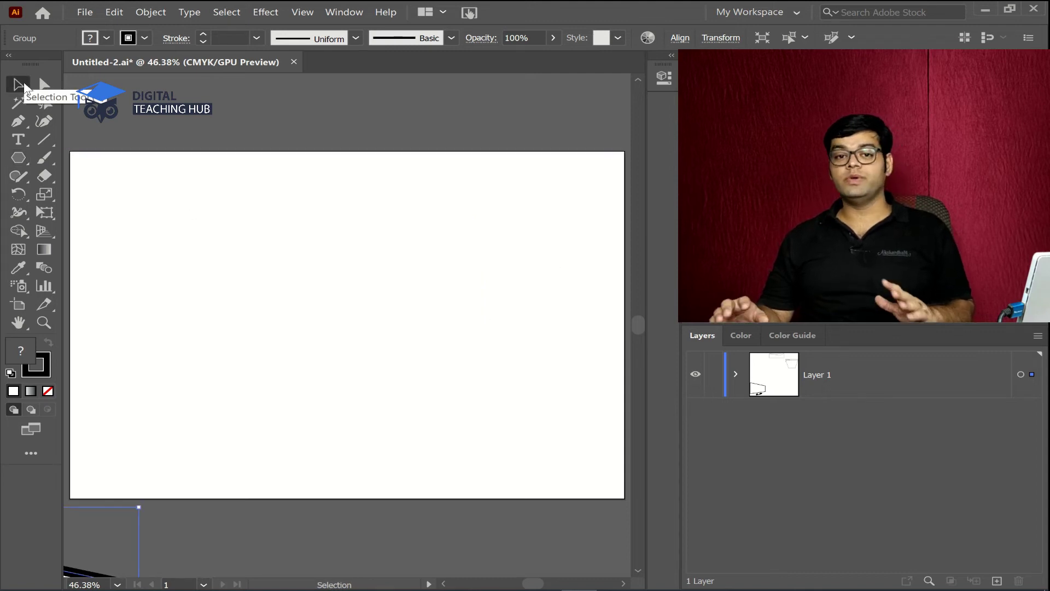
Draw a closed rectangular path with the Pen tool in the middle of the artboard, using a 2 pt stroke.
left_click(15, 125)
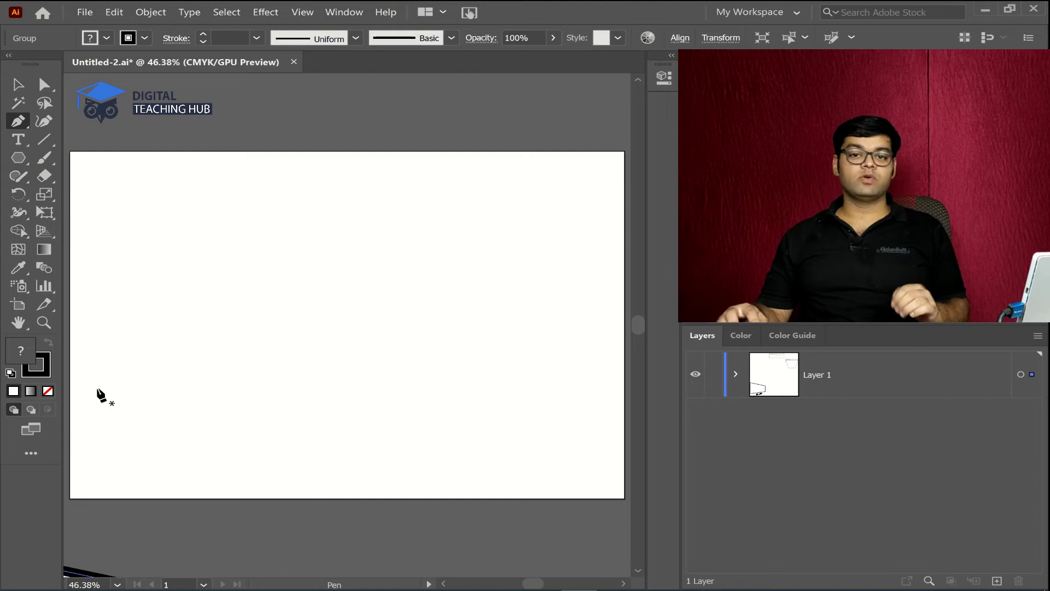
left_click(156, 250)
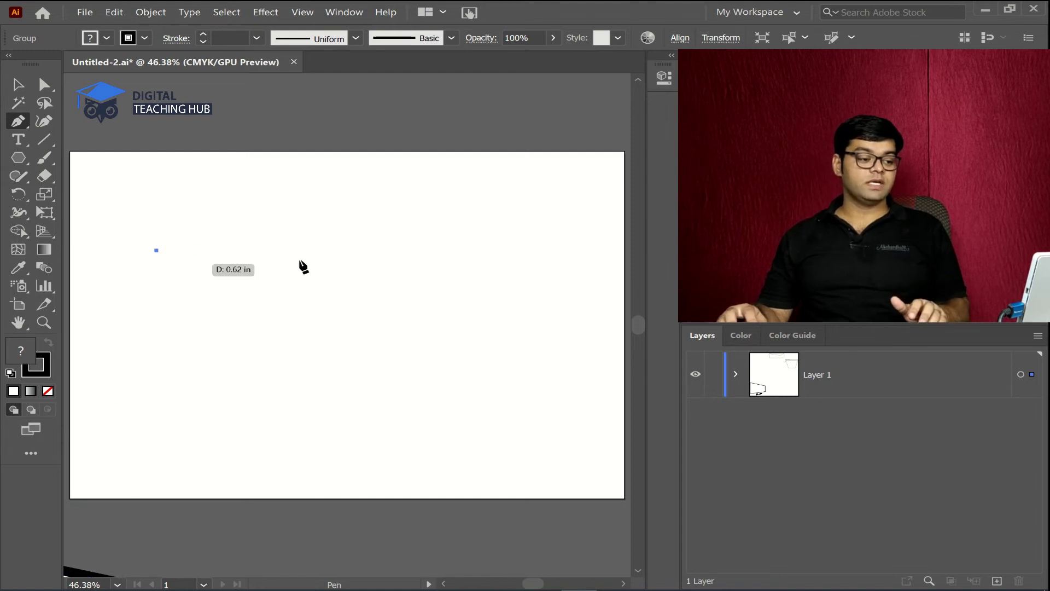
left_click(425, 247)
key("ctrl+z")
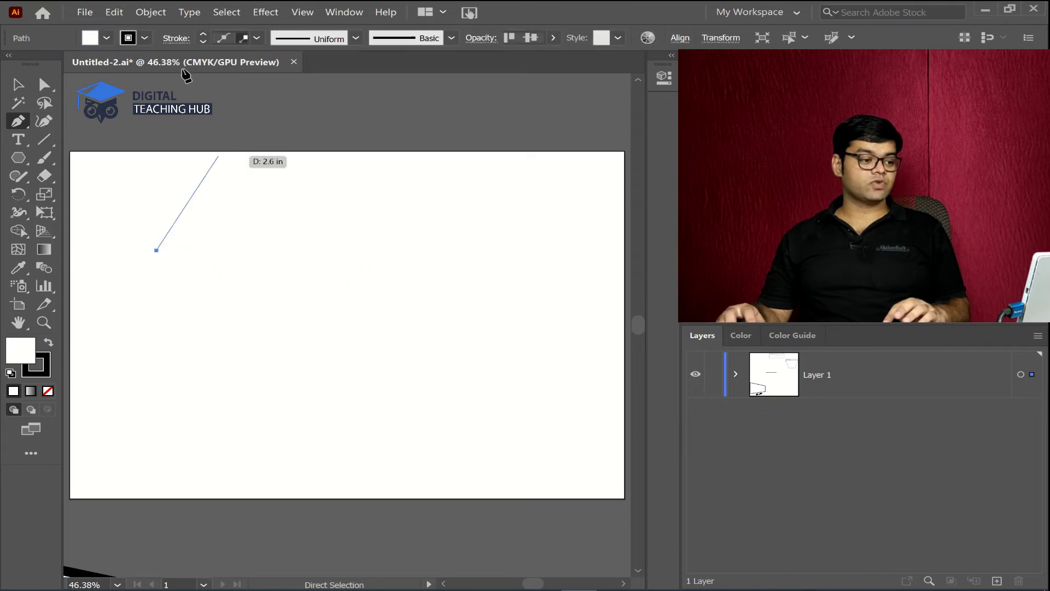
left_click(255, 37)
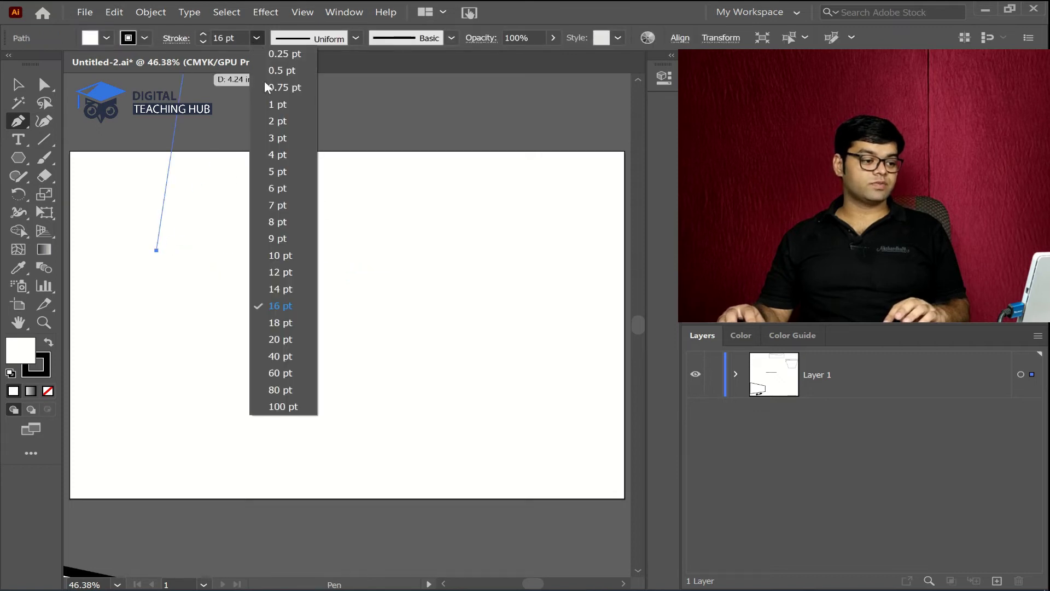
left_click(276, 121)
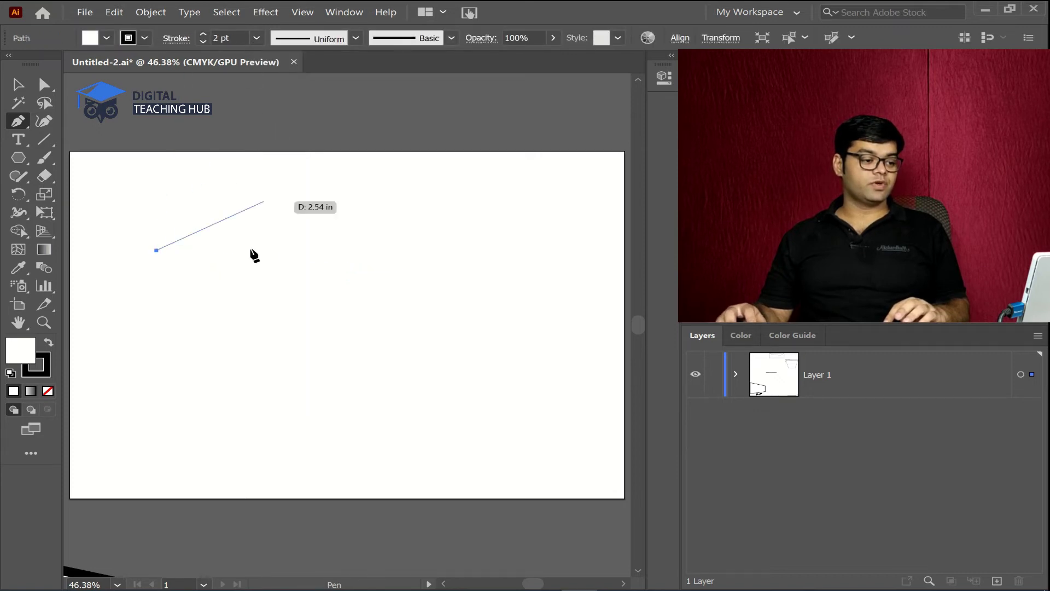
left_click(417, 250)
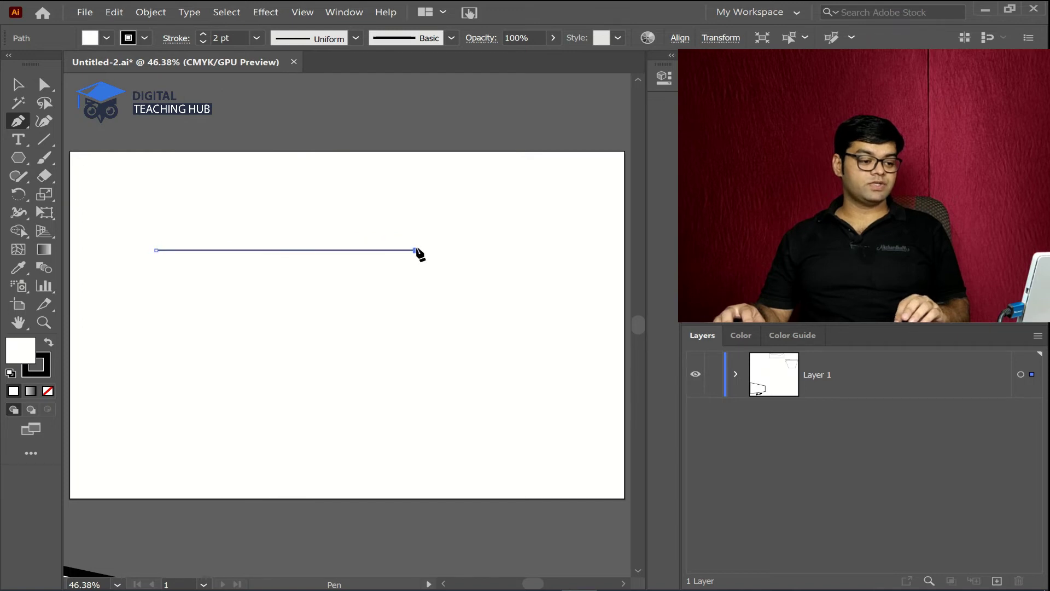
left_click(416, 420)
left_click(156, 420)
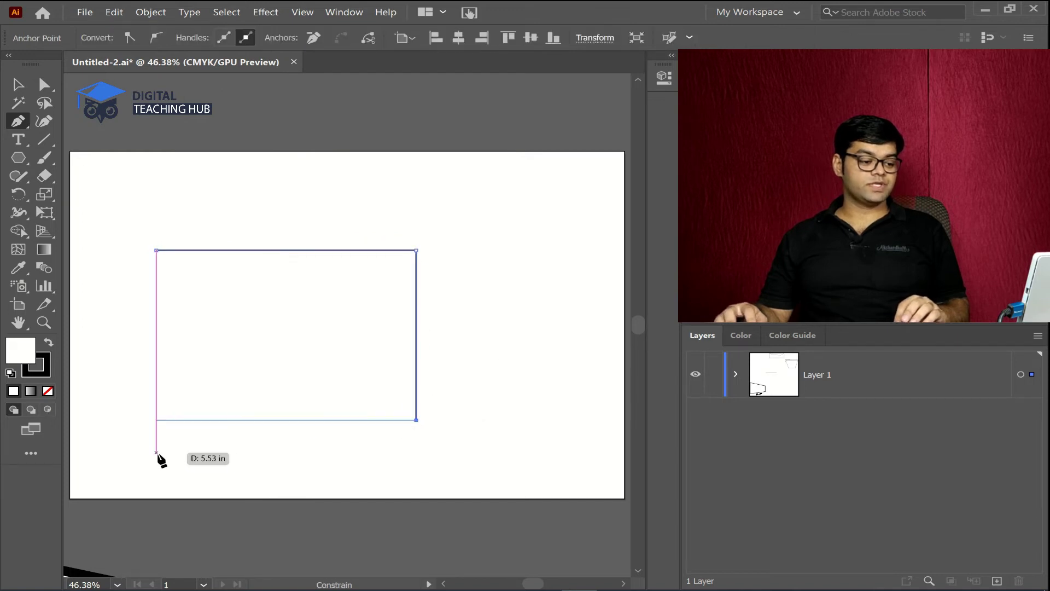
left_click(156, 250)
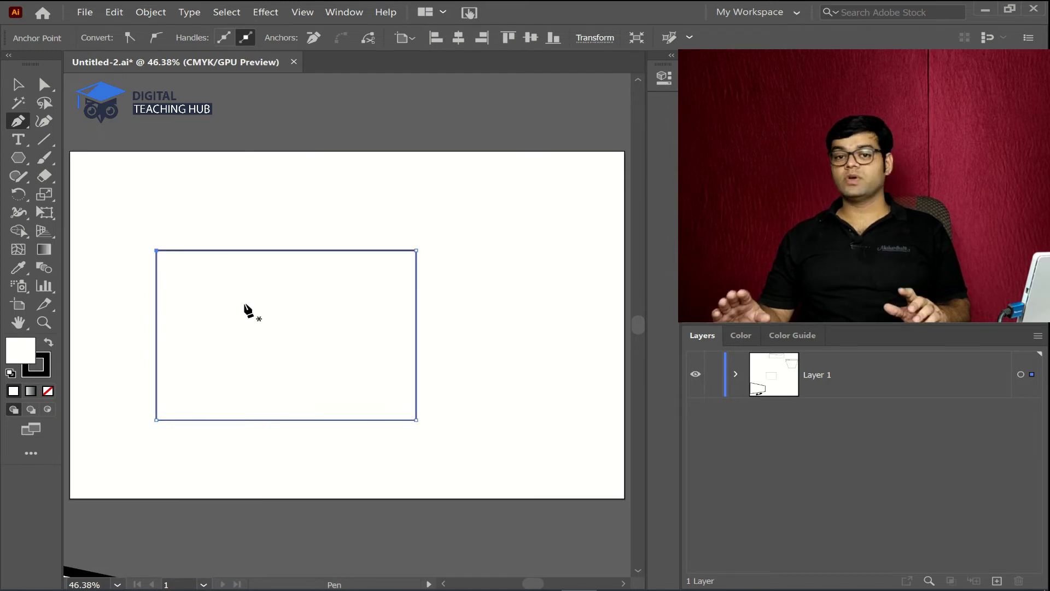
Undo the pen-drawn rectangle back to its first anchor point.
key("ctrl+z")
key("ctrl+z")
key("ctrl+z")
key("ctrl+z")
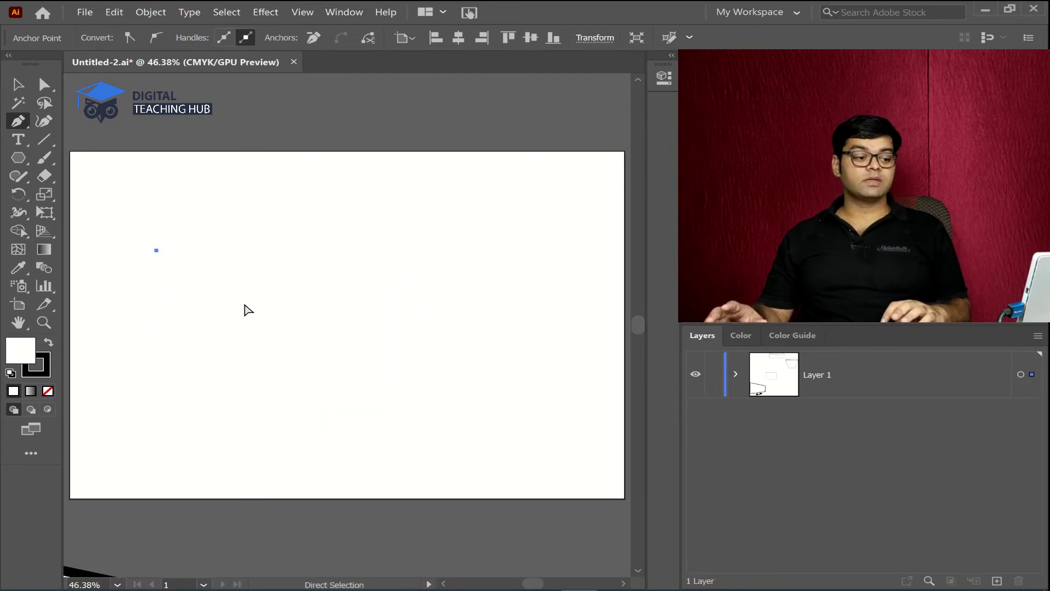
Try a curved Pen segment from the remaining anchor point, and remove the curve and the leftover point.
left_click_drag(559, 245, 610, 341)
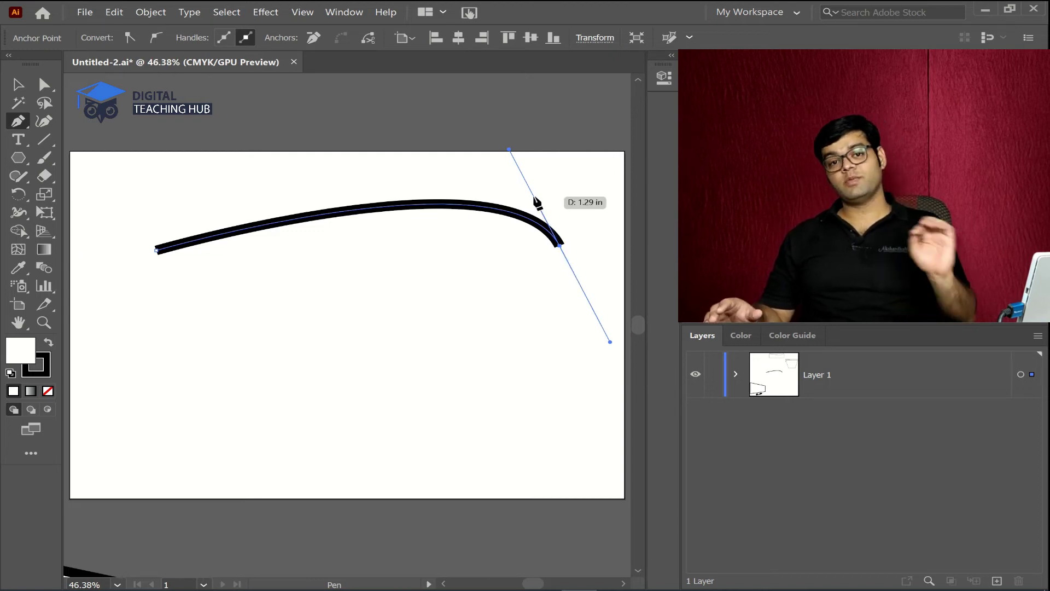
key("ctrl+z")
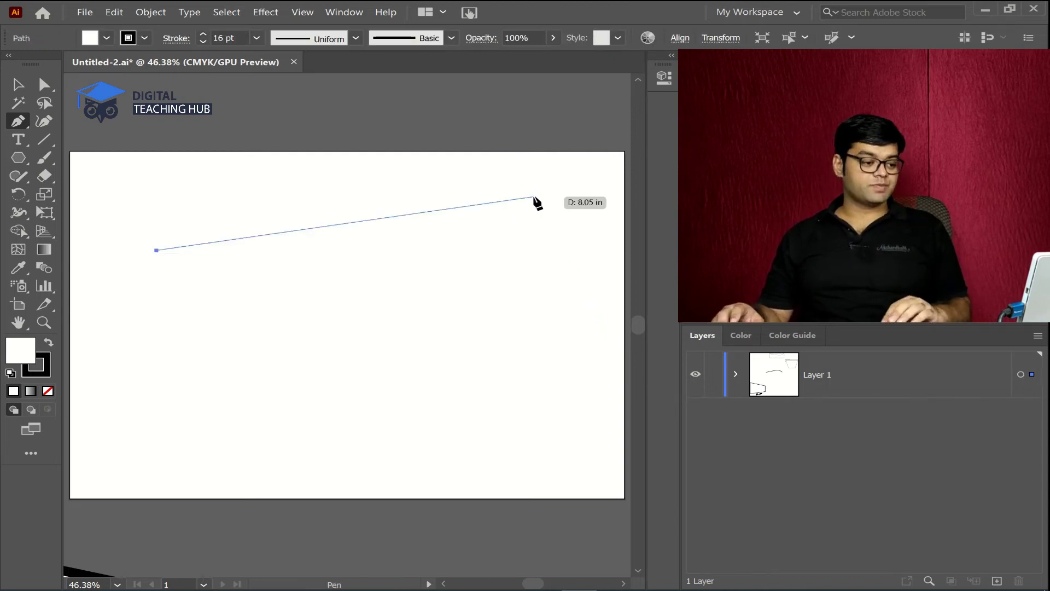
key("Escape")
left_click(44, 83)
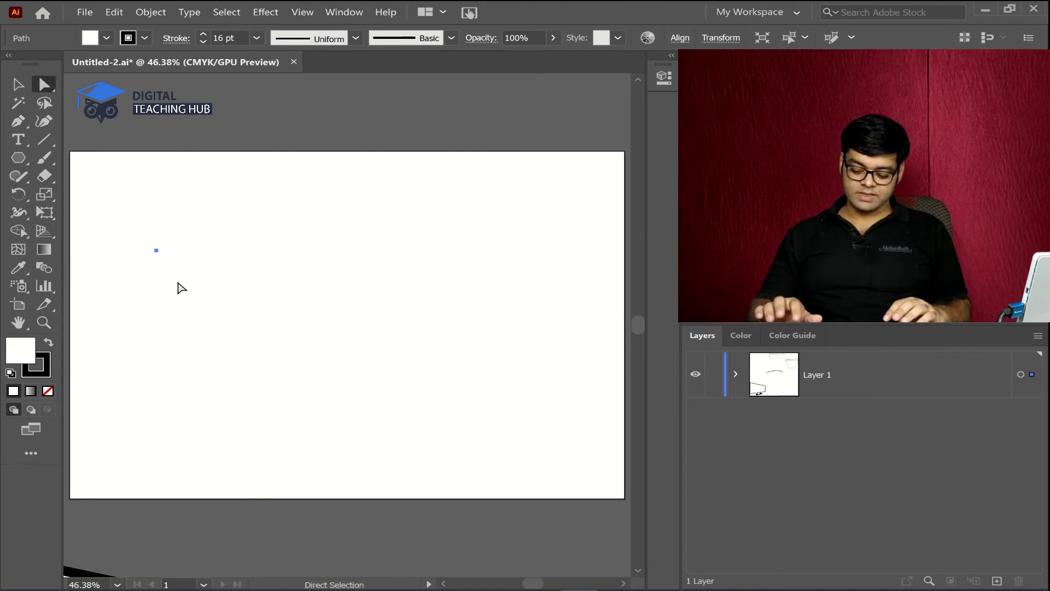
key("Delete")
Draw a slightly wide ellipse in the right half of the artboard and set its stroke to 2 pt.
left_click_drag(21, 162, 108, 193)
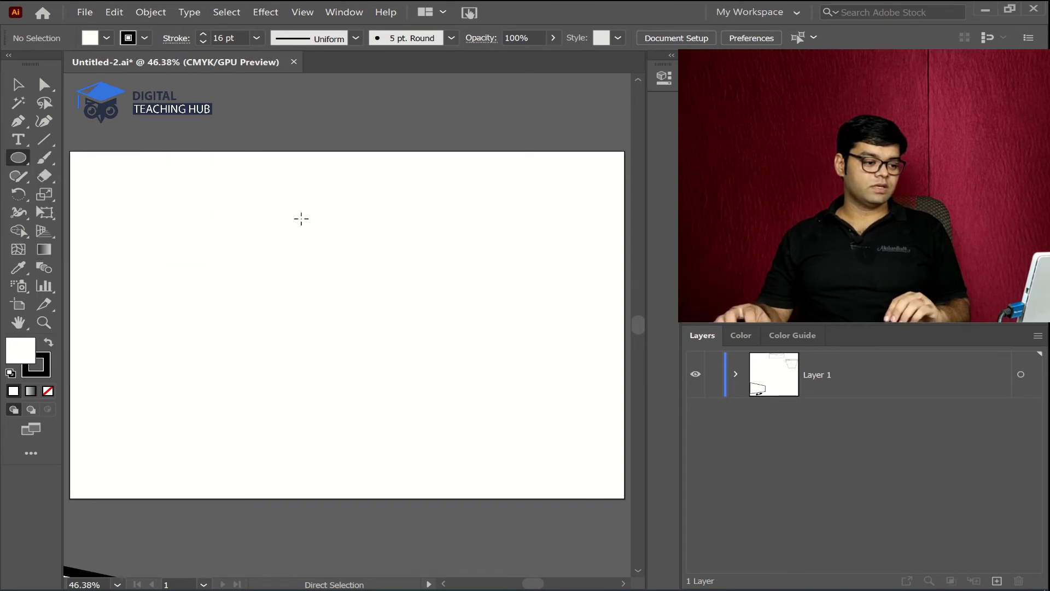
left_click_drag(401, 246, 536, 400)
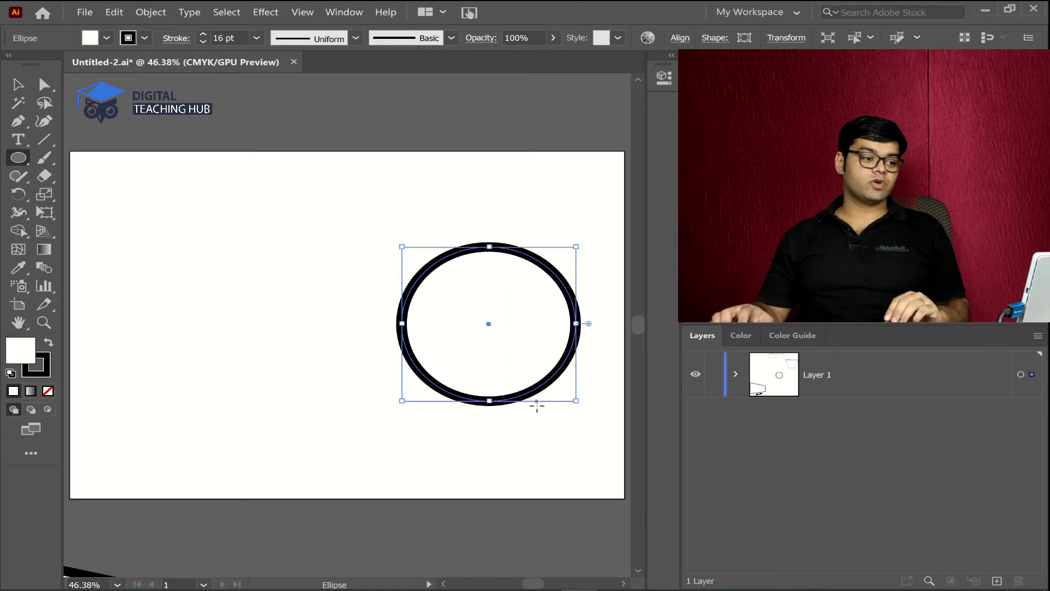
left_click(260, 39)
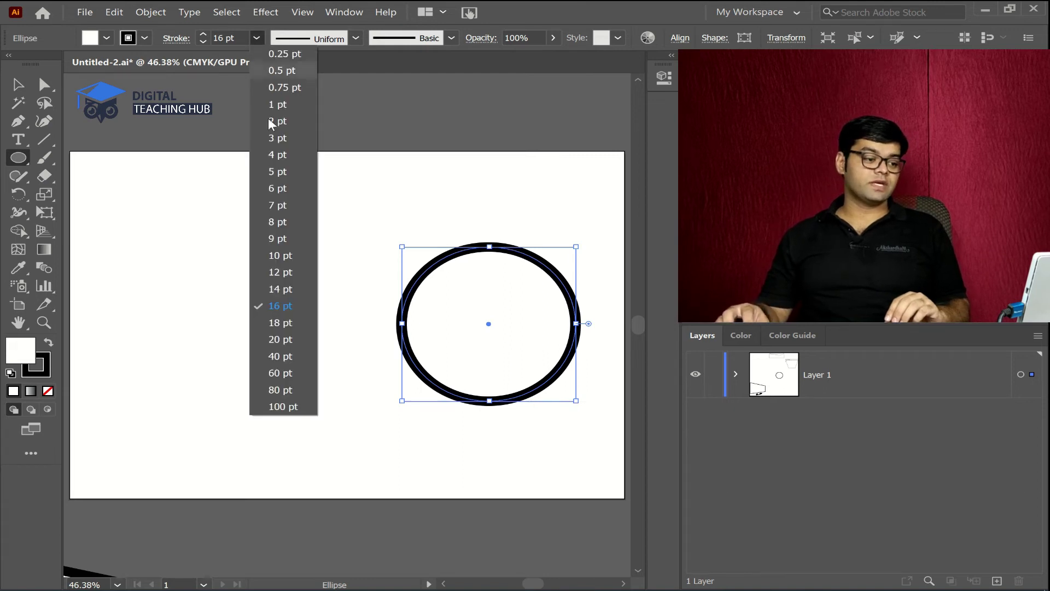
left_click(281, 123)
Move the ellipse slightly to the left with the Selection tool.
left_click_drag(165, 219, 327, 397)
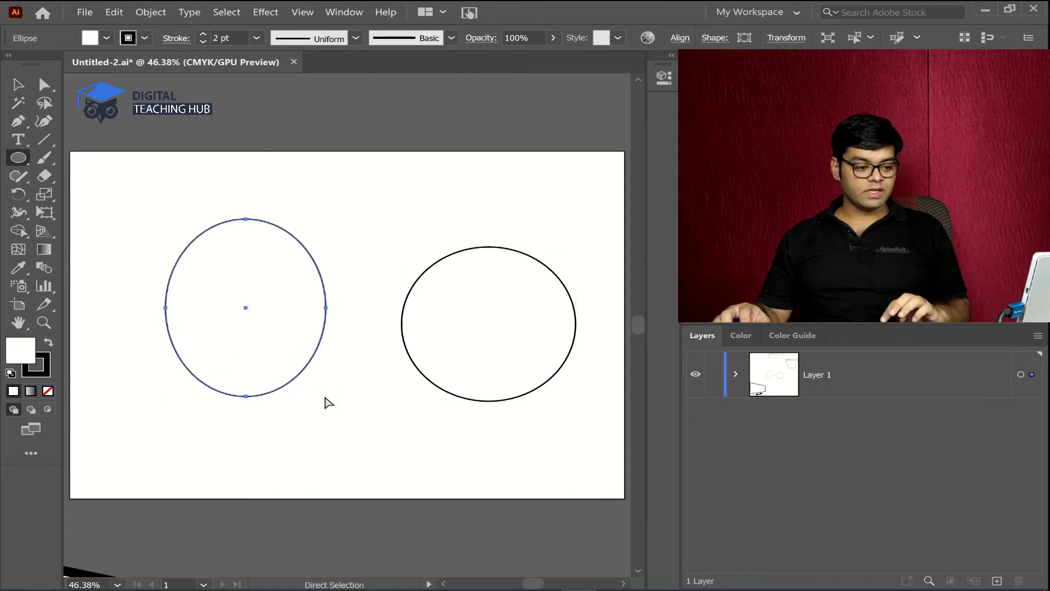
key("ctrl+z")
left_click(18, 84)
left_click_drag(486, 307, 451, 303)
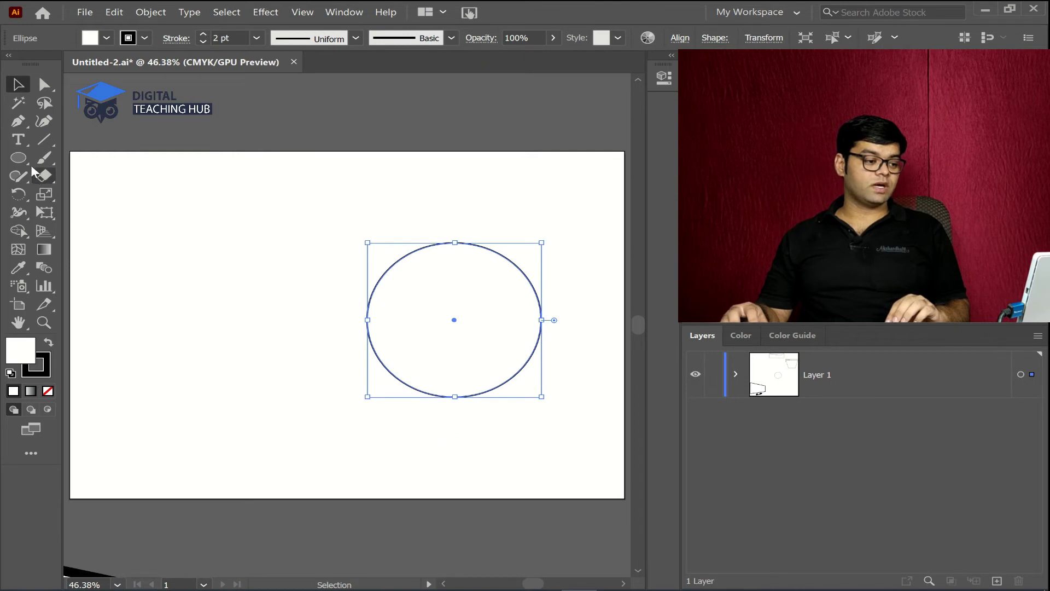
Draw a nearly square rectangle to the left of the ellipse.
left_click_drag(26, 155, 106, 157)
left_click_drag(118, 240, 272, 376)
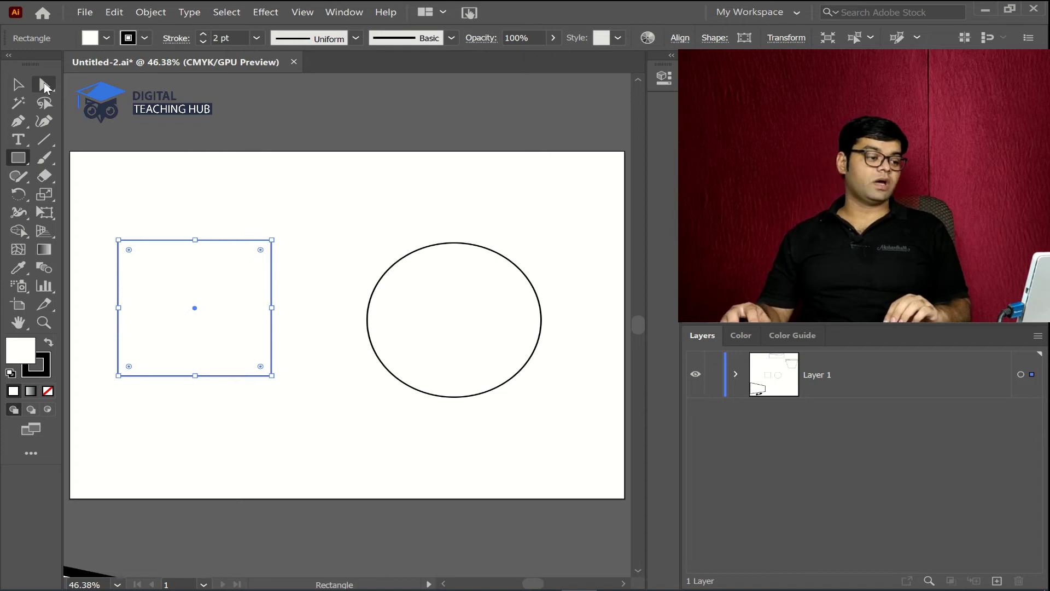
Compare the rectangle's corner anchors with the ellipse's anchors and curve handles using the Direct Selection tool.
left_click(44, 84)
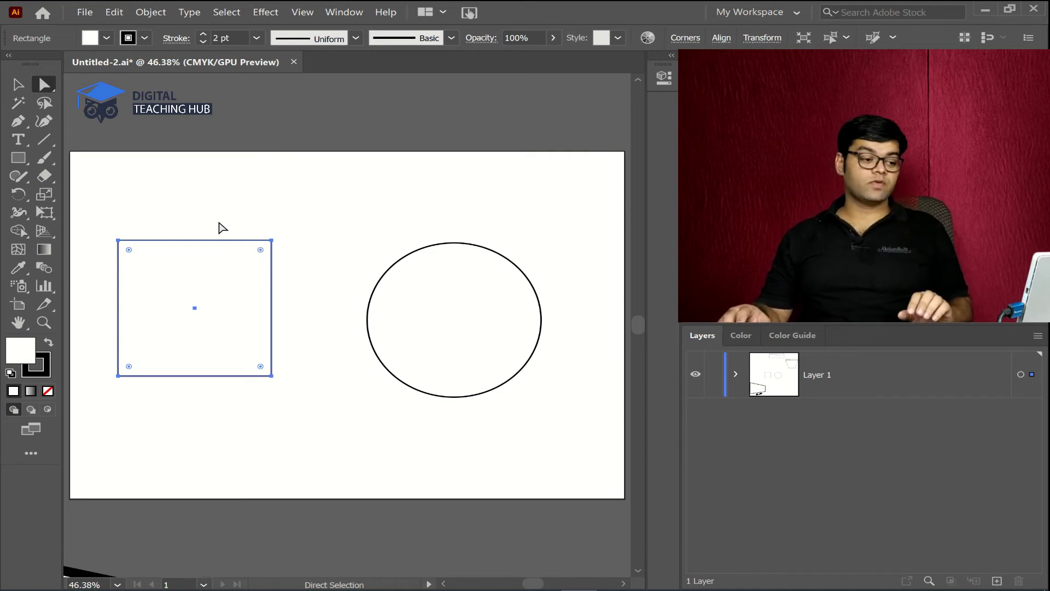
left_click(266, 232)
left_click_drag(111, 215, 297, 409)
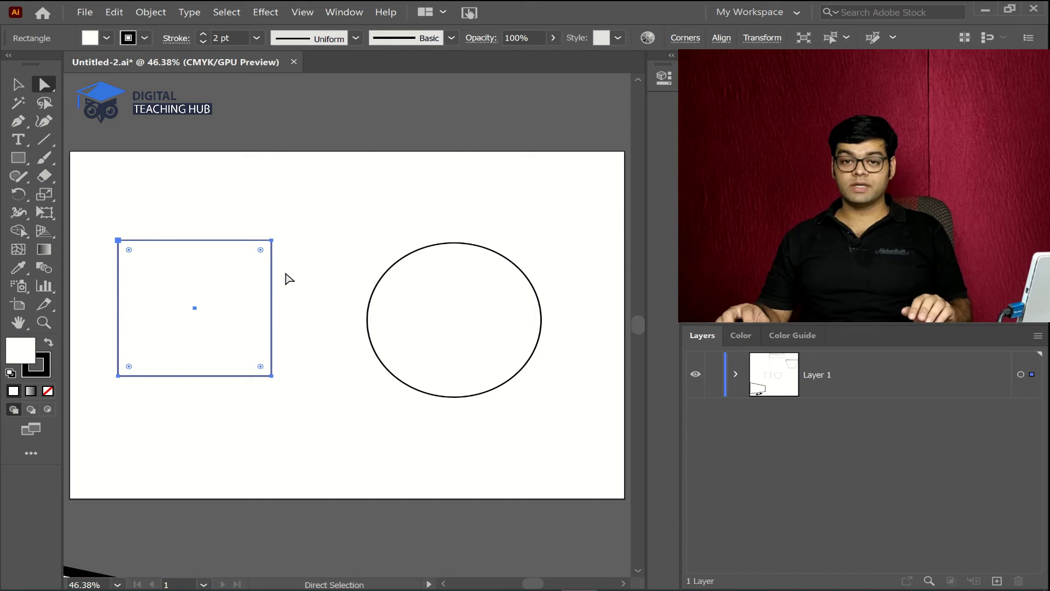
left_click_drag(339, 184, 560, 443)
left_click_drag(419, 216, 475, 273)
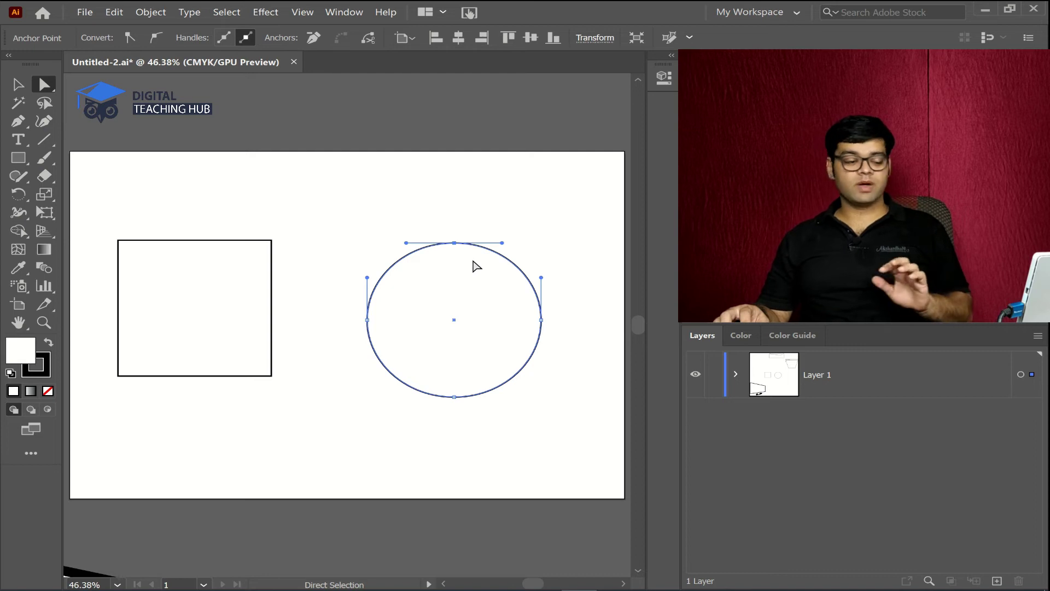
Delete the rectangle to the left of the ellipse.
left_click_drag(311, 200, 119, 429)
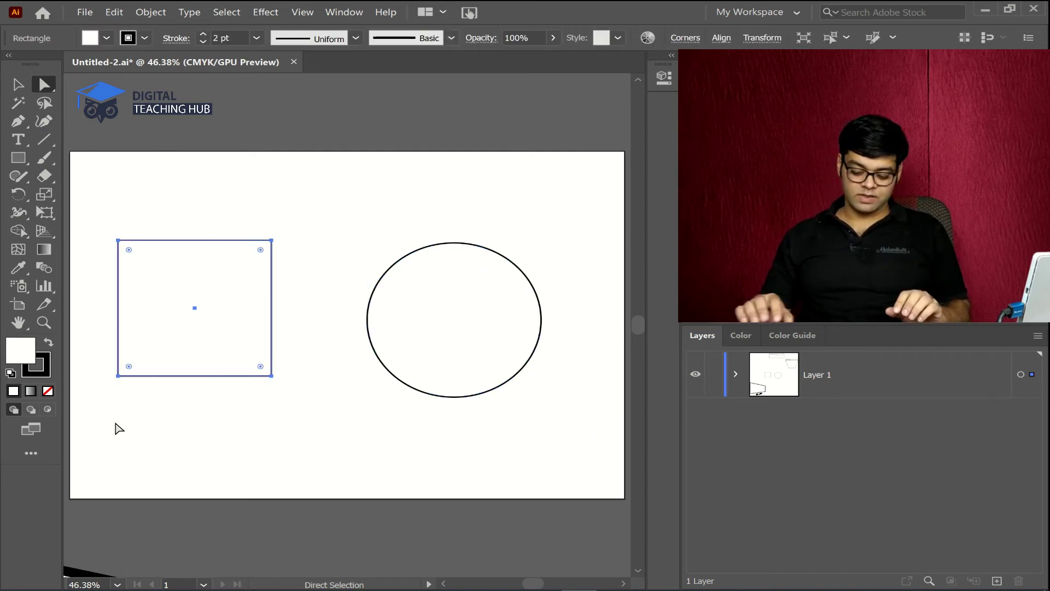
key("Delete")
Enlarge the ellipse to about one and a half times its size and move it near the artboard's centre.
left_click(459, 332)
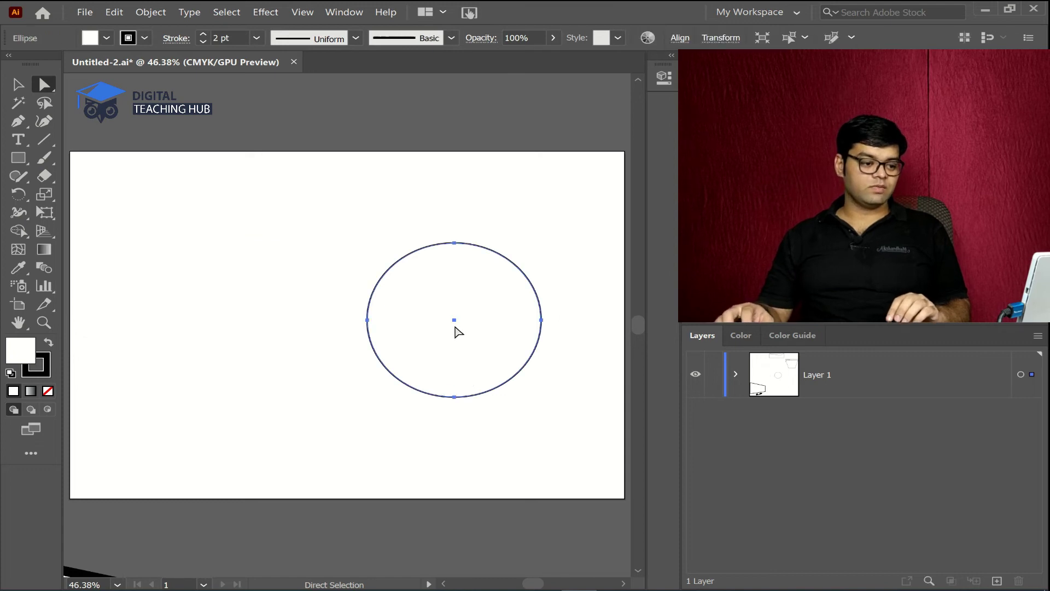
left_click(18, 85)
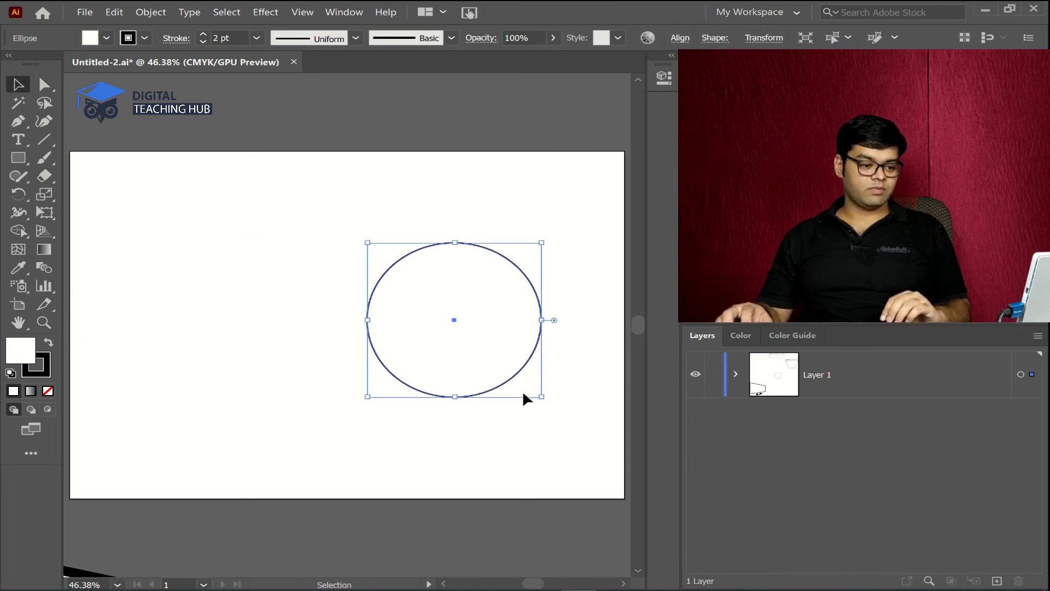
left_click_drag(542, 396, 629, 487)
left_click_drag(472, 330, 305, 298)
Select only the ellipse's top anchor point with the Direct Selection tool so its curve handles show.
left_click(45, 84)
left_click_drag(243, 193, 398, 239)
key("ctrl+space")
left_click_drag(356, 210, 428, 213)
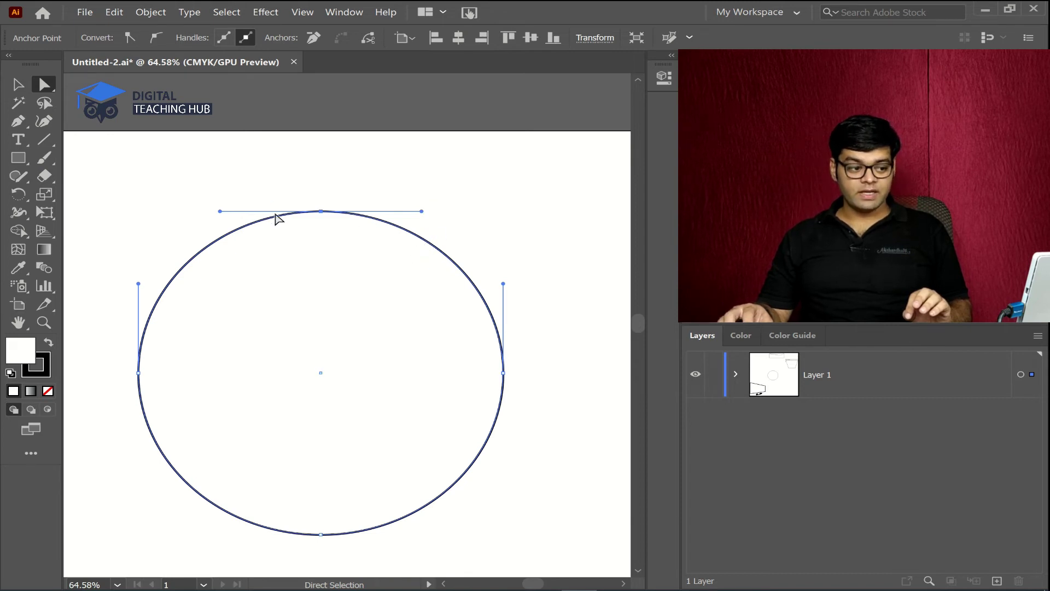
left_click(424, 225)
left_click_drag(422, 197, 290, 236)
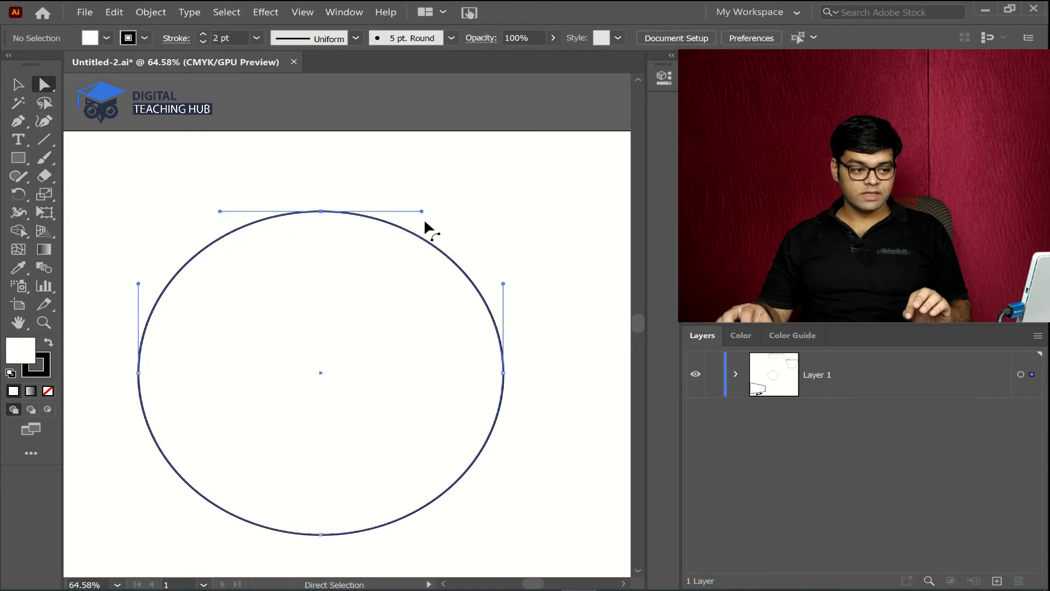
Try tilting the top anchor's right-hand handle downward by different amounts, undoing each change to the ellipse.
left_click_drag(421, 211, 413, 249)
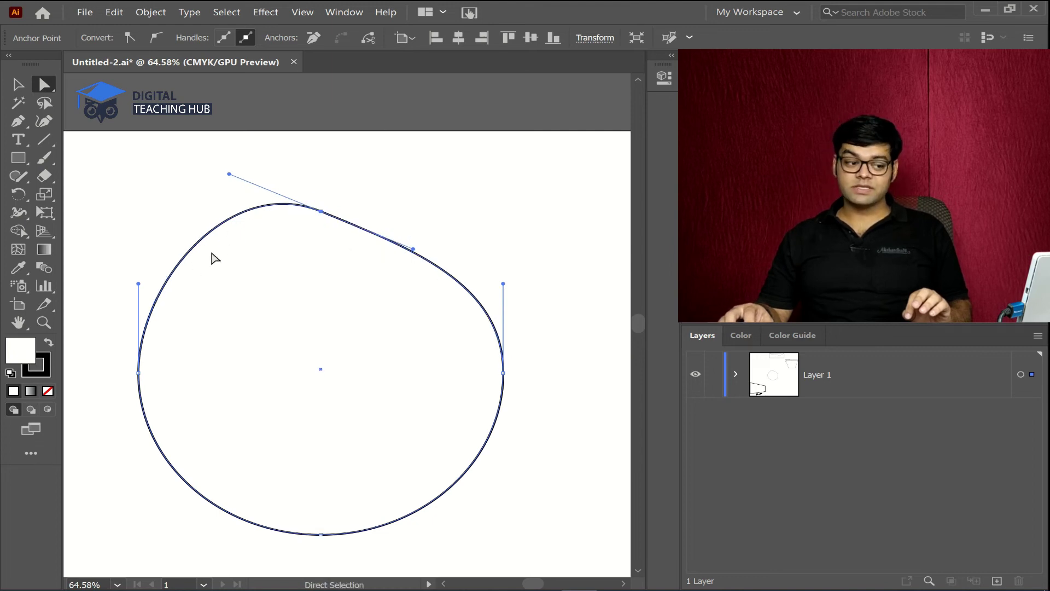
key("ctrl+z")
key("ctrl+z")
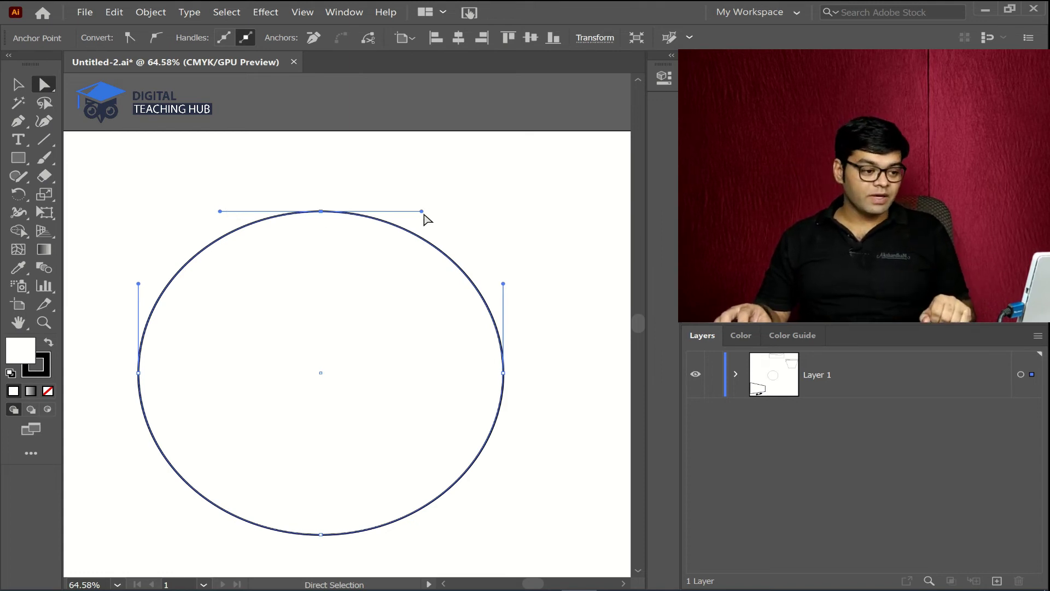
left_click_drag(421, 211, 409, 259)
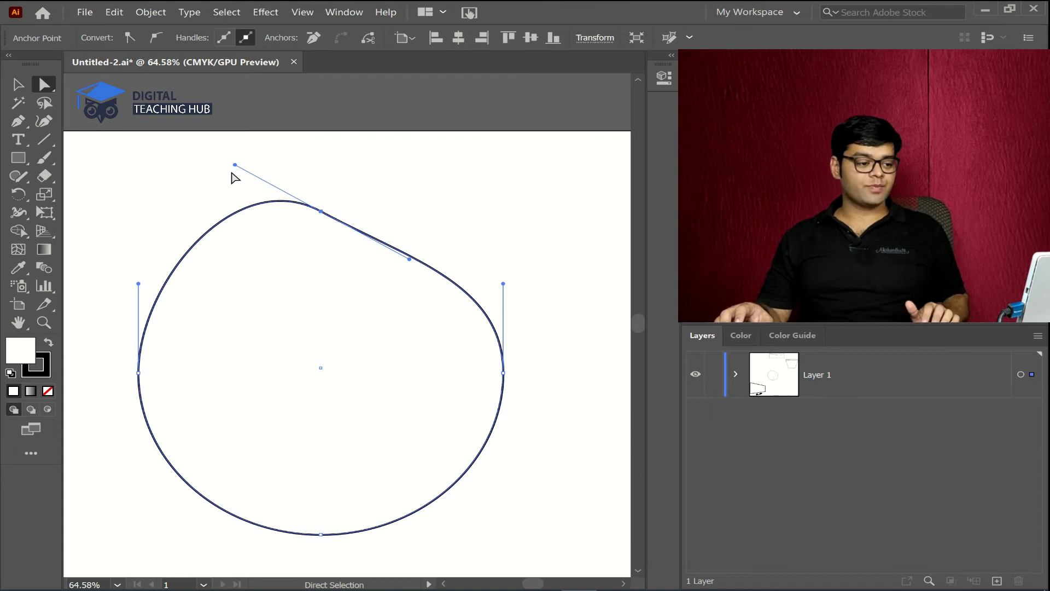
key("ctrl+z")
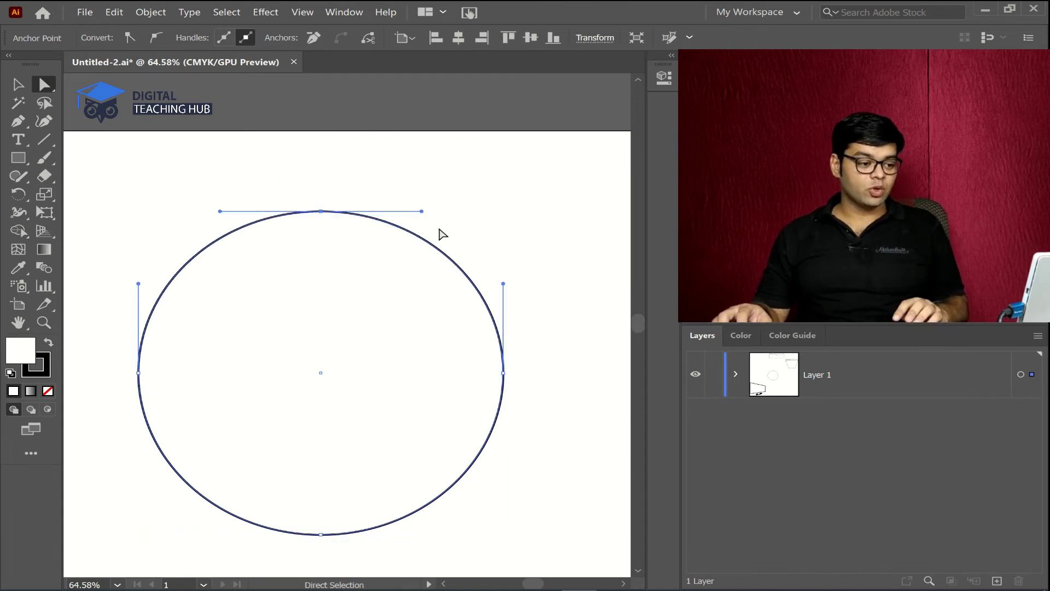
left_click_drag(422, 212, 390, 320)
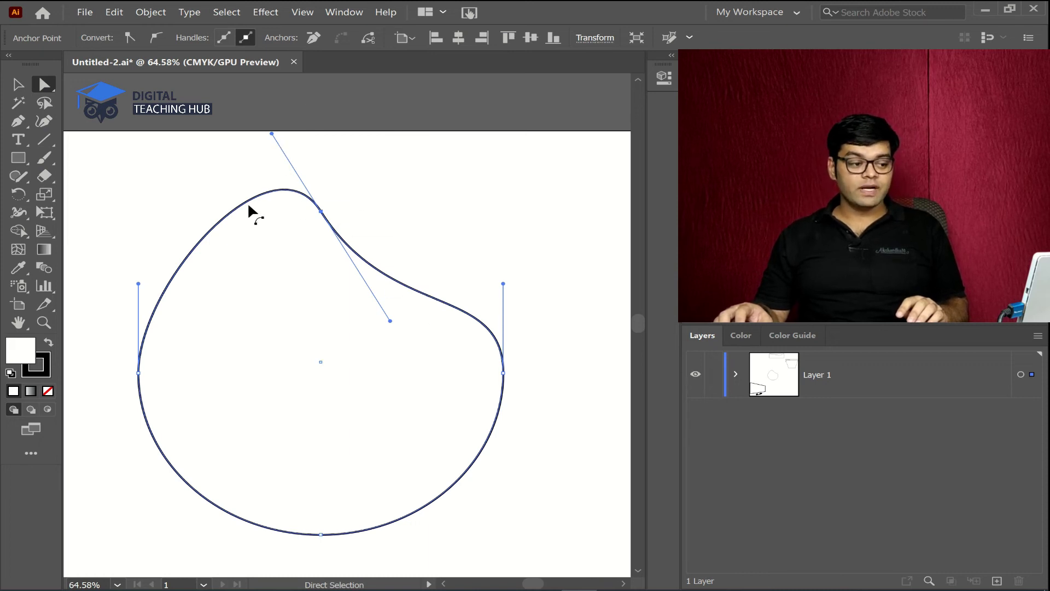
key("ctrl+z")
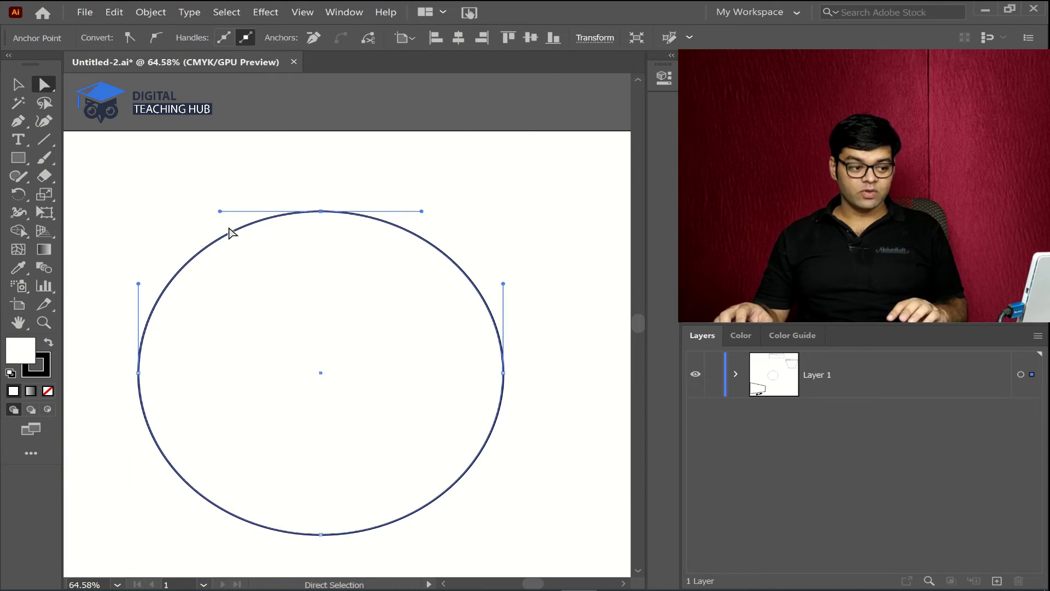
Select the ellipse's right, bottom, left and top anchor points one after another to inspect each one's curve handles.
left_click_drag(530, 298, 491, 446)
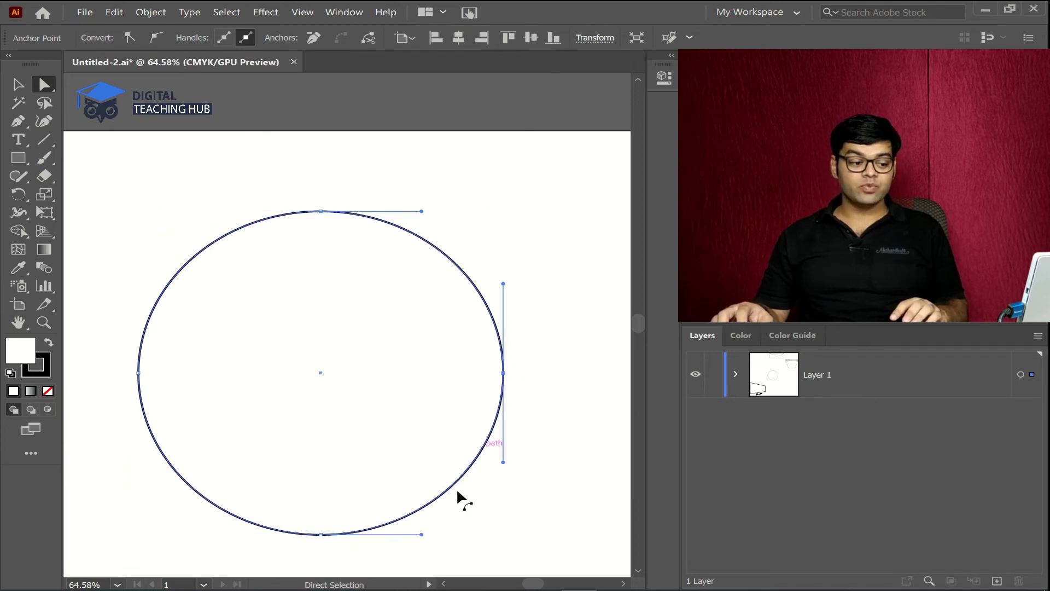
left_click_drag(430, 559, 250, 549)
left_click_drag(109, 351, 171, 422)
left_click_drag(294, 184, 359, 229)
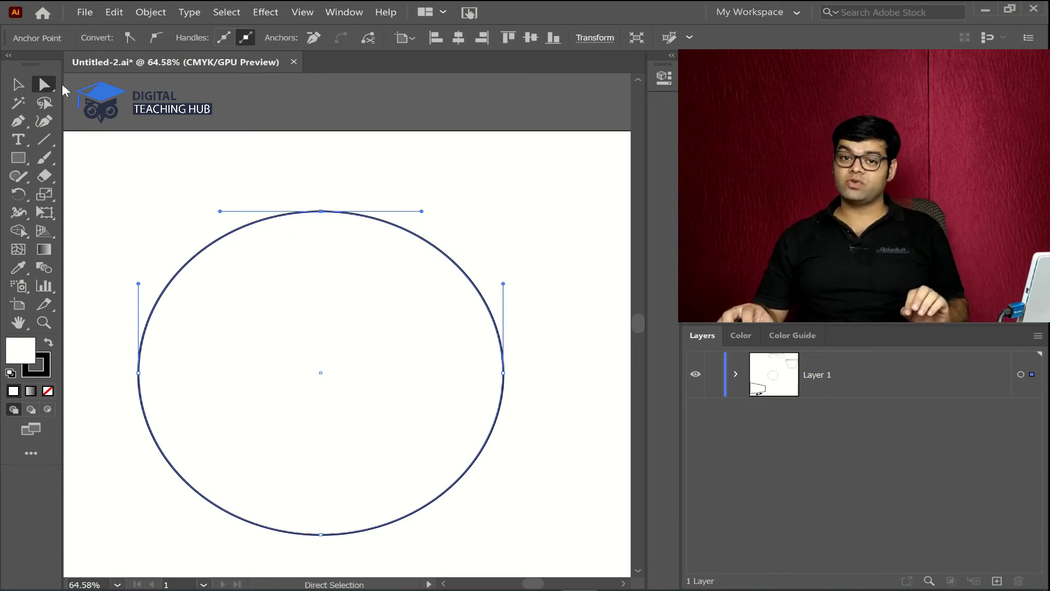
Move the whole ellipse slightly up and to the right with the Selection tool, then reselect it.
left_click(18, 84)
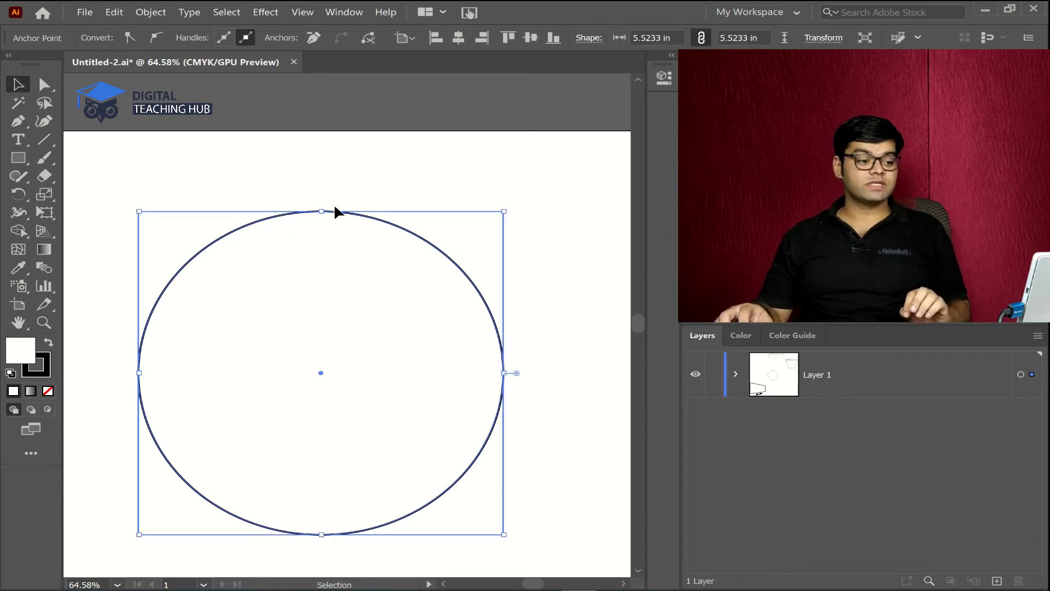
left_click_drag(346, 290, 361, 285)
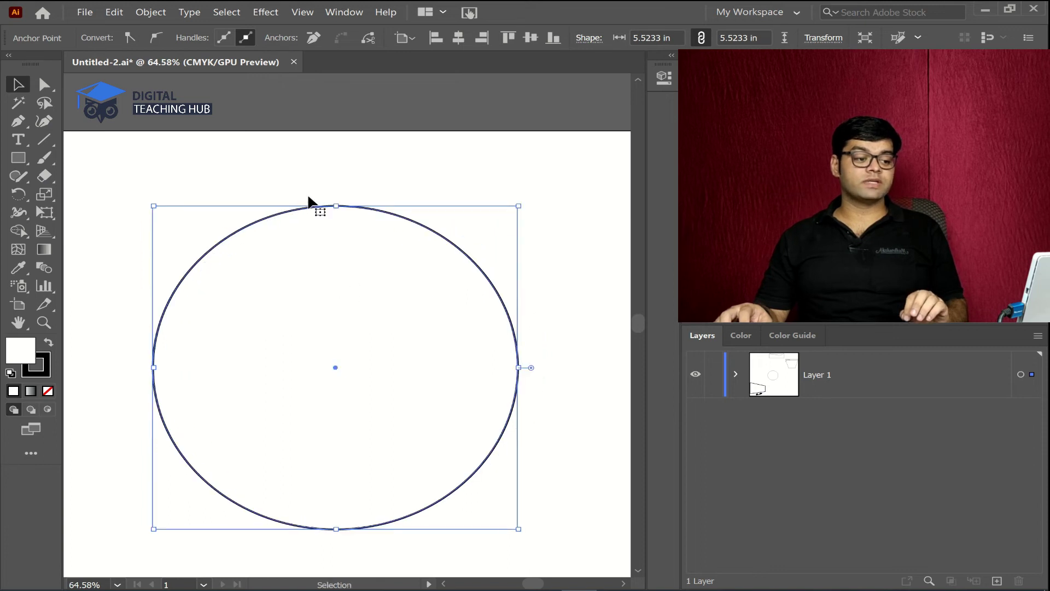
left_click_drag(312, 192, 353, 222)
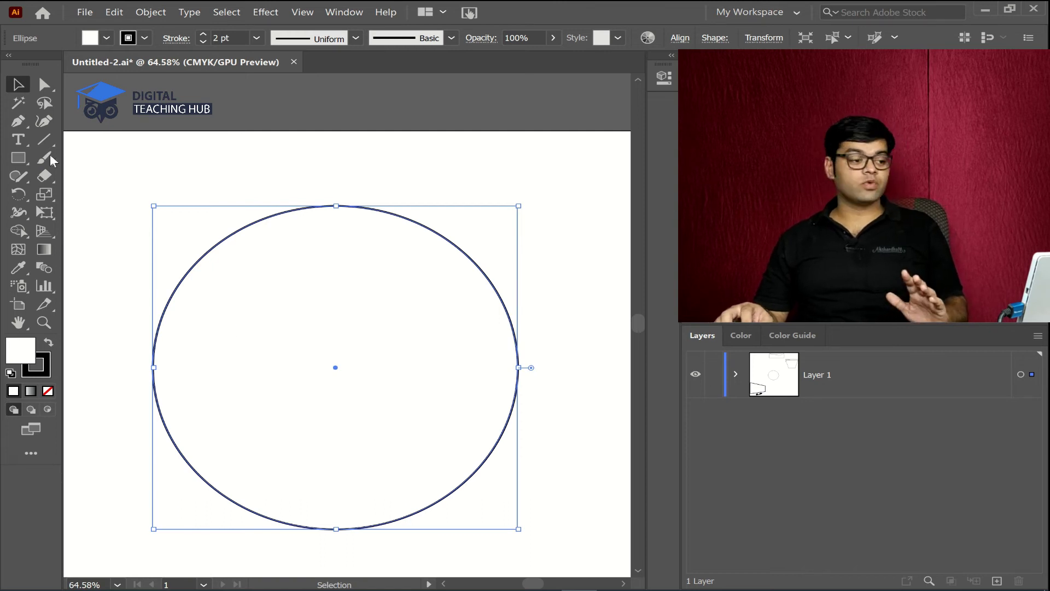
Examine the handles of the ellipse's individual anchor points with the Direct Selection tool, ending on the top anchor.
left_click(48, 87)
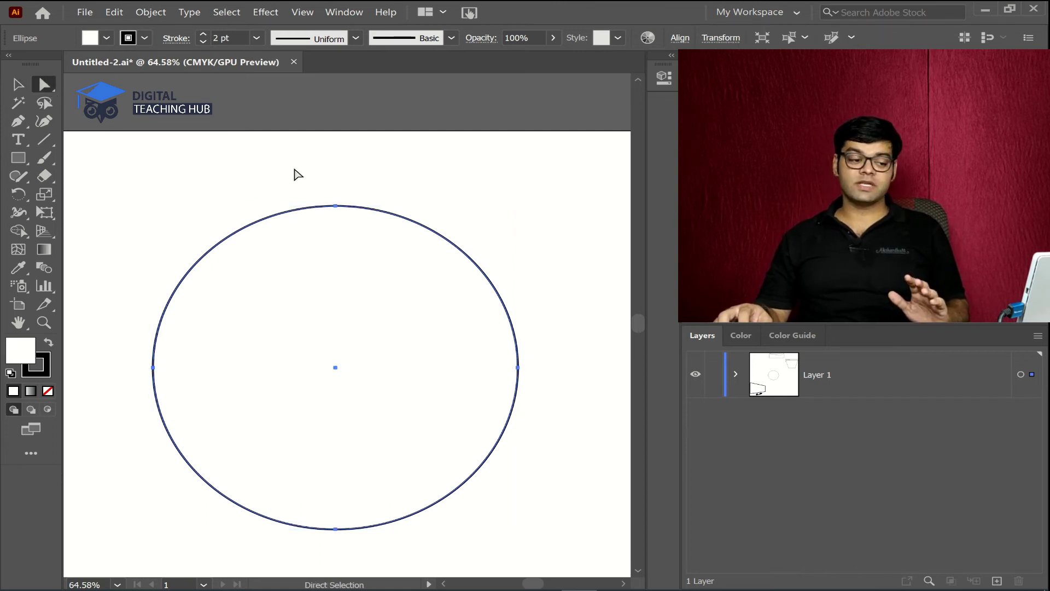
left_click(313, 208)
left_click_drag(539, 317, 502, 460)
left_click_drag(131, 349, 178, 388)
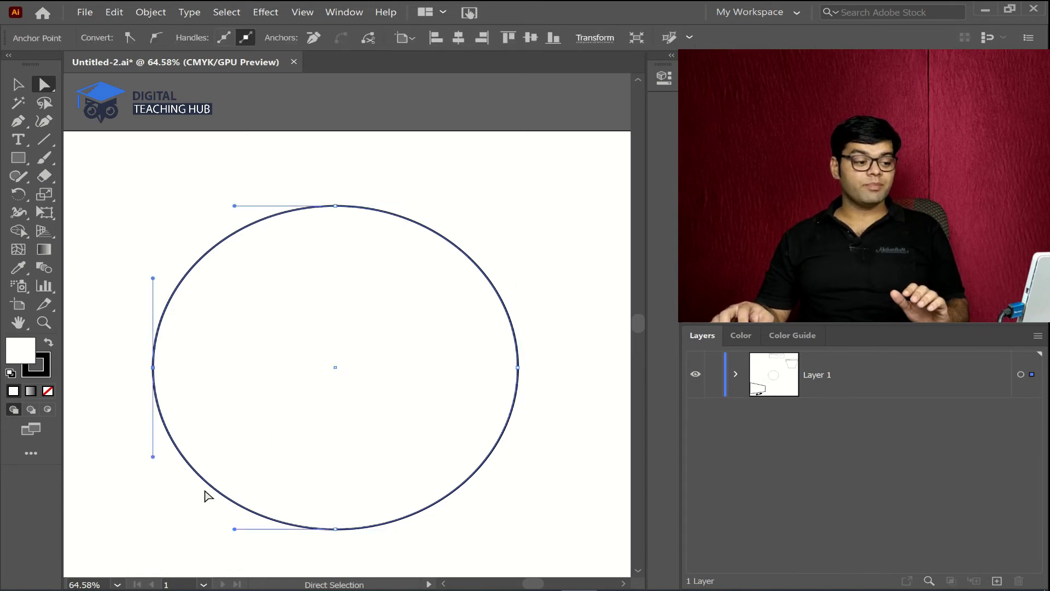
left_click_drag(346, 539, 293, 499)
left_click_drag(377, 228, 377, 227)
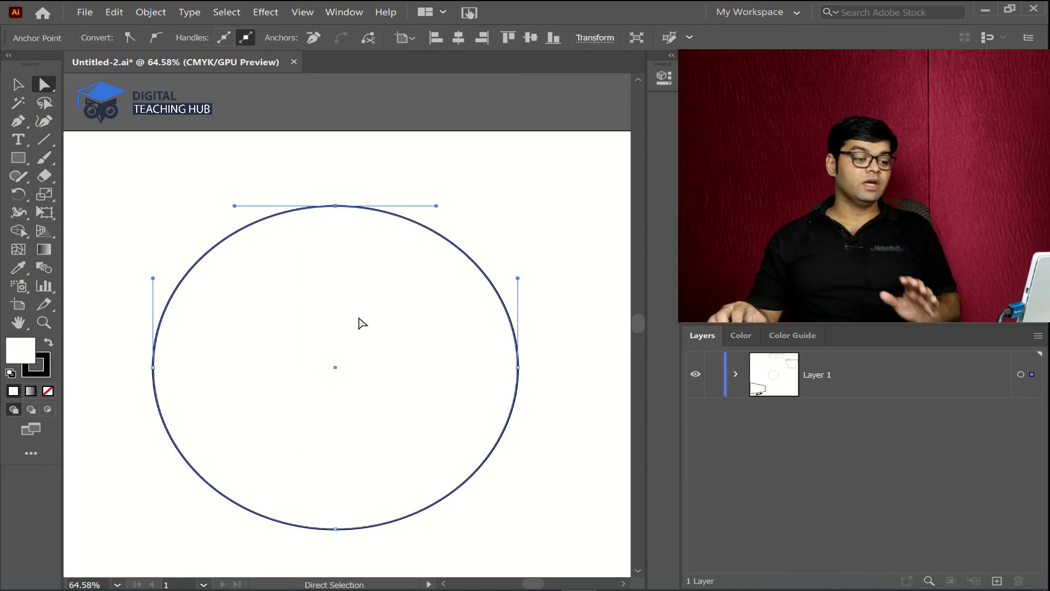
Scale the ellipse down to about 85% of its size and reposition it in the artboard's lower middle.
key("ctrl+minus")
key("ctrl+minus")
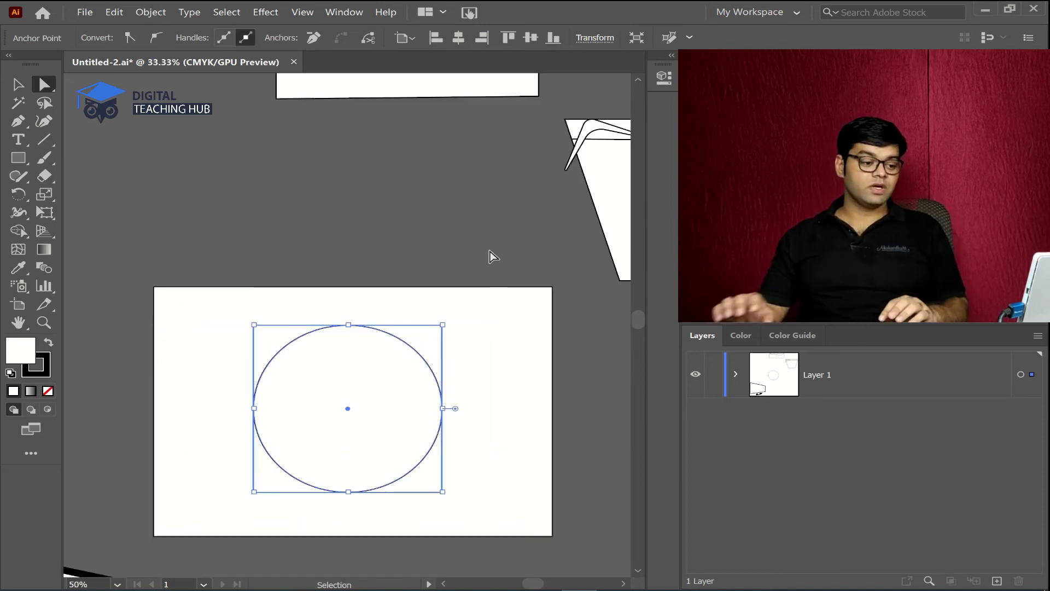
key("ctrl+0")
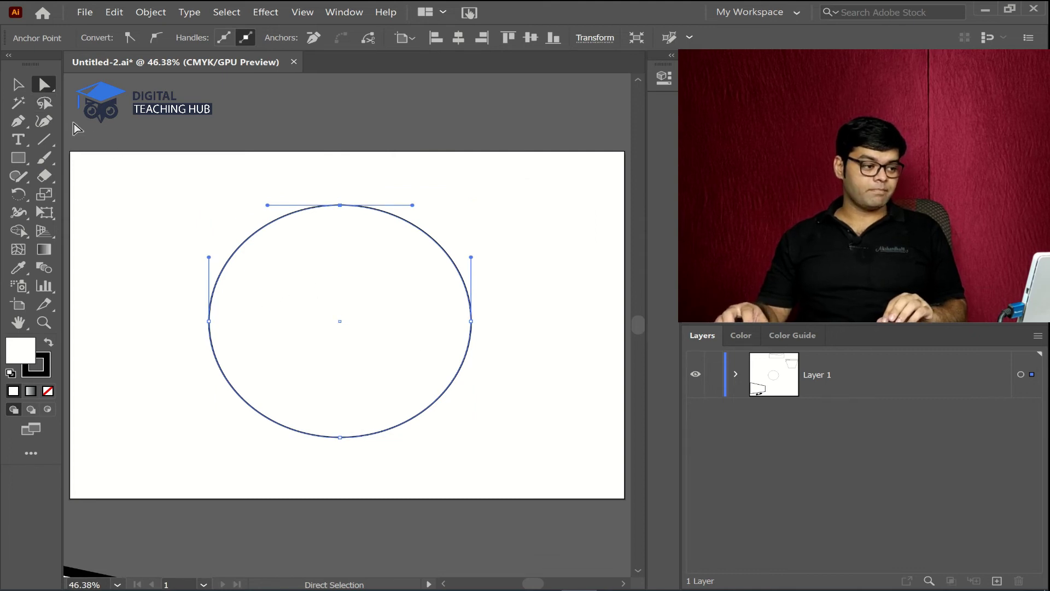
key("v")
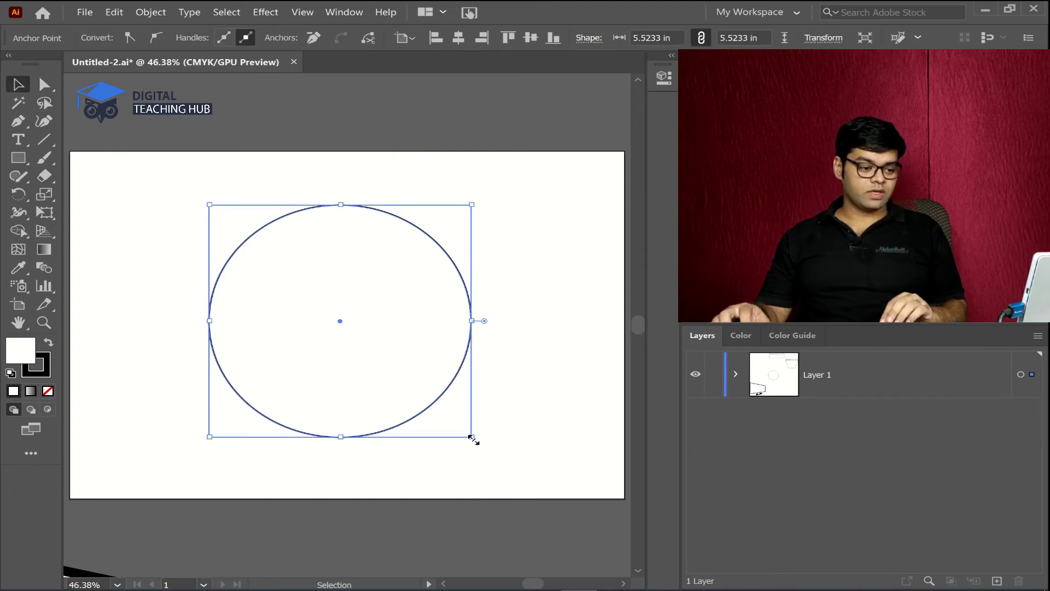
left_click_drag(474, 439, 432, 401)
left_click_drag(336, 268, 325, 307)
Raise only the ellipse's top anchor point straight up to about Y 0.88 in, making an egg shape.
key("a")
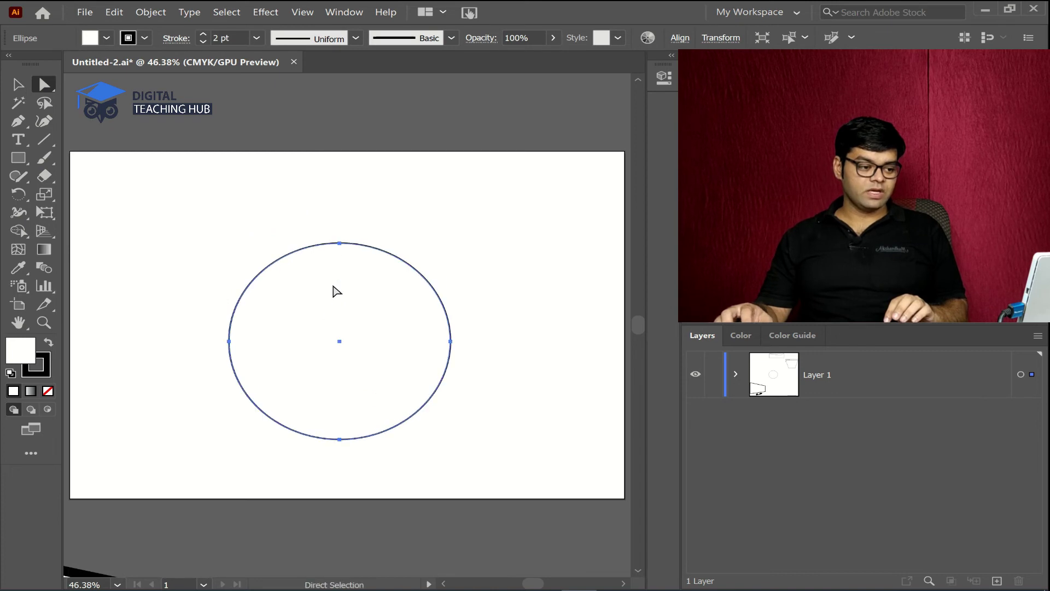
left_click(337, 243)
left_click_drag(337, 244, 338, 188)
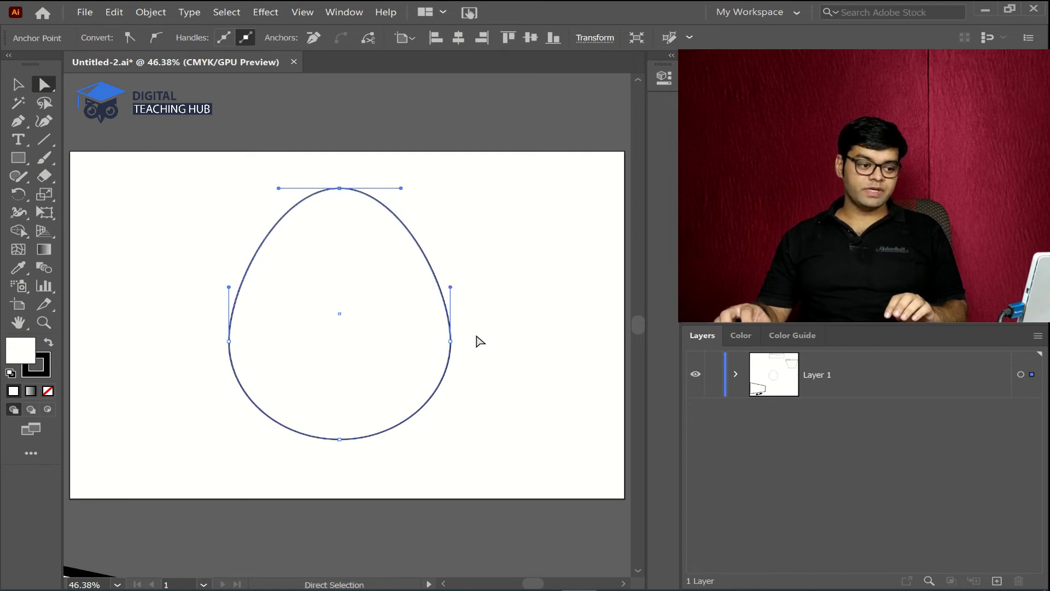
Tilt the upper handles of the right and left anchor points inward to narrow the upper half of the shape.
left_click(450, 340)
left_click_drag(450, 287, 428, 280)
left_click_drag(193, 332, 253, 357)
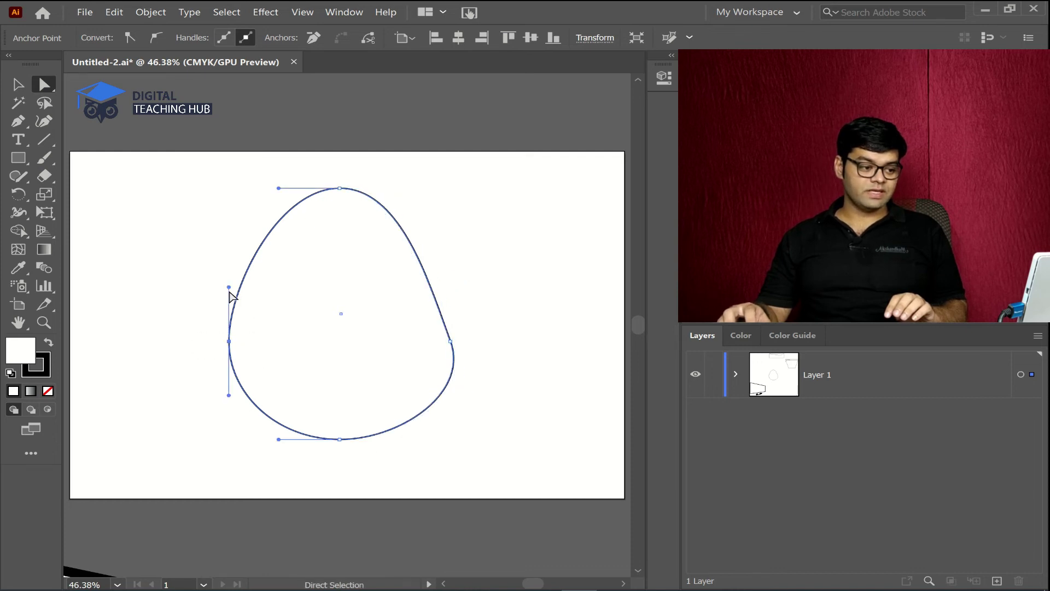
left_click_drag(229, 287, 249, 287)
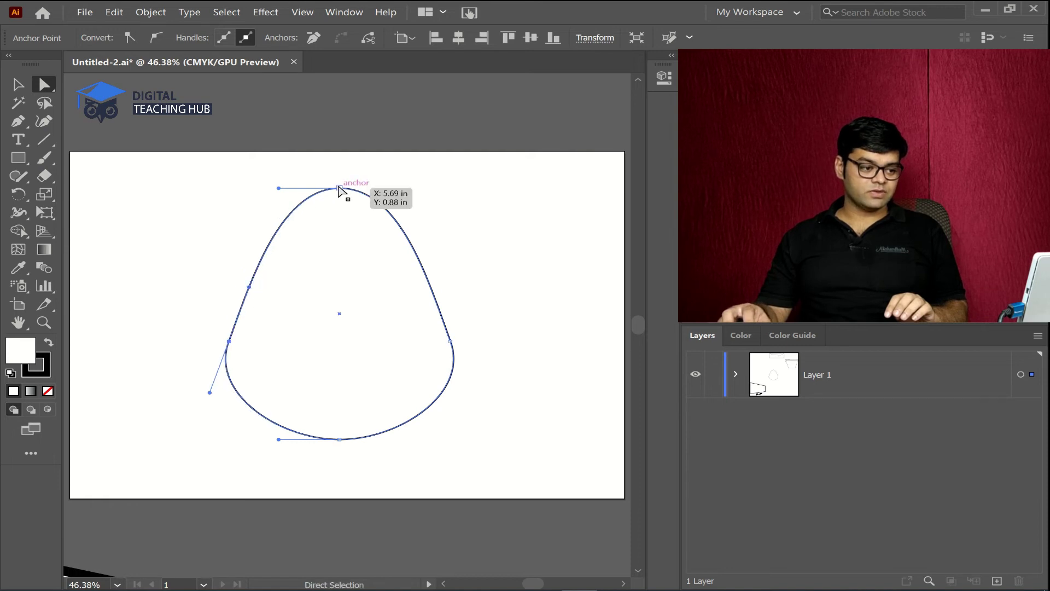
Lower the top anchor point slightly and tilt both side anchors' upper handles further inward to refine the pear shape.
left_click_drag(339, 188, 340, 208)
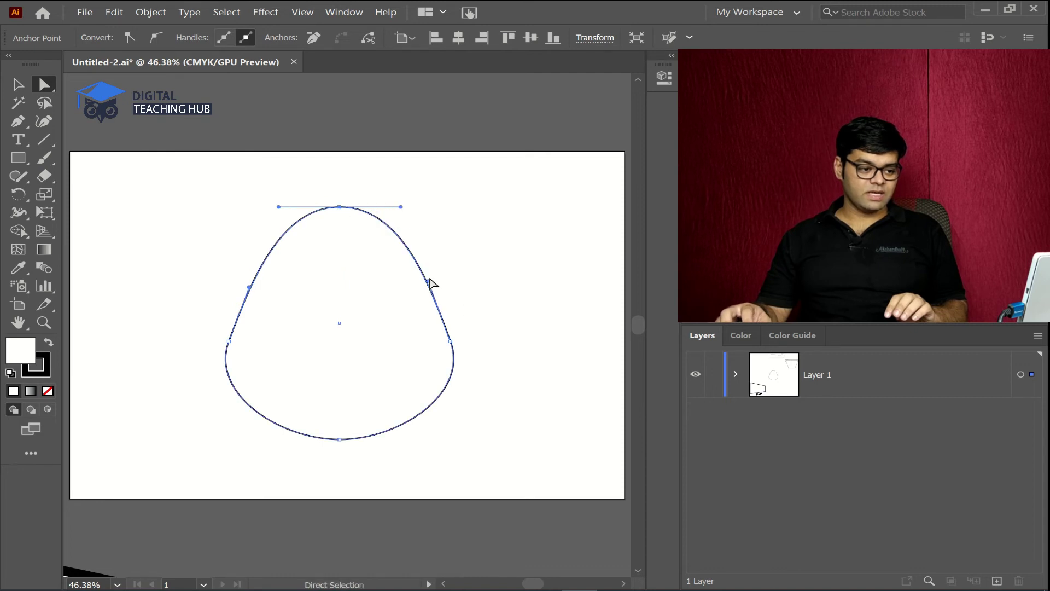
left_click_drag(427, 280, 418, 282)
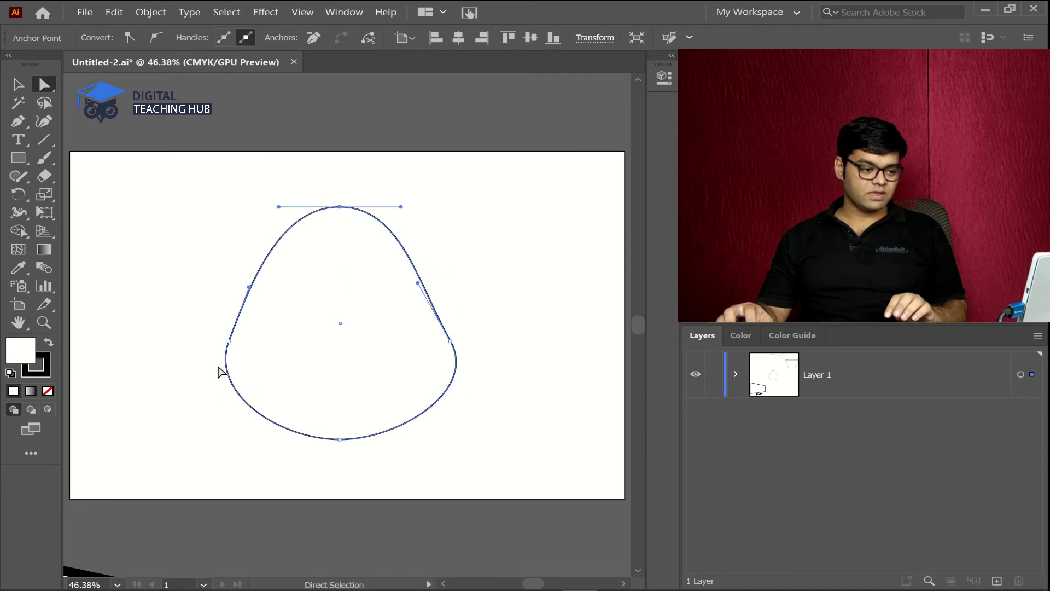
left_click(229, 341)
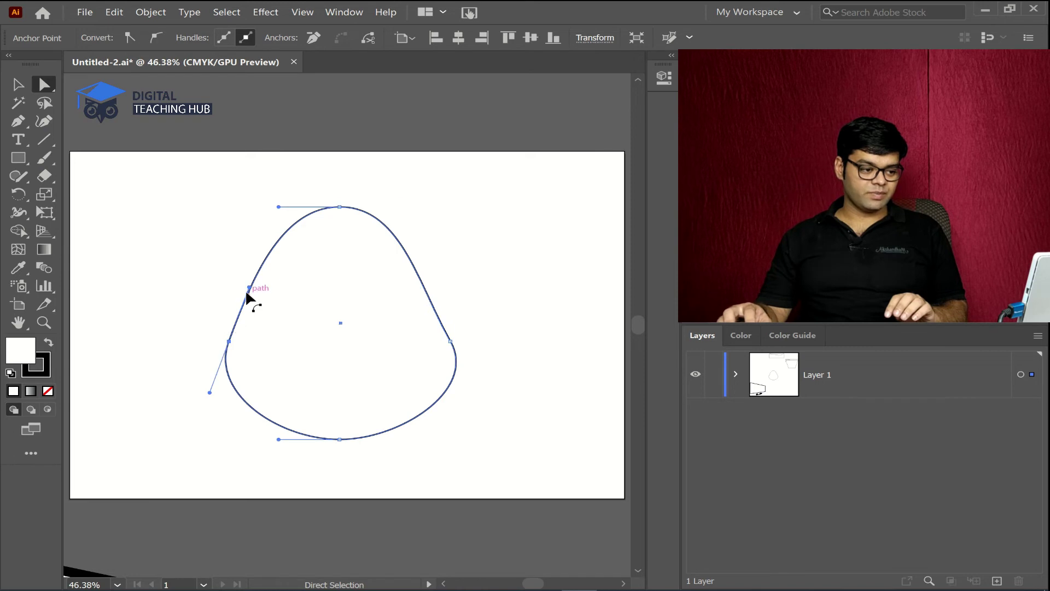
left_click_drag(249, 288, 258, 291)
left_click(502, 310)
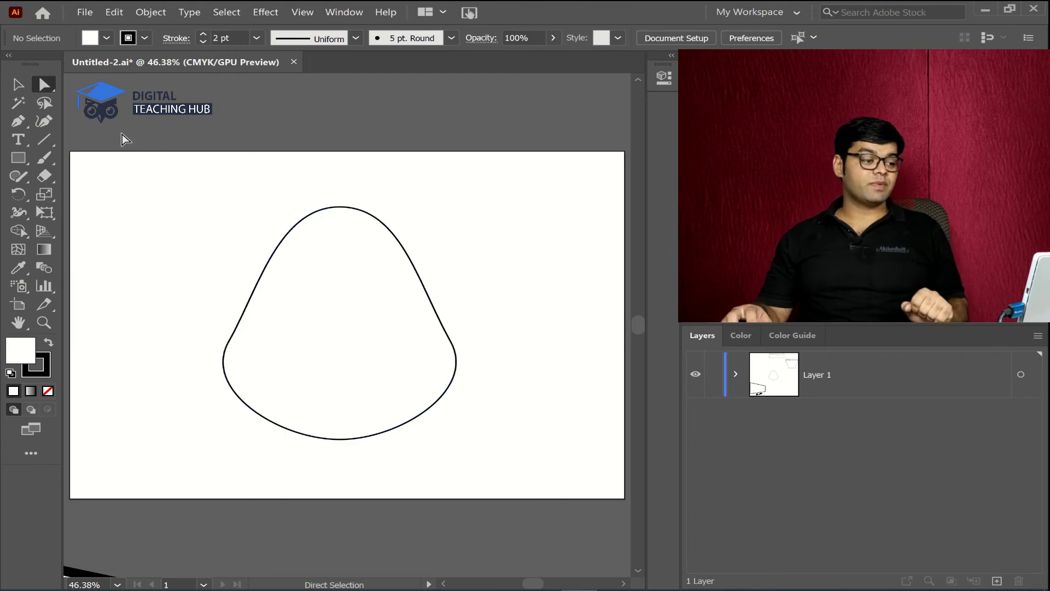
Draw a short stem with the Arc tool, curving up and to the right from the pear's top anchor point.
left_click(43, 141)
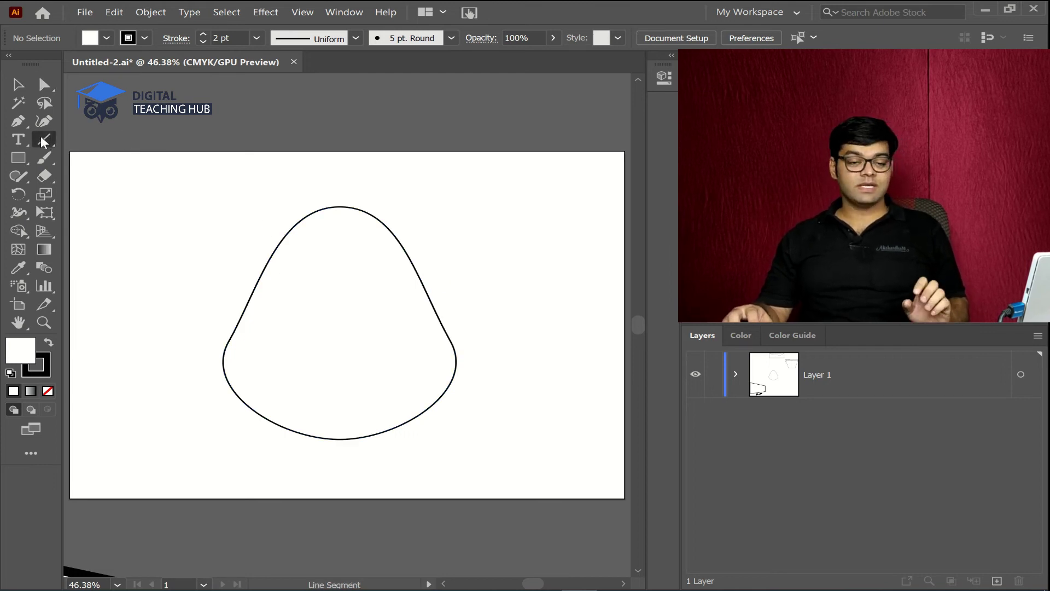
left_click_drag(44, 141, 112, 159)
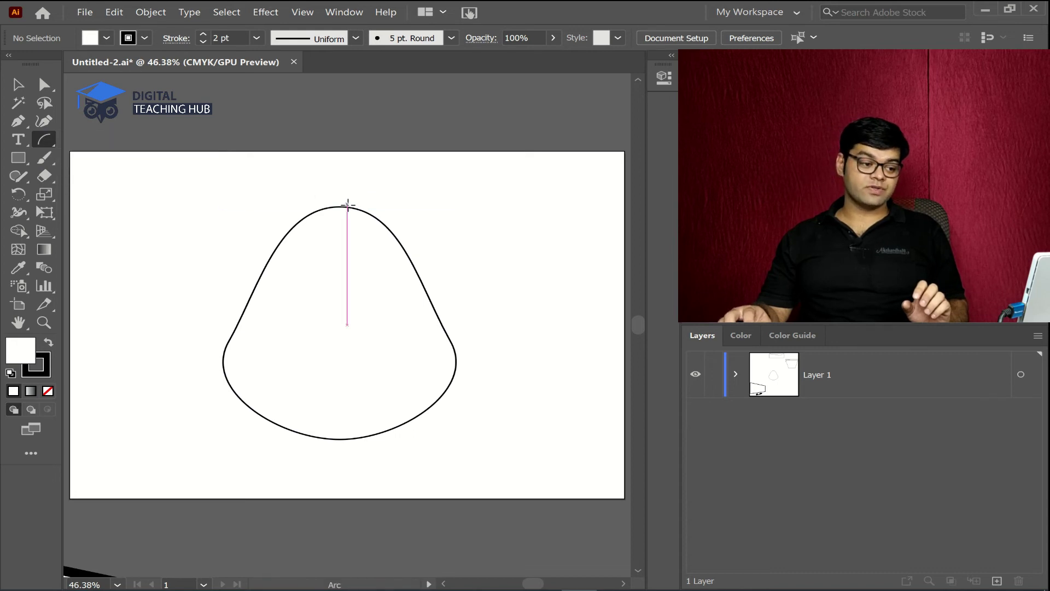
left_click_drag(340, 207, 365, 161)
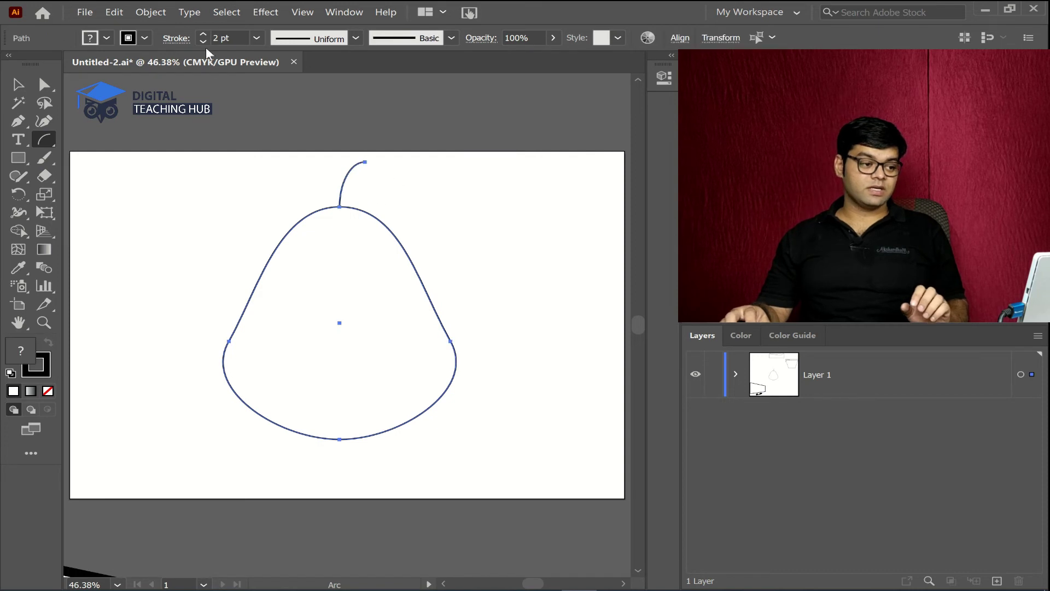
Try a 7 pt stroke on both the pear body and the stem, and undo it.
left_click(256, 38)
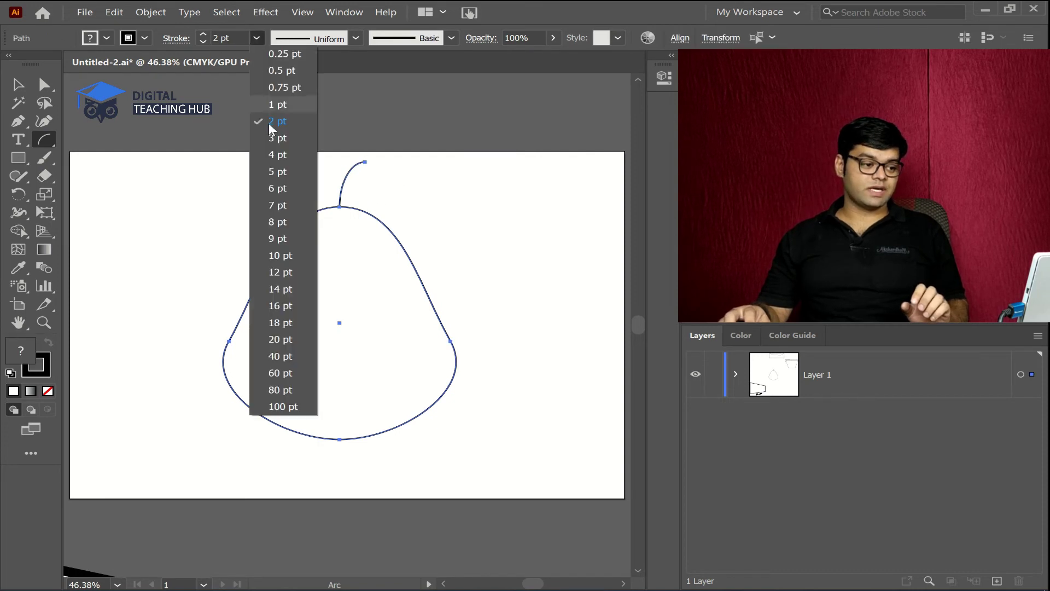
left_click(277, 202)
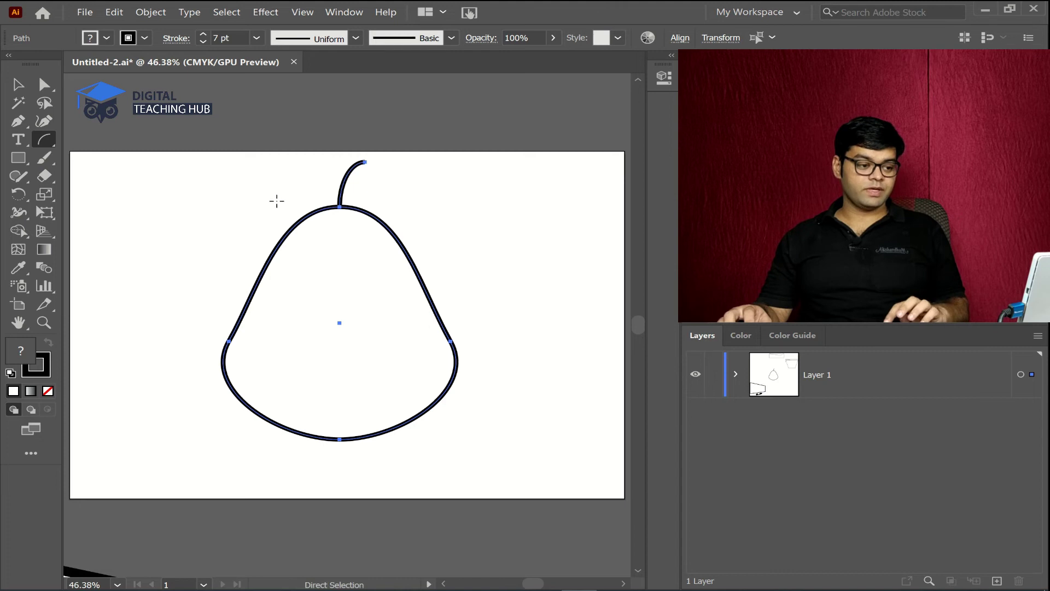
key("ctrl+z")
Select only the stem and thicken its stroke through 5 pt and 8 pt to 12 pt, then deselect it.
key("a")
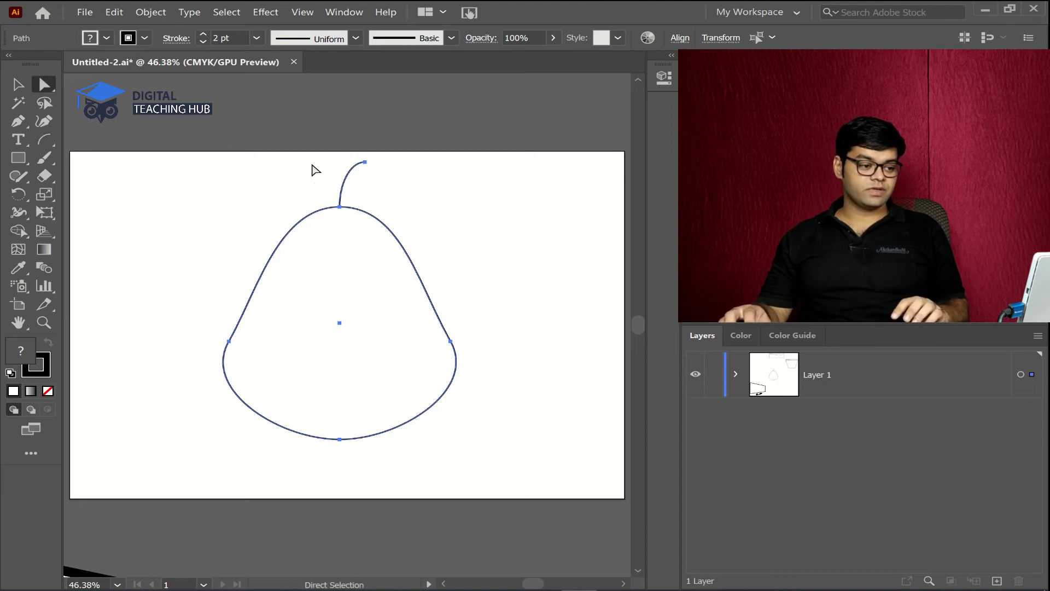
left_click(338, 178)
left_click(13, 85)
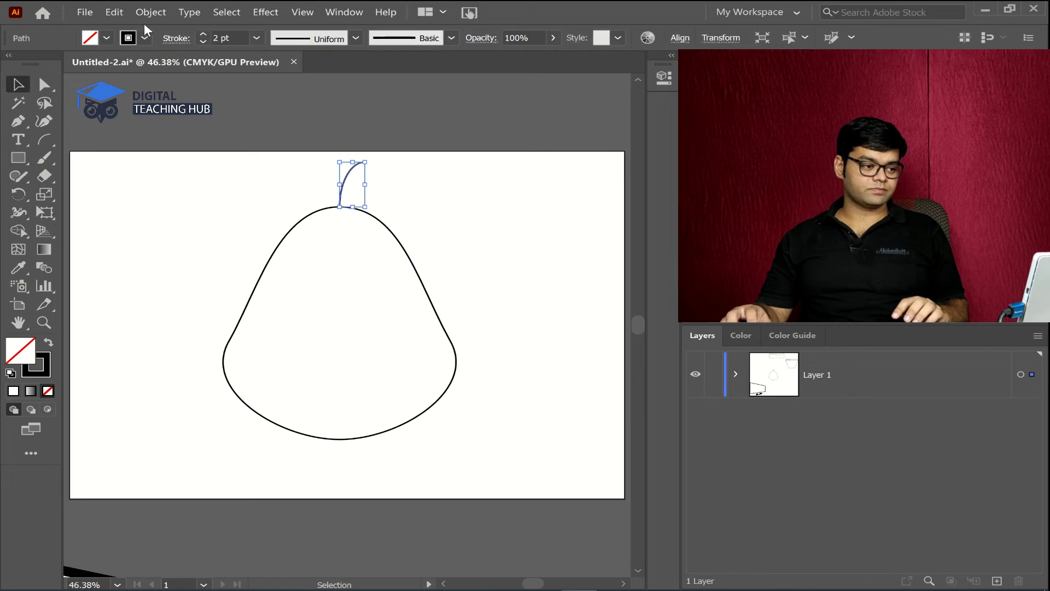
left_click(257, 38)
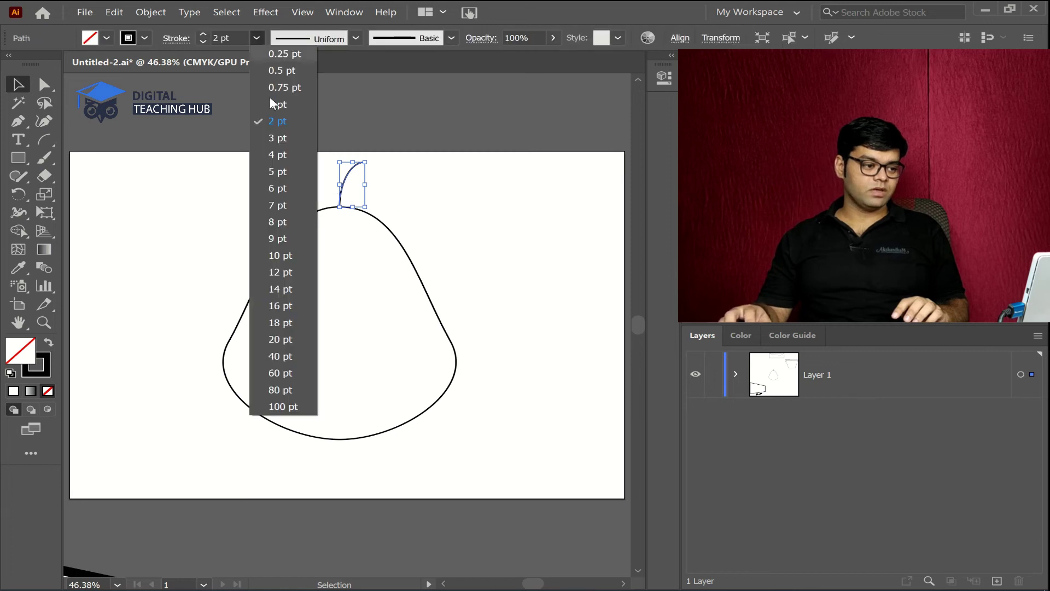
left_click(275, 174)
left_click(257, 37)
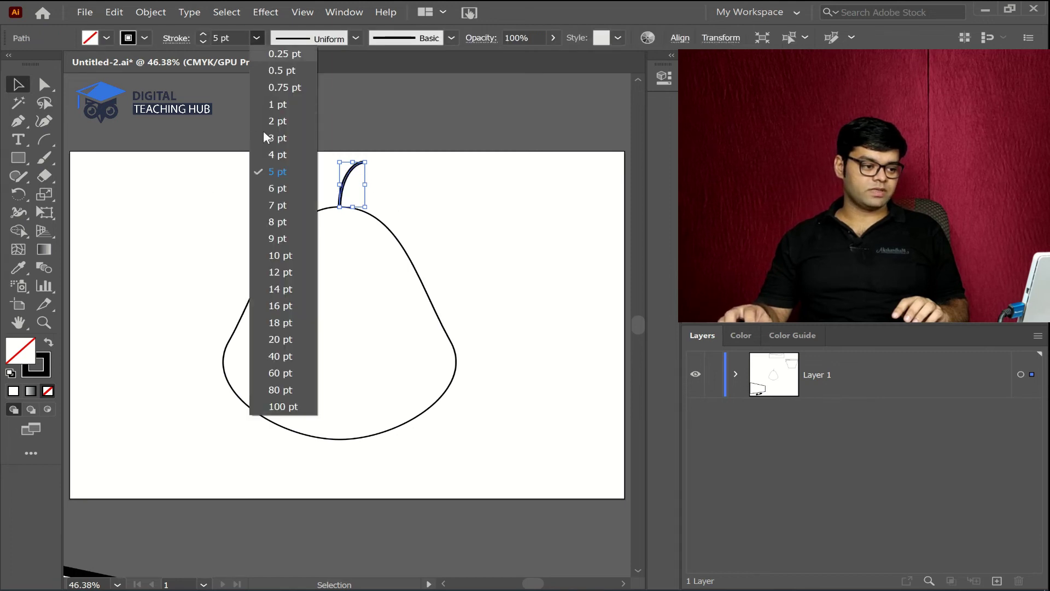
left_click(274, 218)
left_click(257, 37)
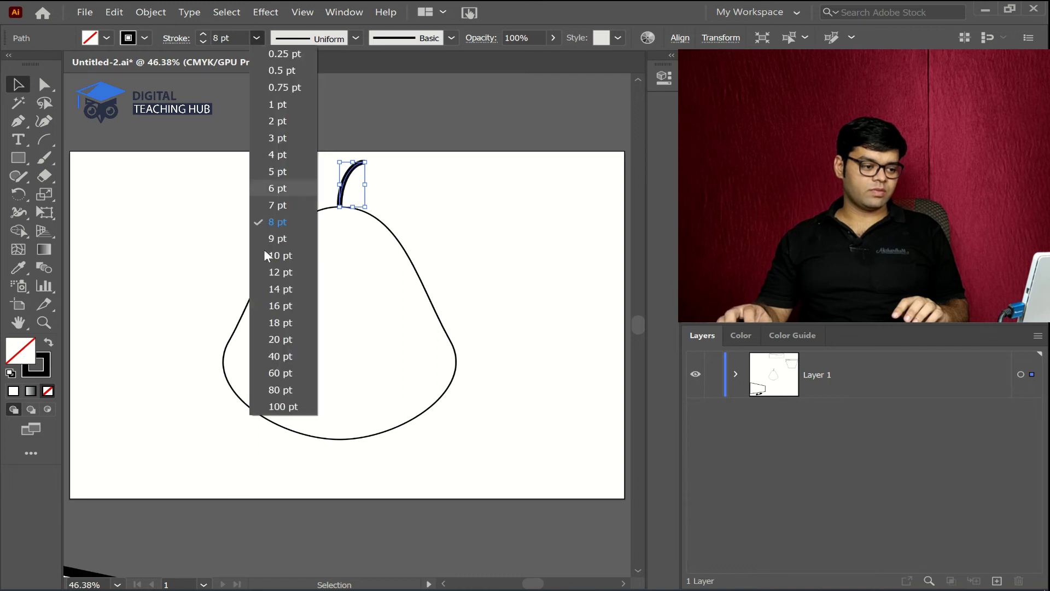
left_click(275, 271)
left_click(459, 206)
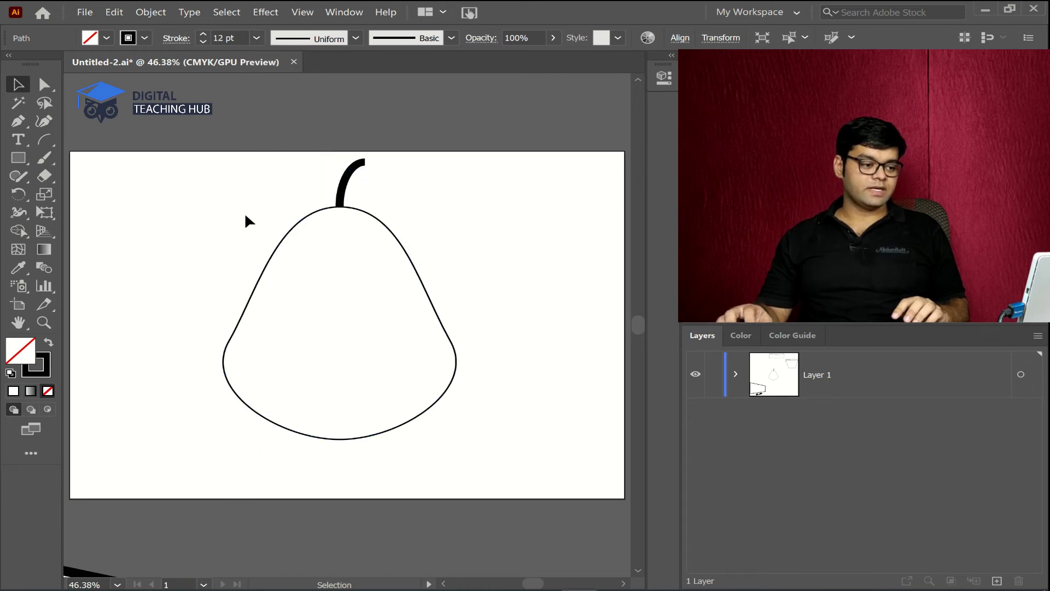
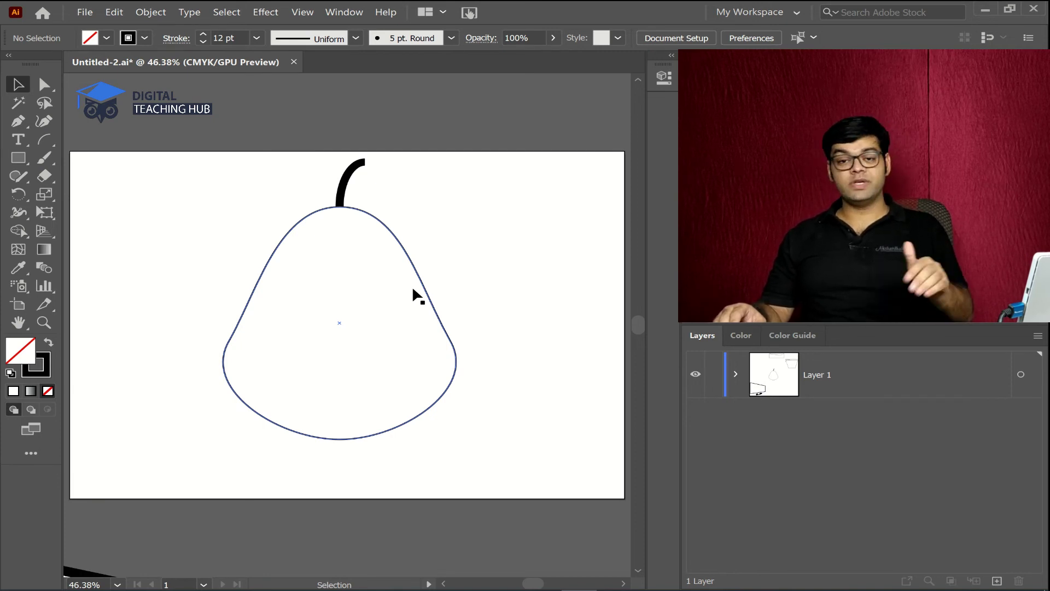
Group the pear body with its stem and move the group off the artboard, above its left half.
left_click_drag(140, 154, 521, 457)
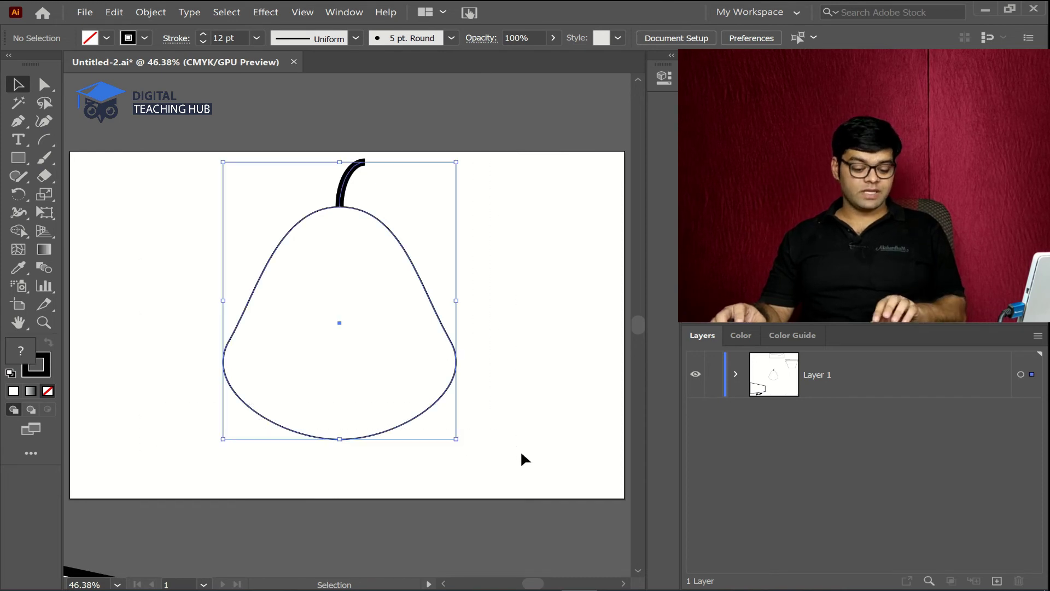
key("ctrl+g")
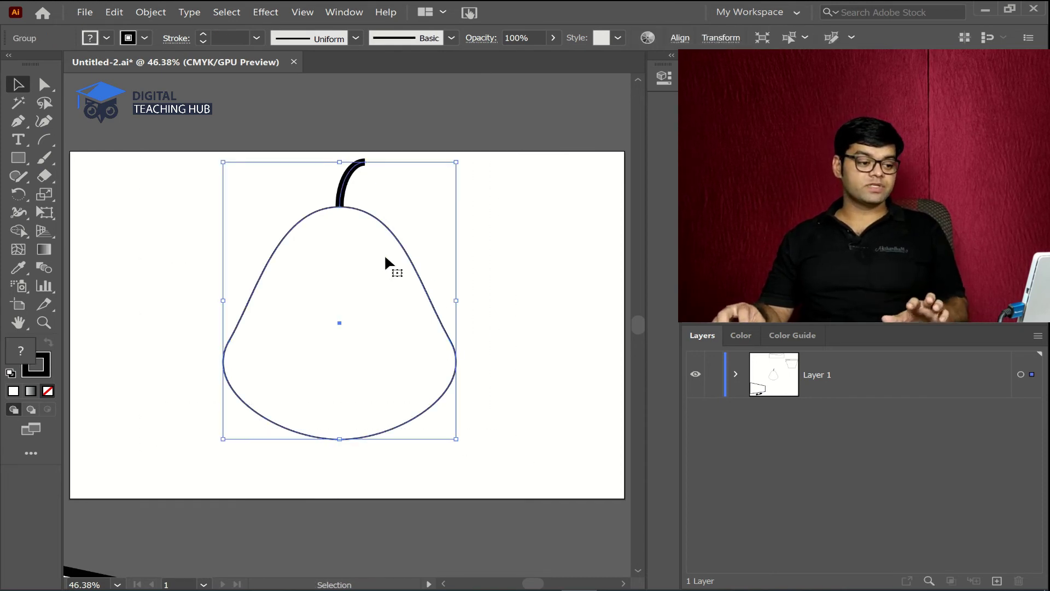
key("a")
key("ctrl+minus")
key("v")
left_click_drag(357, 373, 235, 149)
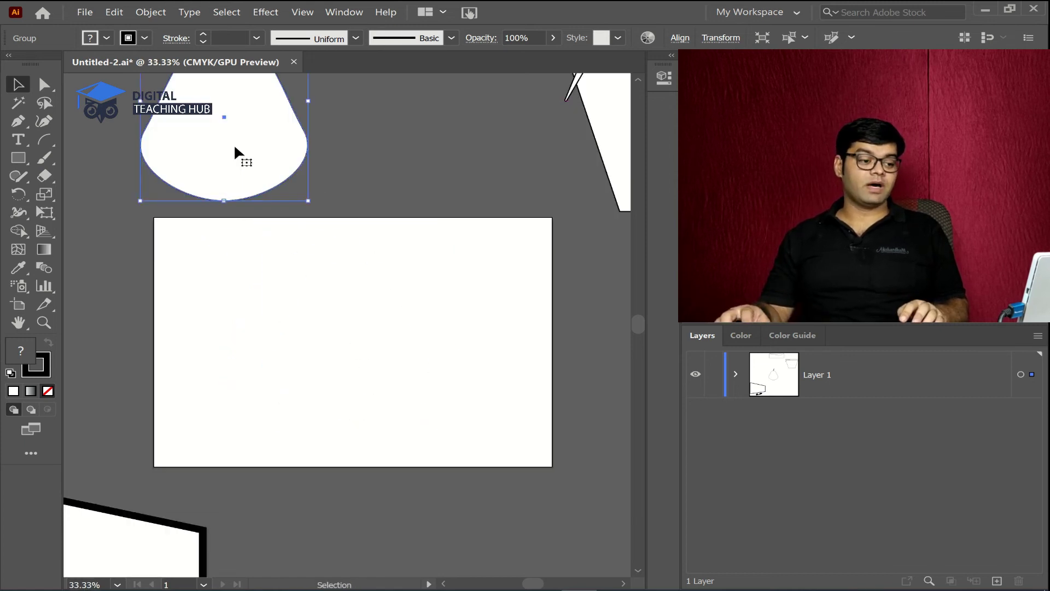
key("ctrl+plus")
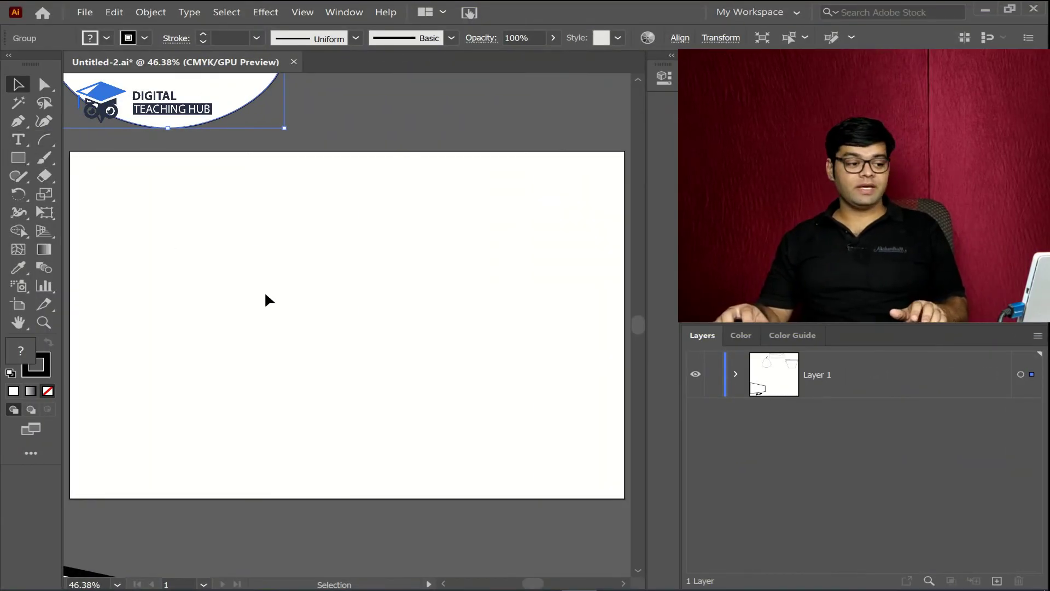
Draw a white-filled ellipse, slightly wider than tall, in the middle of the artboard.
left_click(18, 160, "alt")
left_click(18, 159)
left_click(108, 36)
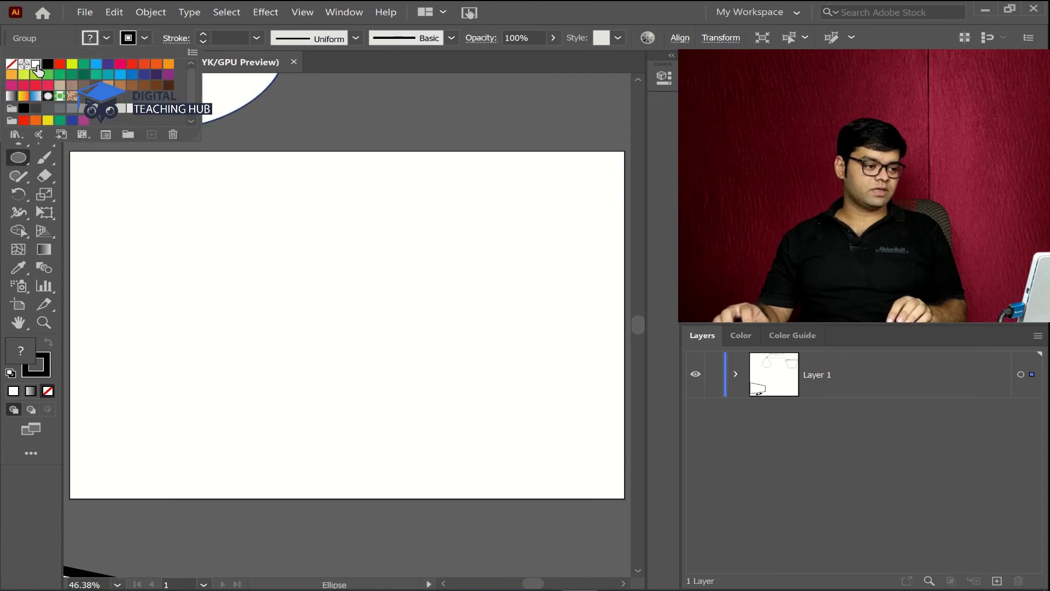
left_click(36, 65)
key("Escape")
left_click_drag(236, 245, 419, 420)
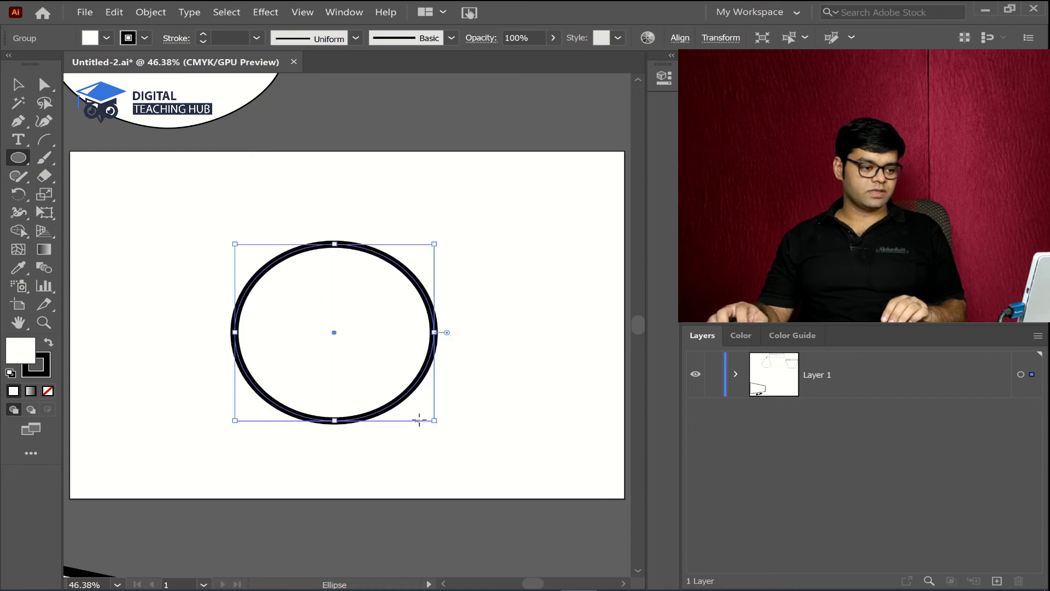
Set the ellipse's stroke to 3 pt and move the ellipse slightly down on the artboard.
left_click(256, 37)
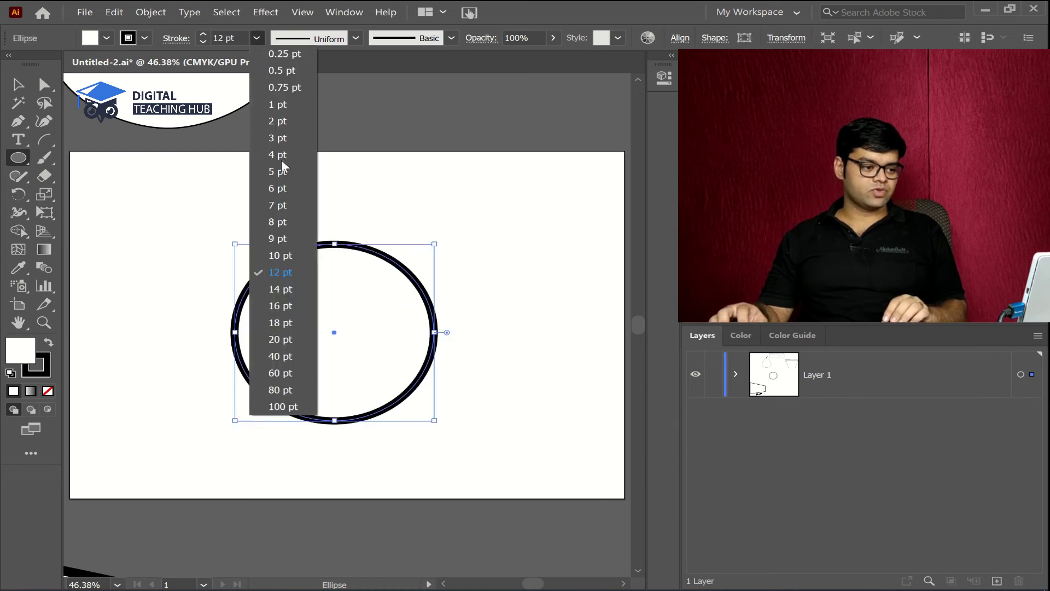
left_click(279, 123)
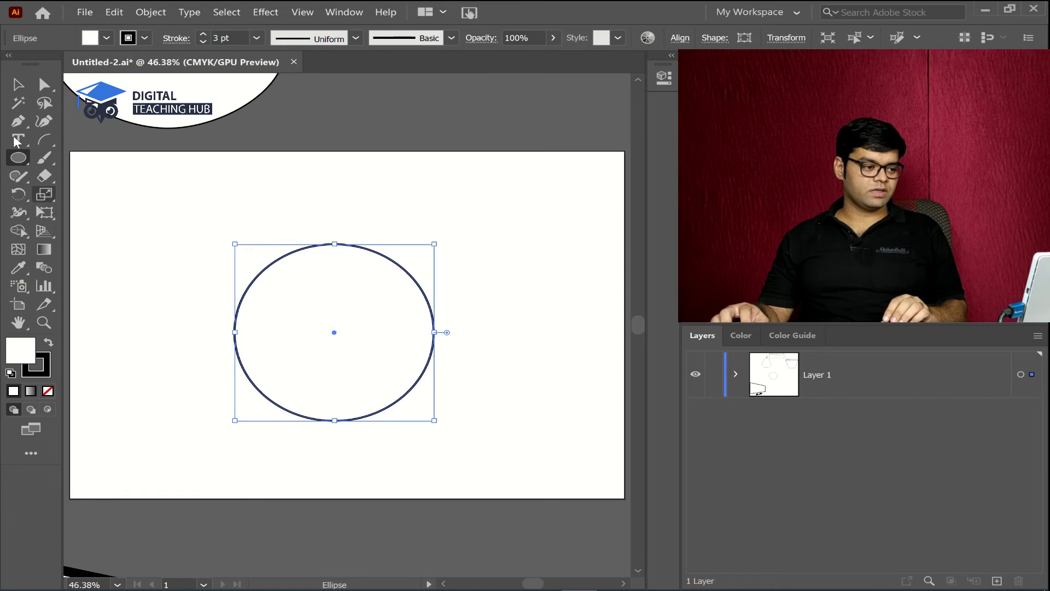
left_click(17, 83)
left_click_drag(361, 312, 362, 335)
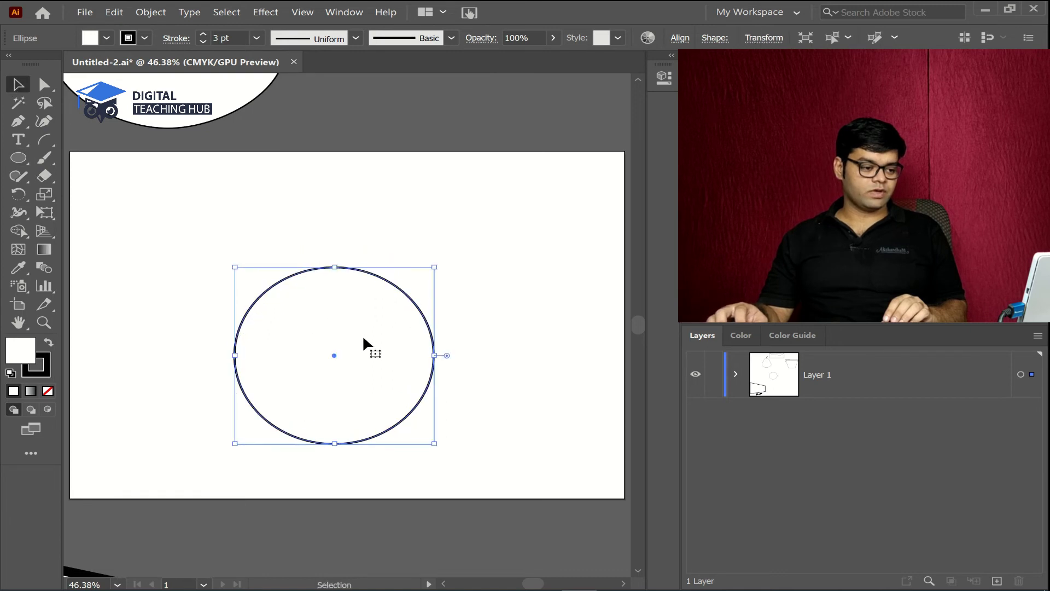
Pull the ellipse's bottom anchor point slightly down with the Direct Selection tool, and select only its top anchor point.
left_click(46, 85)
left_click_drag(196, 230, 265, 283)
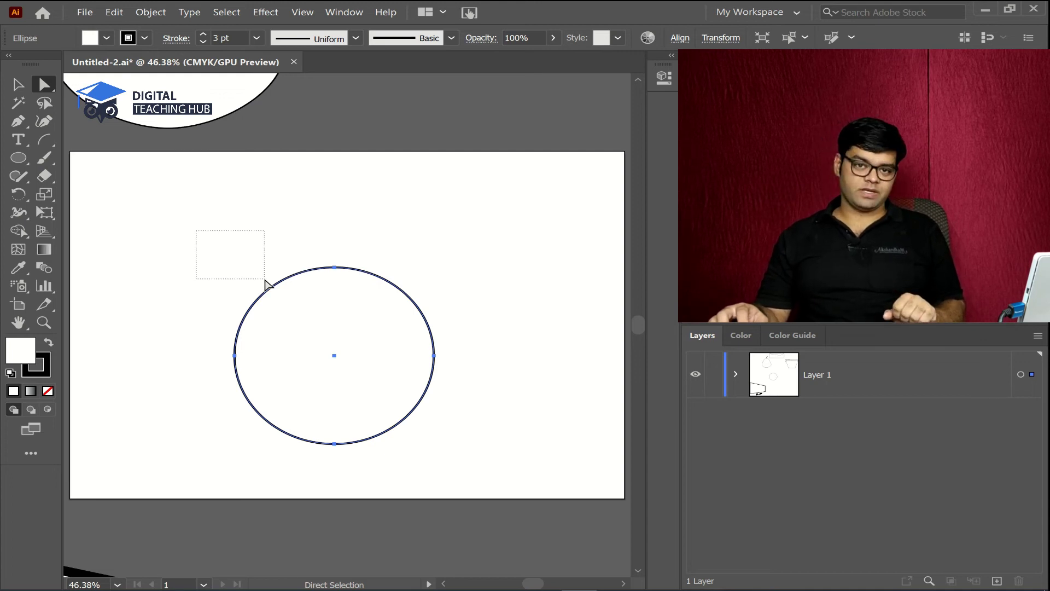
left_click_drag(266, 284, 265, 282)
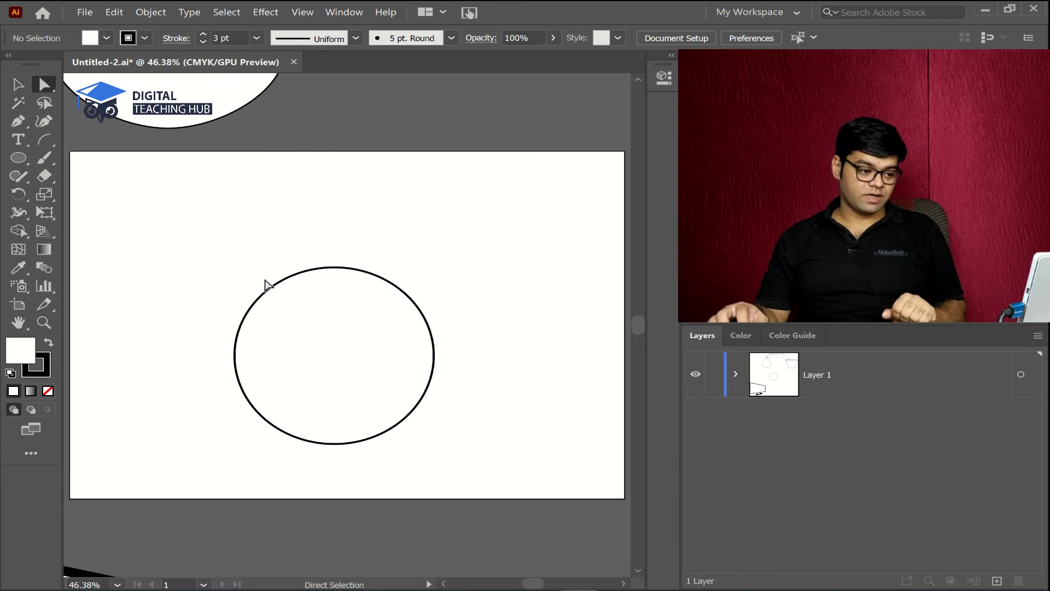
left_click_drag(286, 434, 331, 453)
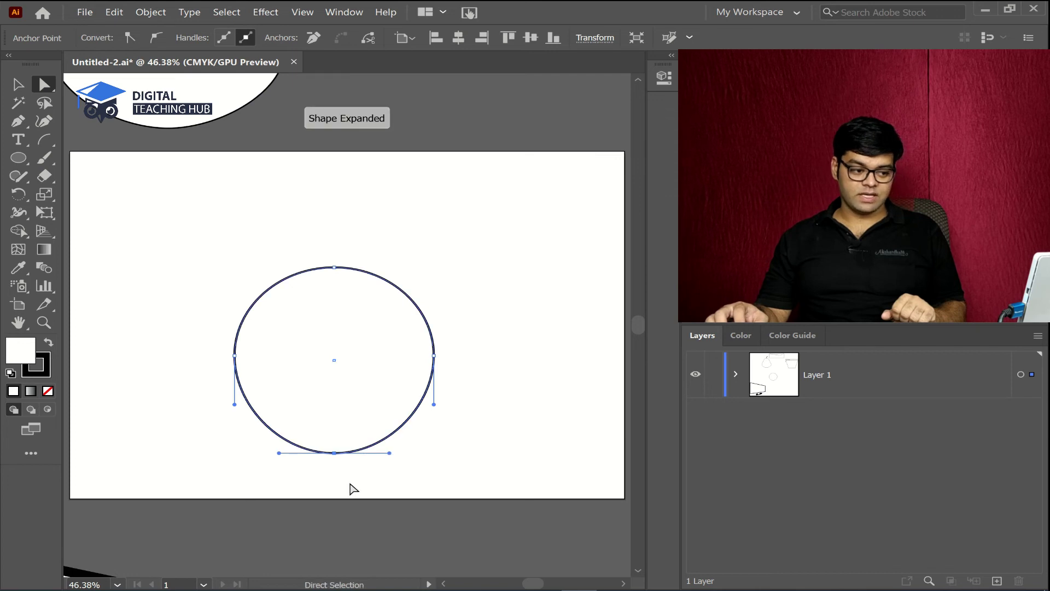
left_click_drag(301, 250, 387, 285)
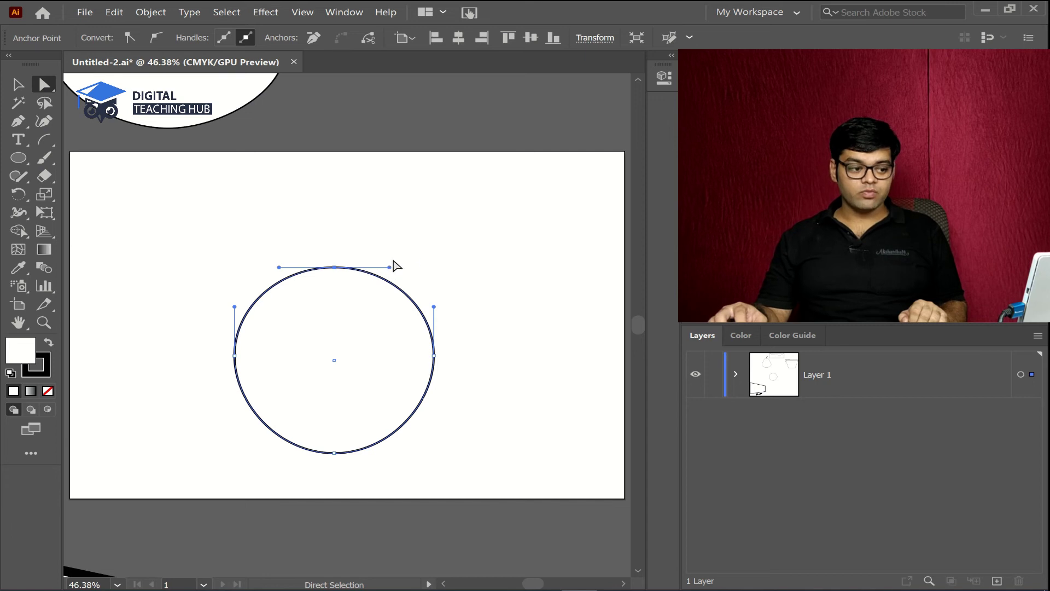
Try lowering the top anchor's right handle with both handles linked, then raising it independently, and undo each attempt.
left_click_drag(388, 268, 386, 297)
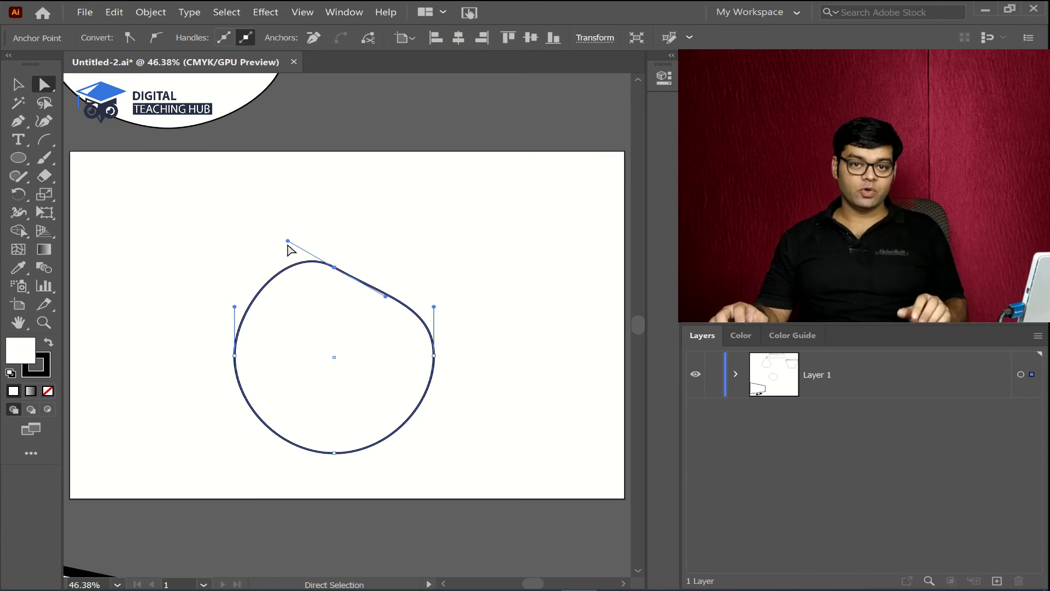
key("ctrl+z")
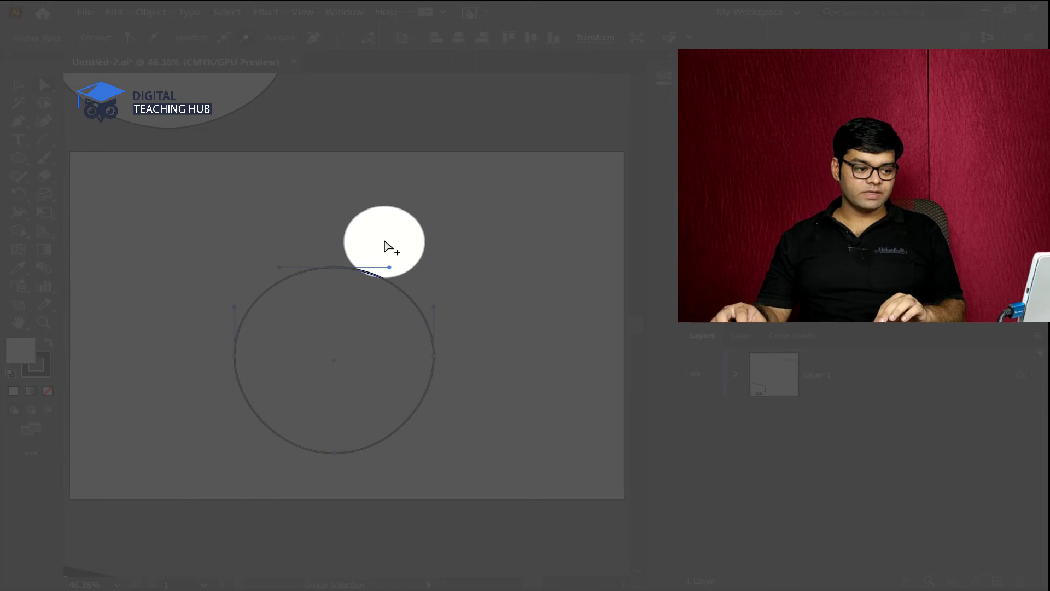
left_click_drag(390, 267, 387, 232)
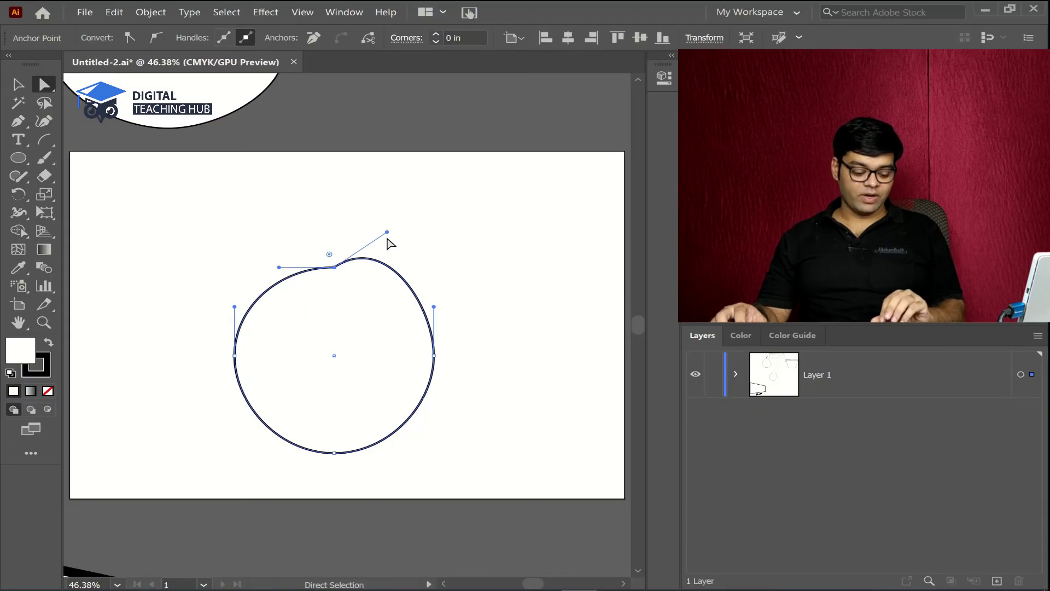
key("ctrl+z")
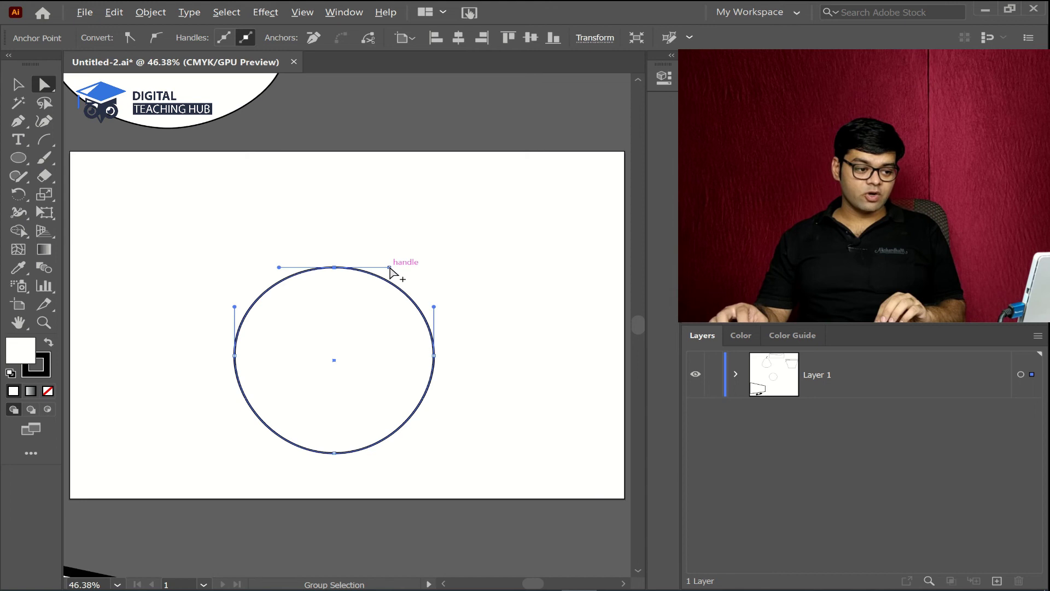
left_click_drag(390, 268, 389, 238)
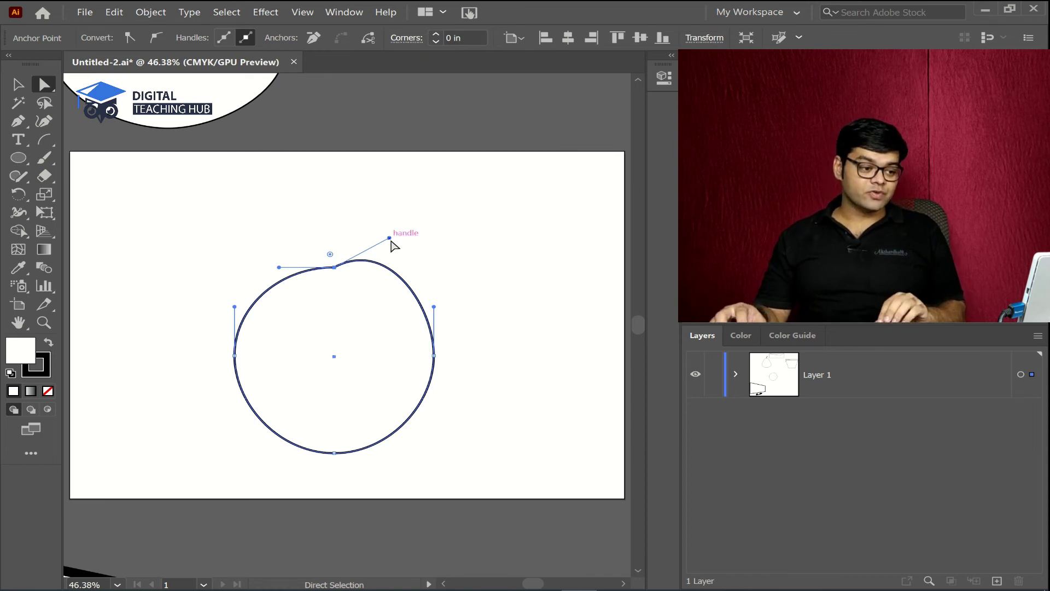
mouse_move(390, 237)
left_mouse_down()
mouse_move(400, 260)
mouse_move(392, 238)
left_mouse_up()
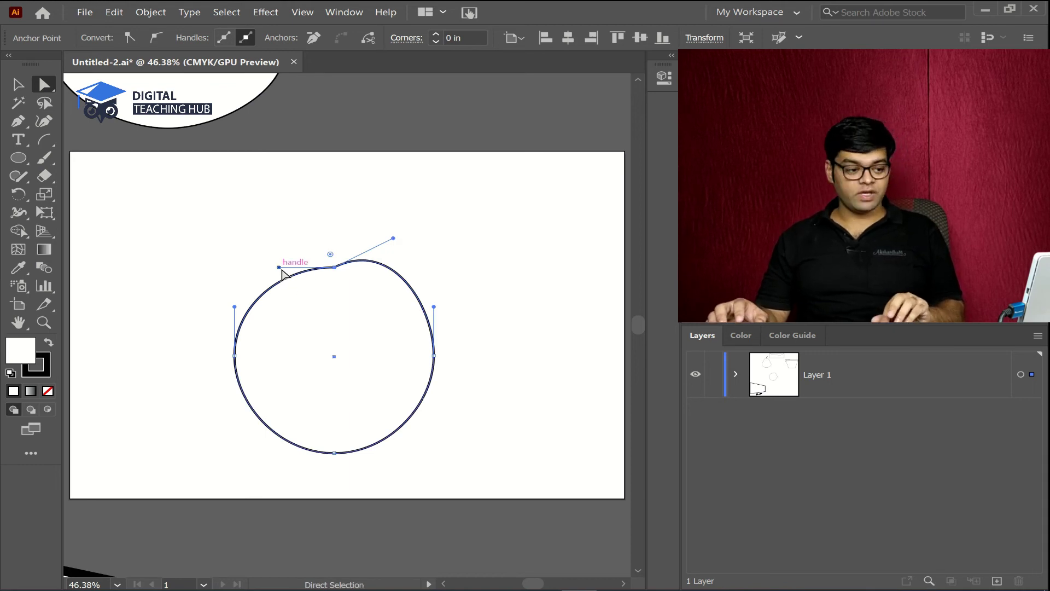
key("ctrl+z")
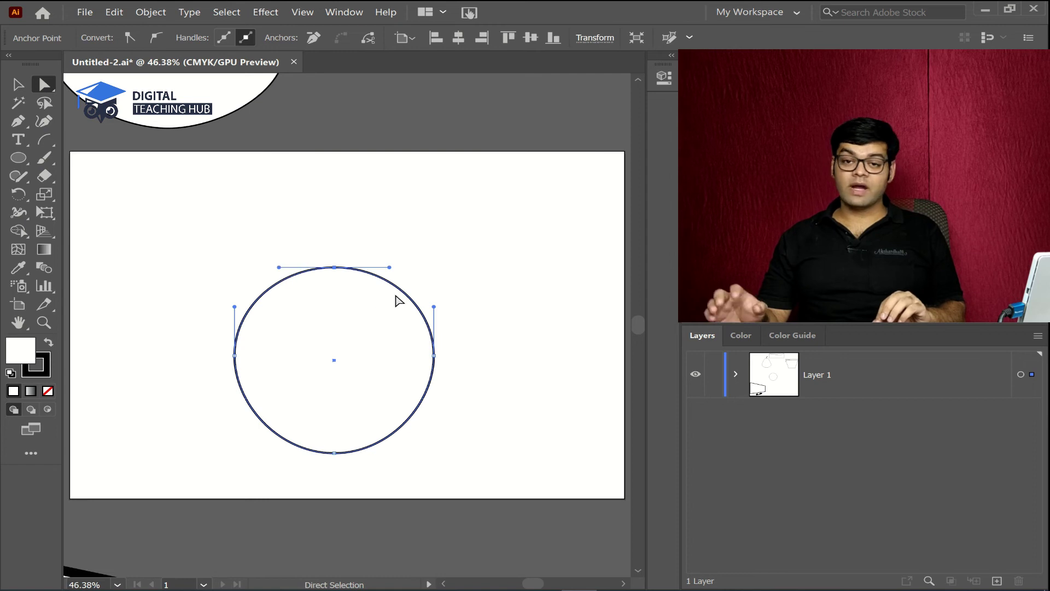
Raise the top anchor's right and left handles independently to about equal heights, forming a notch at the apple's top.
key("alt")
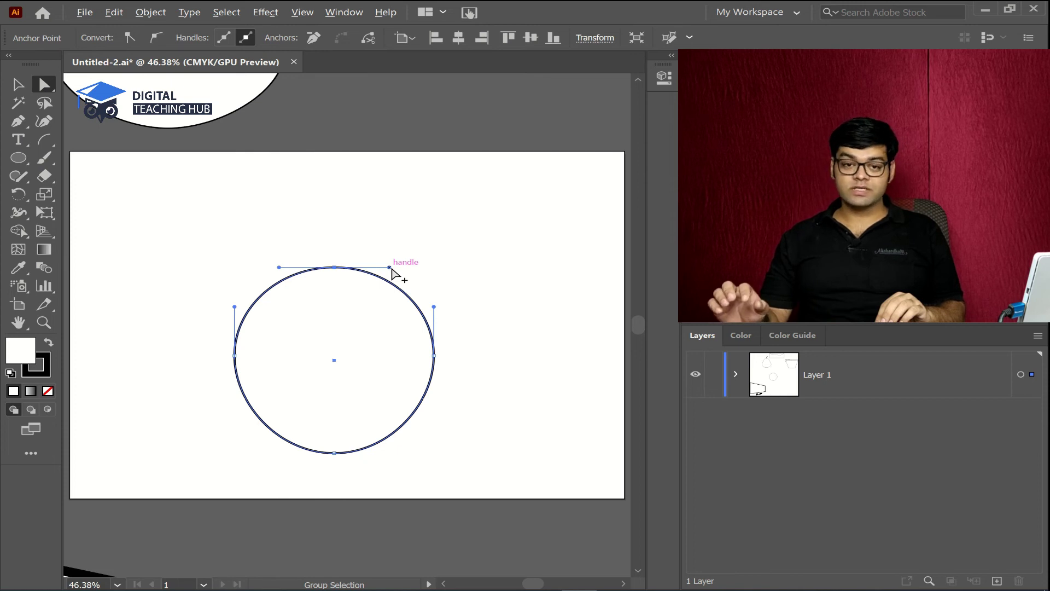
left_click_drag(389, 268, 392, 233)
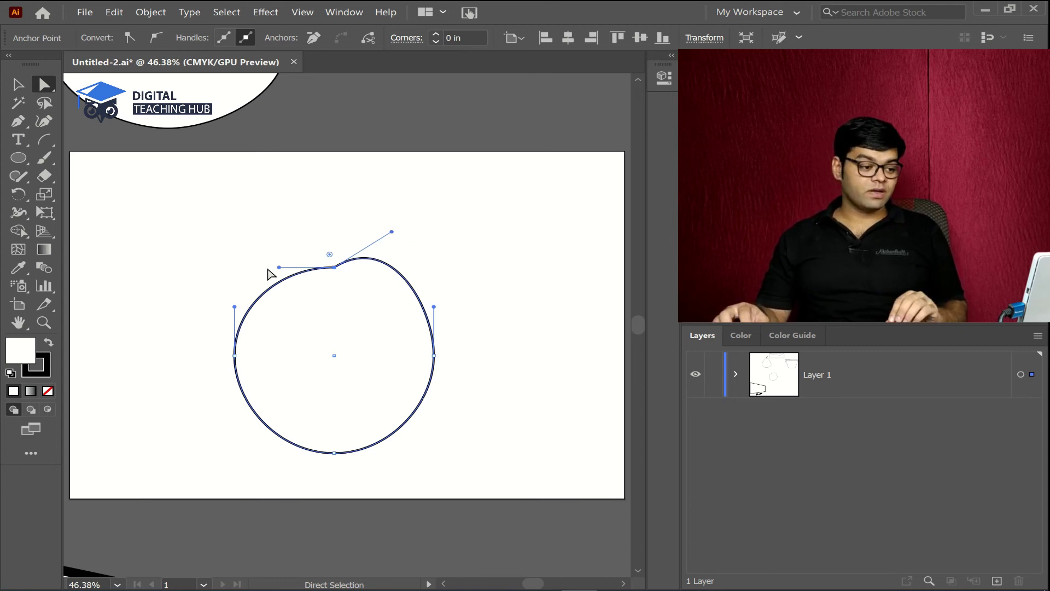
left_click_drag(278, 268, 273, 232)
Move the bottom anchor point up and angle its two handles slightly downward independently, forming a shallow notch in the apple's base.
left_click_drag(335, 454, 335, 441)
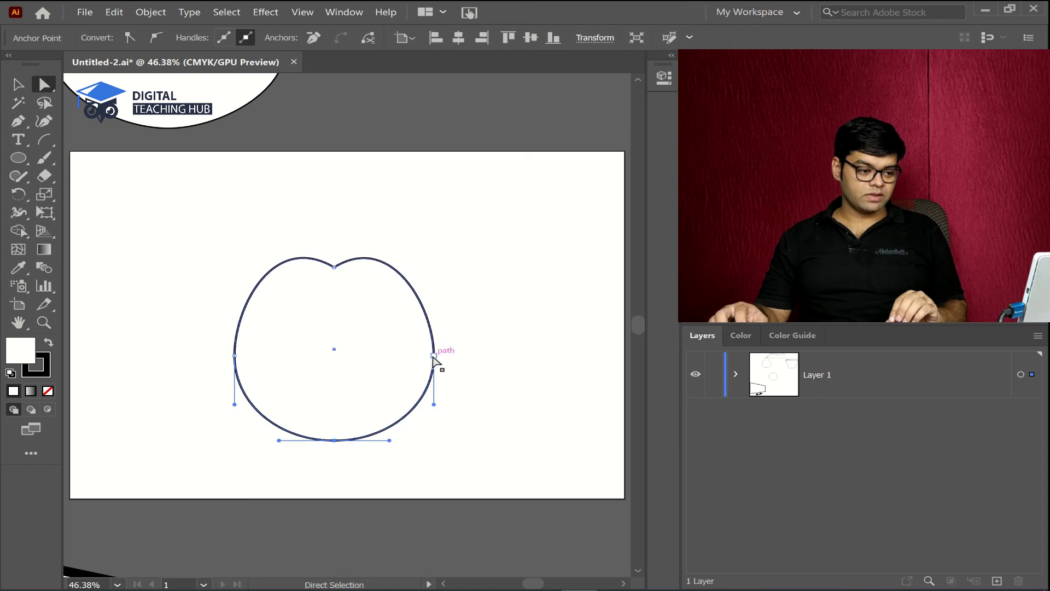
left_click(435, 356)
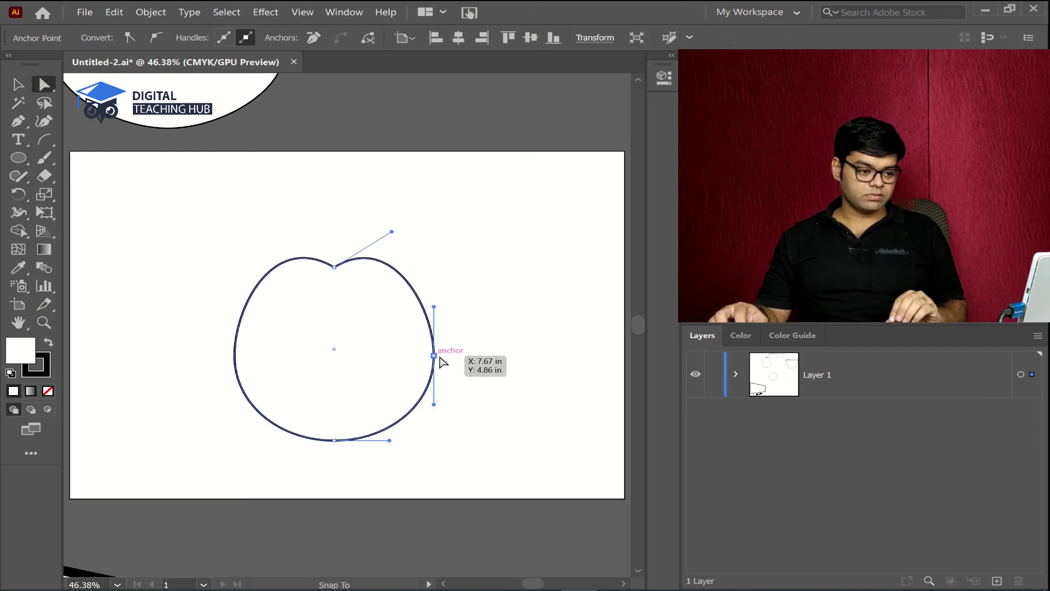
left_click(335, 440)
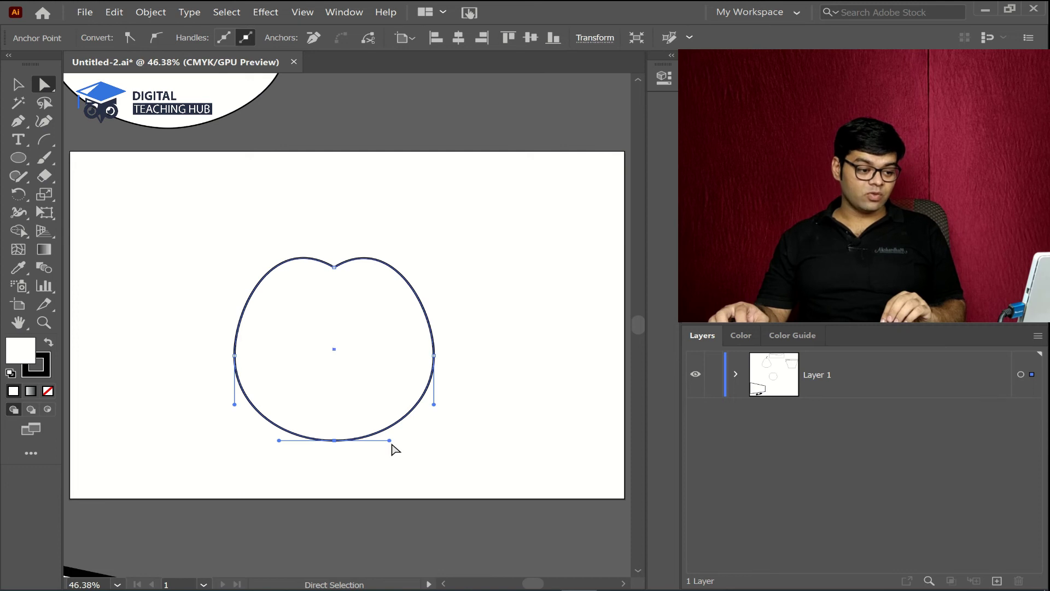
key("alt")
left_click_drag(390, 440, 387, 455)
left_click_drag(279, 441, 333, 431)
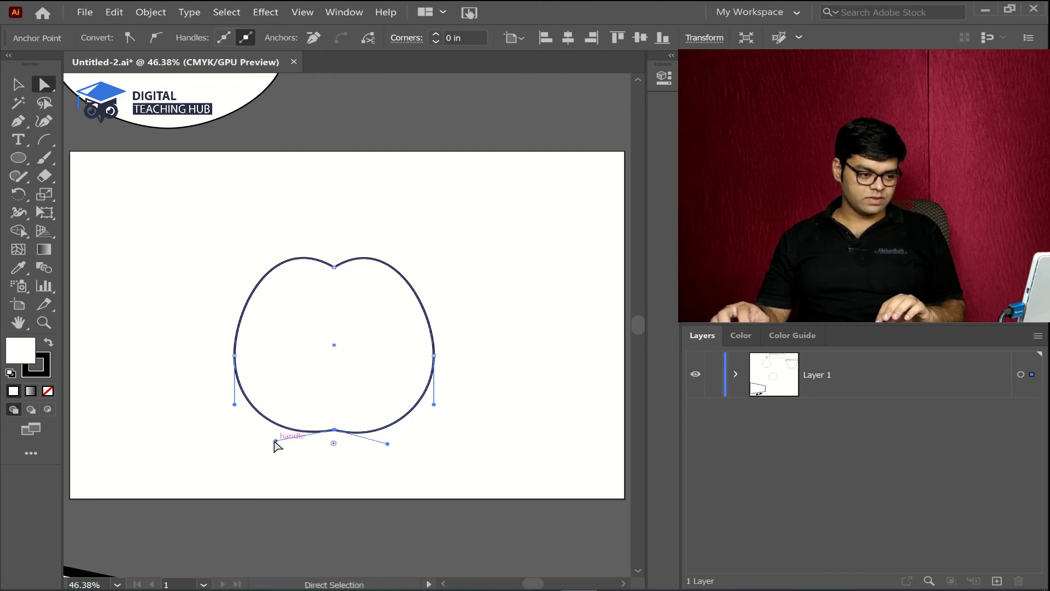
left_click_drag(274, 441, 276, 446)
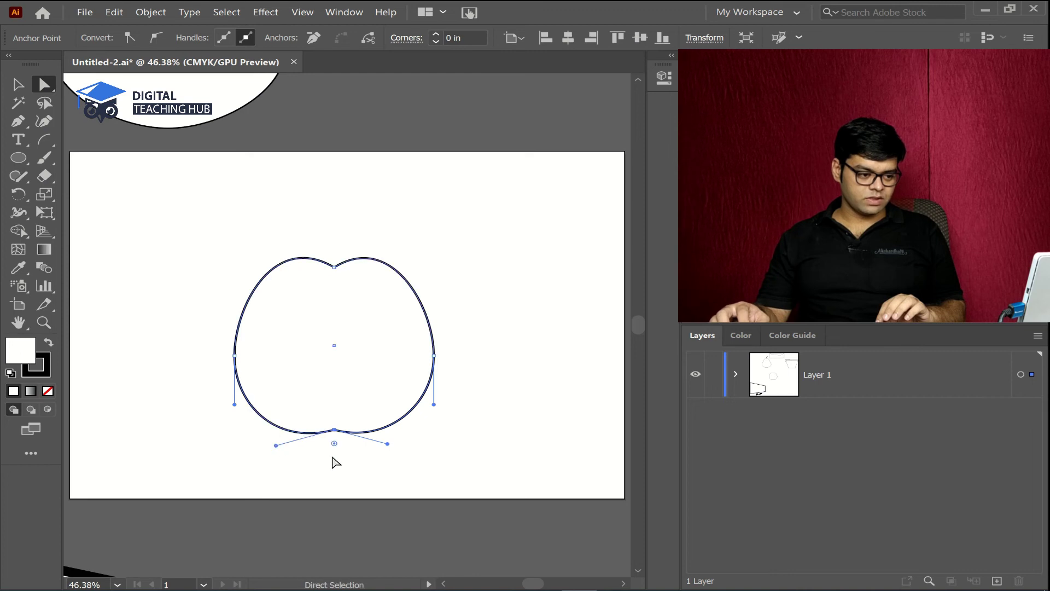
left_click(469, 365)
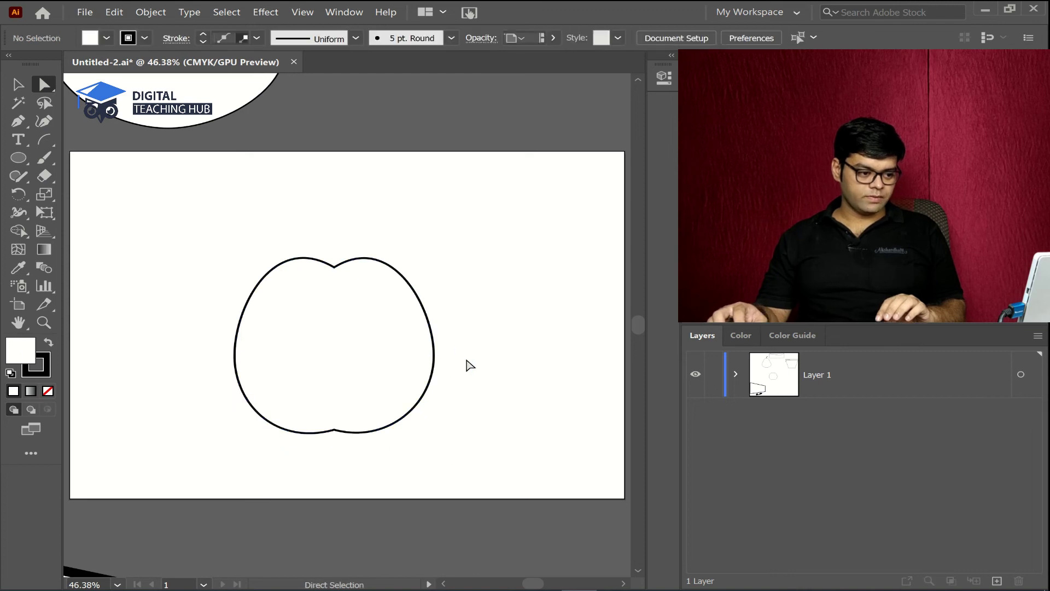
Round the apple's top notch to a corner radius of about 0.52 in, and deselect the shape.
left_click(307, 267)
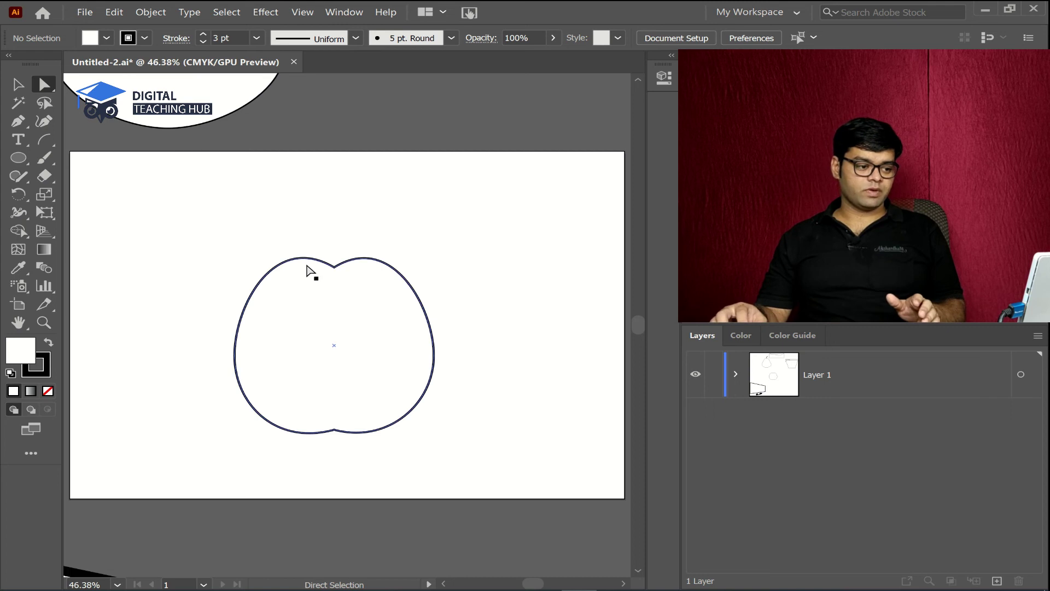
left_click(356, 284)
left_click(331, 262)
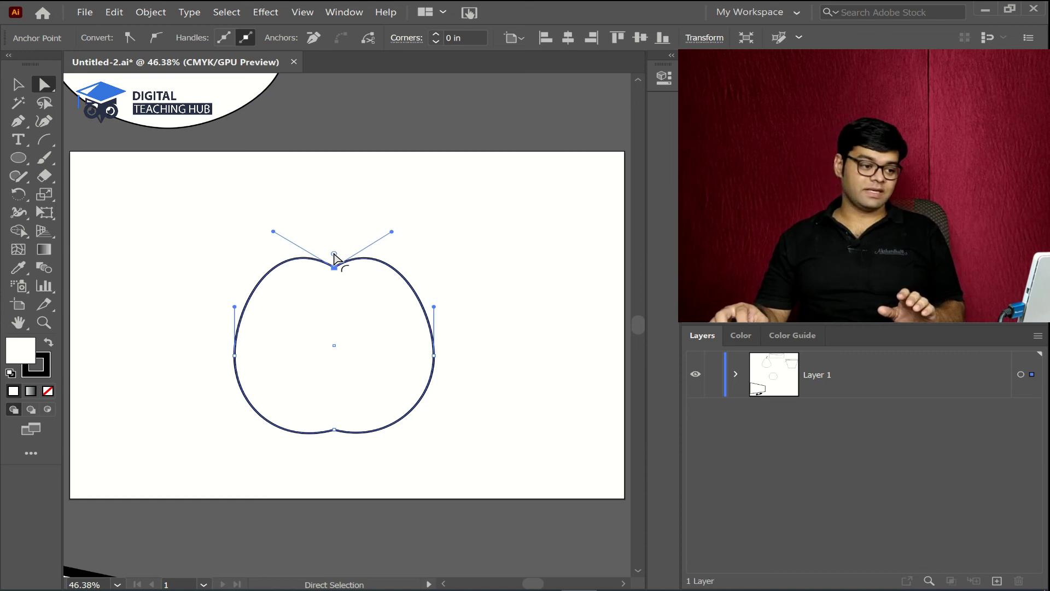
left_click_drag(334, 255, 340, 241)
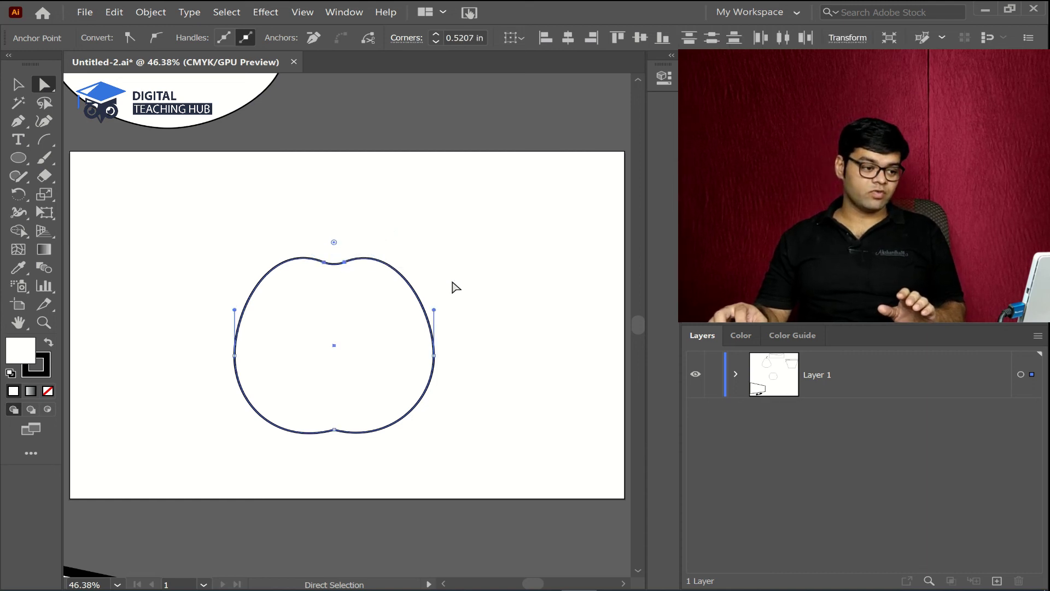
left_click(497, 286)
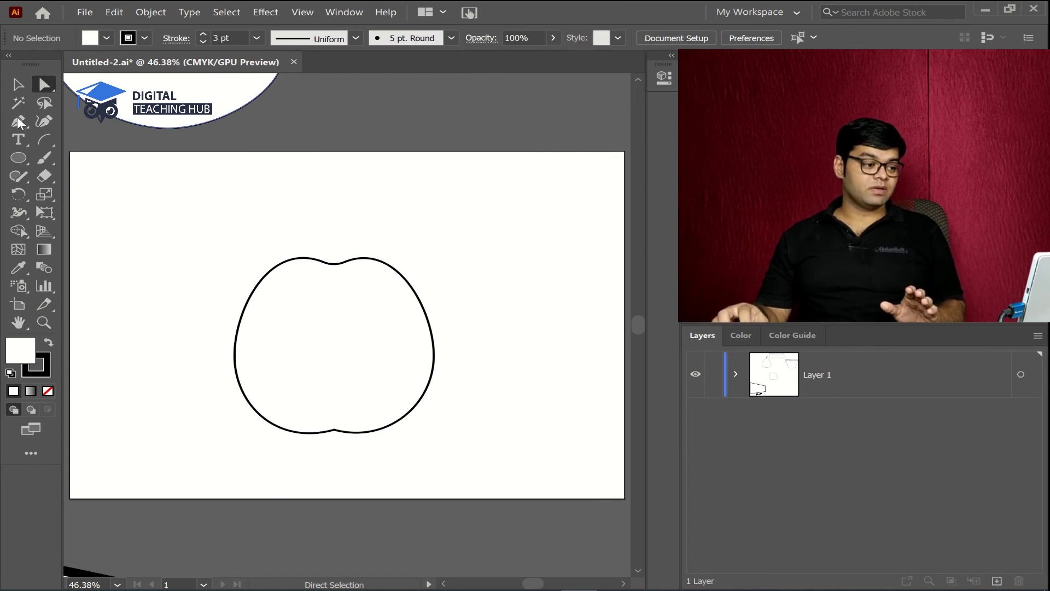
Draw a stem with the Arc tool, curving up and right from the apple's top notch, with a 12 pt stroke.
left_click(42, 139)
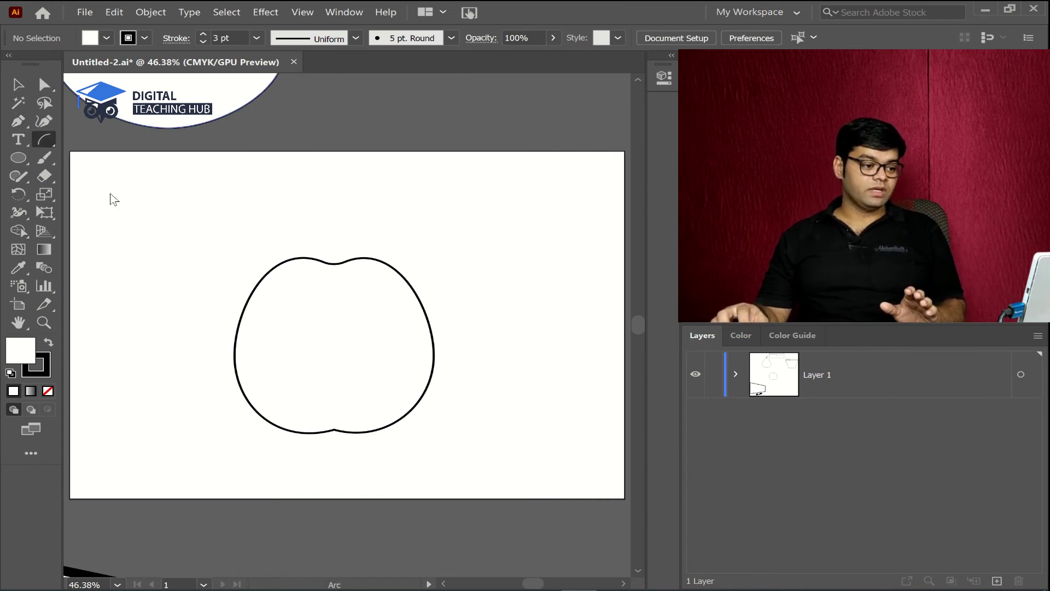
left_click_drag(335, 264, 362, 204)
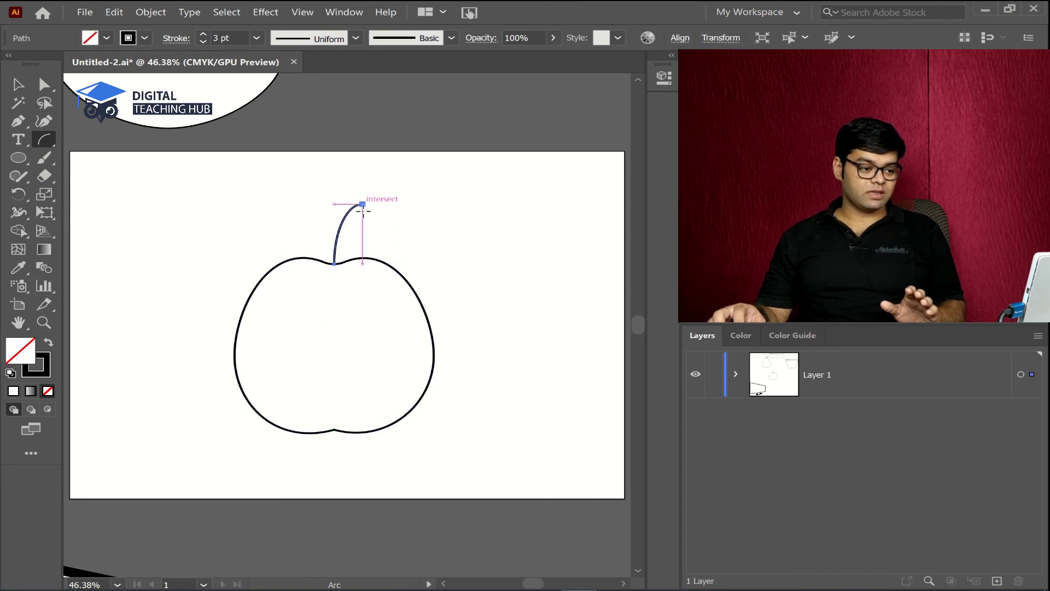
left_click(261, 38)
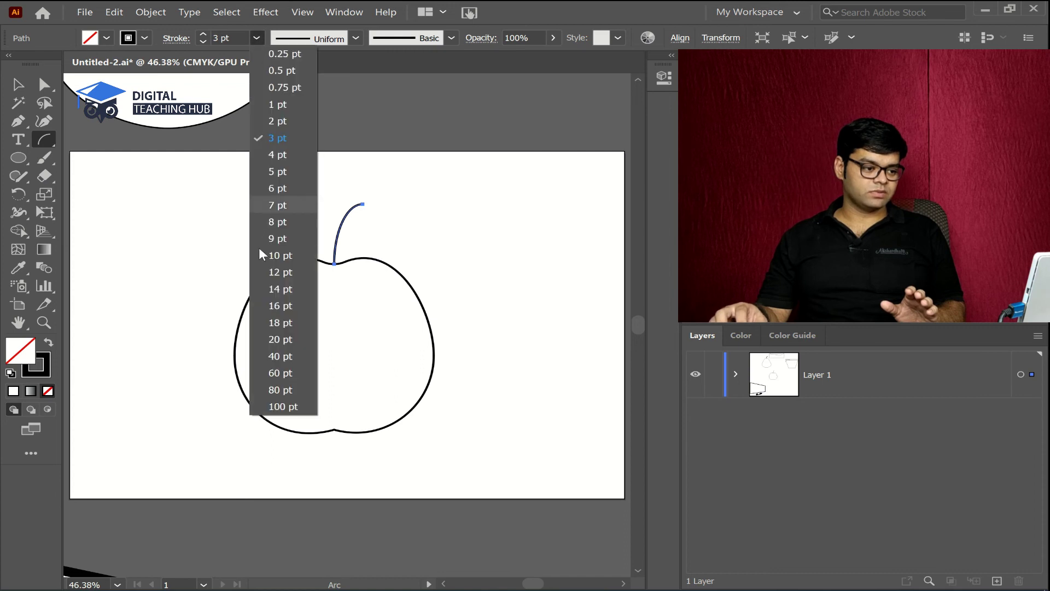
left_click(276, 272)
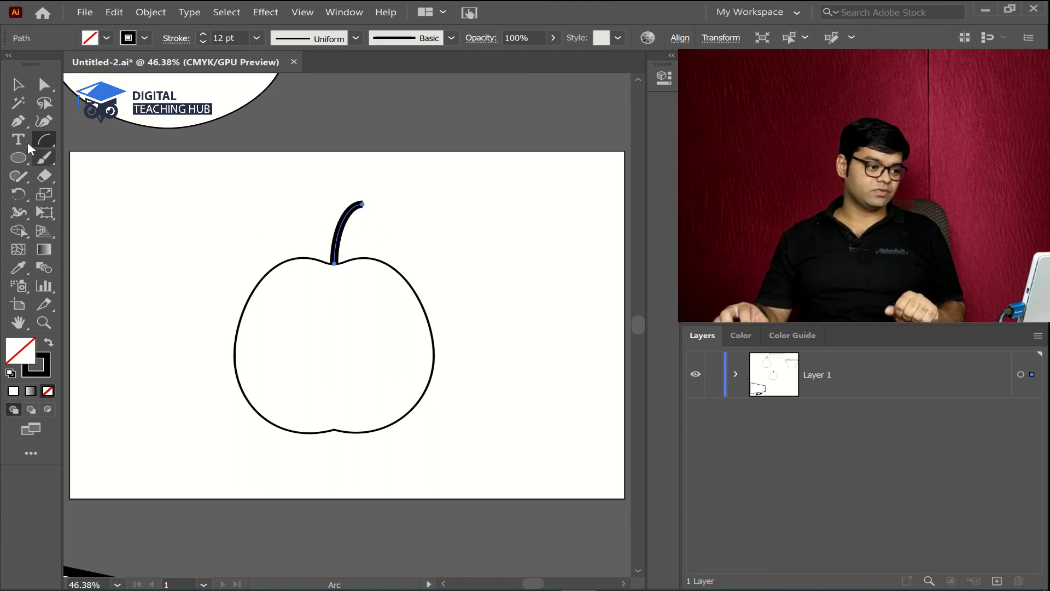
Draw a small rectangle up and right of the apple, with a 1 pt stroke and a black fill.
left_click(18, 159)
left_click(60, 158)
left_click_drag(482, 201, 567, 276)
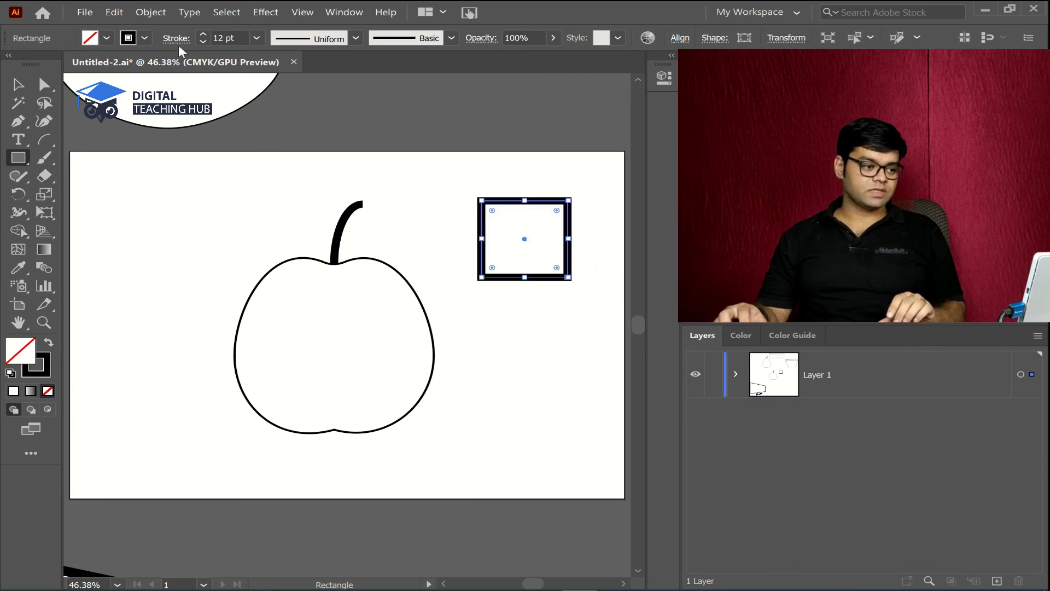
left_click(146, 37)
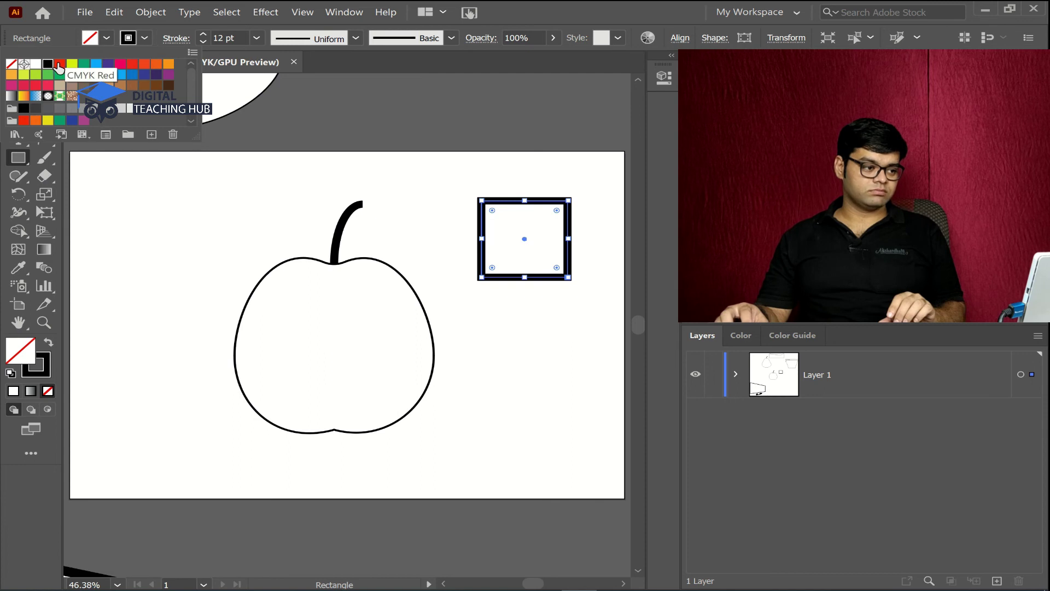
left_click(256, 38)
left_click(255, 39)
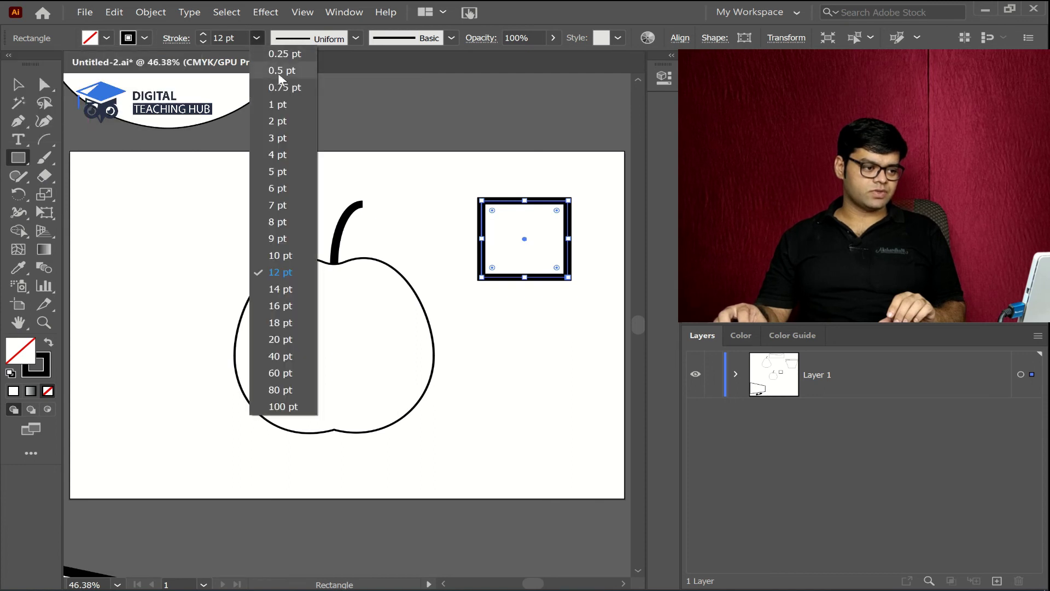
left_click(290, 110)
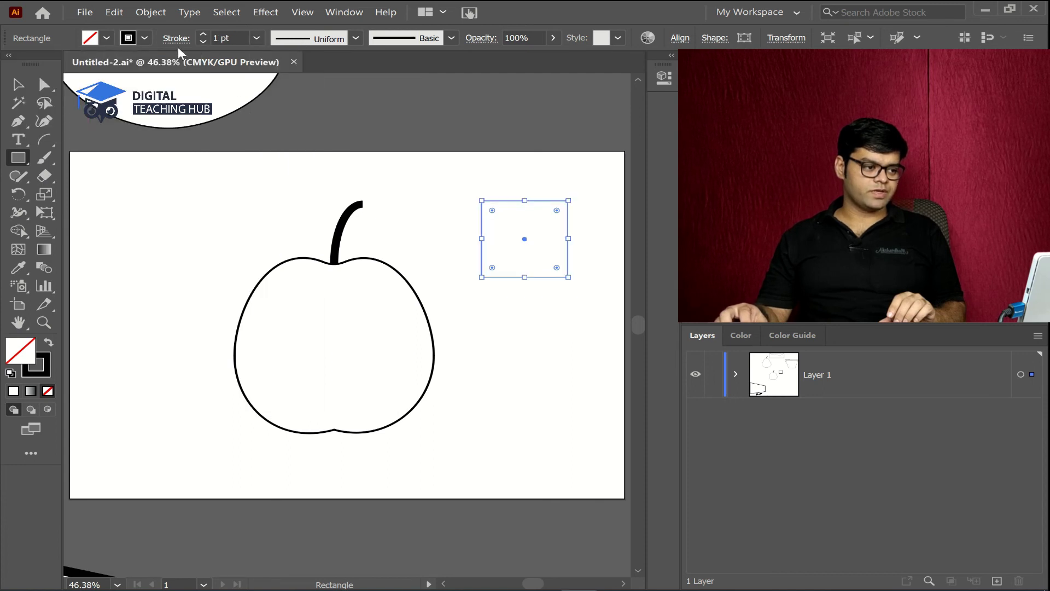
left_click(92, 40)
left_click(48, 63)
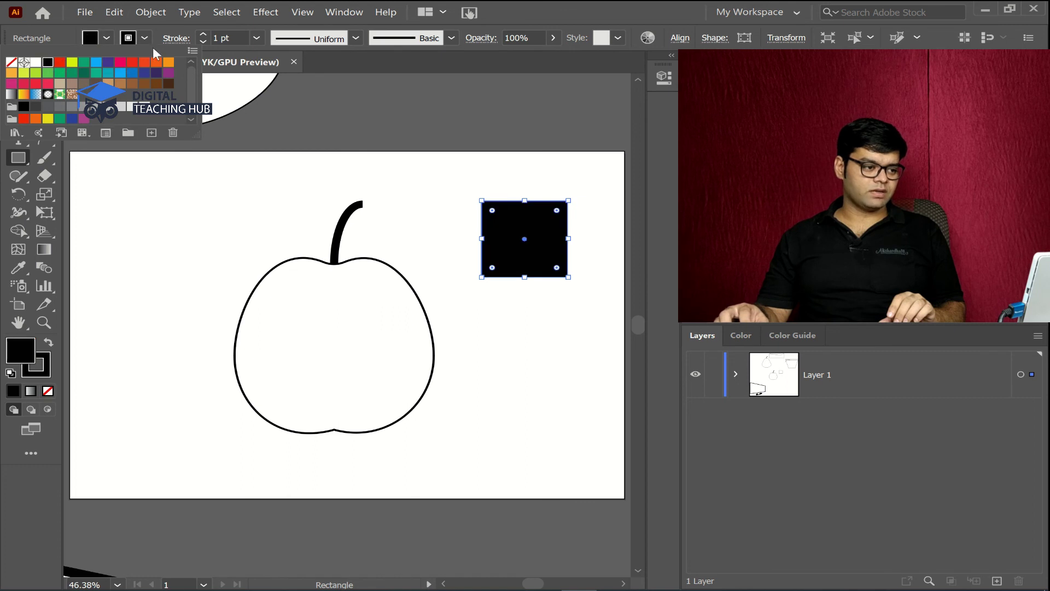
key("Escape")
Shrink the black rectangle with the Selection tool by moving its lower-left corner inward.
key("a")
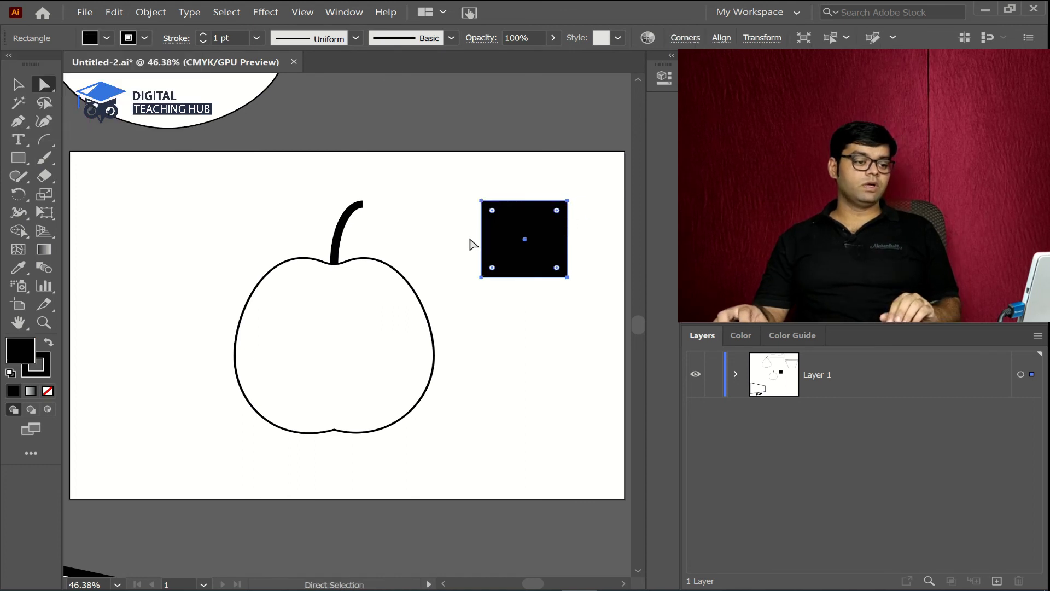
key("v")
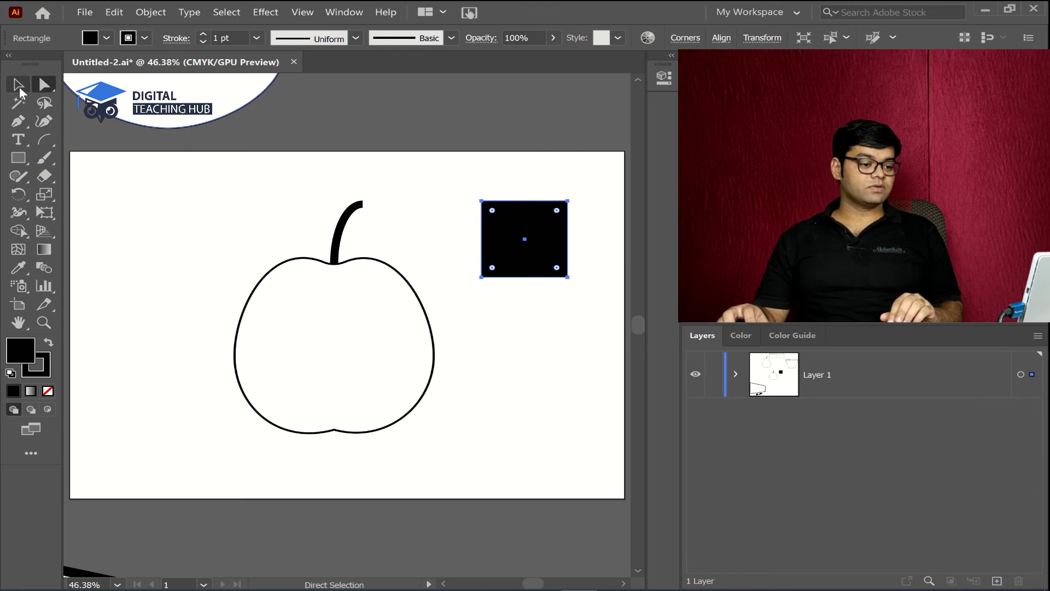
left_click_drag(480, 277, 503, 257)
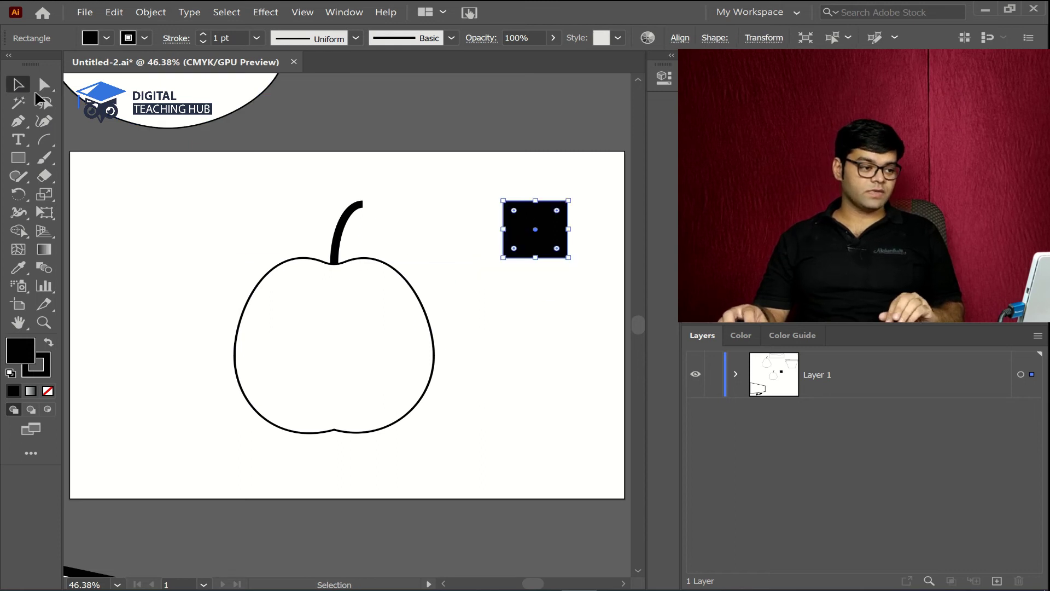
Compare the rectangle's bounding box and anchor points by switching repeatedly between the Selection and Direct Selection tools.
key("a")
left_click(18, 84)
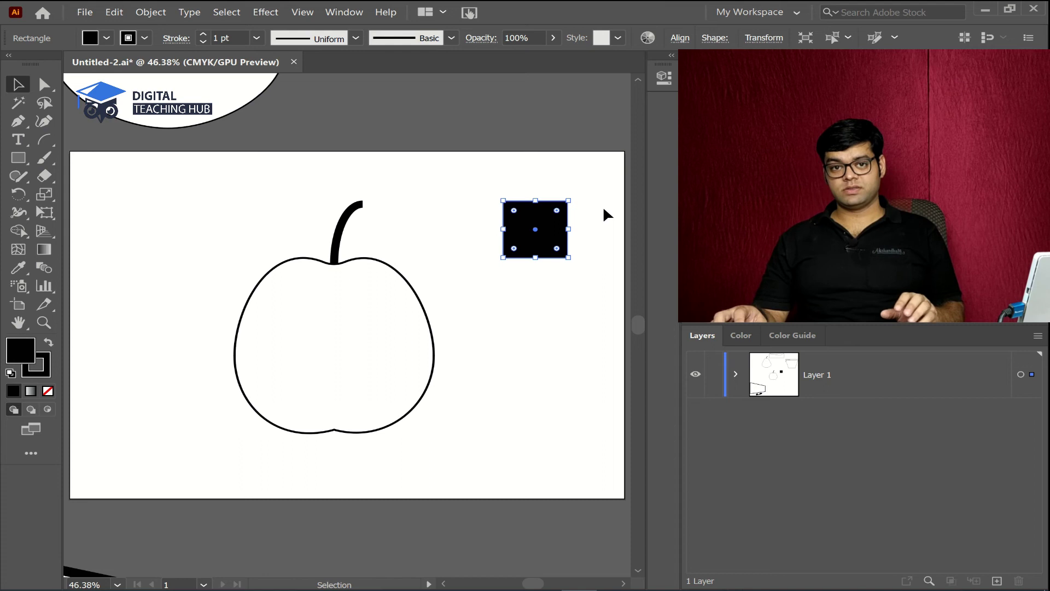
key("a")
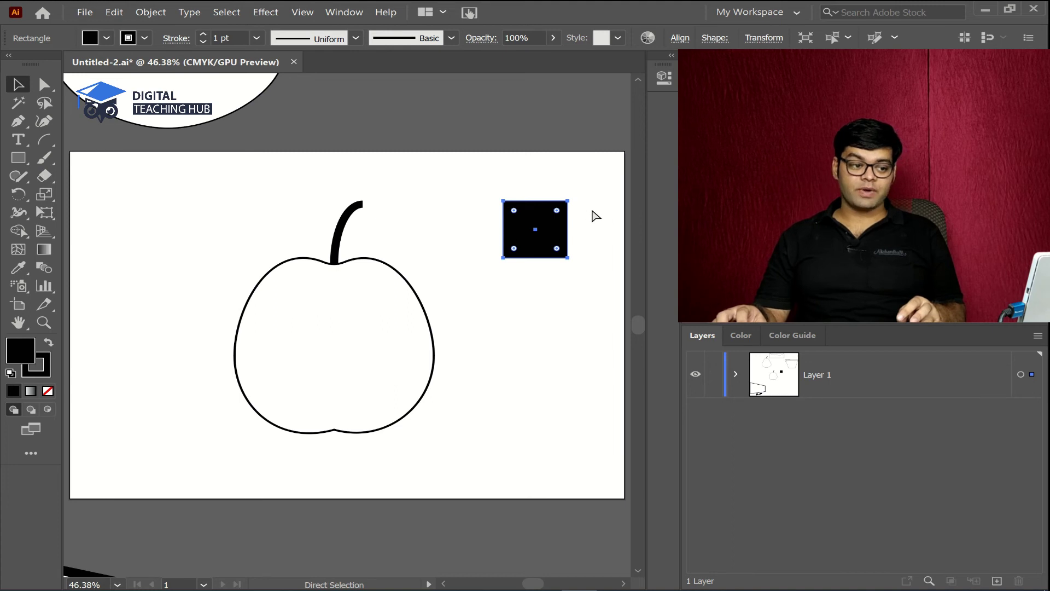
key("ctrl")
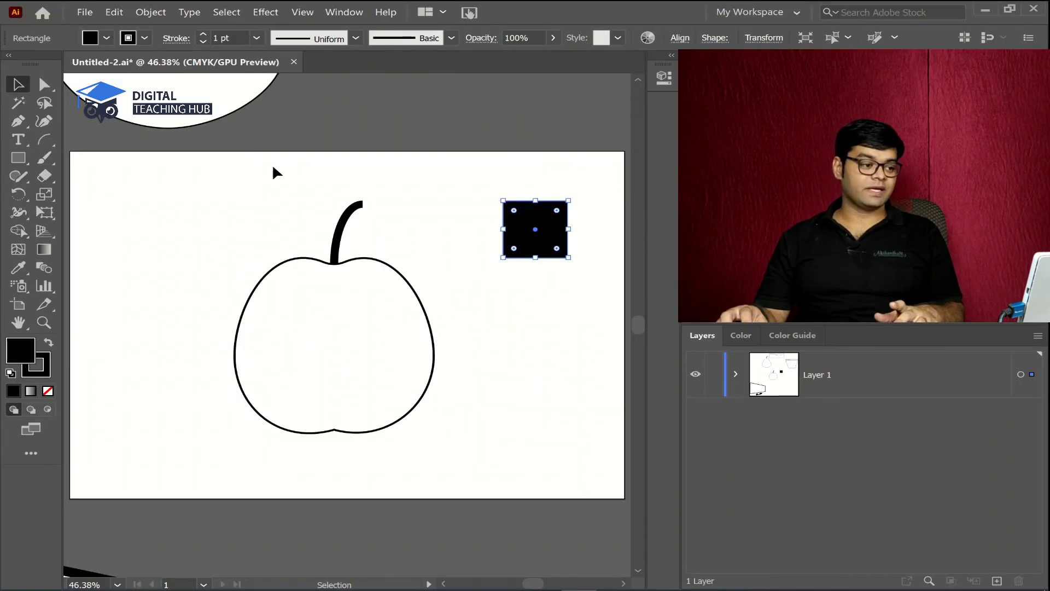
left_click(39, 86)
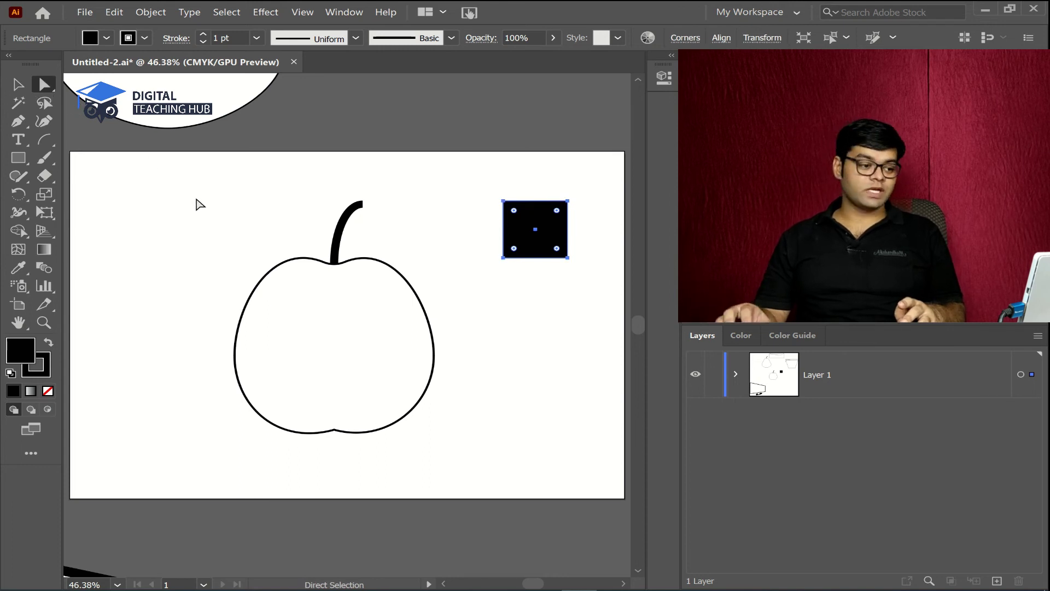
key("ctrl")
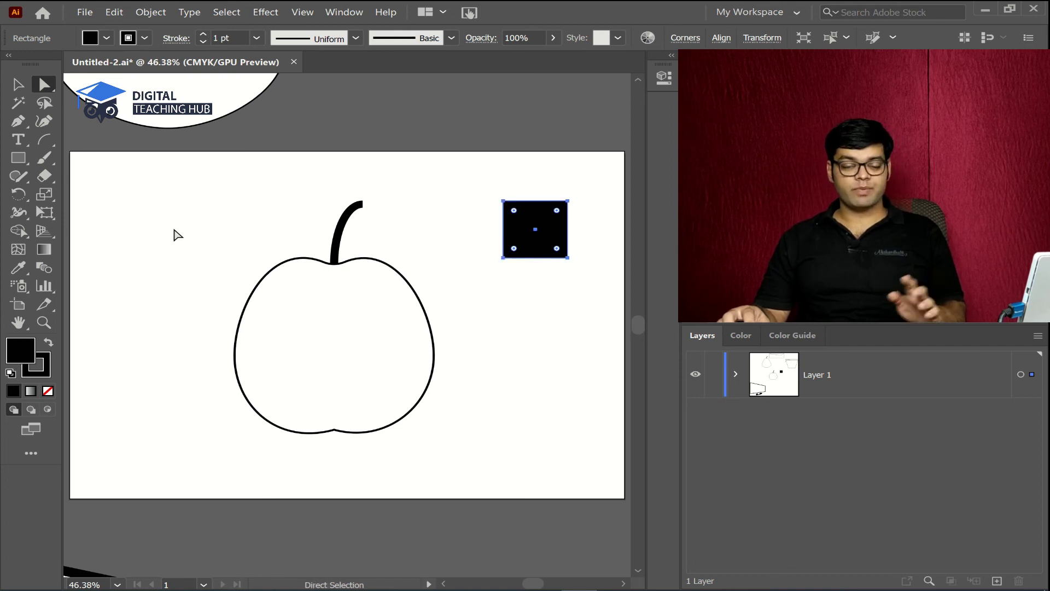
left_click(19, 87)
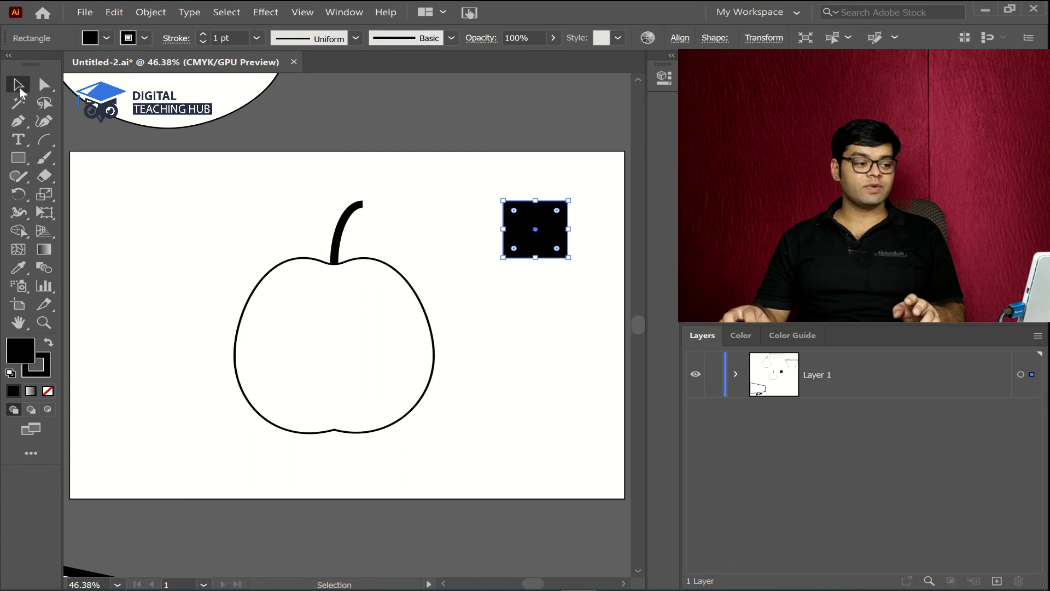
key("ctrl")
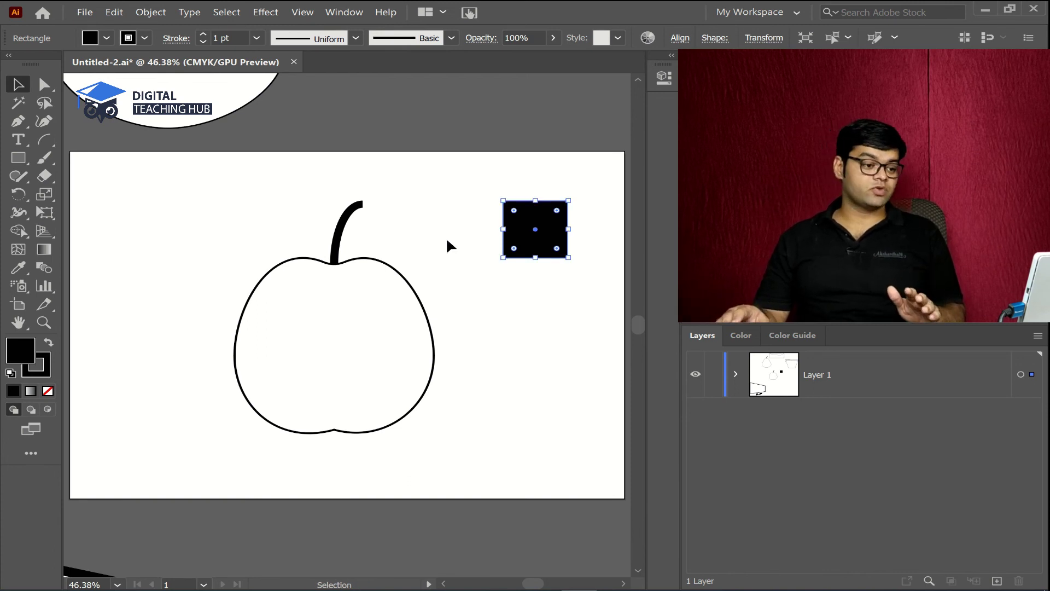
key("a")
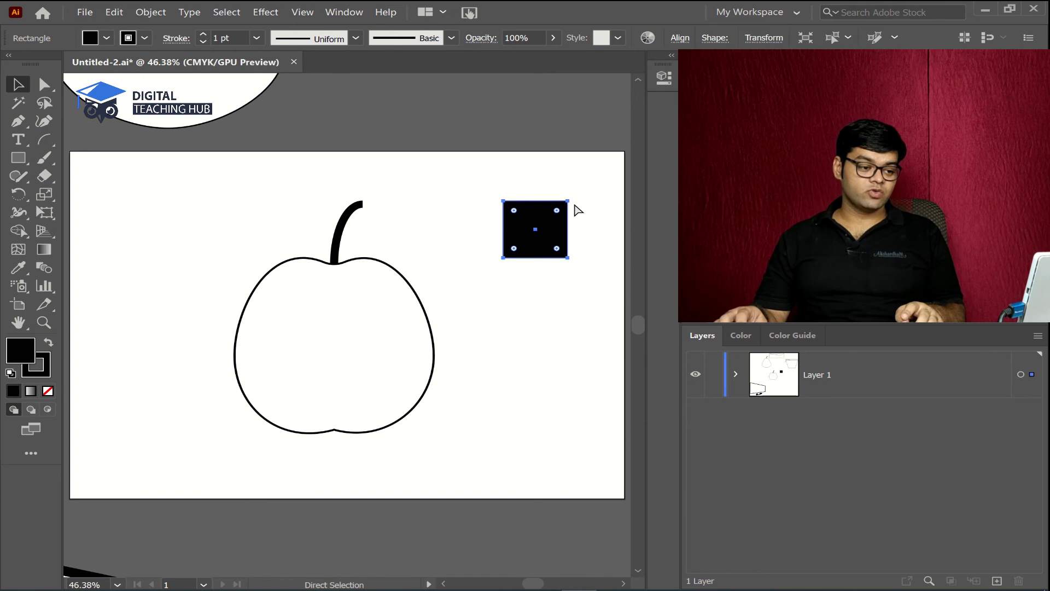
Round the black rectangle's upper-right and lower-left corners fully, to a radius of 1.359 in, forming a leaf.
key("a")
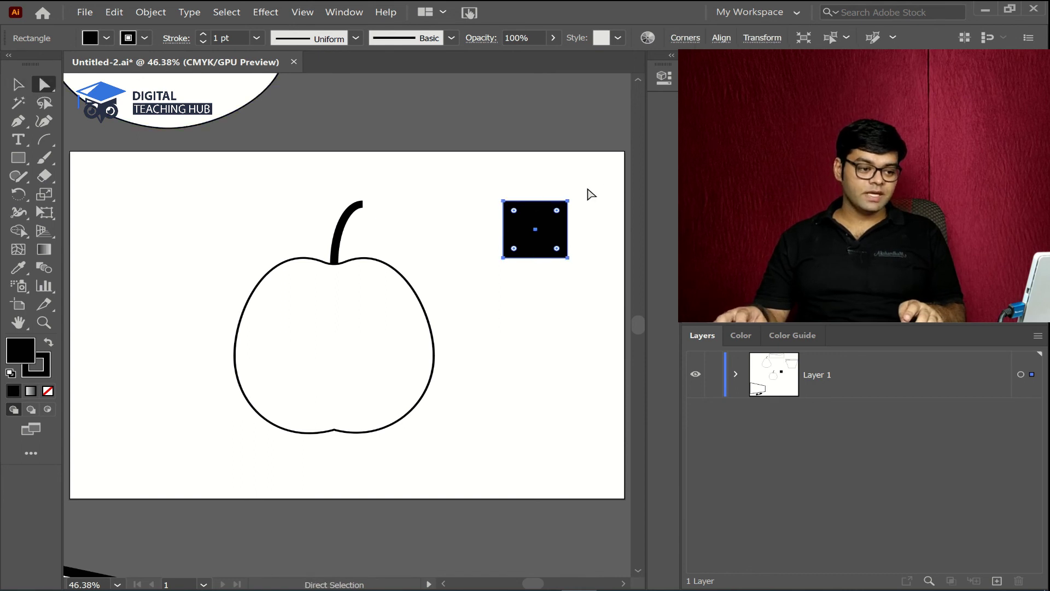
left_click(555, 231)
left_click_drag(558, 215, 507, 284)
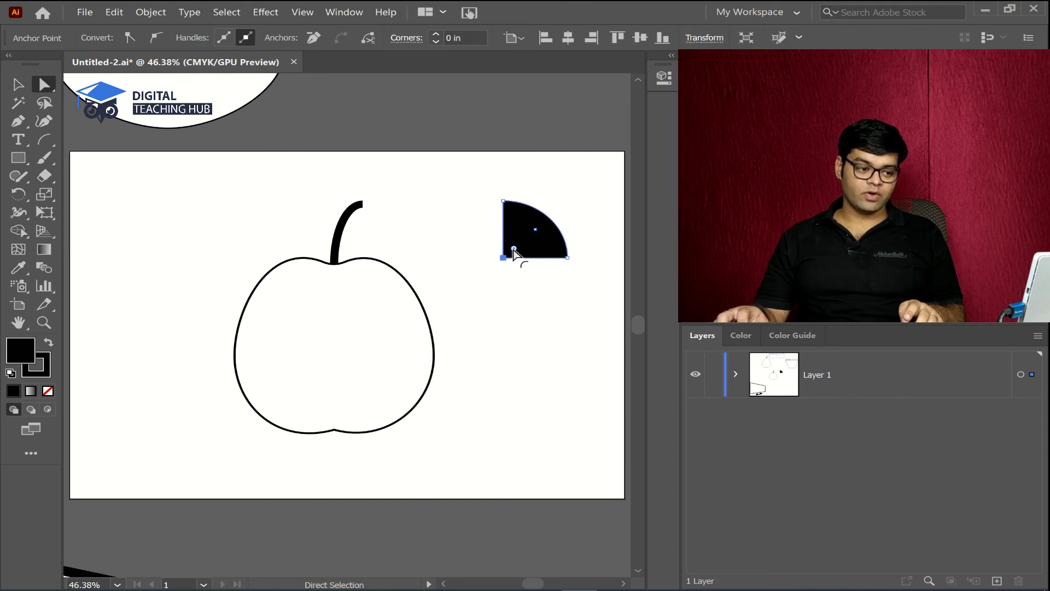
left_click_drag(515, 253, 601, 198)
Rotate the leaf to point up and right, place it beside the apple's stem, and nudge it slightly down and left.
key("ctrl")
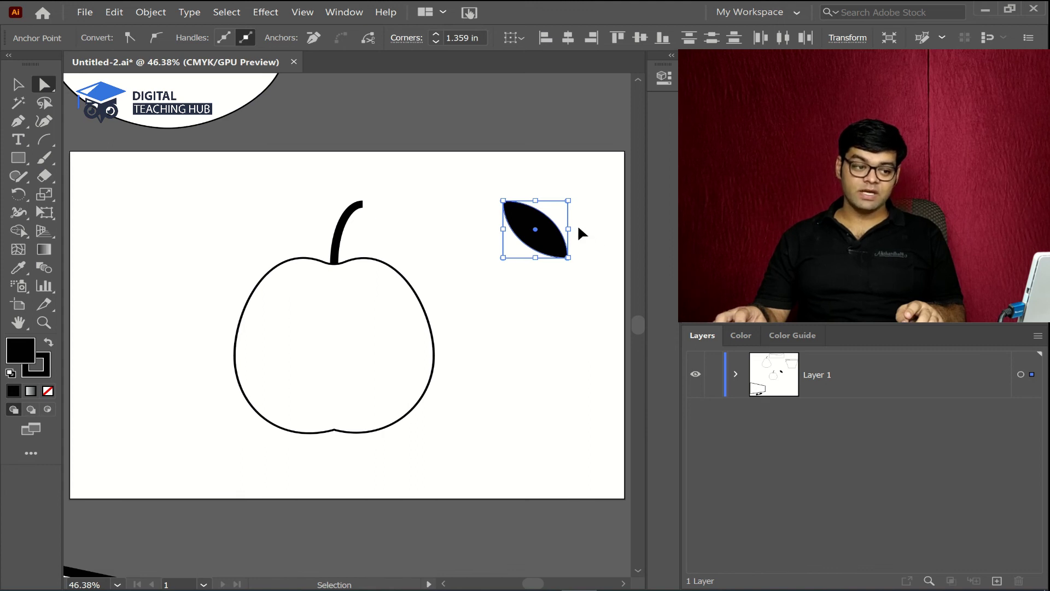
left_click_drag(577, 230, 446, 221)
key("a")
key("Down")
key("Down")
key("Down")
key("Down")
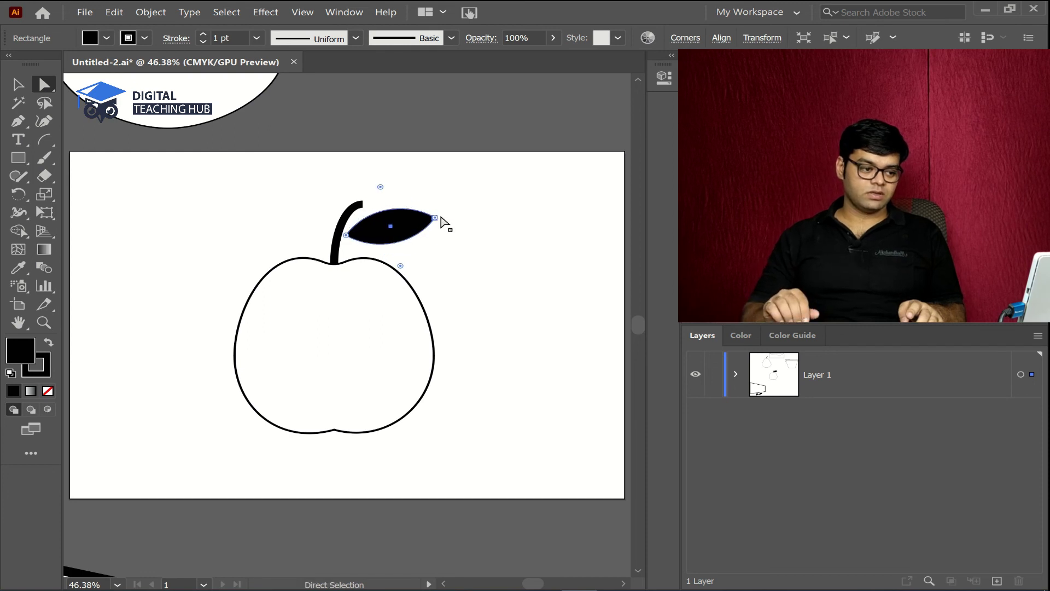
key("Left")
key("Left")
key("Left")
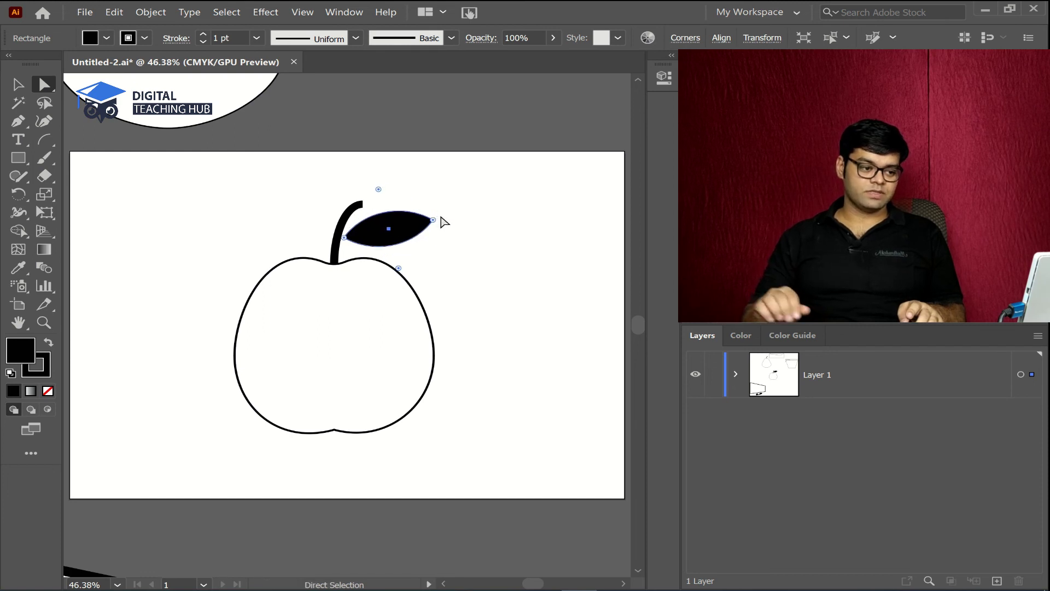
Rotate the leaf slightly further counterclockwise so its tip points higher, and deselect it.
key("v")
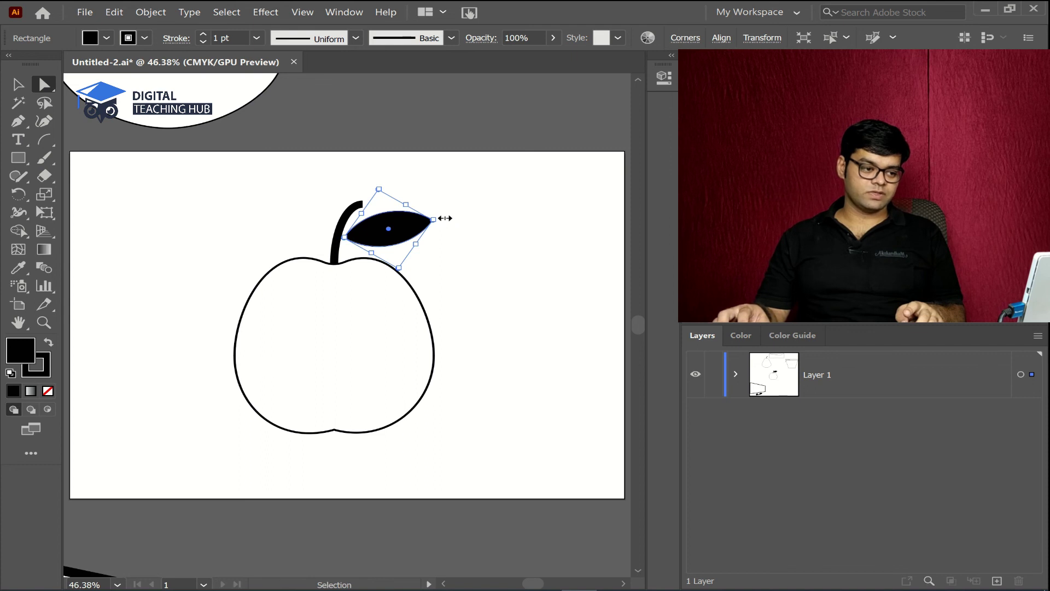
left_click_drag(450, 217, 449, 204)
key("a")
left_click(475, 255)
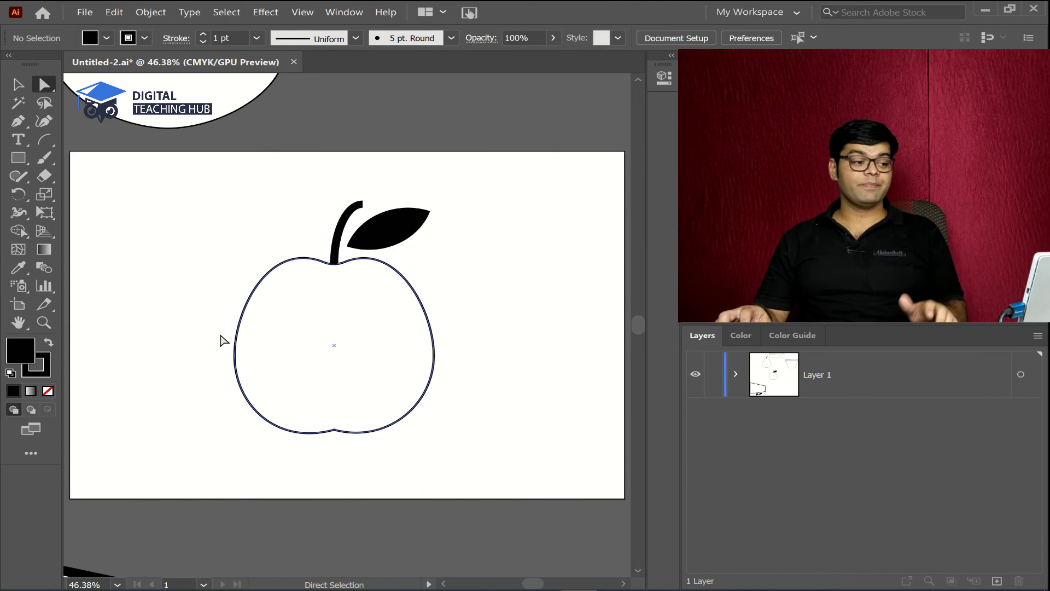
Select the apple with its stem and leaf, and move it off the artboard to the area above.
left_click_drag(148, 179, 560, 466)
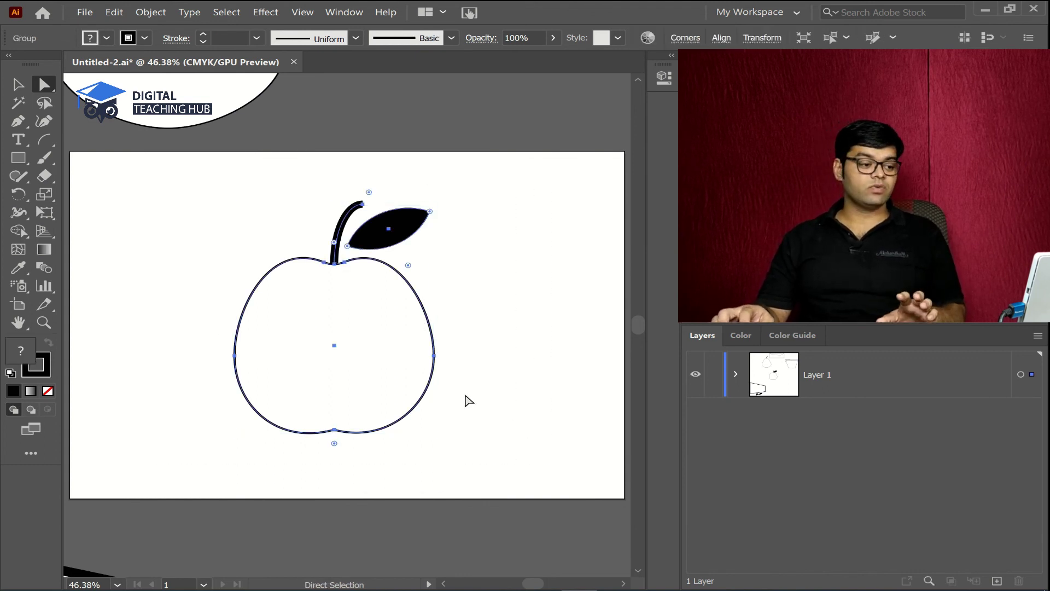
key("v")
left_click_drag(363, 350, 500, 82)
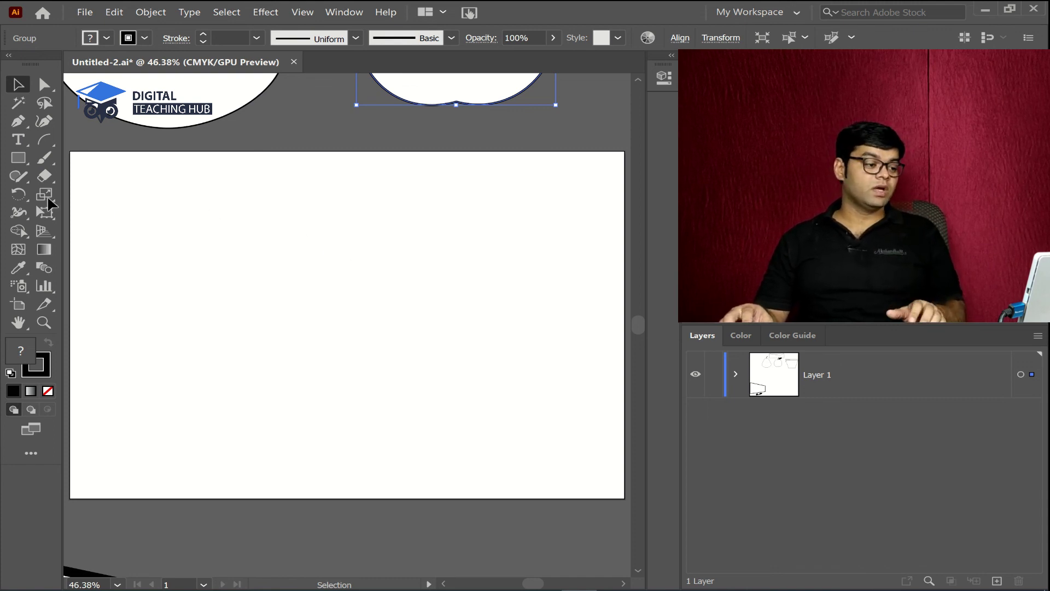
Draw a large rectangle centered on the empty artboard, with a white fill and a 6 pt black stroke.
left_click(17, 160)
left_click_drag(172, 224, 523, 400)
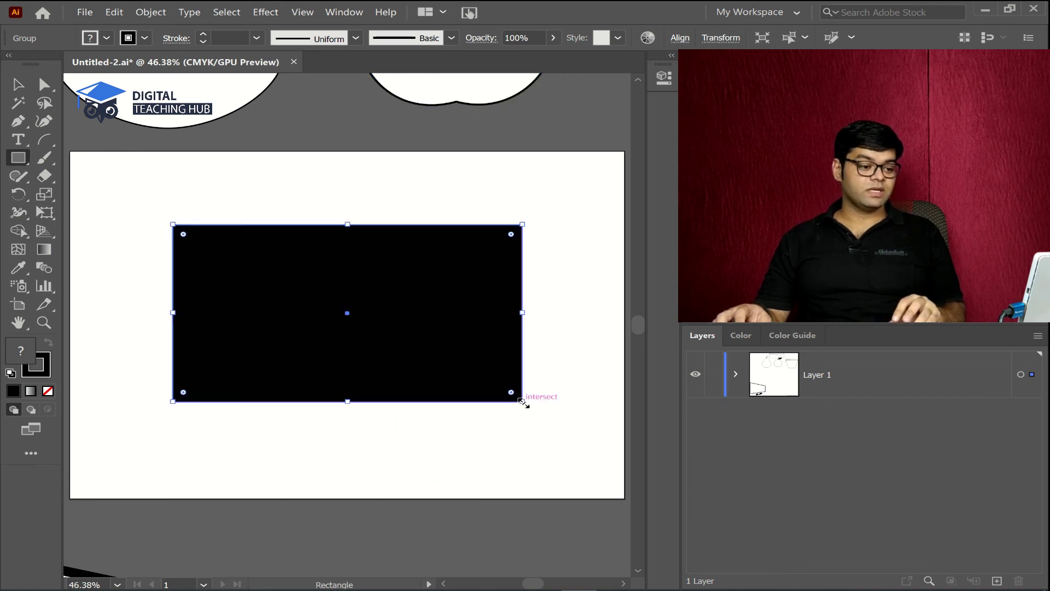
left_click(106, 36)
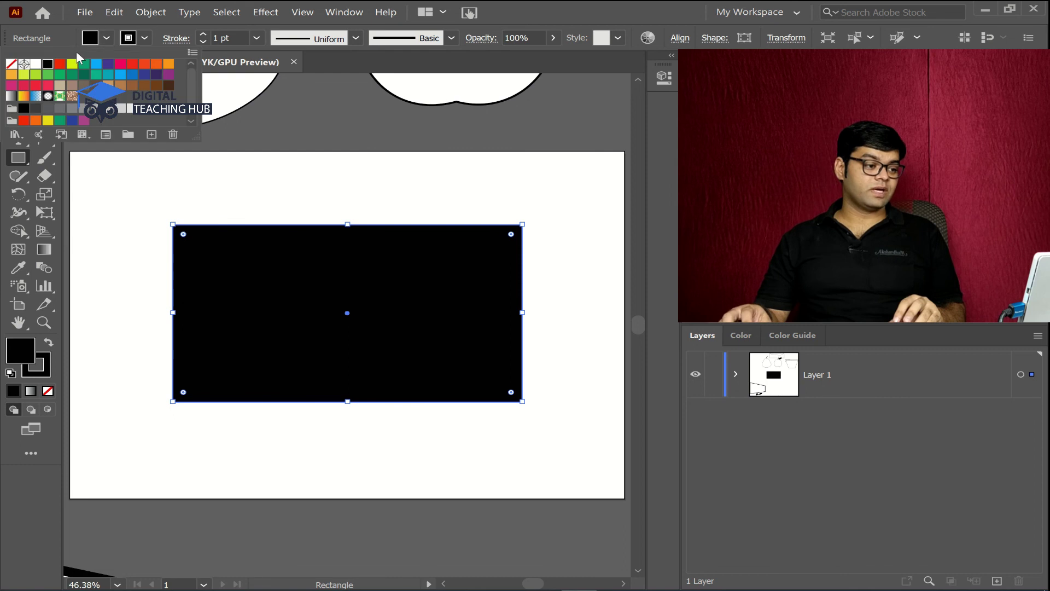
left_click(36, 65)
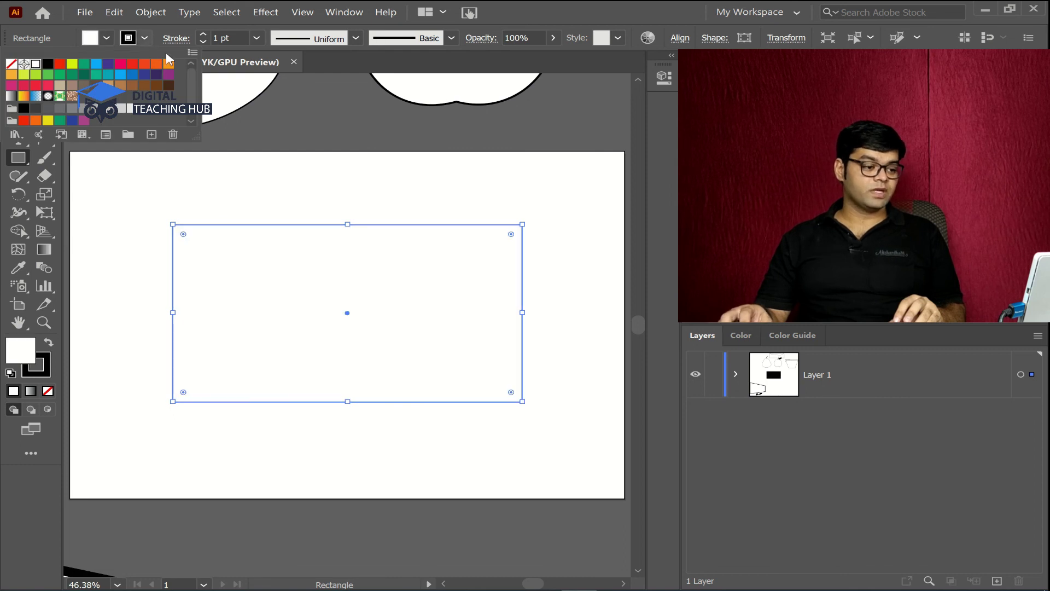
left_click(257, 37)
left_click(277, 139)
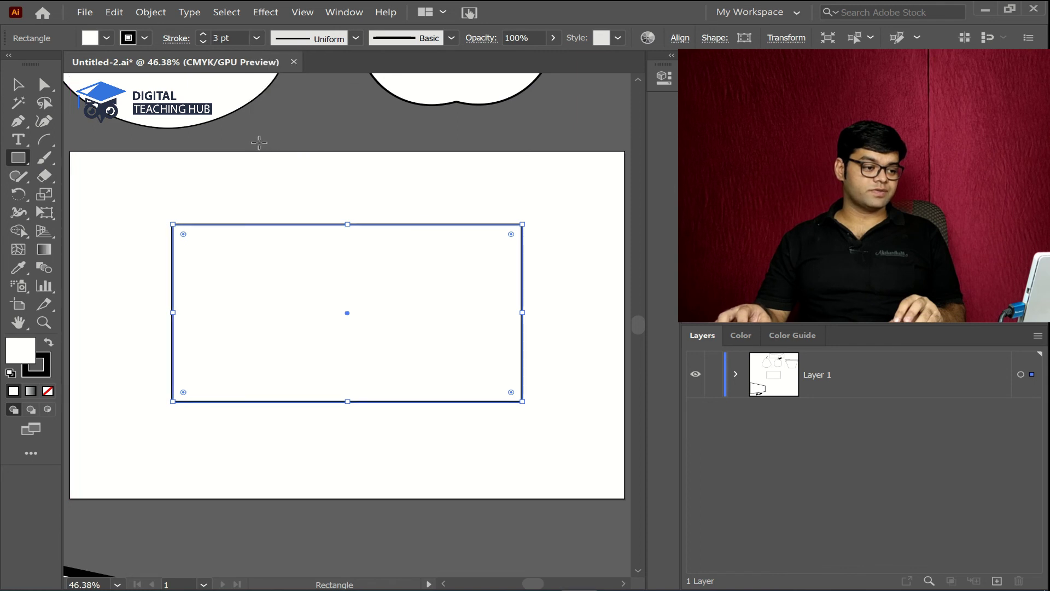
left_click(255, 36)
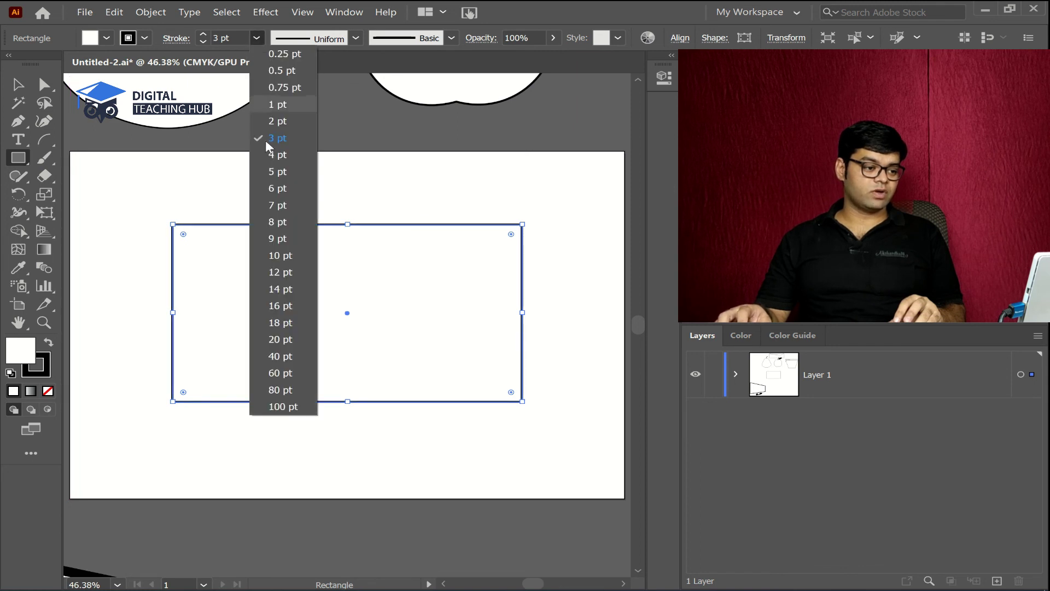
left_click(270, 189)
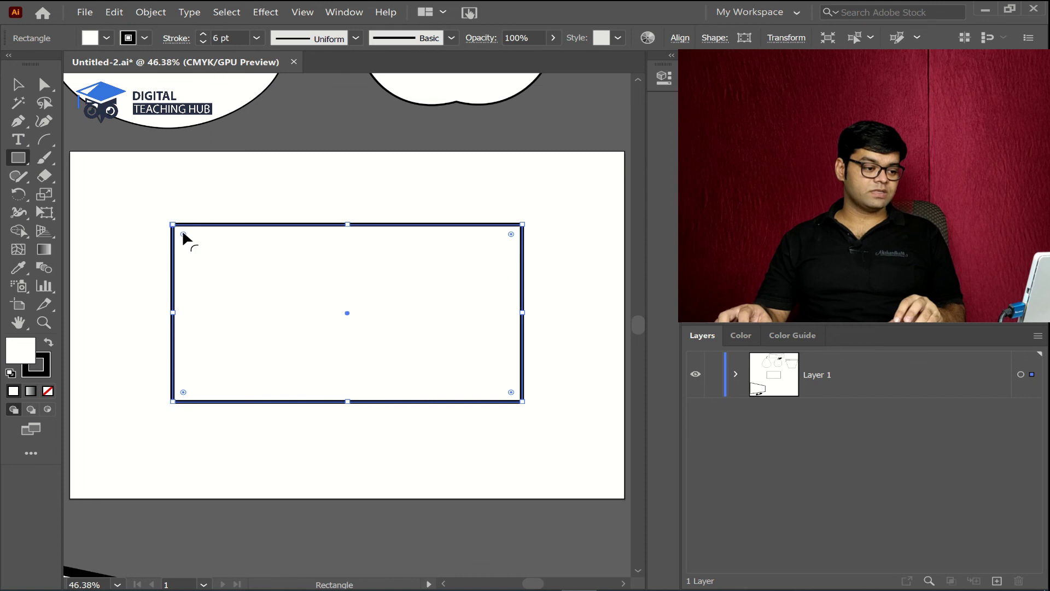
Round all four corners of the large rectangle moderately and equally, and deselect it.
left_click_drag(182, 233, 210, 243)
key("v")
key("a")
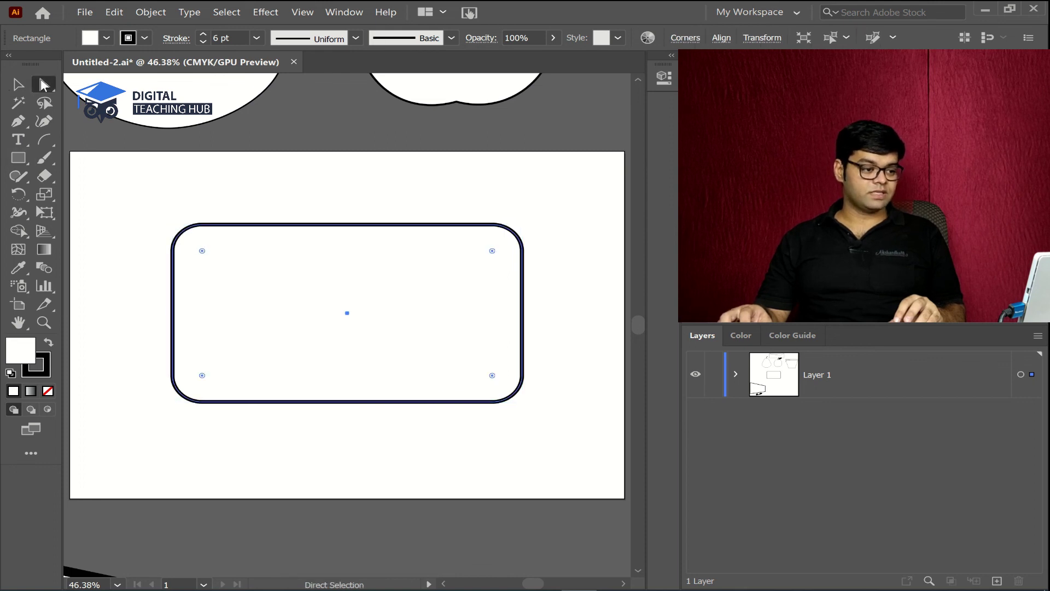
left_click(155, 209)
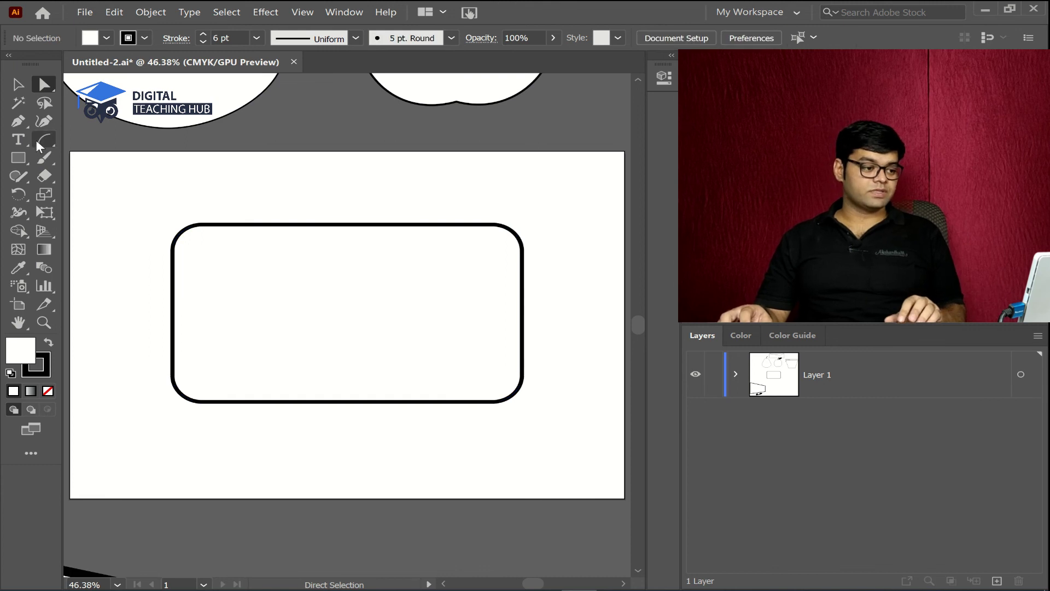
Draw a steep, slightly slanted line with the Line Segment tool inside the rounded rectangle, near its left side.
left_click_drag(44, 139, 93, 136)
left_click(93, 136)
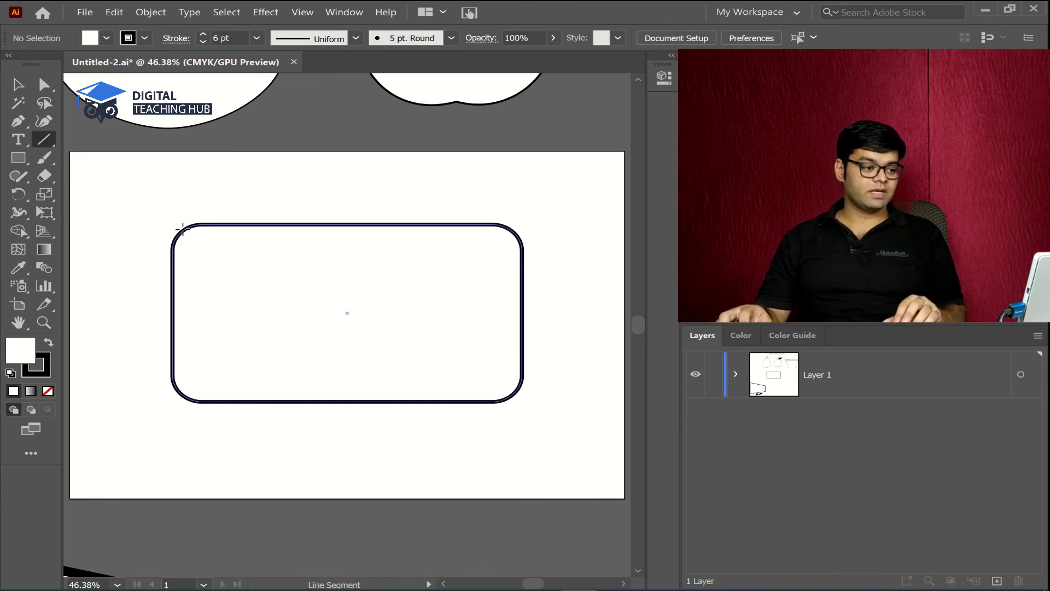
left_click_drag(232, 258, 222, 340)
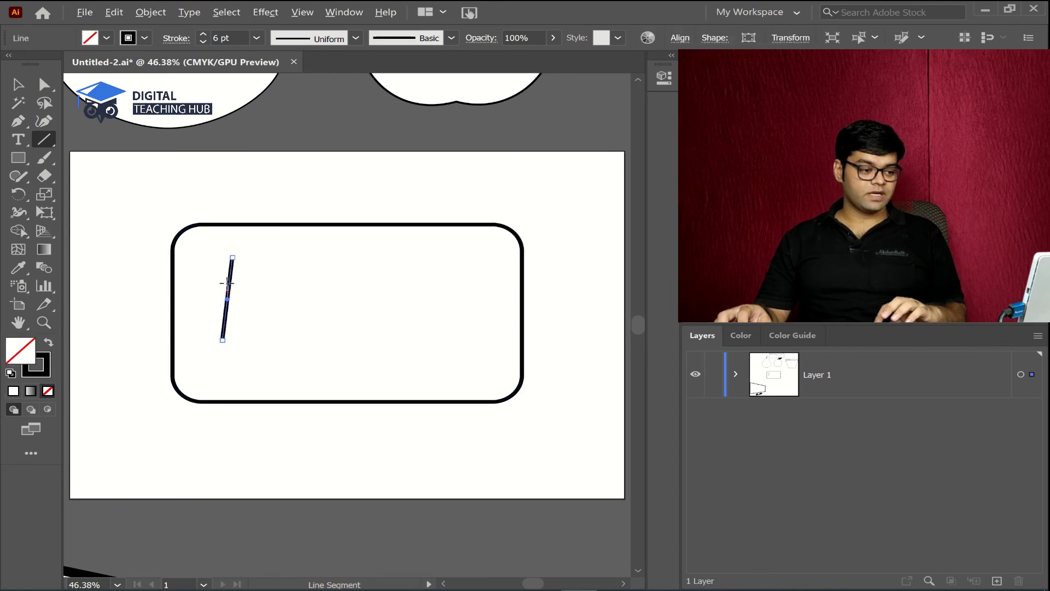
Build a hash sign by copying the slanted line to its right and drawing two horizontal lines across both.
left_click(44, 83)
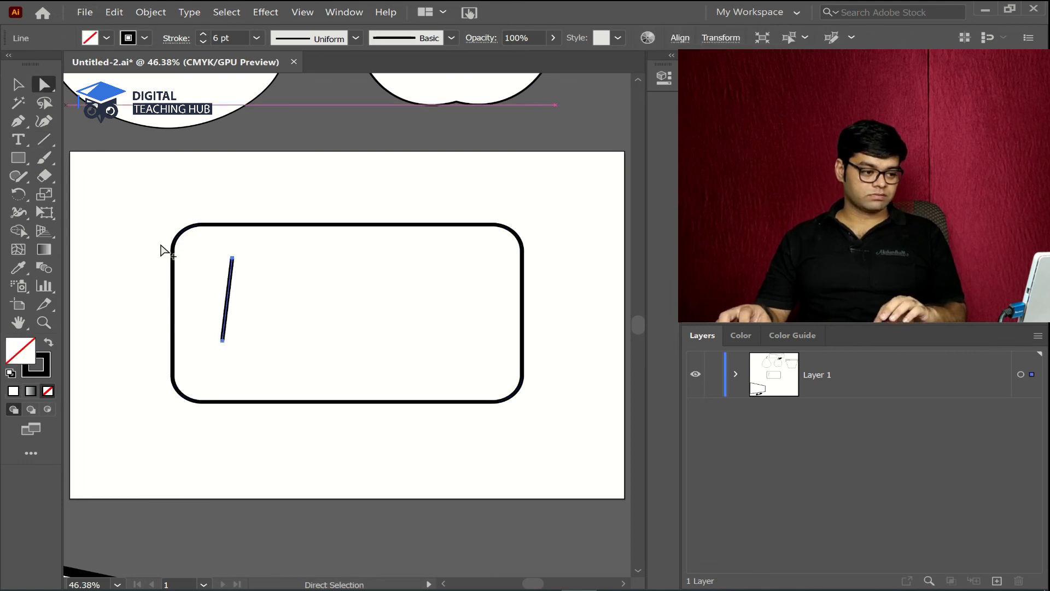
left_click_drag(226, 287, 272, 285)
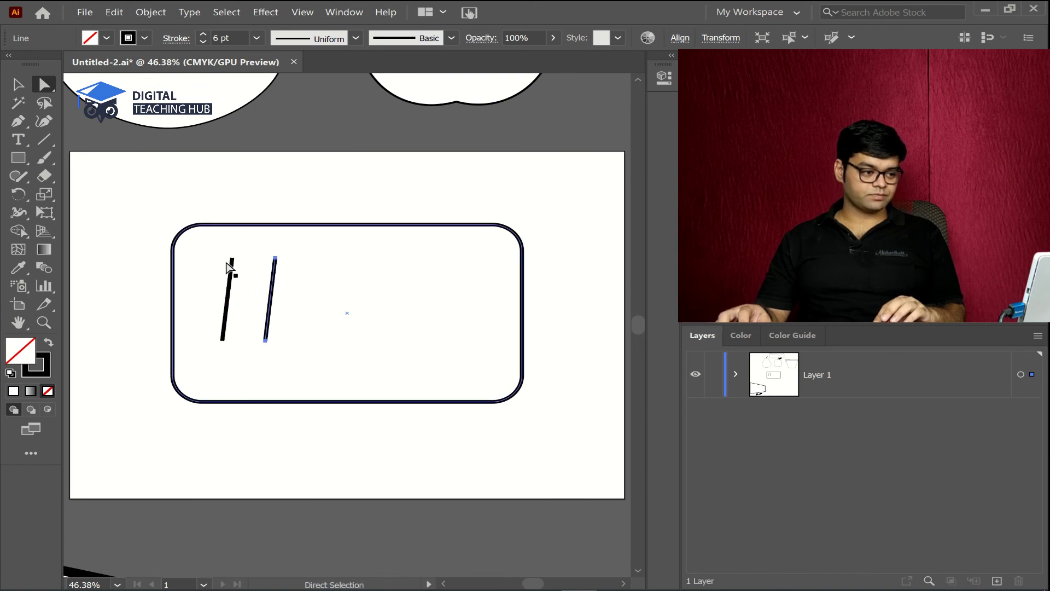
left_click(45, 140)
left_click_drag(202, 280, 305, 280)
left_click_drag(204, 318, 308, 317)
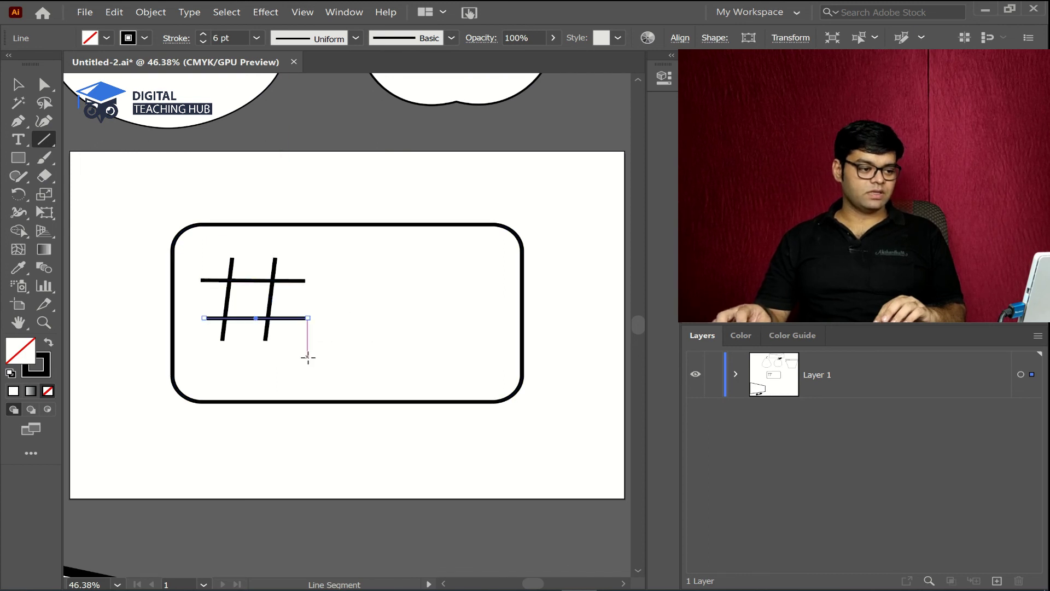
Draw a slightly wide ellipse below the rounded rectangle, overlapping the artboard's lower edge, and fill it with white.
left_click(17, 85)
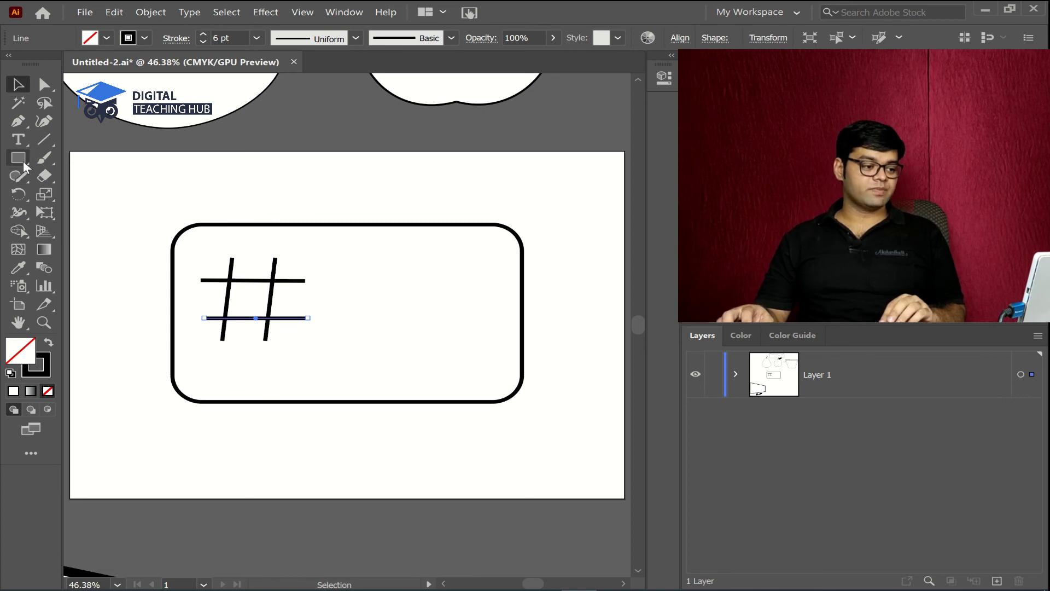
key("a")
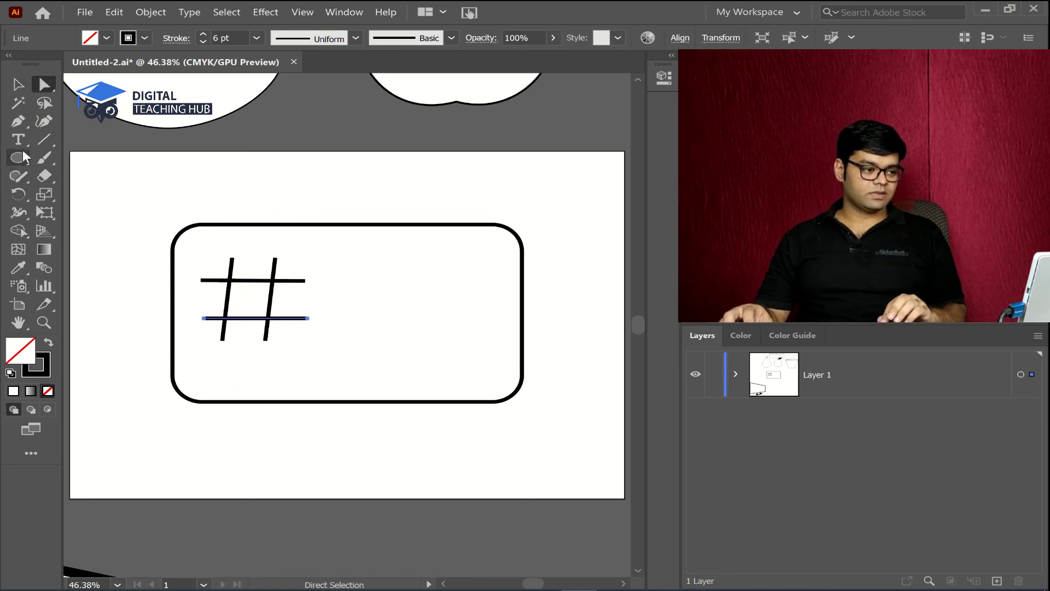
left_click(23, 153)
left_click_drag(328, 417, 463, 535)
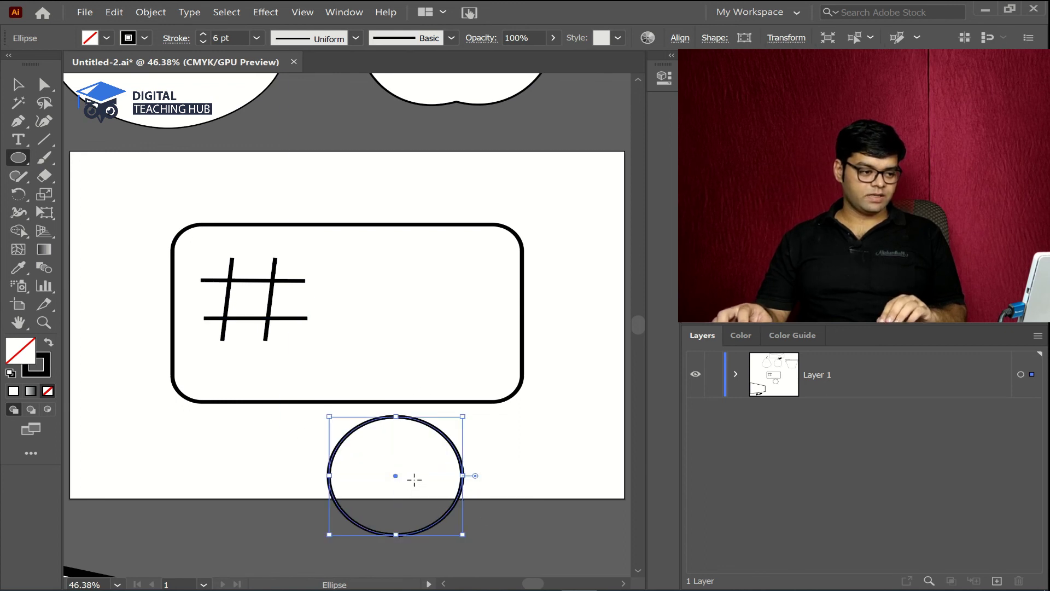
left_click(107, 38)
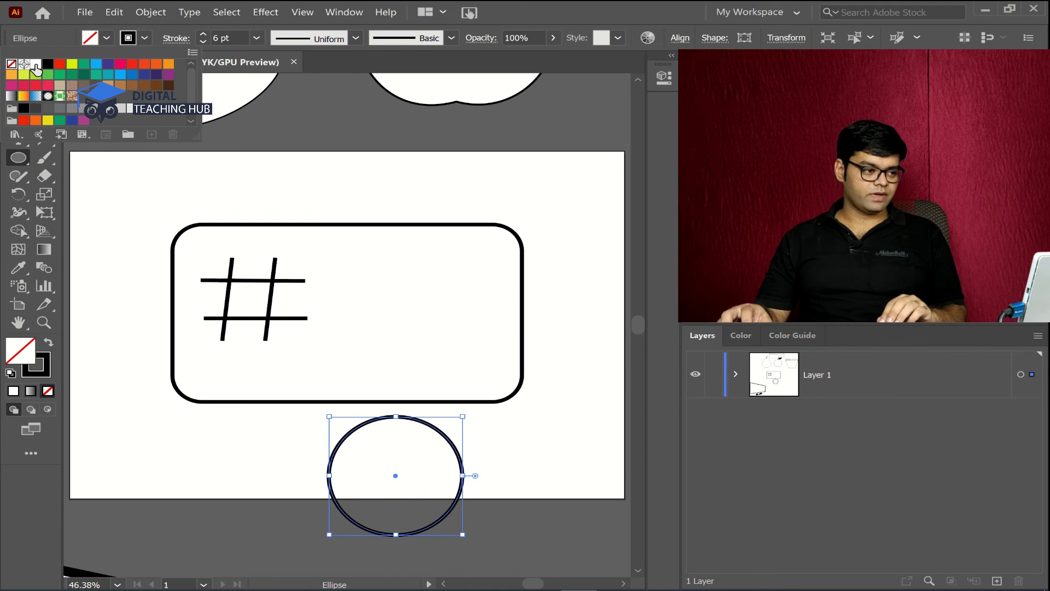
left_click(35, 64)
left_click(328, 88)
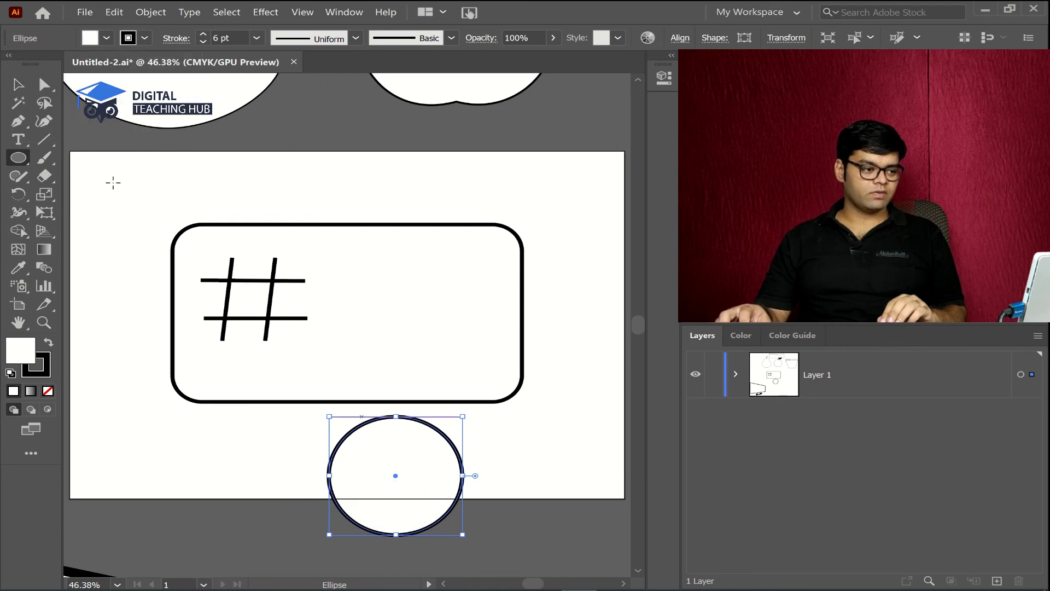
Form a V-shaped notch at the ellipse's top anchor by pulling its two direction handles independently upward and outward.
left_click(45, 84)
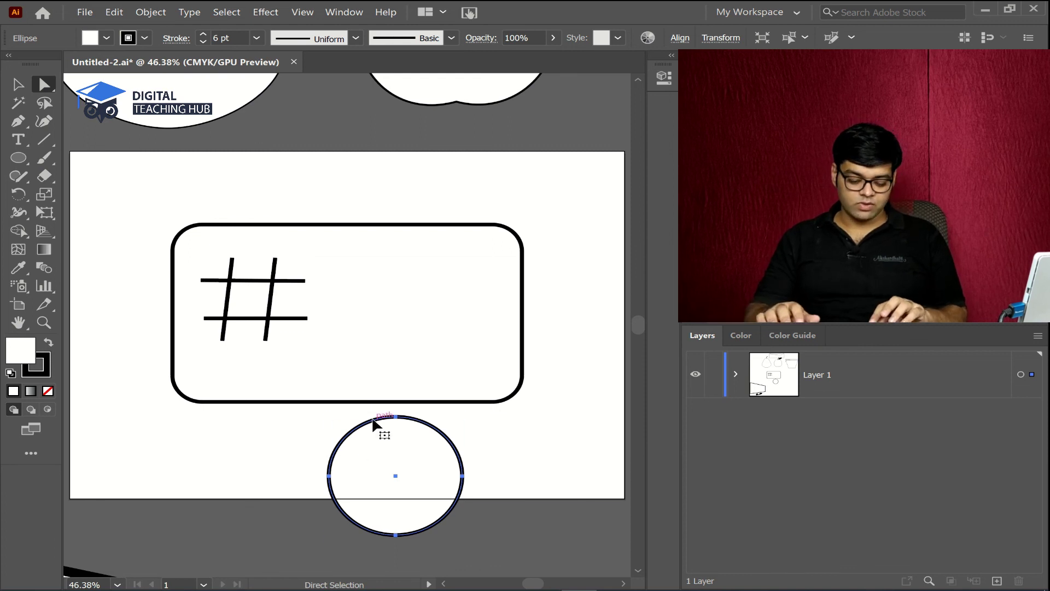
key("ctrl+equal")
key("ctrl+equal")
key("ctrl+equal")
key("ctrl+equal")
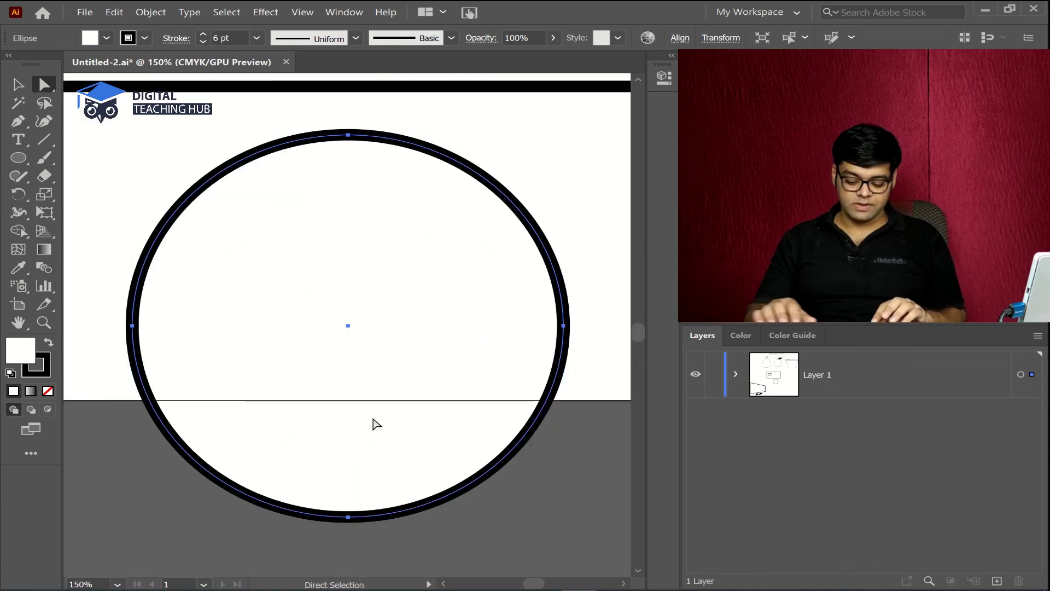
key("ctrl+minus")
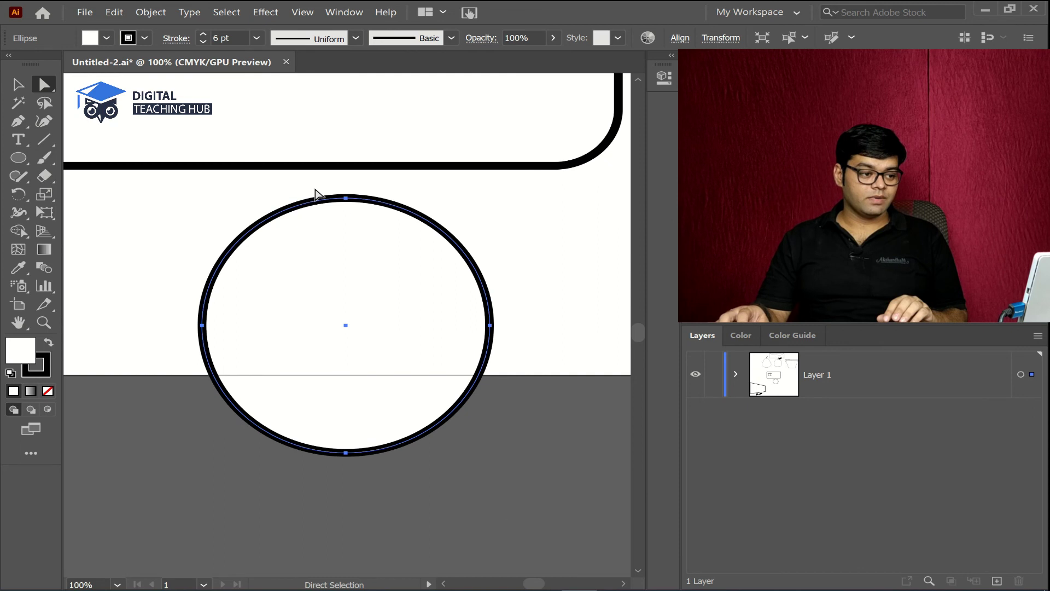
left_click_drag(388, 214, 388, 213)
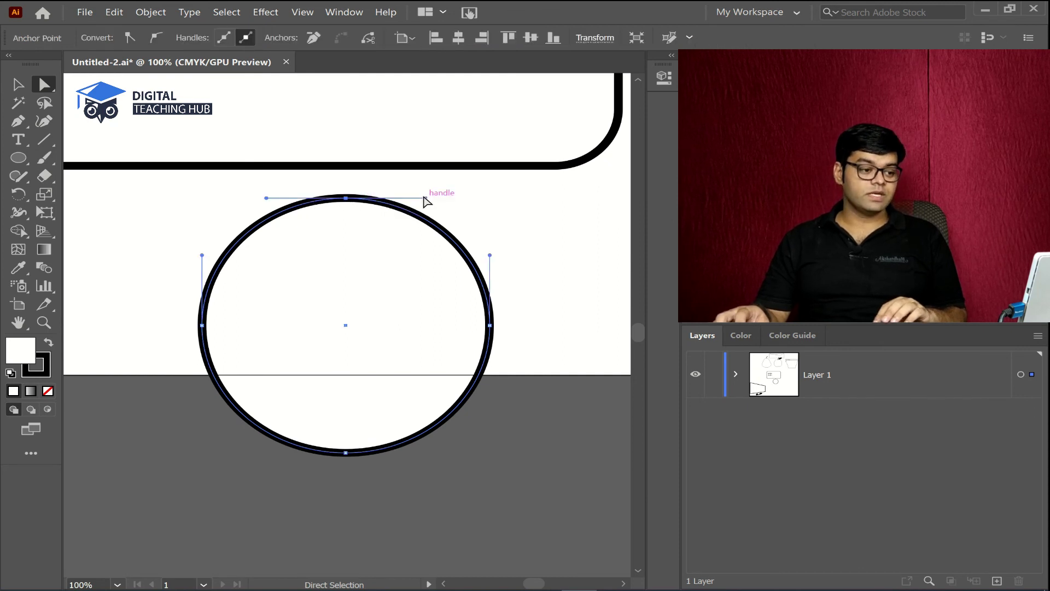
key("alt")
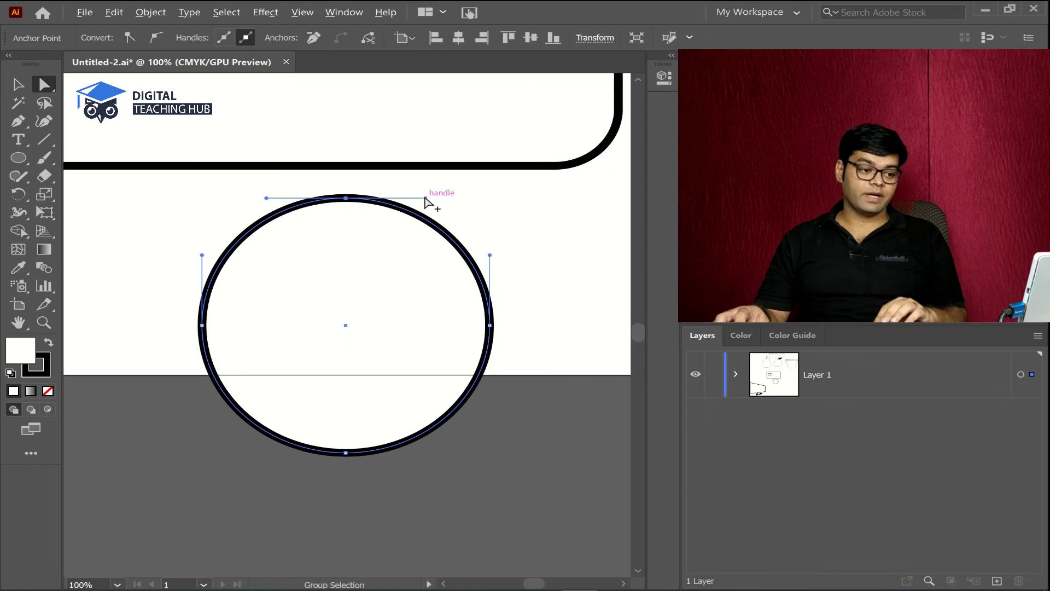
left_click_drag(425, 200, 456, 141)
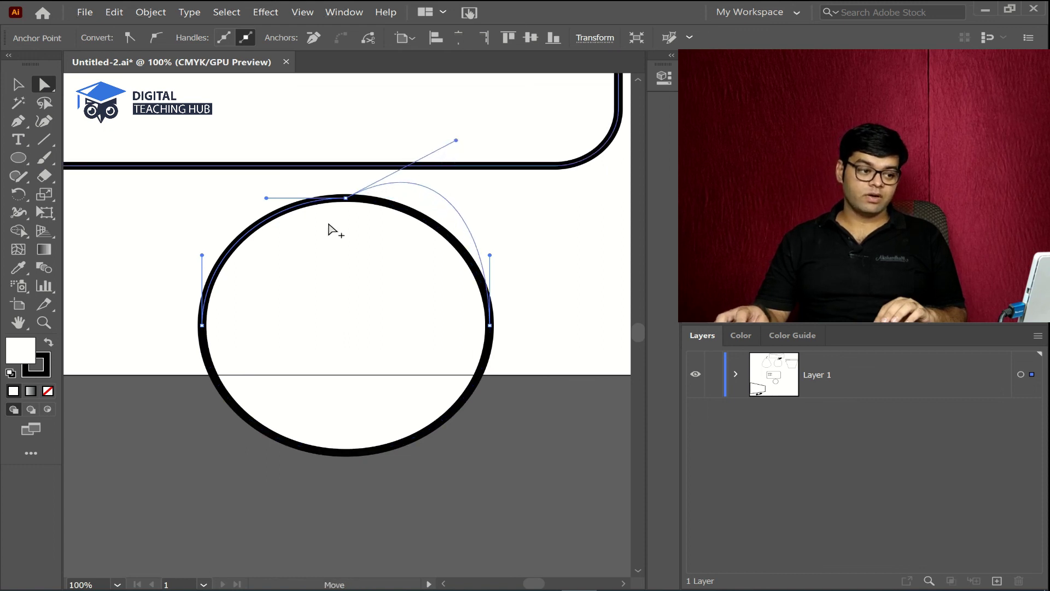
left_click_drag(266, 198, 241, 140)
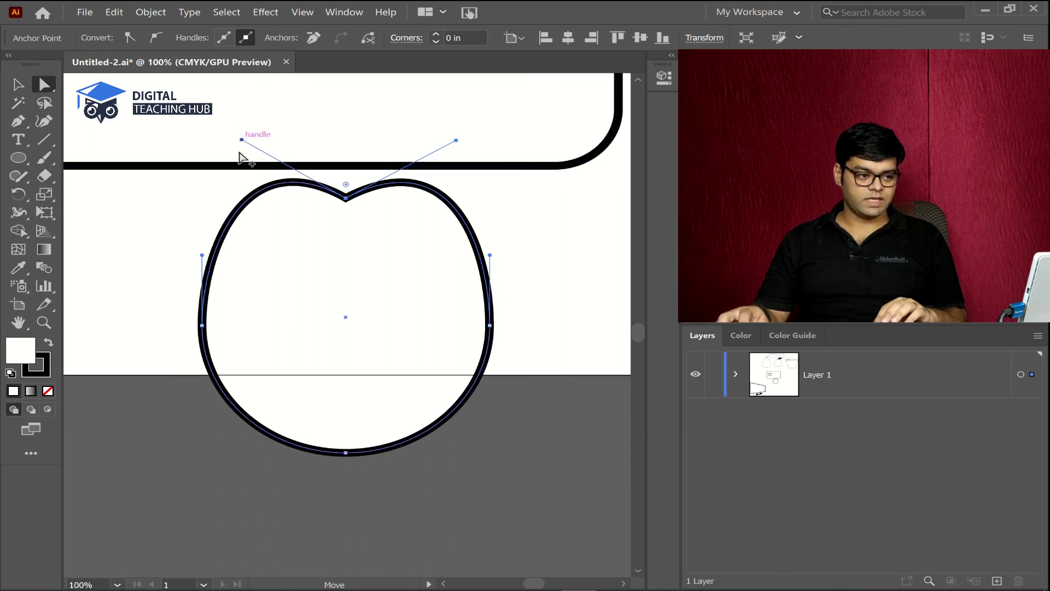
Turn the shape's bottom anchor into a sharp point by swinging both of its direction handles independently upward.
left_click(348, 454)
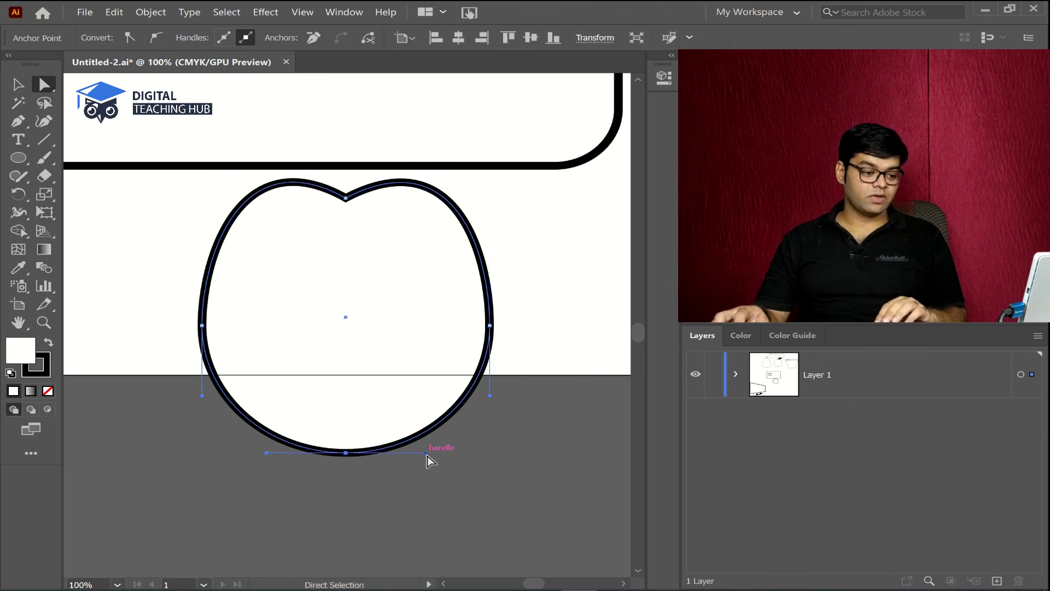
left_click_drag(426, 454, 407, 382)
left_click_drag(267, 453, 275, 391)
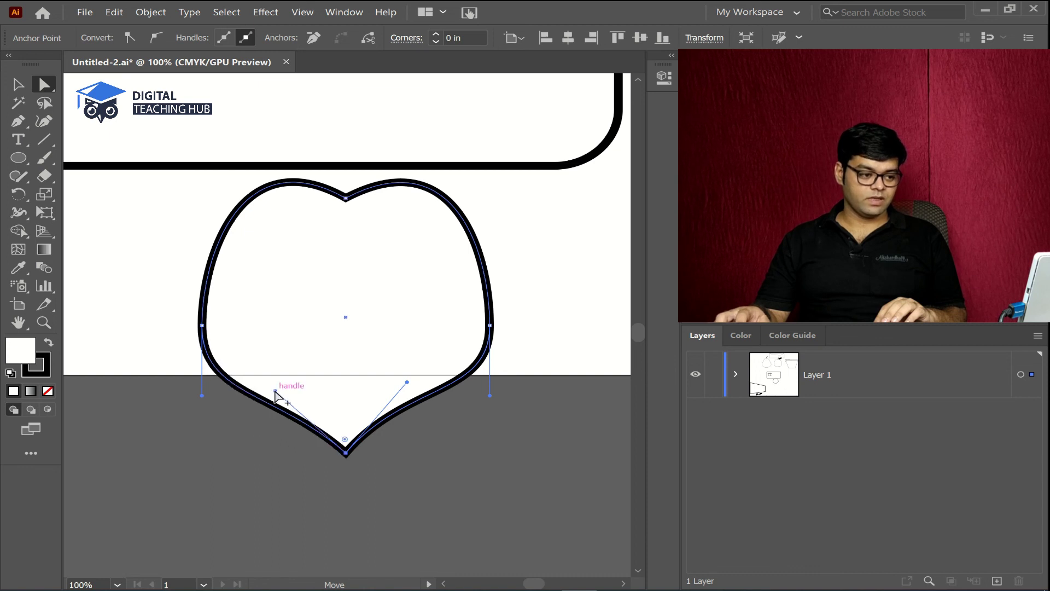
Raise the shape's left and right side anchors together to complete the heart outline, and deselect it.
left_click(202, 326)
left_click_drag(206, 328, 204, 327)
left_click(491, 325)
left_click_drag(490, 327, 492, 260)
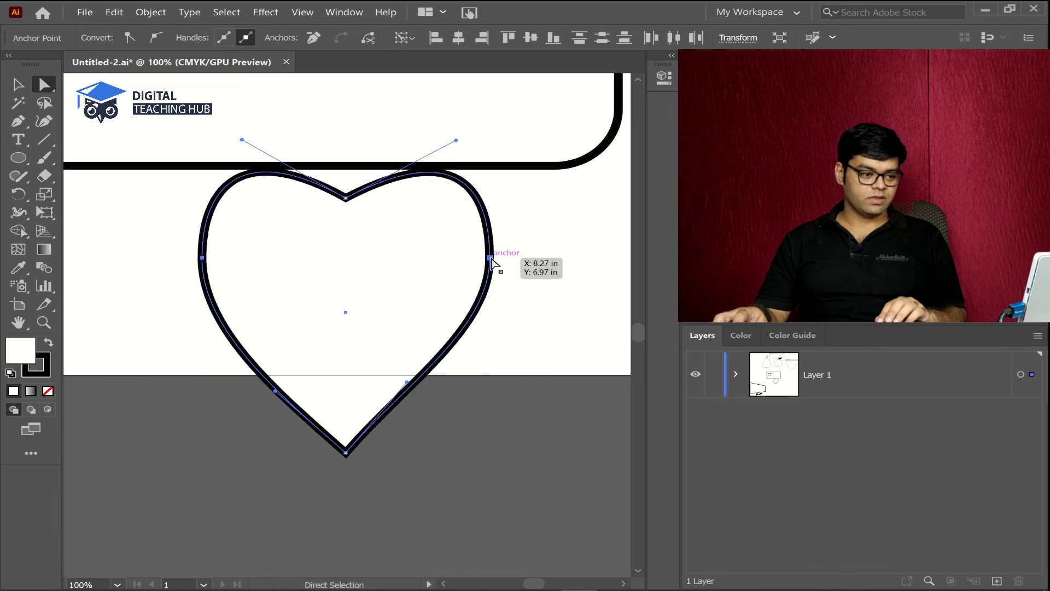
left_click(509, 425)
Fill the heart with black and deselect it.
left_click(401, 330)
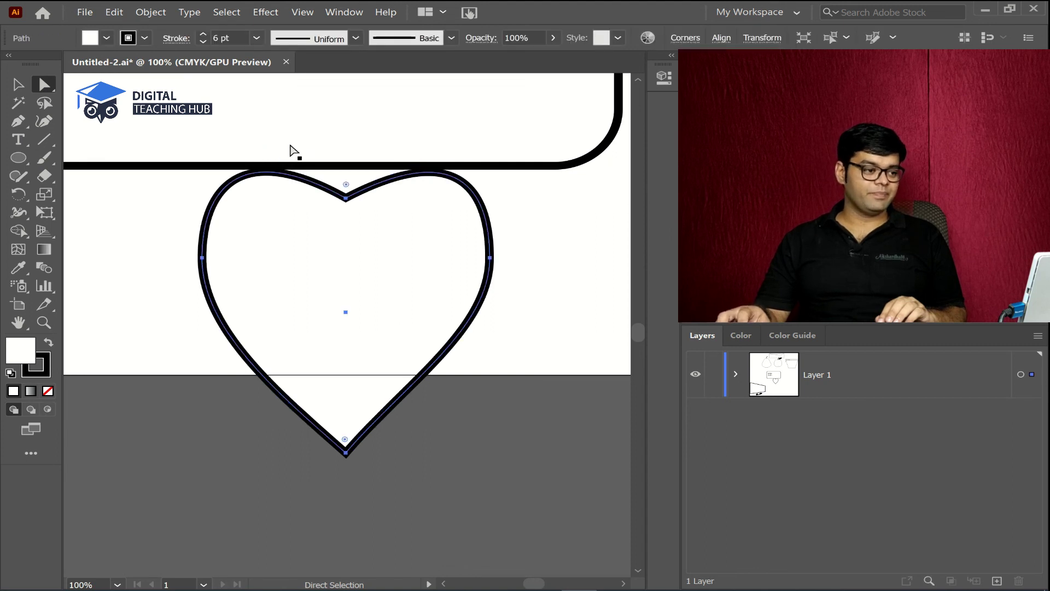
left_click(107, 38)
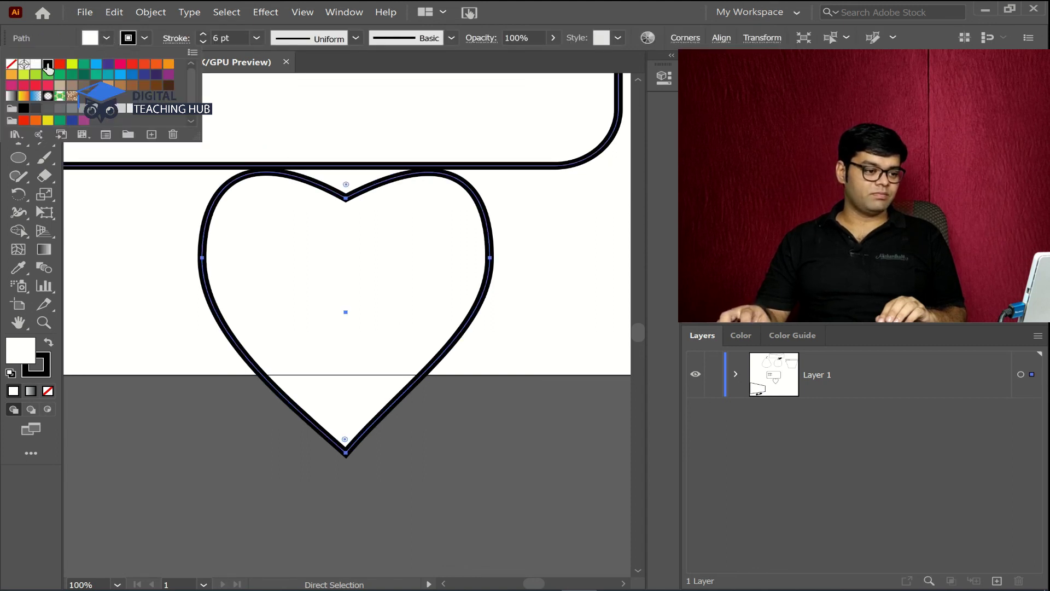
left_click(48, 64)
left_click(442, 493)
left_click(442, 492)
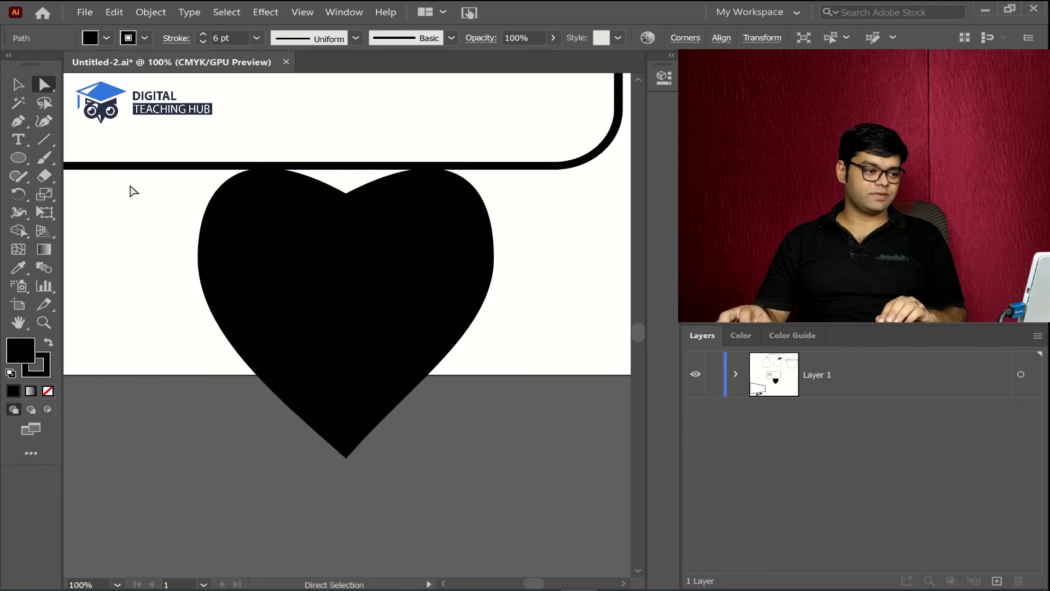
Move the black heart inside the rounded rectangle, to the right of the hash sign, and deselect it.
key("ctrl+minus")
key("ctrl+minus")
key("ctrl+minus")
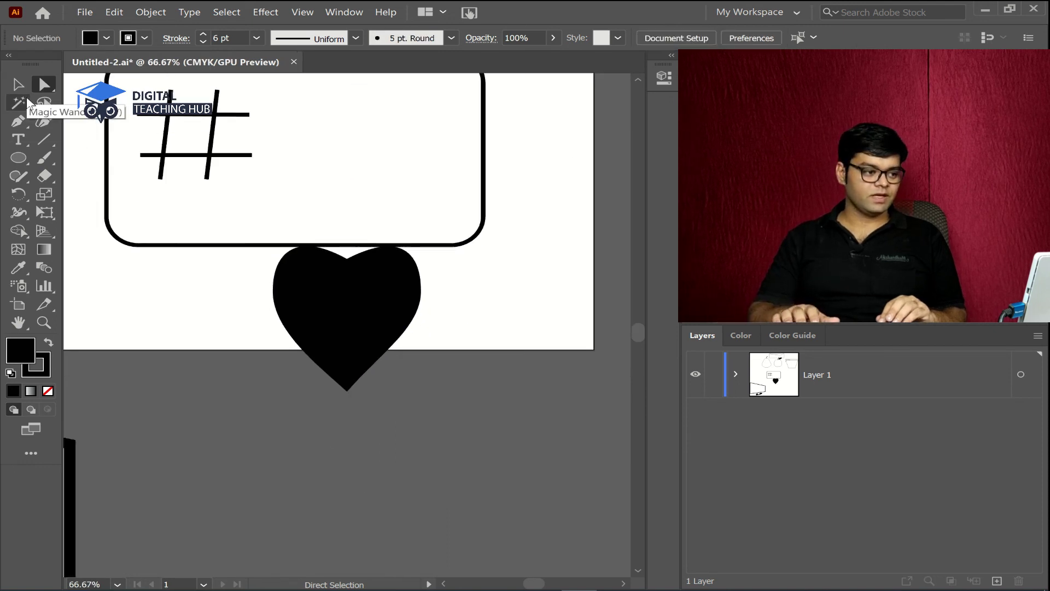
left_click(18, 83)
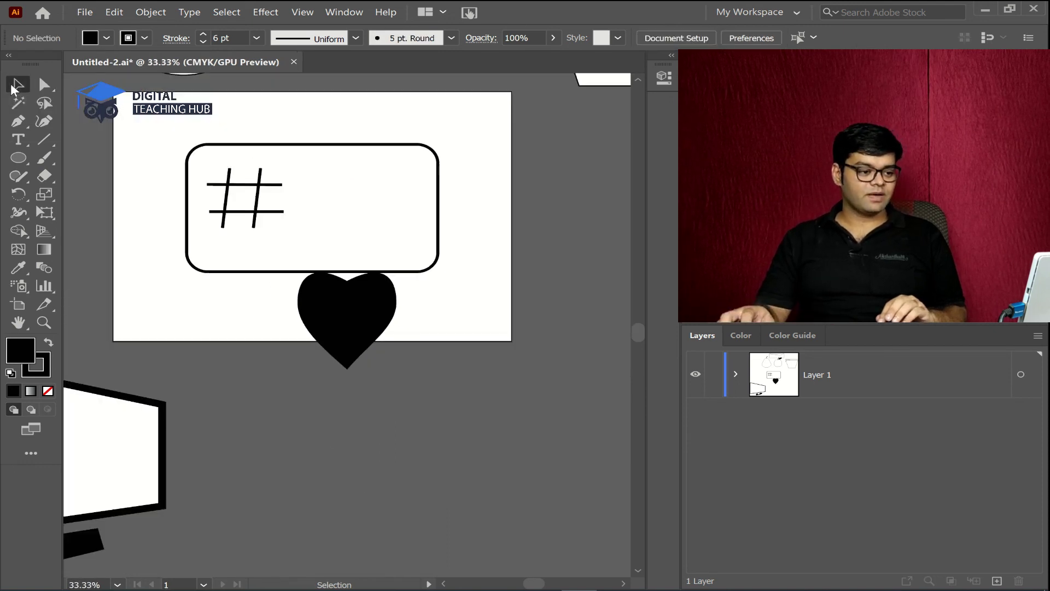
left_click_drag(346, 307, 370, 215)
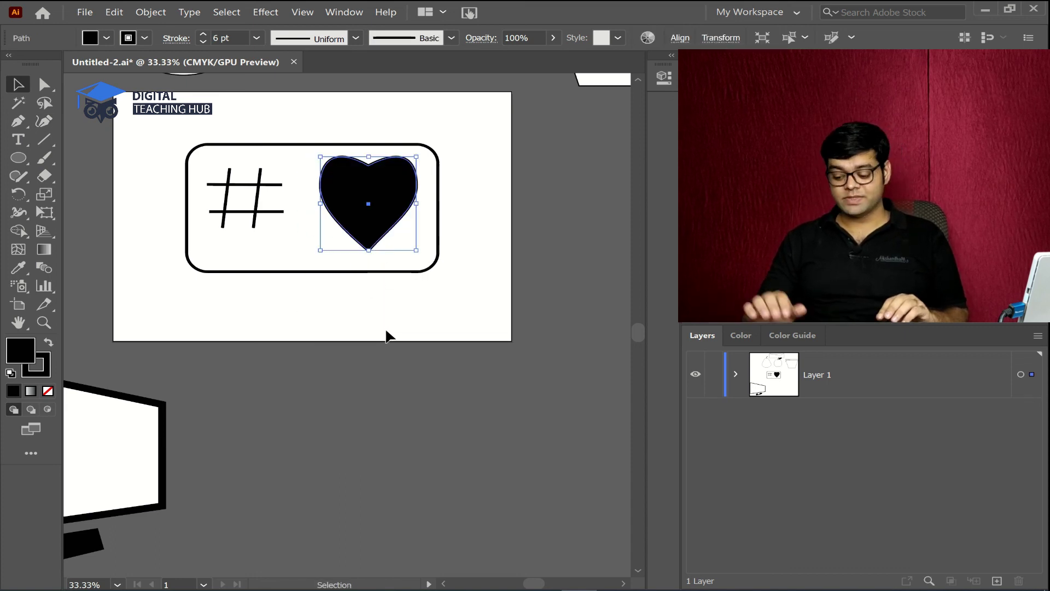
key("a")
key("ctrl+plus")
key("v")
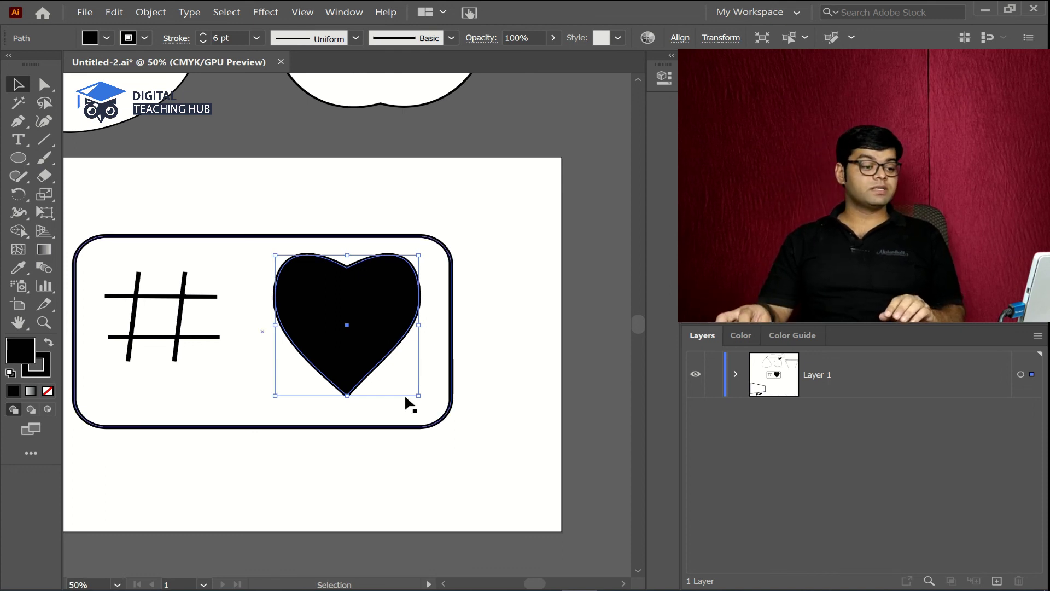
left_click(417, 511)
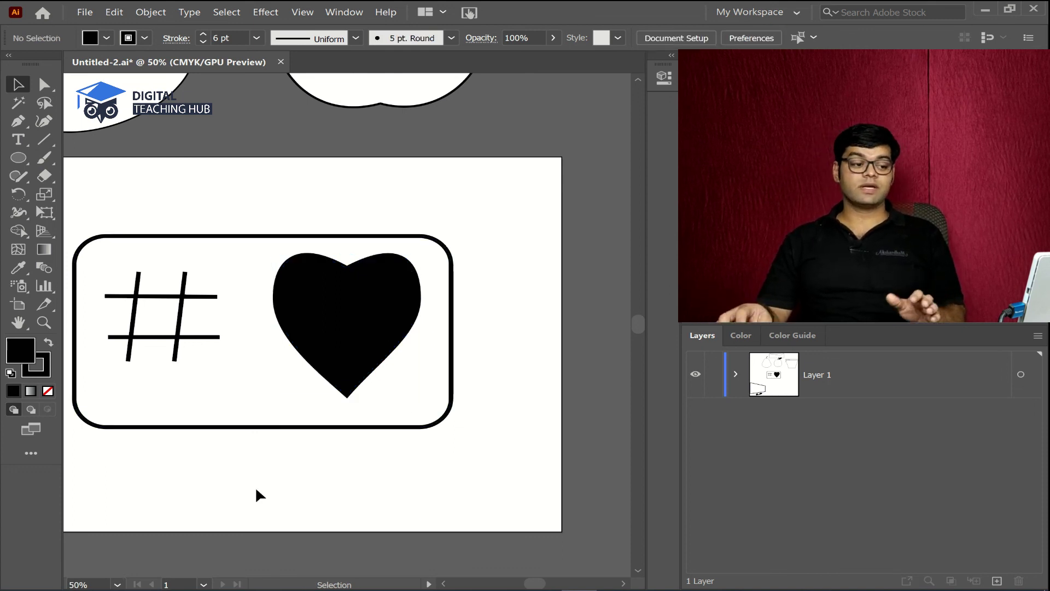
left_click(387, 286)
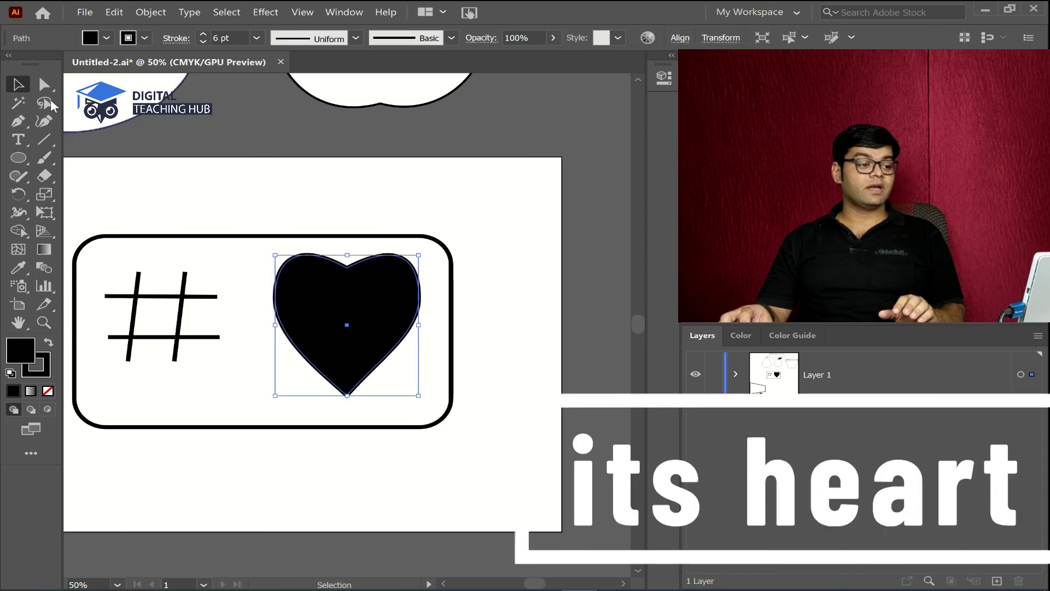
key("a")
left_click_drag(419, 299, 420, 300)
left_click(413, 365)
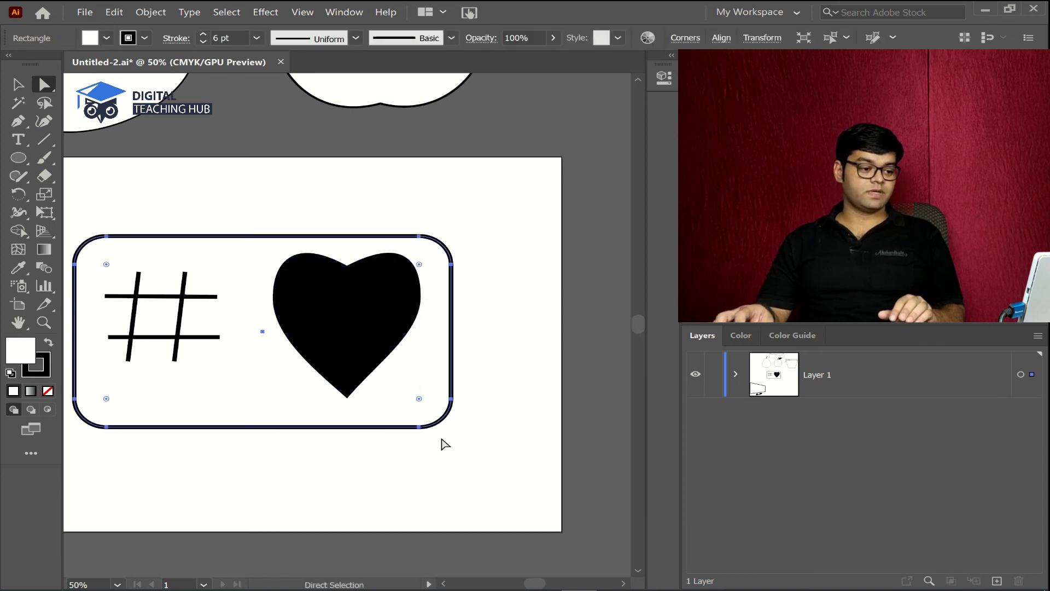
left_click(506, 426)
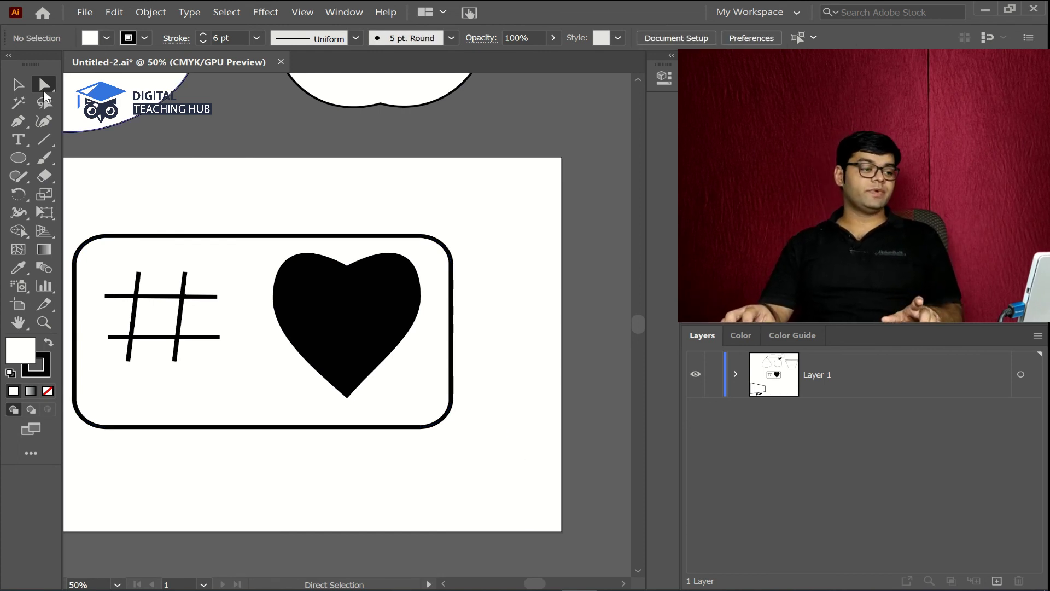
Group the rounded rectangle, hash sign and heart, and move the group off the artboard to the area below.
left_click_drag(495, 216, 116, 490)
key("ctrl+g")
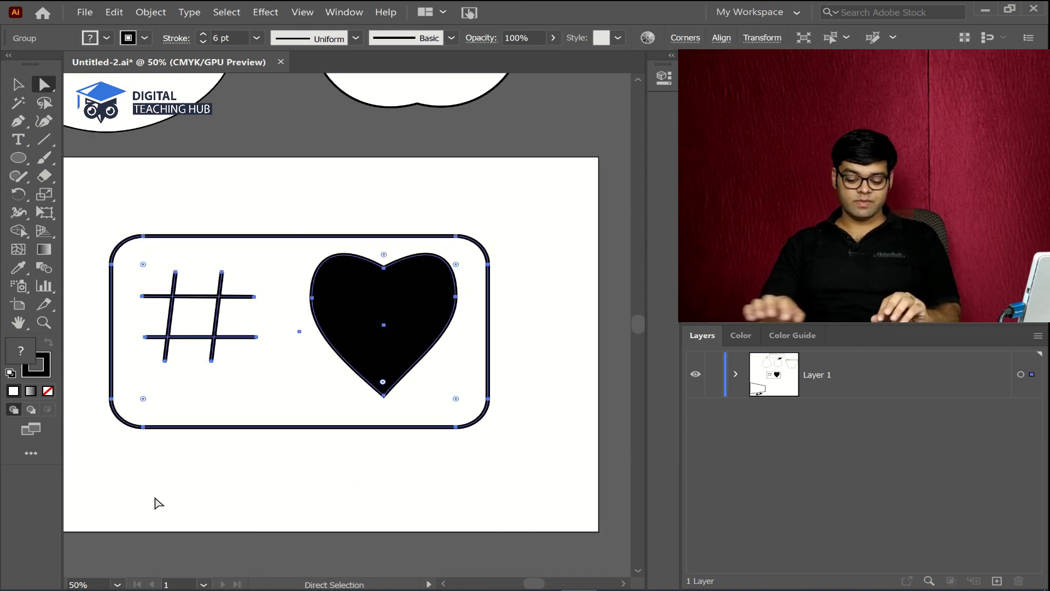
key("ctrl+minus")
key("a")
left_click_drag(330, 355, 453, 558)
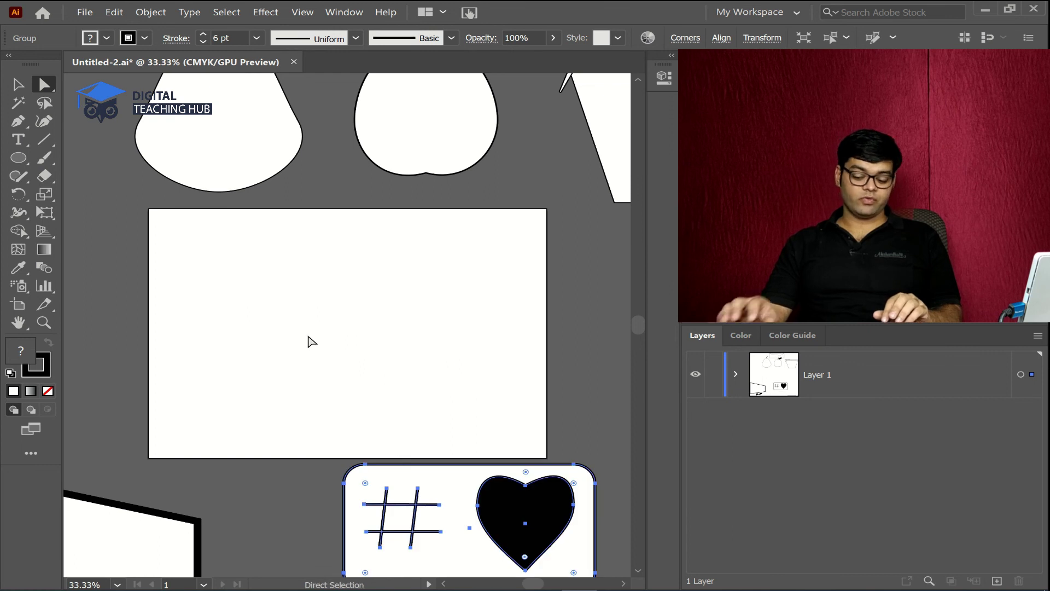
Draw a large, slightly wide ellipse with a white fill and a 6 pt black stroke in the middle of the empty artboard.
key("ctrl+0")
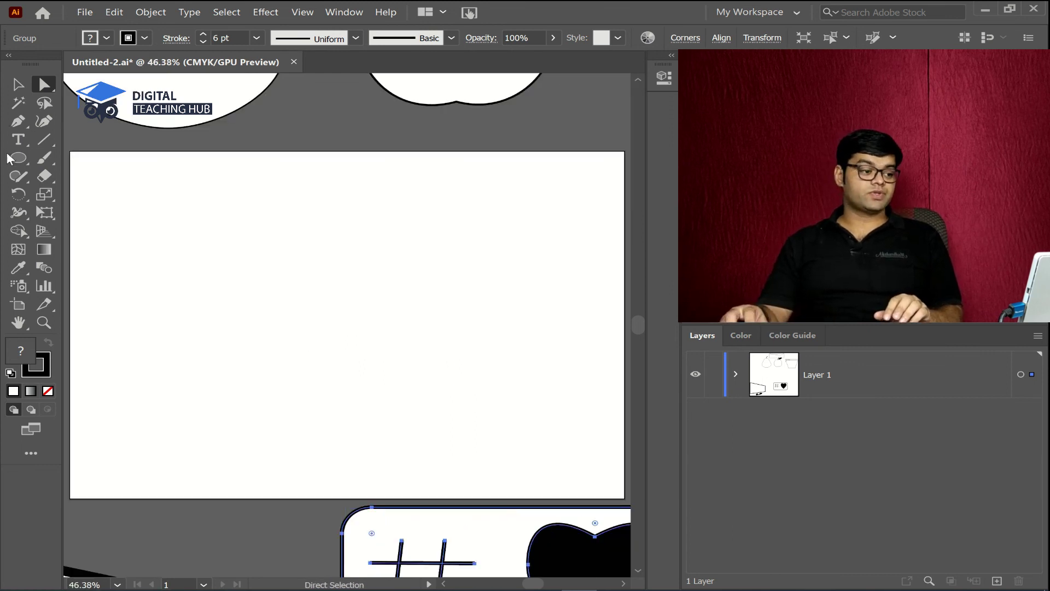
left_click(8, 159)
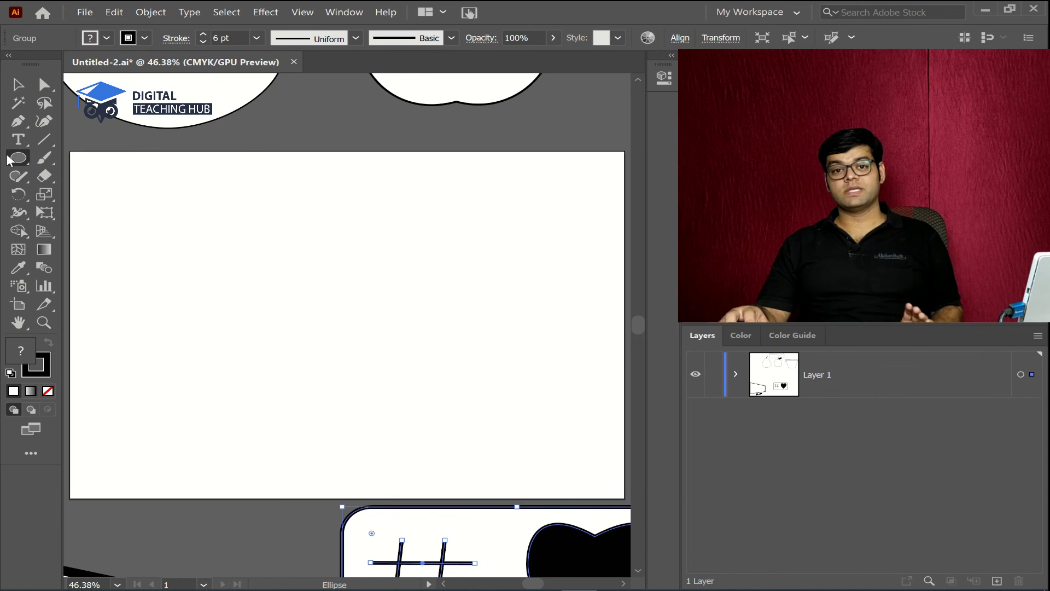
left_click(8, 159)
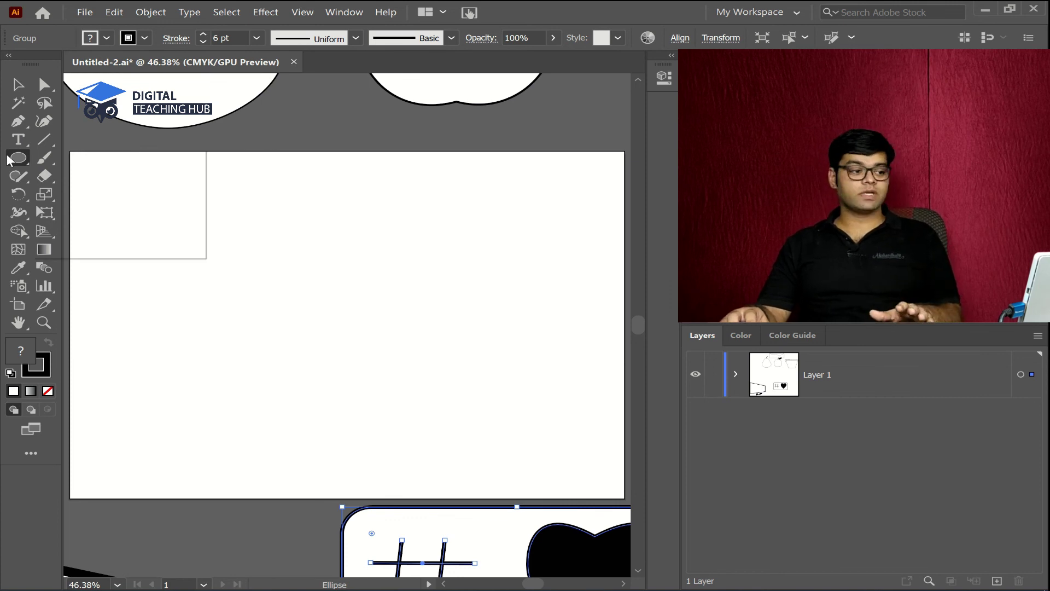
mouse_move(240, 211)
left_mouse_down()
mouse_move(400, 403)
mouse_move(394, 397)
left_mouse_up()
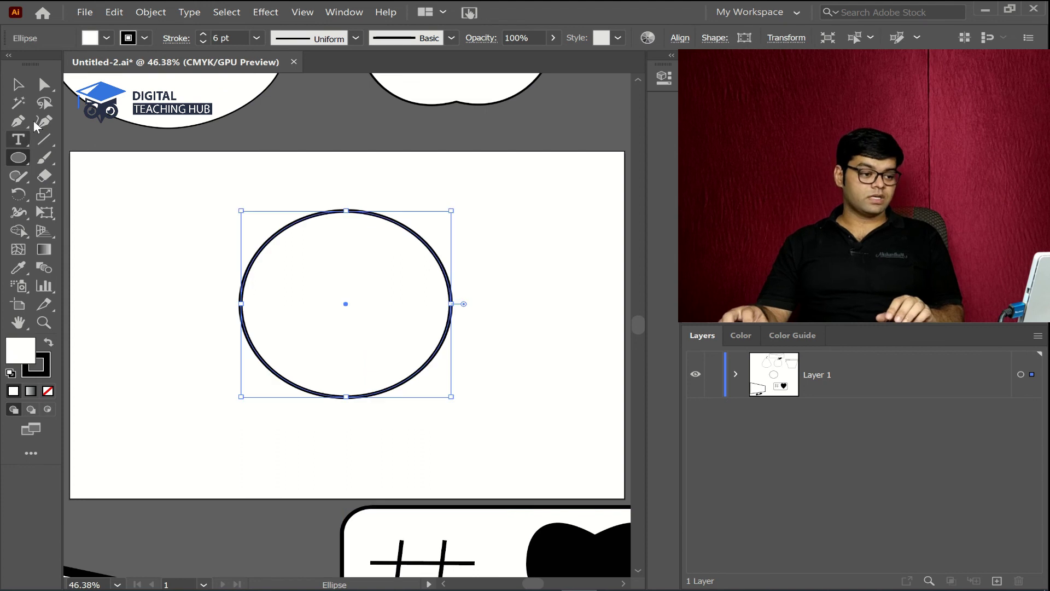
Reshape the ellipse into a strawberry body by pulling its bottom anchor point well down and its top anchor slightly down.
left_click(45, 85)
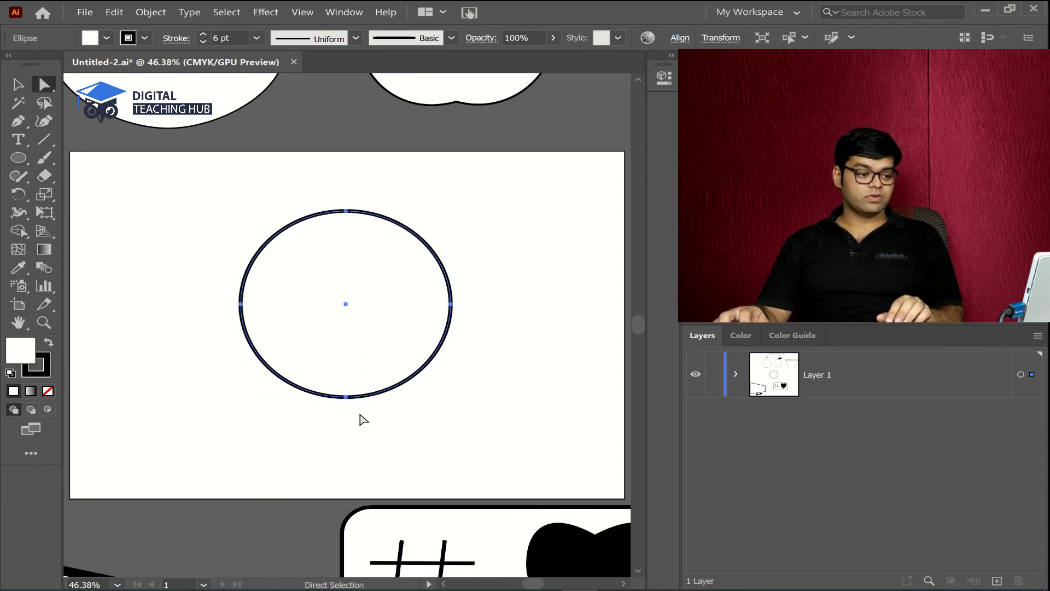
left_click_drag(309, 381, 310, 382)
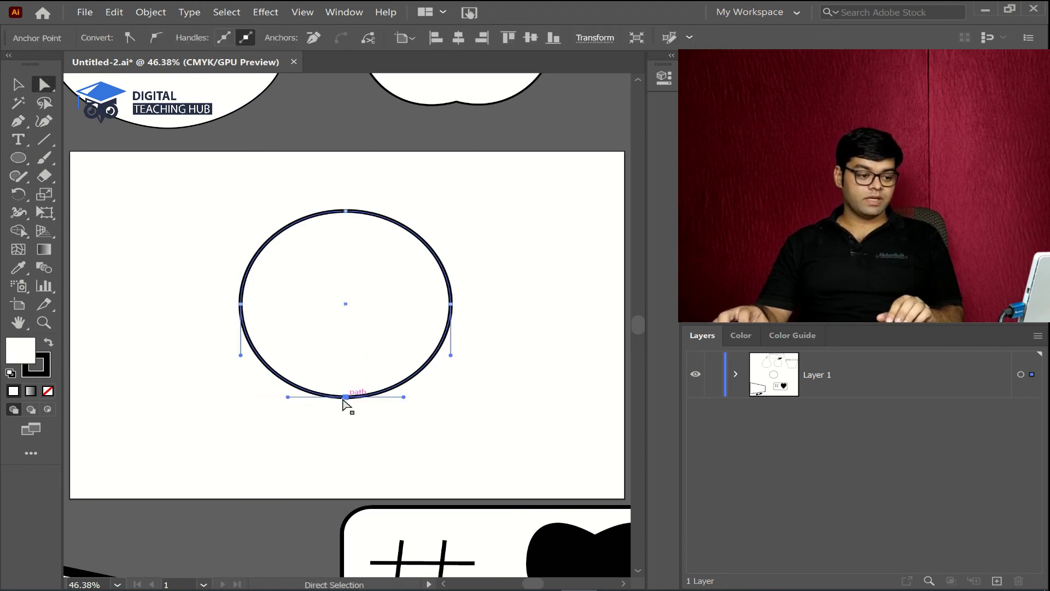
left_click(345, 397)
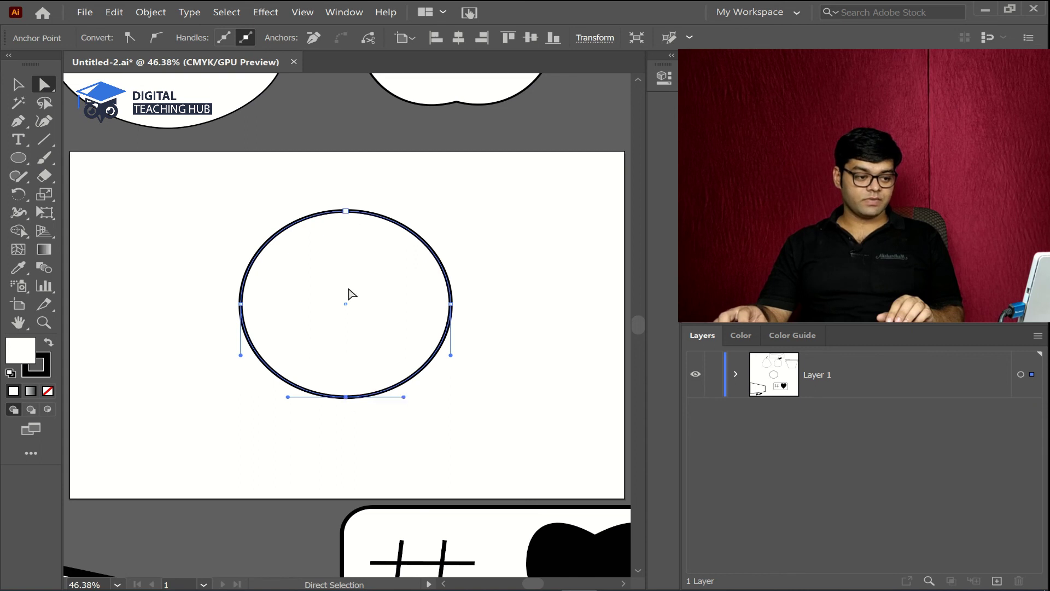
left_click_drag(342, 395, 344, 448)
left_click_drag(343, 210, 344, 230)
Move the strawberry body slightly up on the artboard and deselect it.
left_click(18, 83)
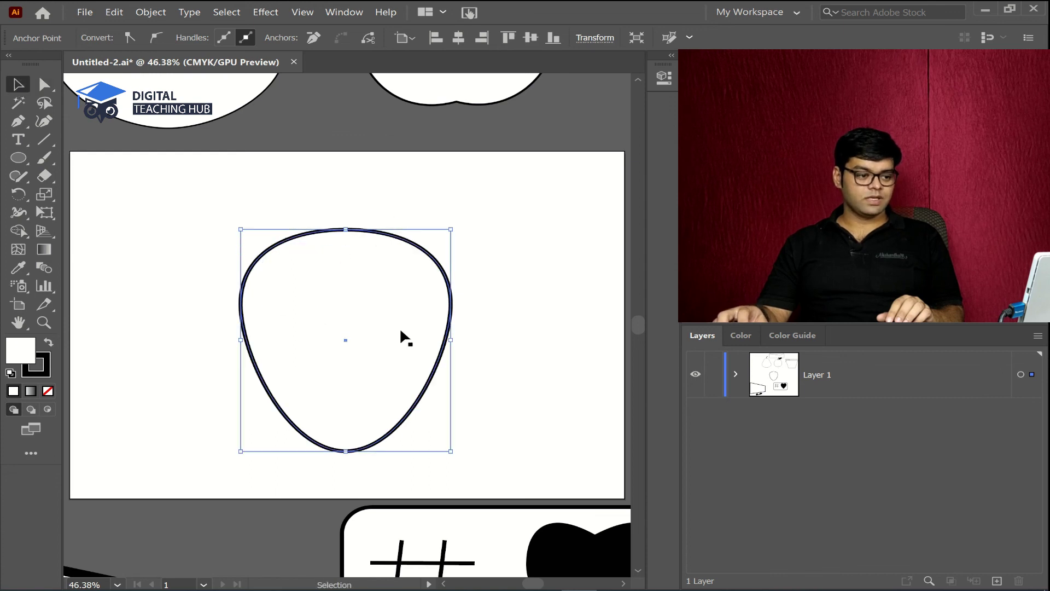
left_click_drag(393, 326, 395, 302)
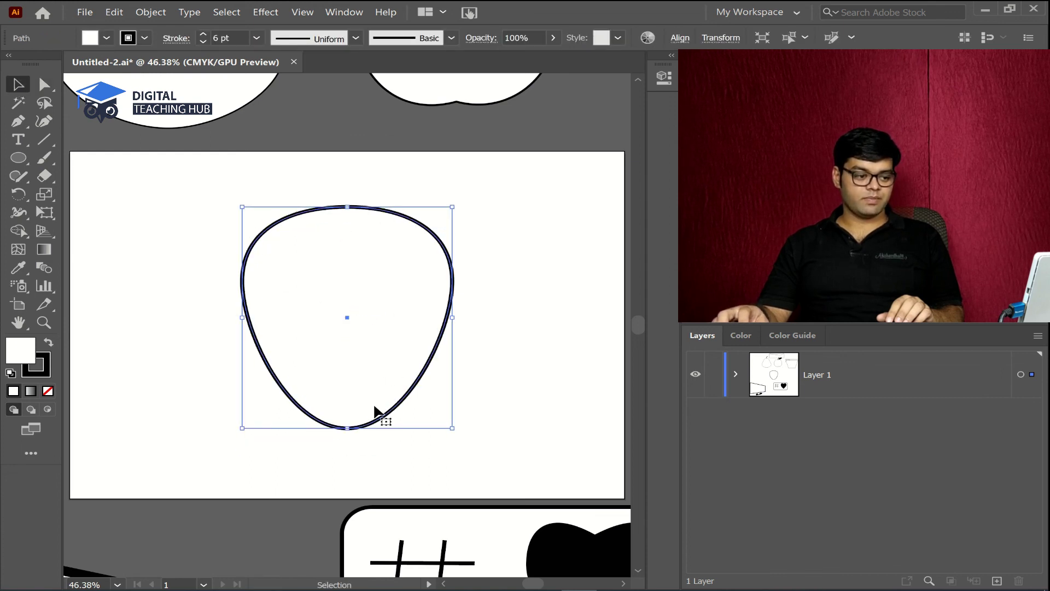
left_click(115, 242)
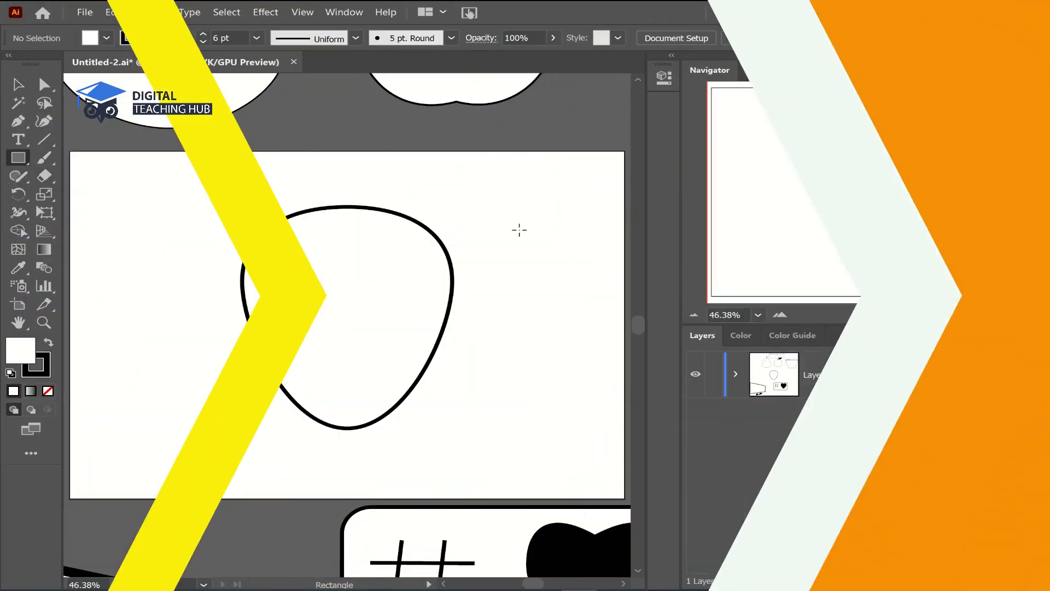
Draw a small rectangle beside the strawberry body and fully round its top-right and bottom-left corners to form a leaf.
left_click_drag(576, 221, 516, 292)
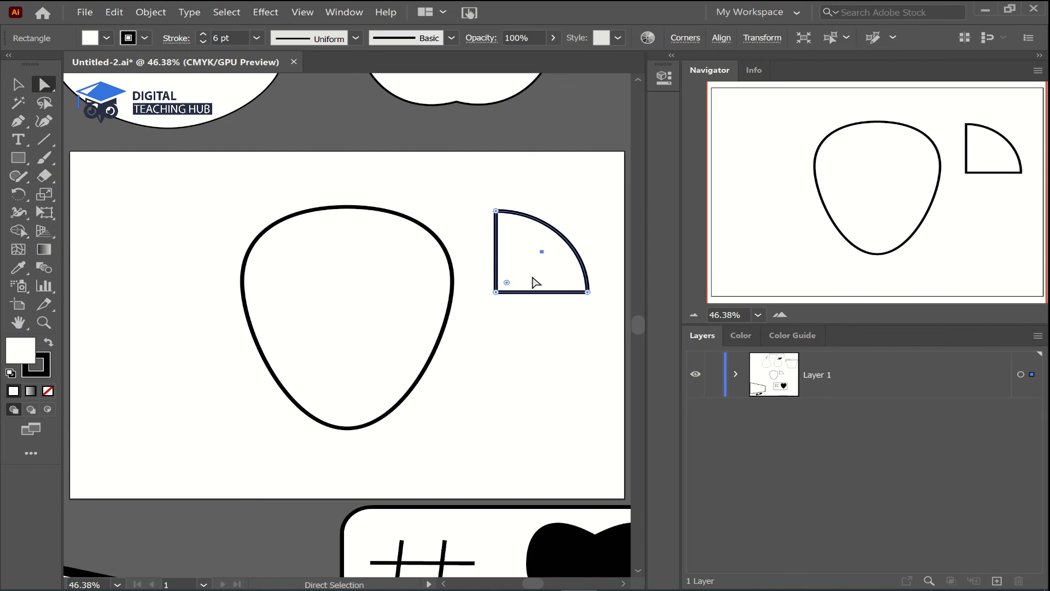
left_click_drag(476, 353, 515, 278)
left_click_drag(507, 282, 586, 212)
key("m")
left_click(162, 117)
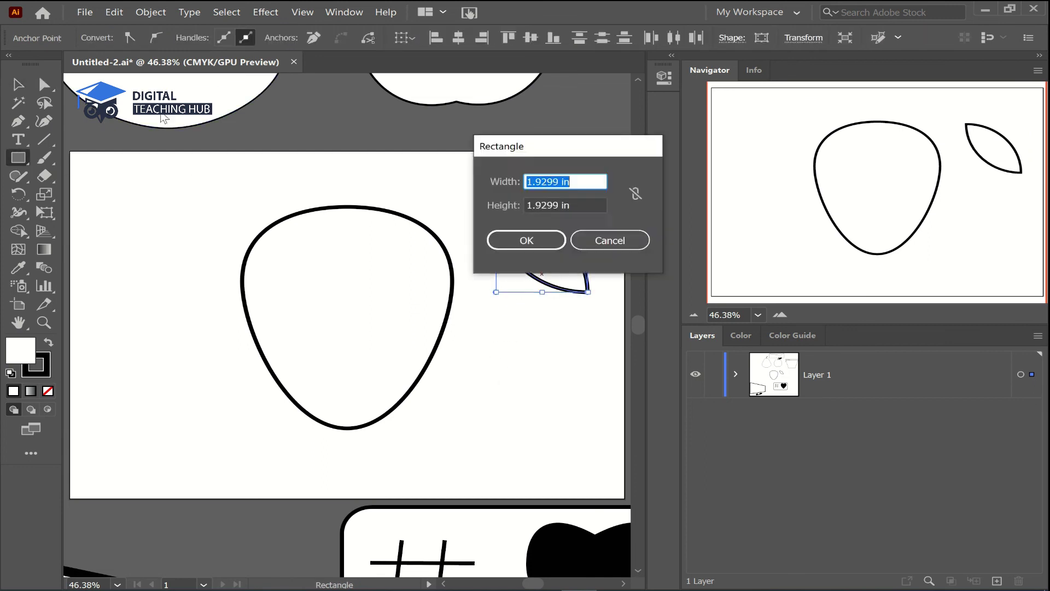
key("Escape")
Fill the leaf with black and deselect it.
key("v")
left_click(106, 38)
left_click(47, 66)
left_click(525, 350)
Rotate and duplicate the black leaf, arranging five leaves as a hanging crown over the top of the strawberry body.
left_click(543, 281)
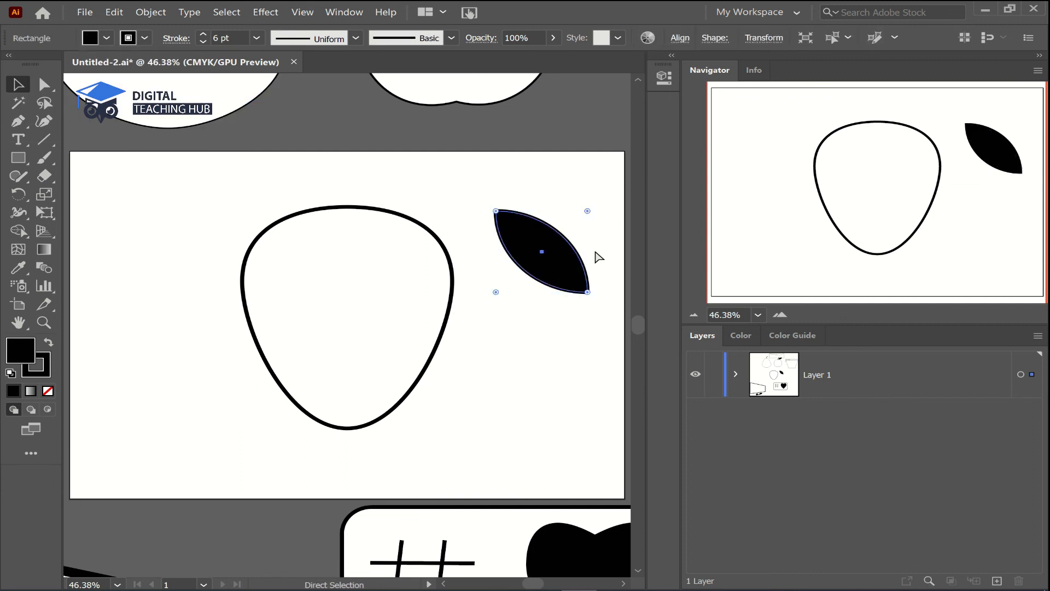
left_click_drag(593, 300, 597, 201)
left_click_drag(566, 249, 333, 254)
left_click_drag(364, 300, 373, 283)
left_click_drag(342, 252, 393, 252)
left_click_drag(425, 298, 435, 236)
left_click_drag(357, 228, 398, 228)
left_click_drag(470, 235, 462, 215)
left_click_drag(405, 237, 422, 233)
left_click_drag(383, 301, 394, 298)
left_click_drag(313, 254, 333, 326)
left_click_drag(388, 335, 335, 362)
left_click_drag(330, 306, 342, 234)
Try to stretch the top middle leaf by moving its end anchor points, and undo the changes.
left_click(44, 85)
left_click_drag(408, 220, 436, 221)
left_click(277, 235)
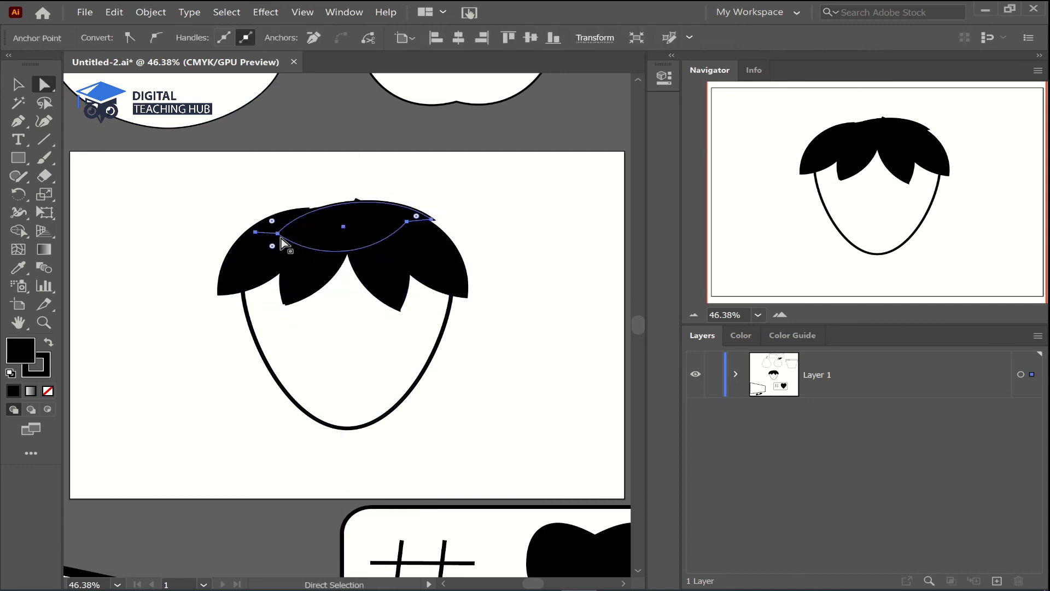
left_click_drag(277, 235, 238, 227)
left_click(372, 216)
left_click_drag(436, 221, 394, 229)
key("ctrl+z")
key("ctrl+z")
key("ctrl+z")
Delete the selected part of the middle leaf and place a wide, flat black ellipse across the top of the leaves.
key("Delete")
left_click_drag(18, 158, 82, 196)
mouse_move(131, 186)
left_mouse_down()
mouse_move(312, 222)
mouse_move(340, 254)
left_mouse_up()
left_click(19, 85)
mouse_move(226, 229)
left_mouse_down()
mouse_move(342, 249)
mouse_move(337, 241)
left_mouse_up()
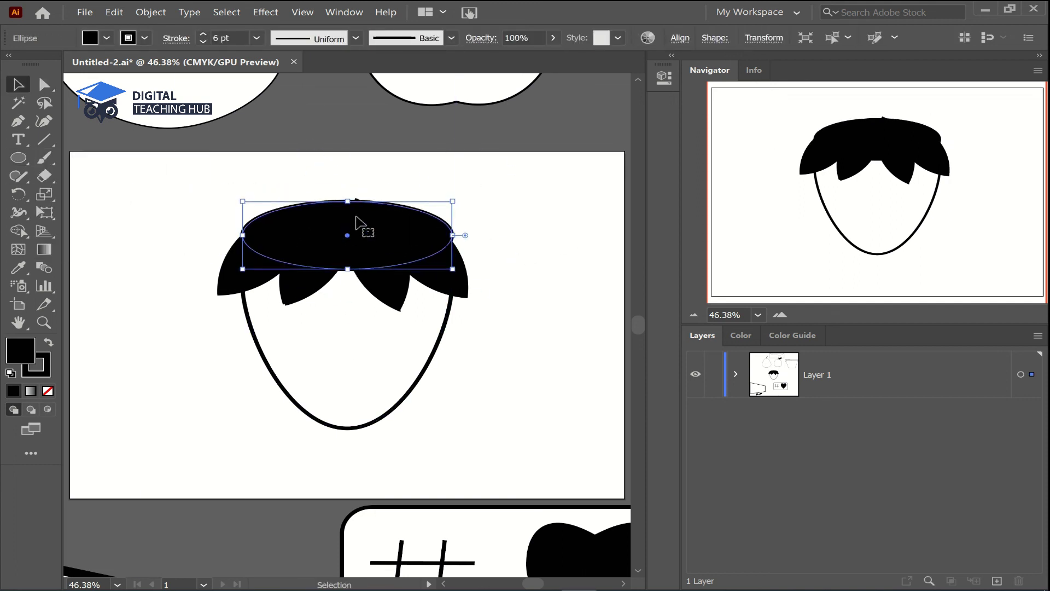
Lower the left and right anchor points of the black ellipse so it blends into the leaves, adjust its bottom, and deselect it.
left_click(44, 84)
left_click(243, 233)
left_click_drag(242, 233, 242, 240)
left_click(491, 246)
left_click_drag(453, 233, 448, 247)
left_click(416, 237)
left_click(488, 244)
left_click(353, 248)
left_click_drag(352, 248, 356, 248)
left_click(192, 167)
Draw a curved arc stem rising from the top centre of the crown, give it a 12 pt stroke, and deselect it.
left_click(44, 139)
left_click_drag(44, 140, 84, 159)
left_click_drag(347, 203, 375, 161)
left_click(257, 37)
left_click(276, 256)
double_click(203, 34)
left_click(538, 204)
left_click(616, 376)
Group the strawberry body, leaves and stem, and move the group off the artboard to the area on its left.
key("a")
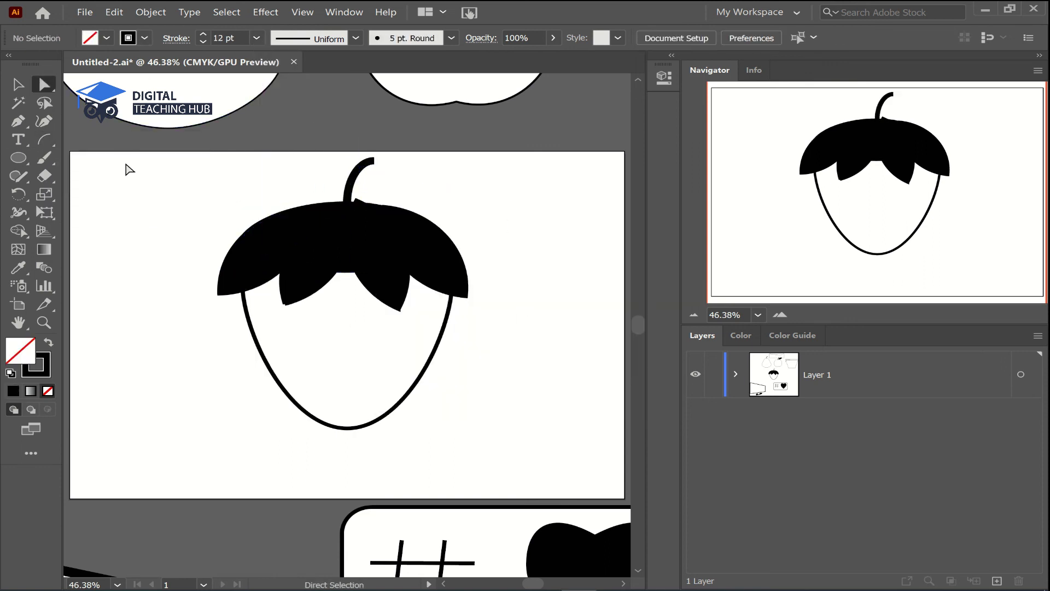
left_click_drag(110, 162, 520, 439)
key("ctrl+g")
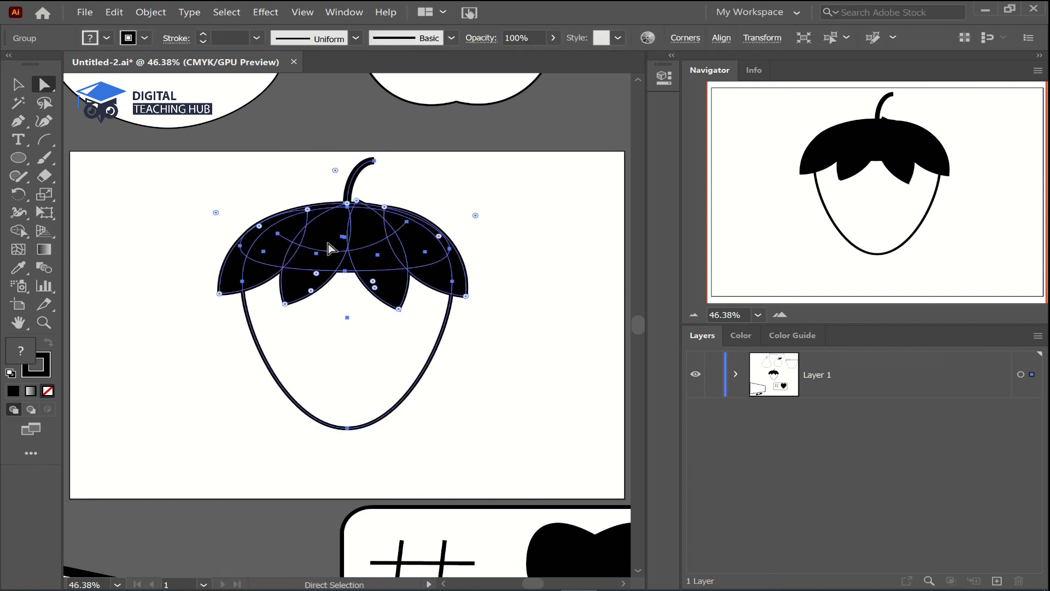
key("ctrl+minus")
key("ctrl+minus")
key("v")
left_click_drag(347, 366, 115, 311)
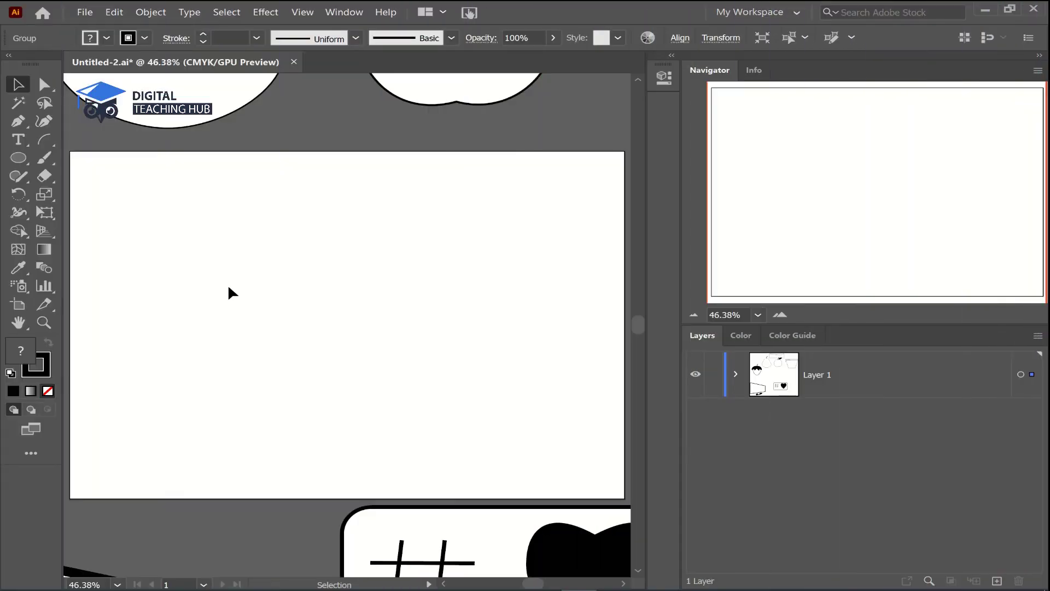